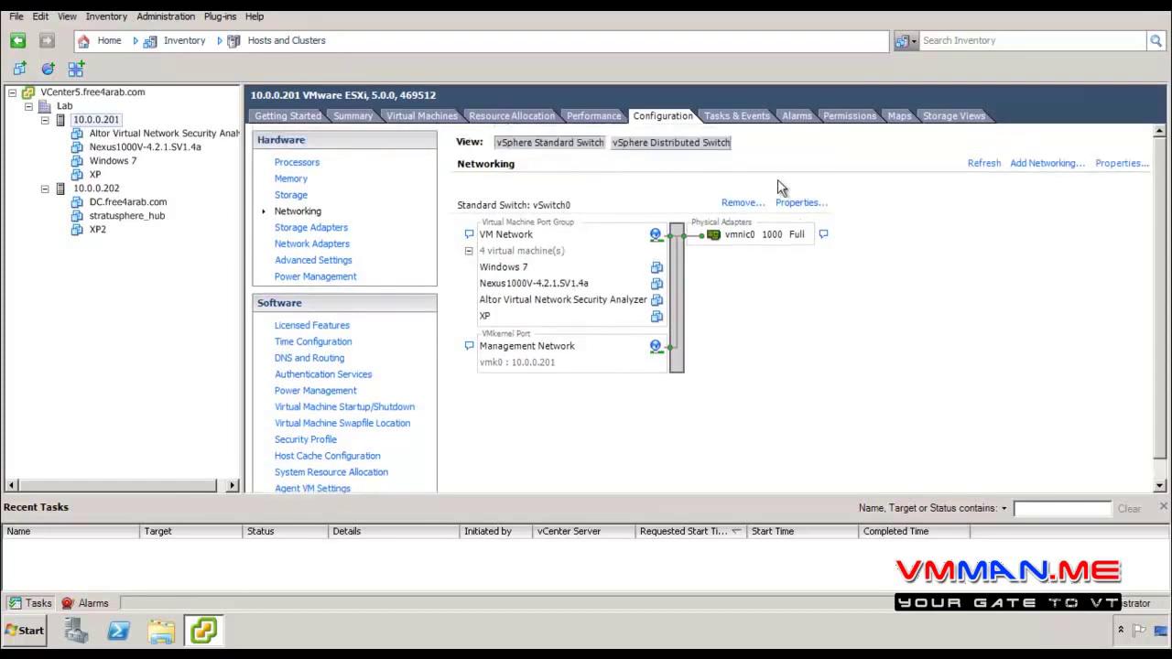
Switch from the OneNote notes to the vSphere Client and review the virtual machines attached to VM Network on vSwitch0
left_click(469, 251)
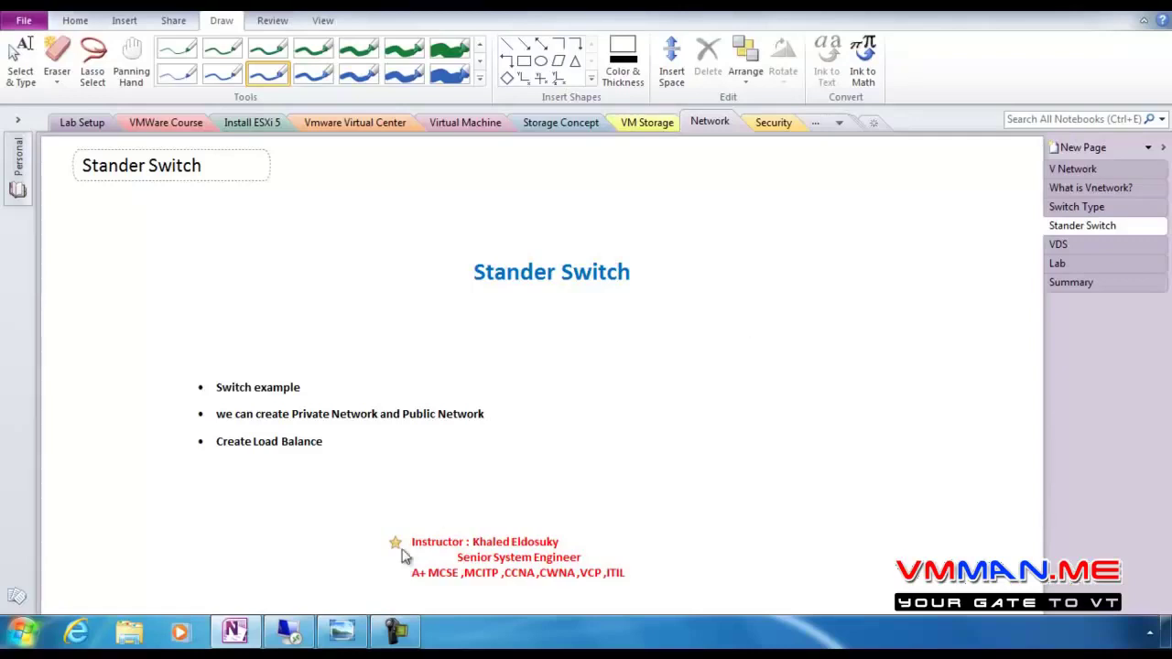
left_click(287, 632)
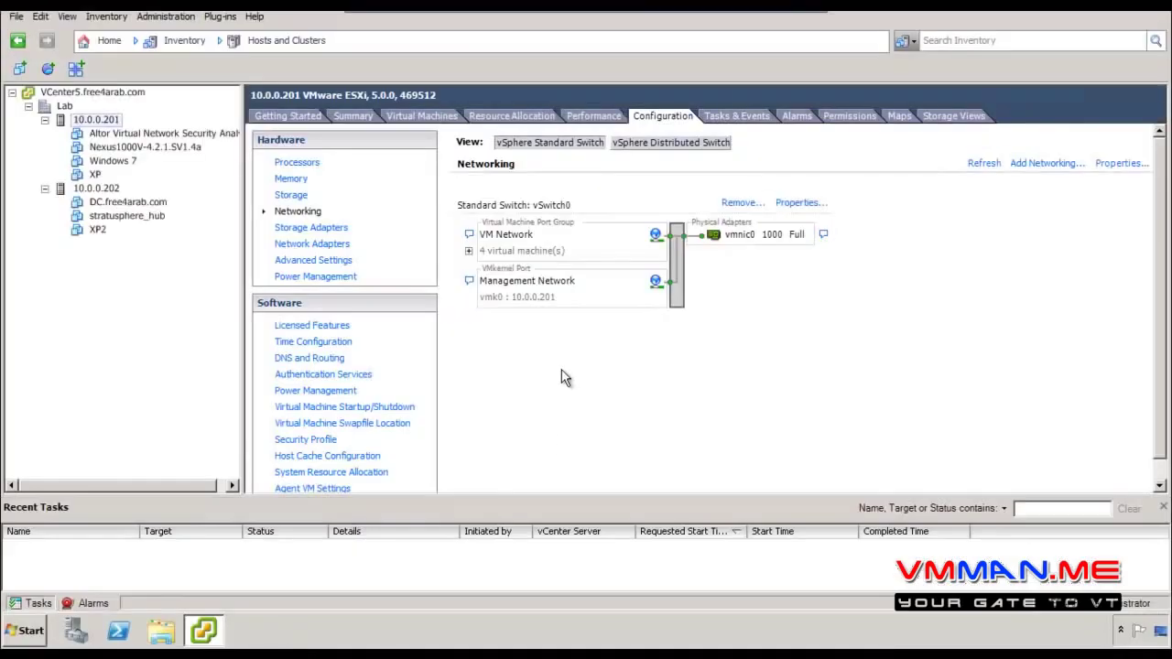
left_click(469, 251)
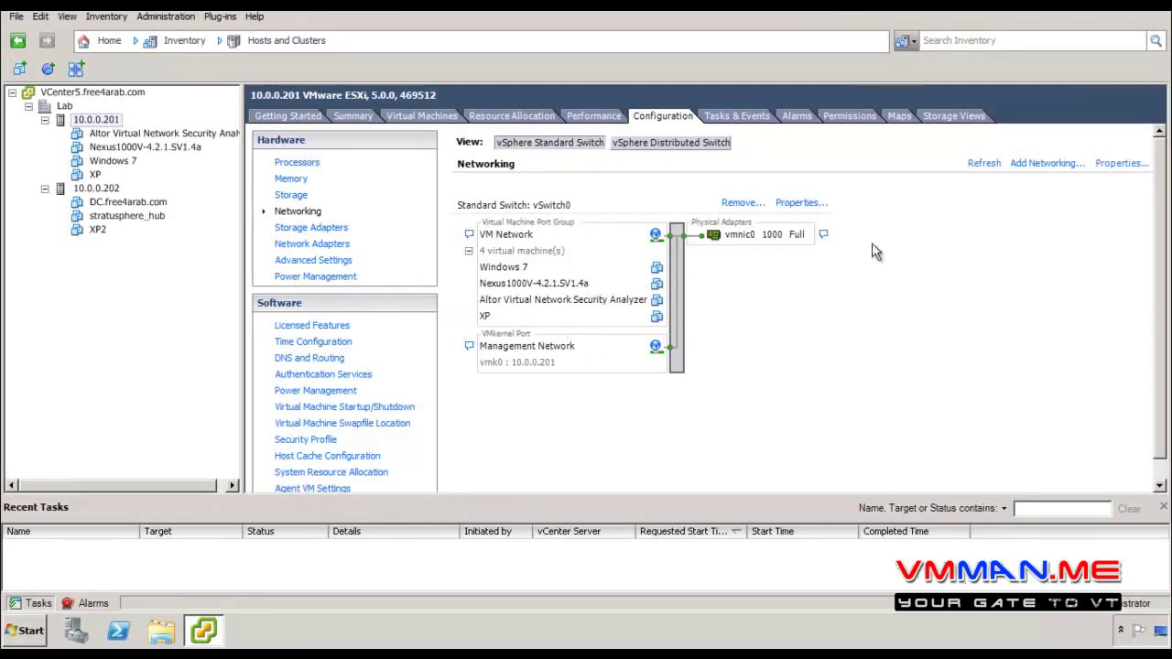
left_click(469, 250)
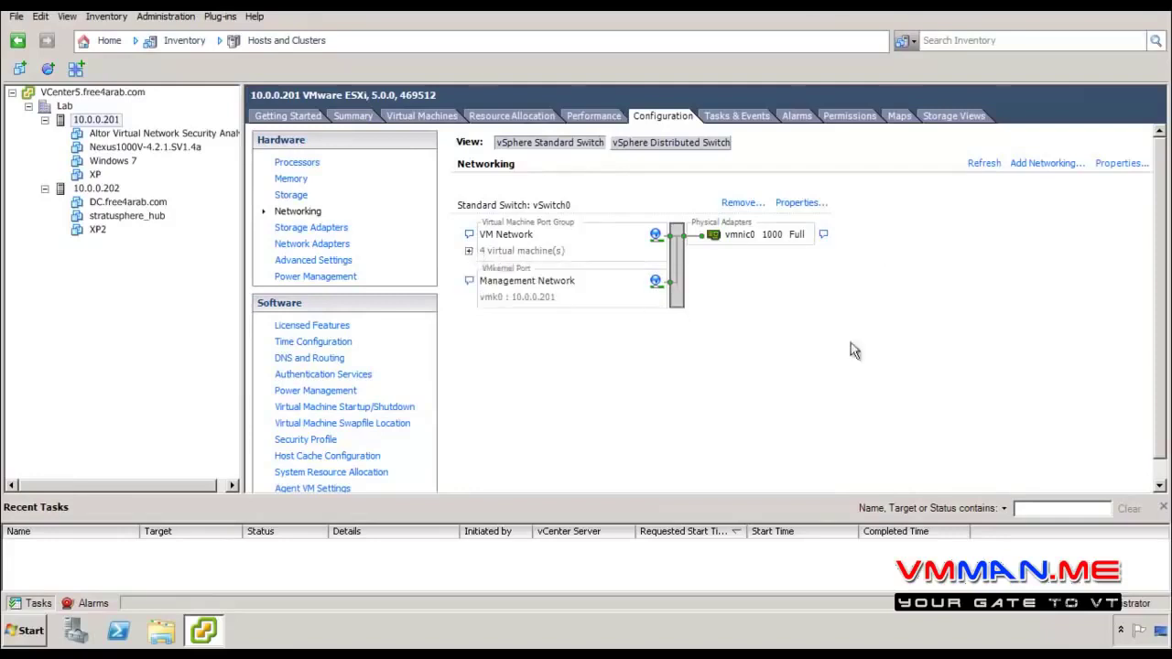
left_click(1041, 165)
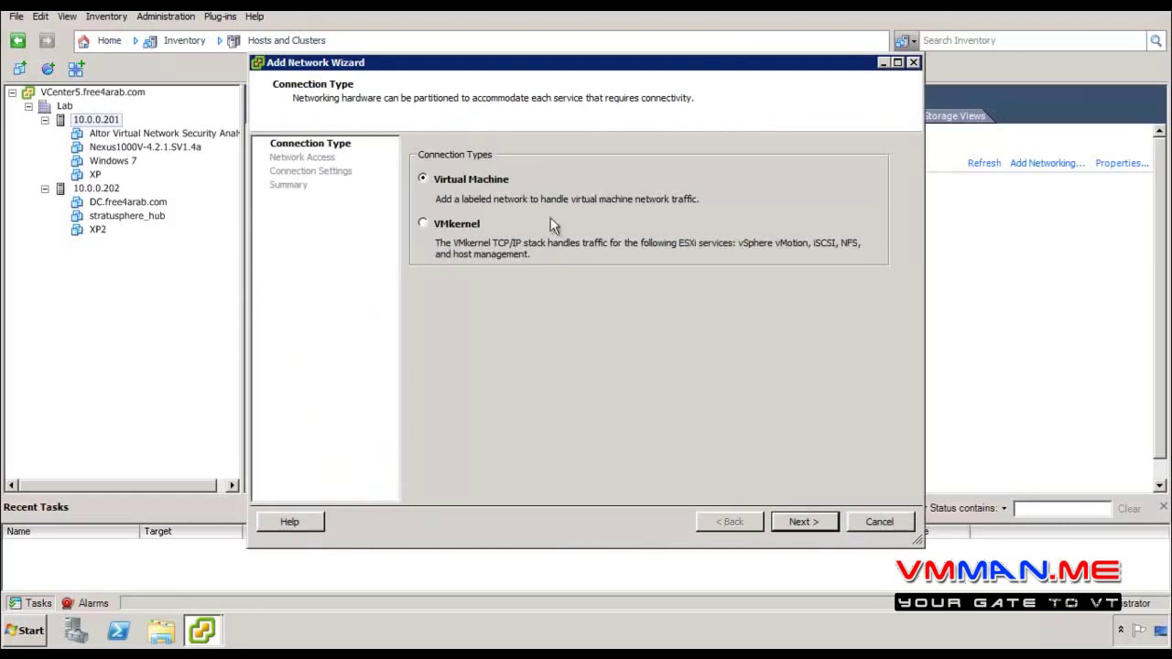
left_click(788, 523)
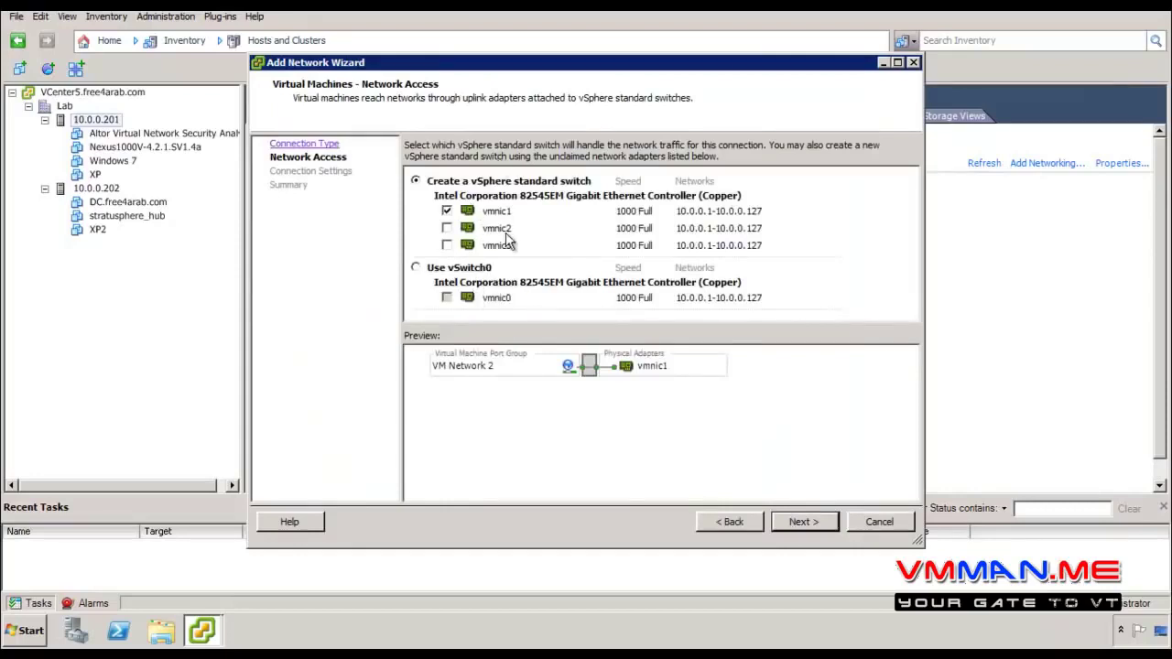
left_click(879, 522)
Examine the physical network adapters of host 10.0.0.201, including the switch assignment of vmnic0
left_click(337, 245)
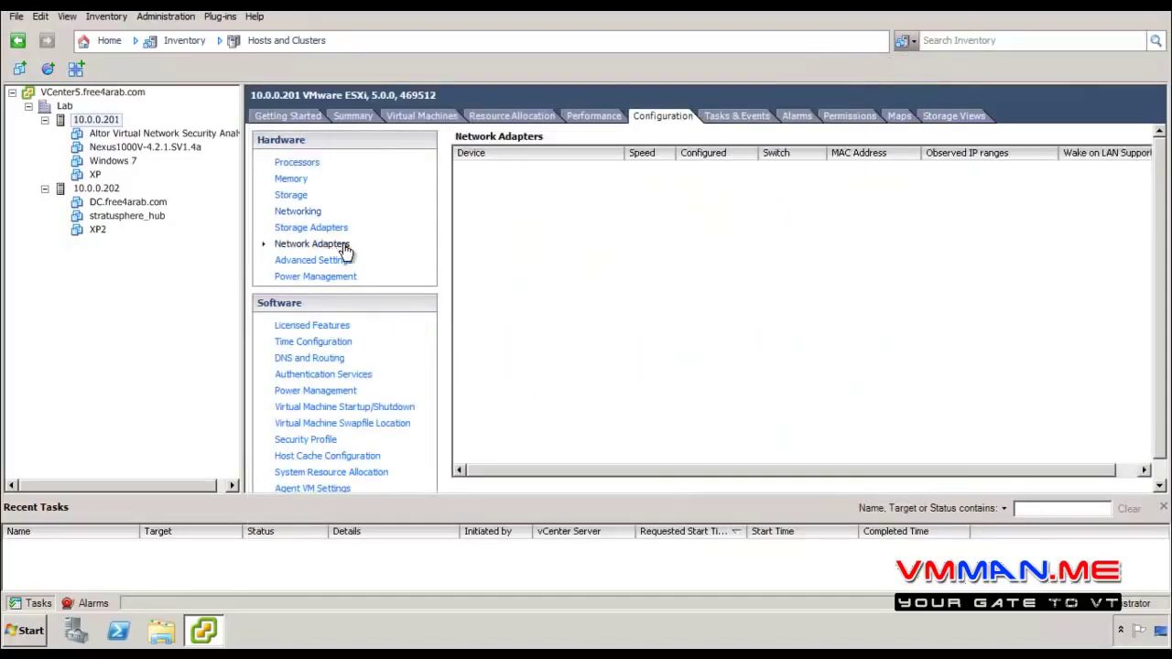
left_click_drag(524, 293, 487, 178)
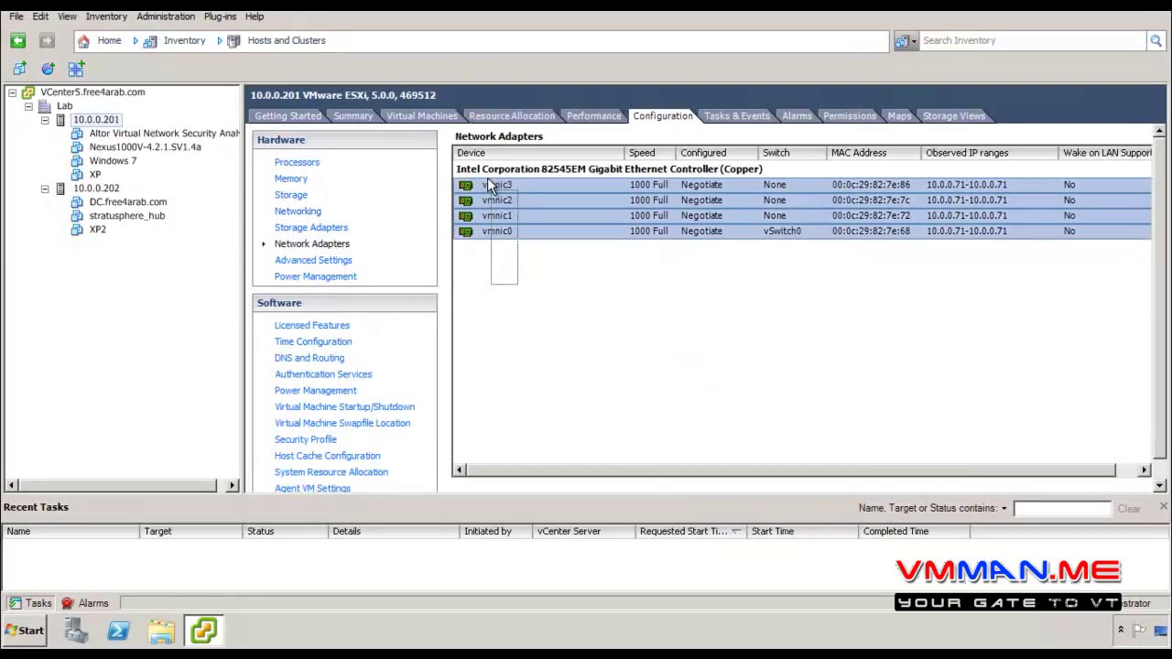
left_click(524, 292)
left_click(688, 237)
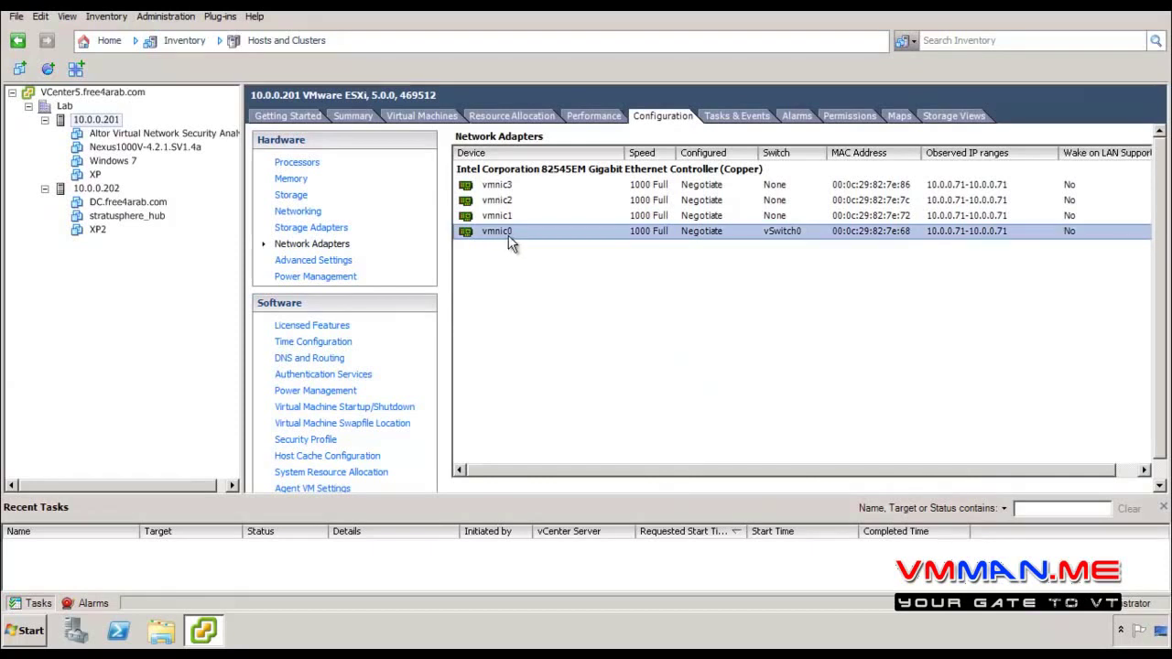
left_click(533, 290)
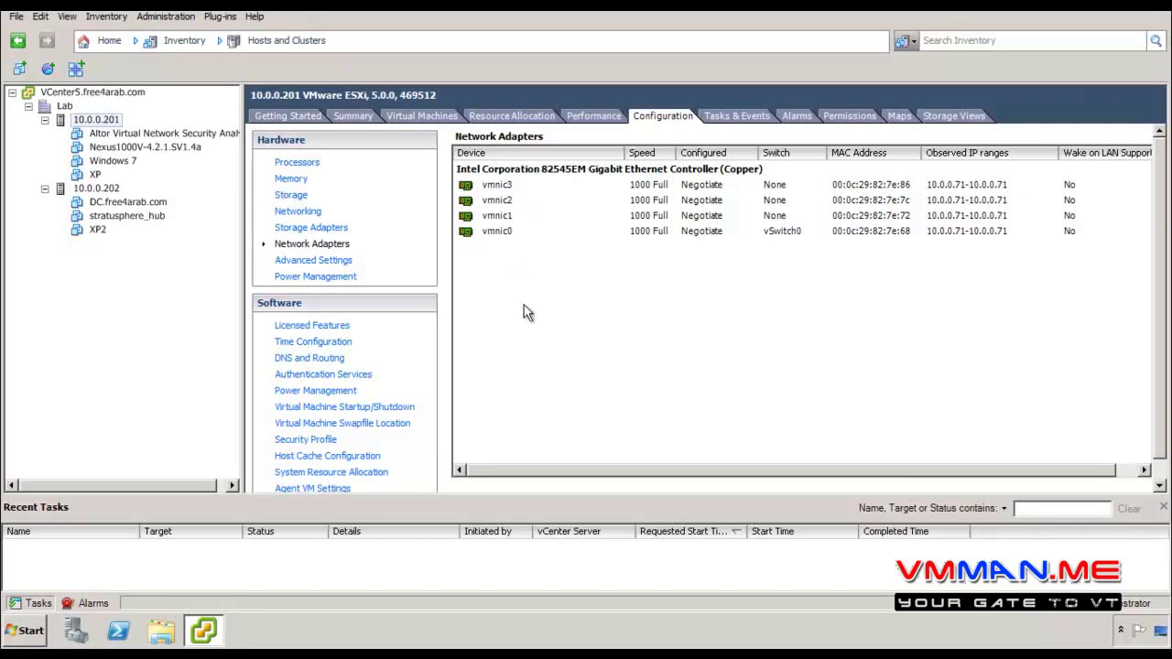
Start adding a virtual machine network to host 10.0.0.201 on a new vSphere standard switch with no physical adapters
left_click(301, 212)
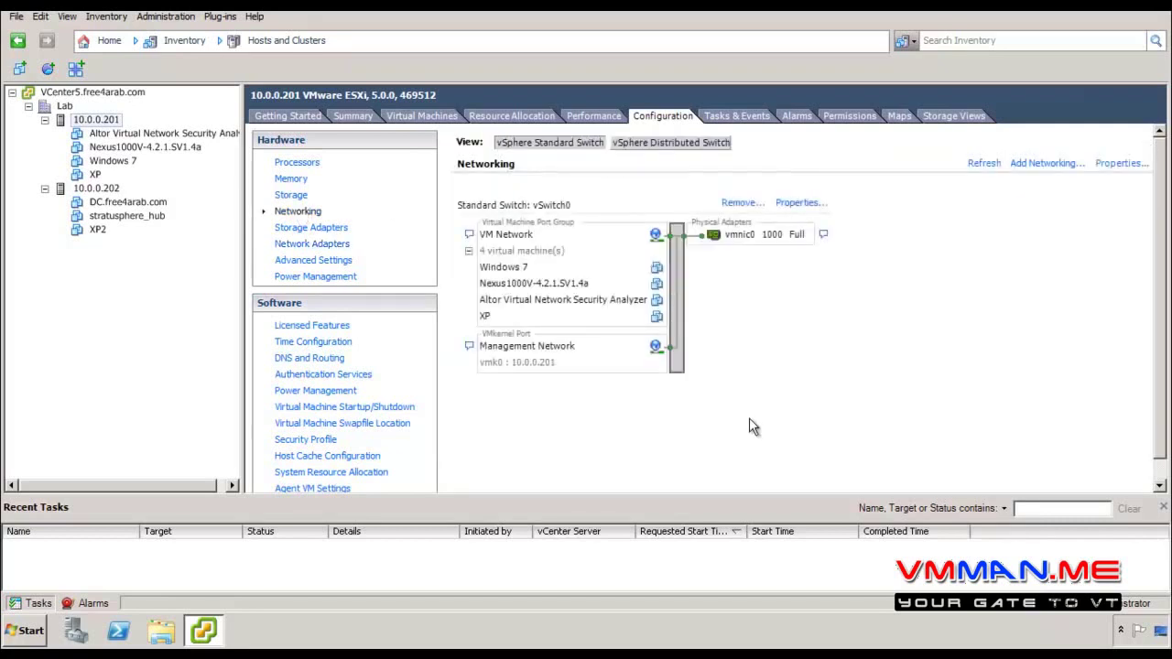
left_click(1046, 163)
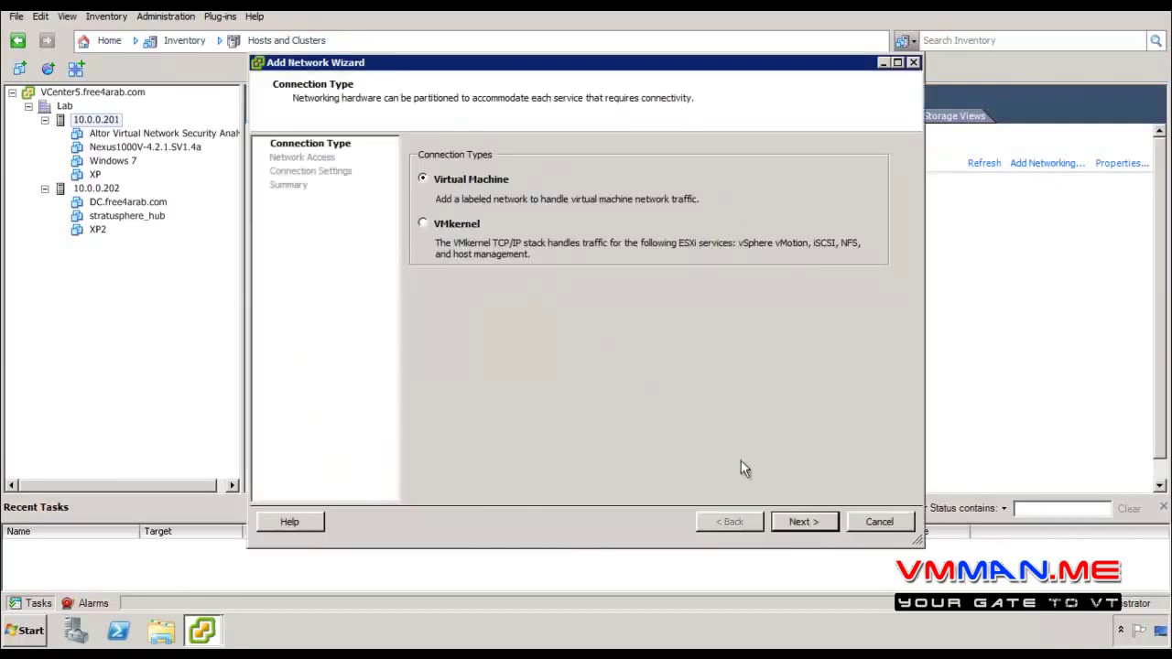
left_click(802, 521)
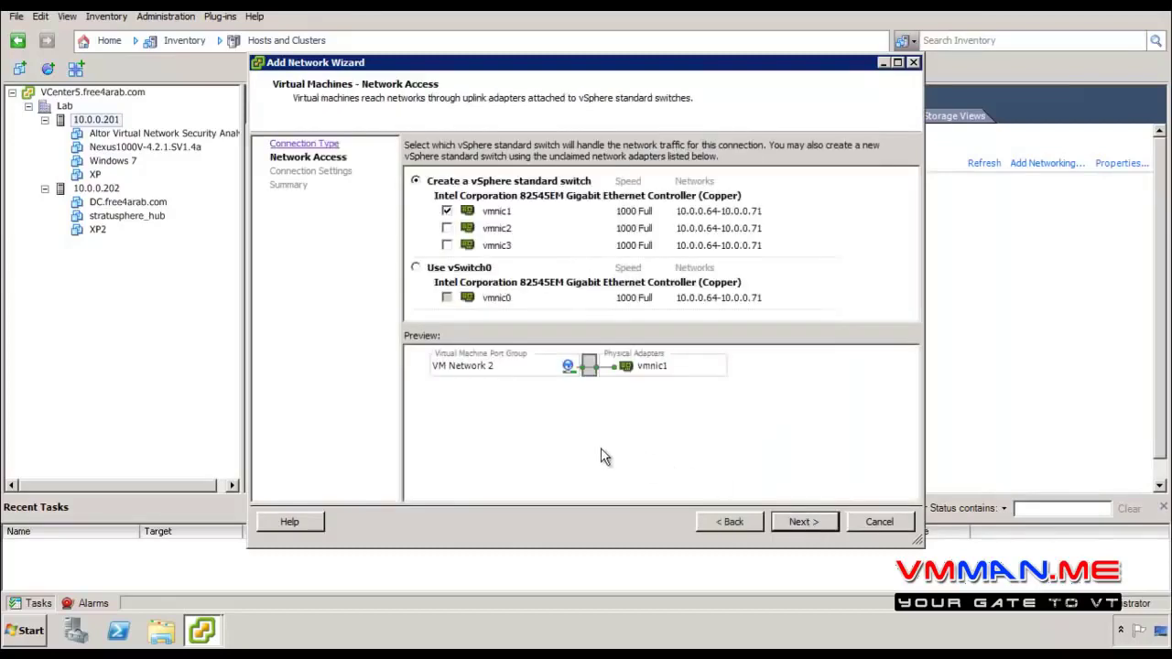
left_click(447, 211)
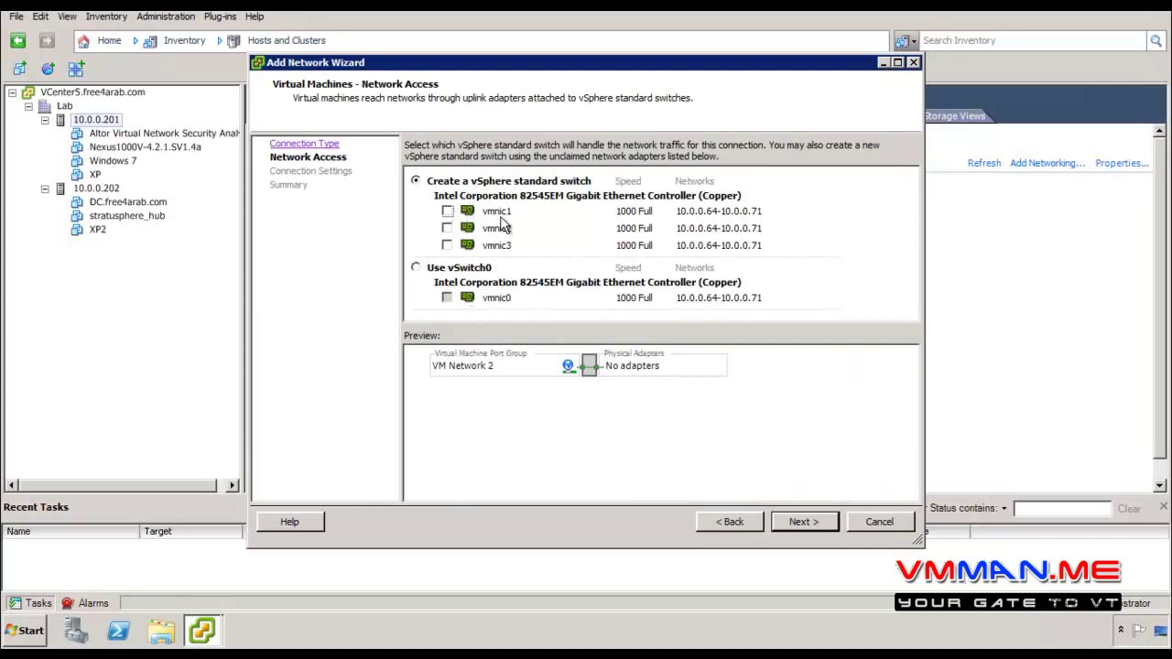
left_click(794, 522)
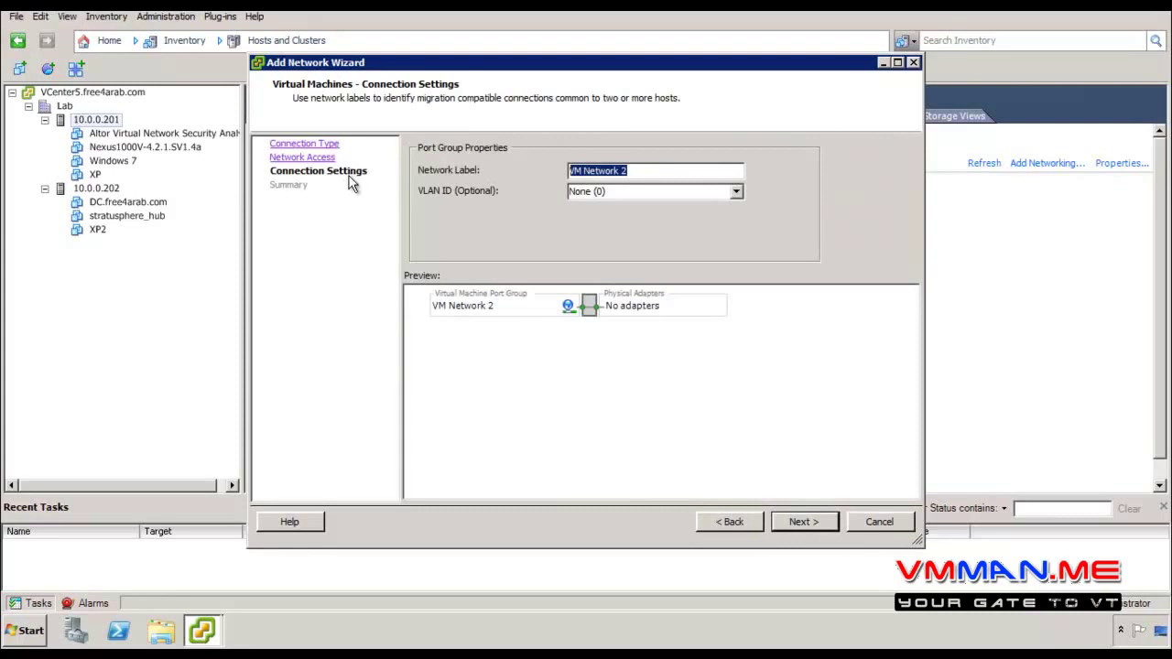
Label the new port group Internal Lan and finish creating the standard switch
type("In")
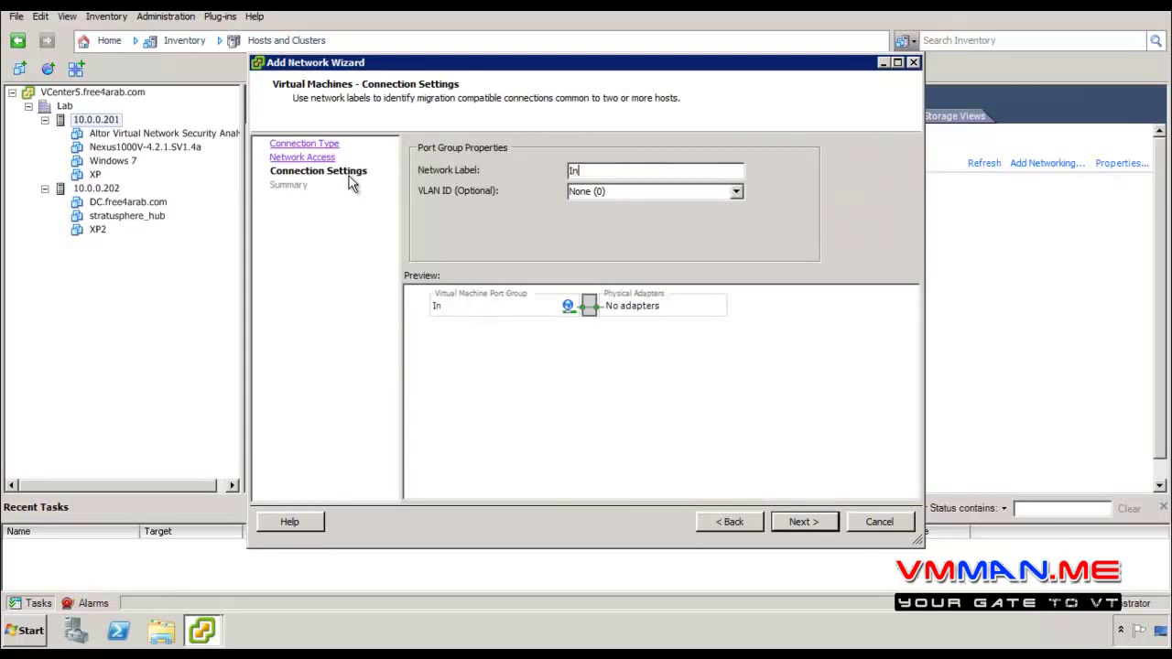
type("ternal Lan")
key("Tab")
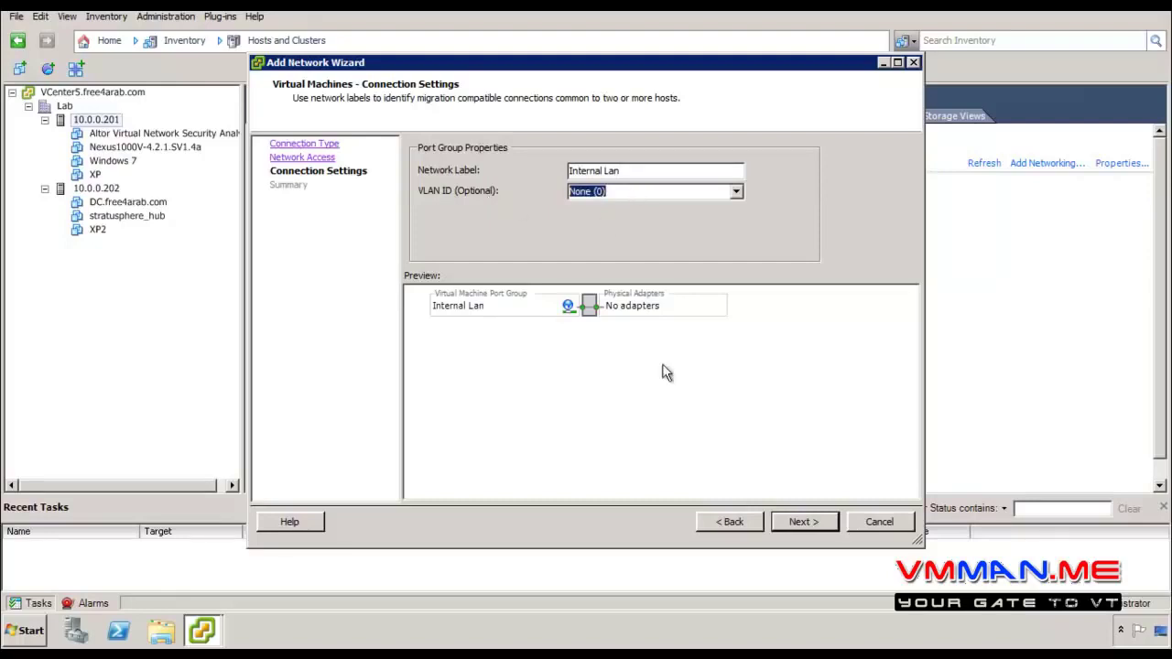
left_click(805, 526)
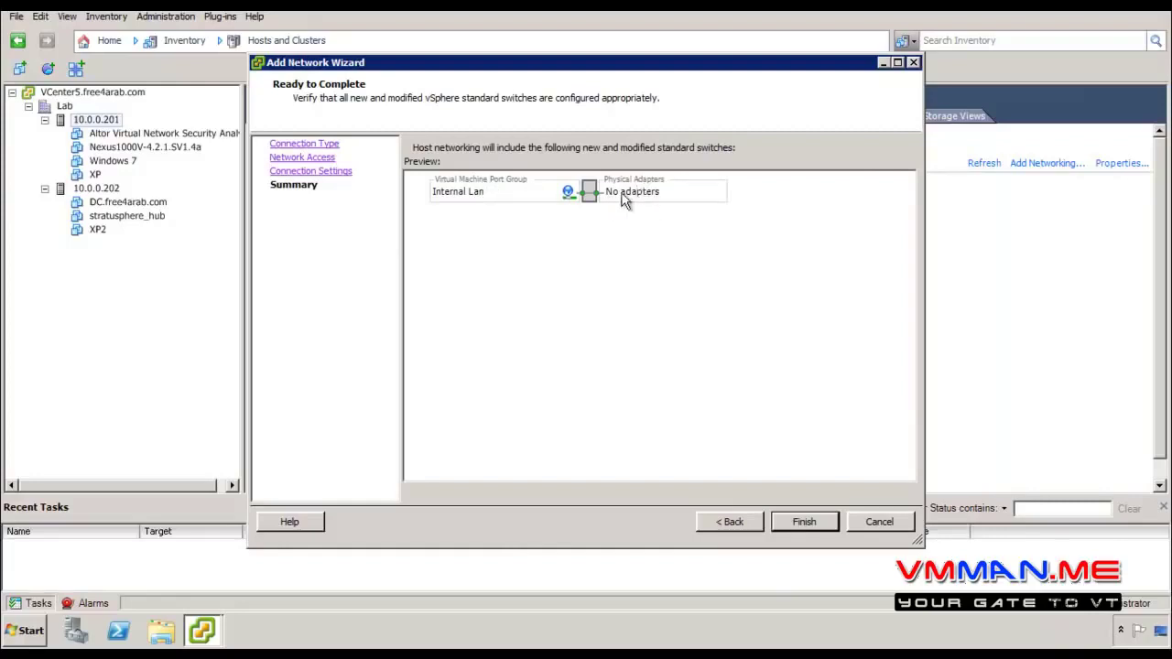
left_click(802, 520)
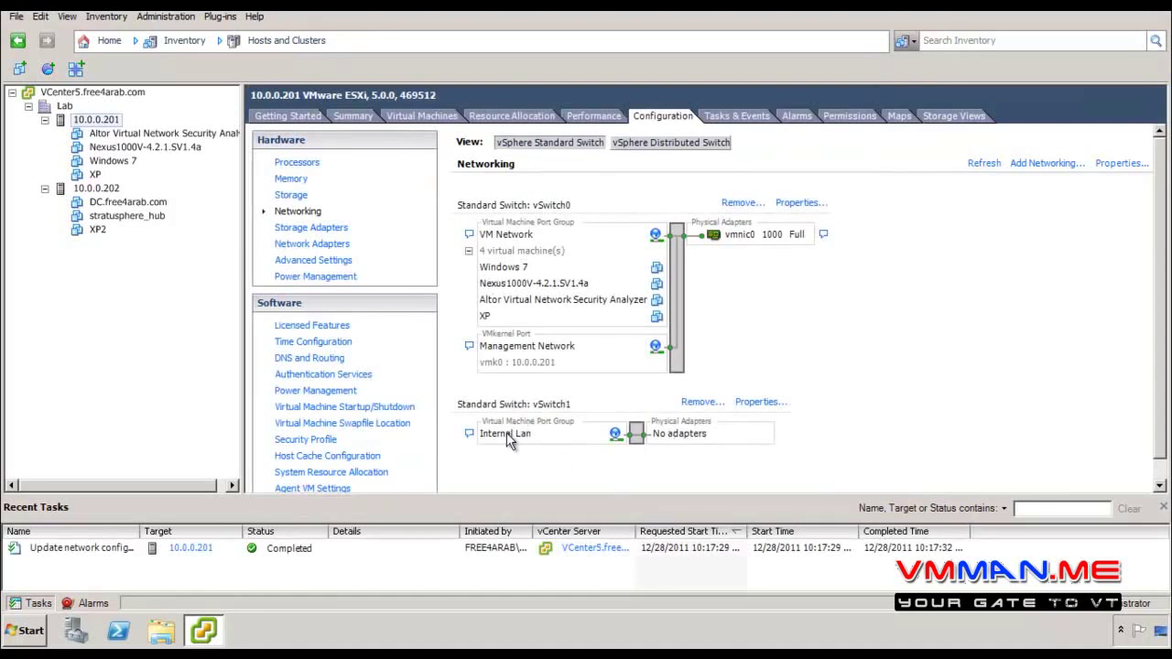
scroll(504, 433, "down", 1)
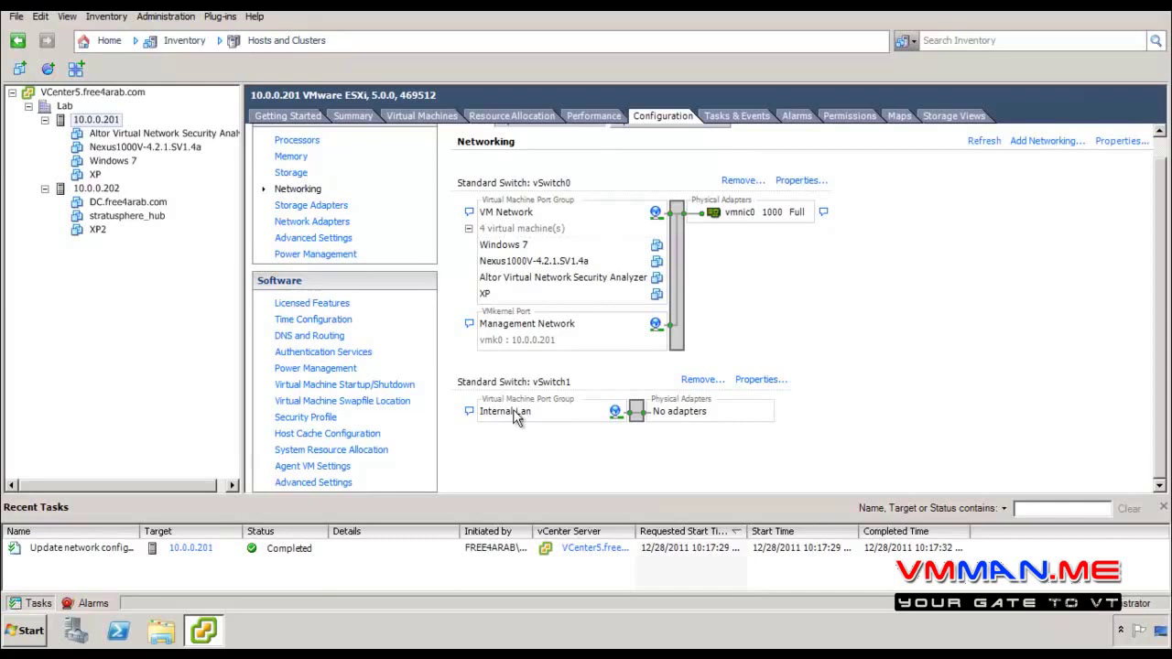
Connect network adapter 1 of the XP virtual machine to the Internal Lan network and save its settings
left_click(95, 174)
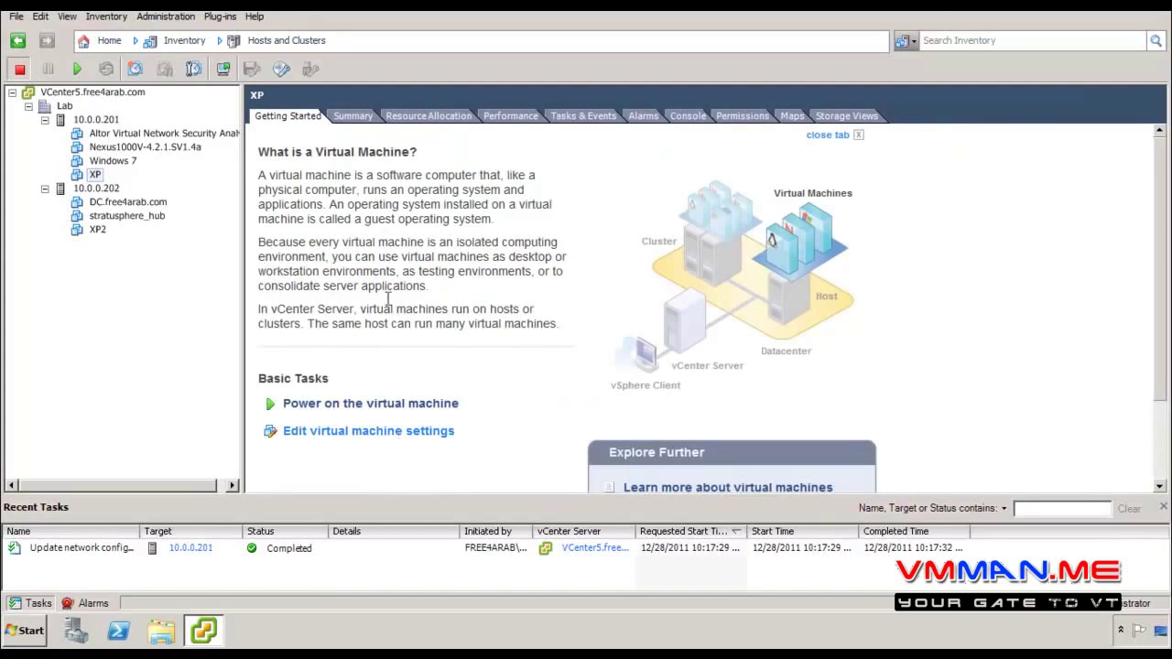
left_click(395, 441)
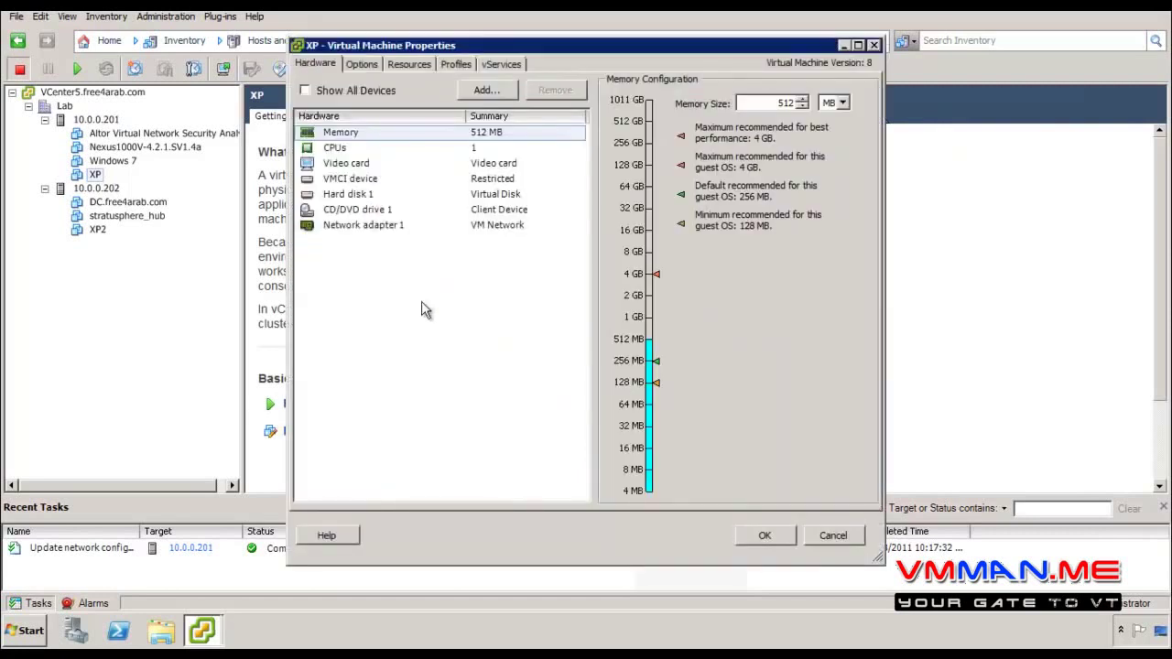
left_click(354, 216)
left_click(353, 226)
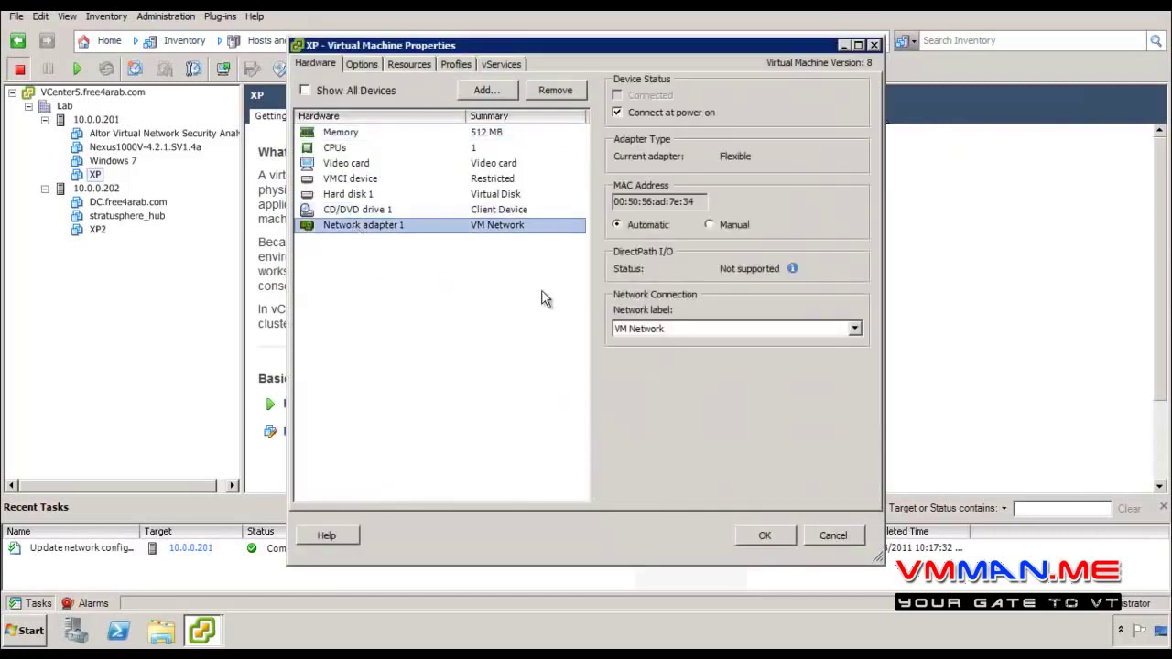
left_click(638, 331)
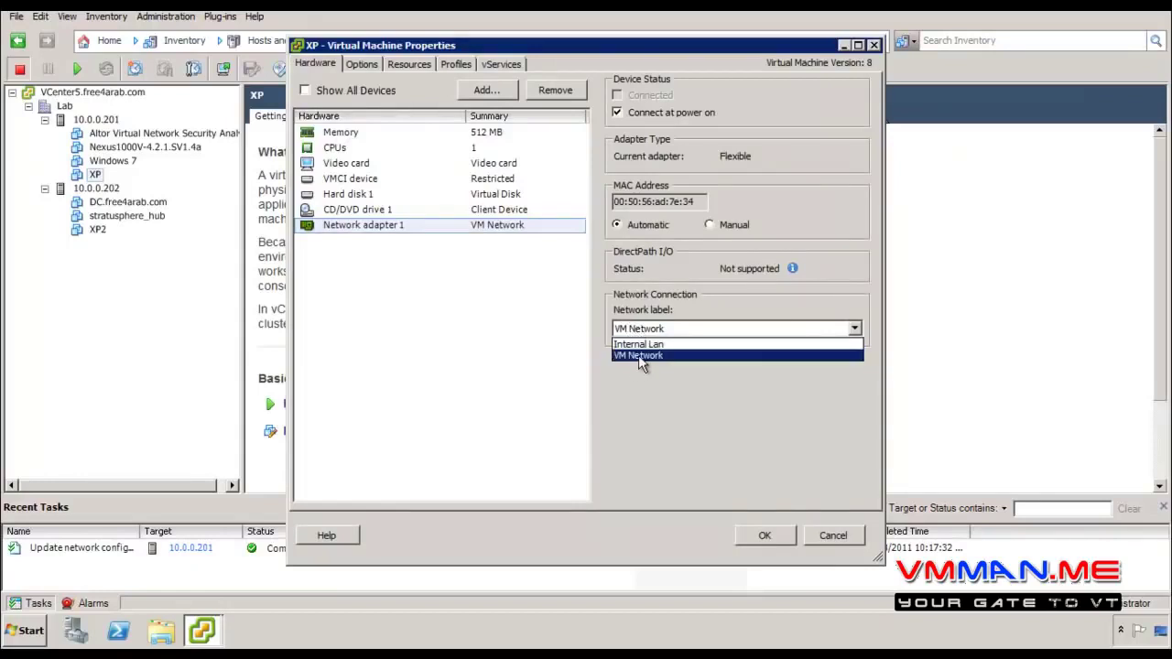
left_click(641, 345)
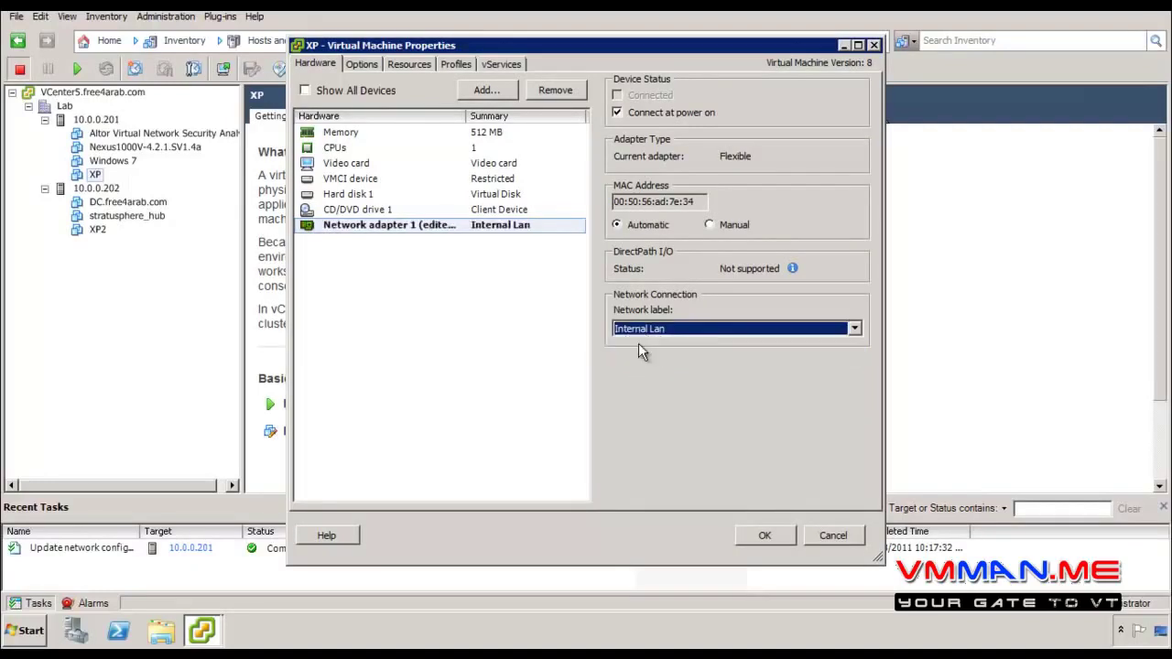
left_click(765, 536)
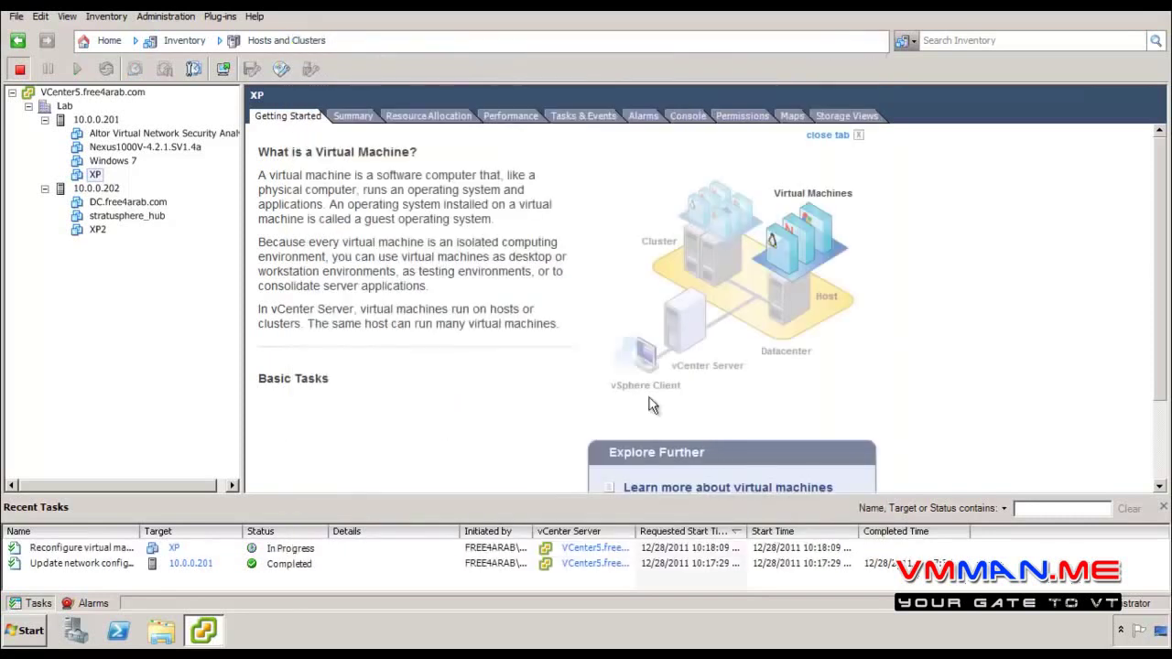
Connect network adapter 1 of the Windows 7 virtual machine to the Internal Lan network and save its settings
left_click(115, 162)
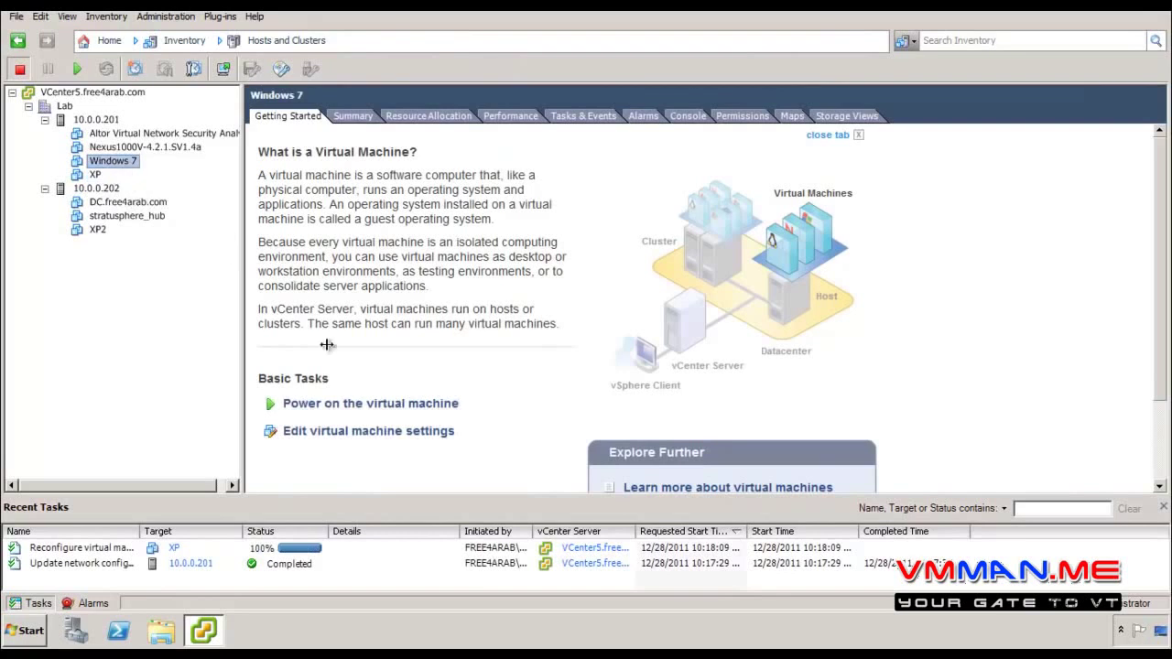
left_click(358, 431)
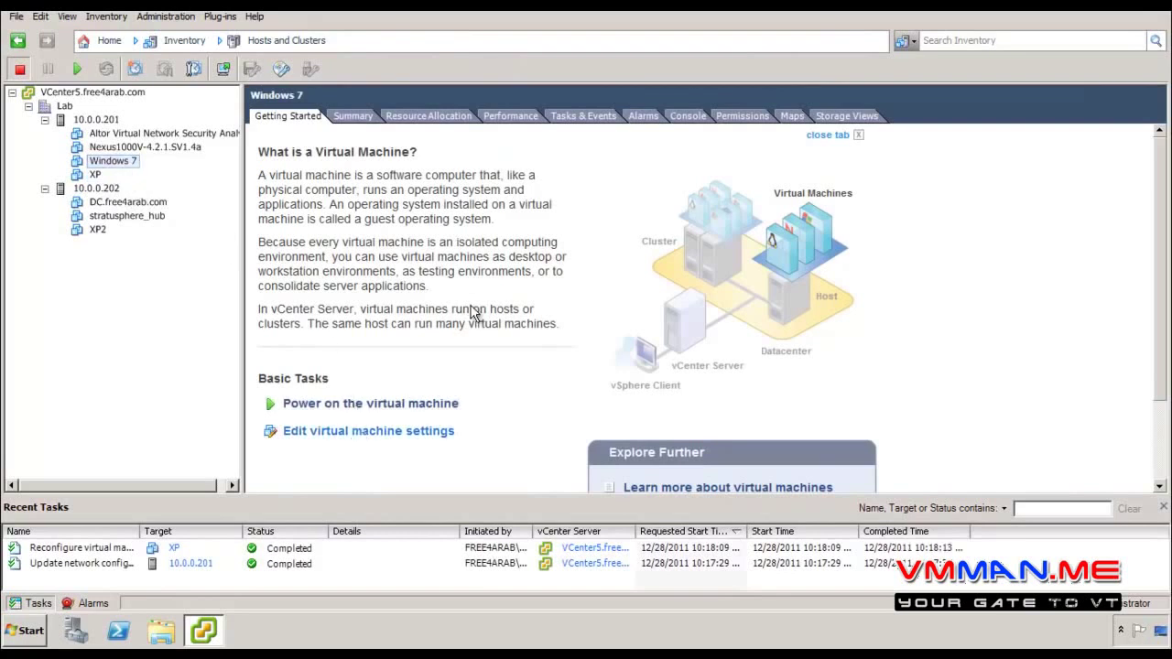
left_click(366, 242)
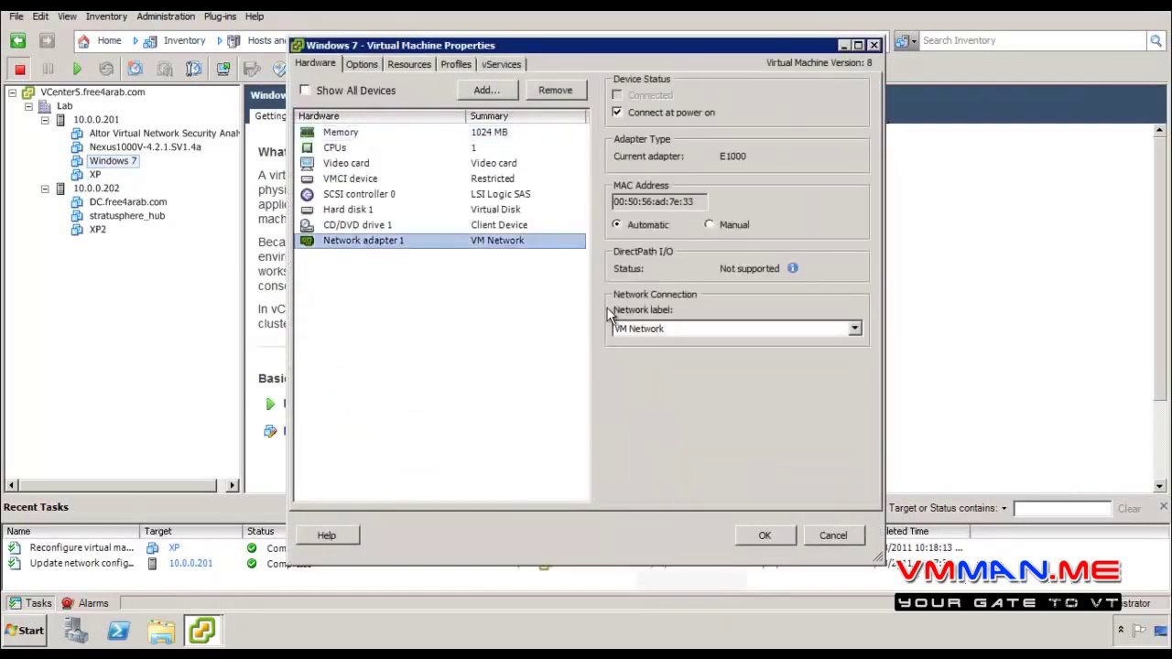
left_click(632, 329)
left_click(639, 344)
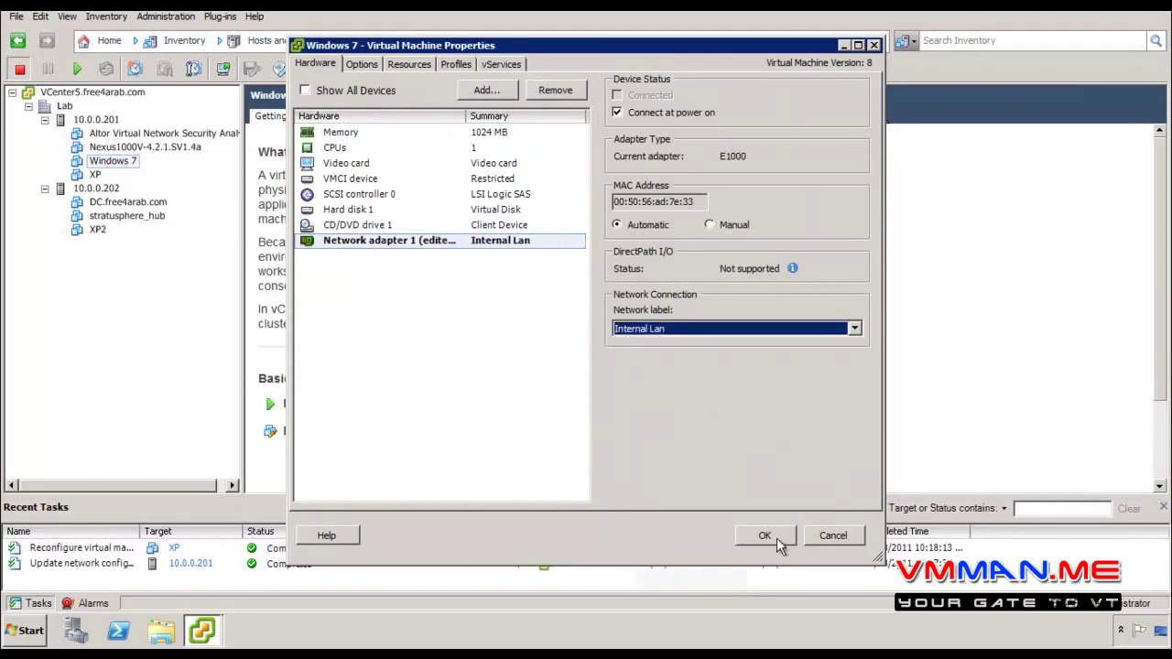
left_click(777, 538)
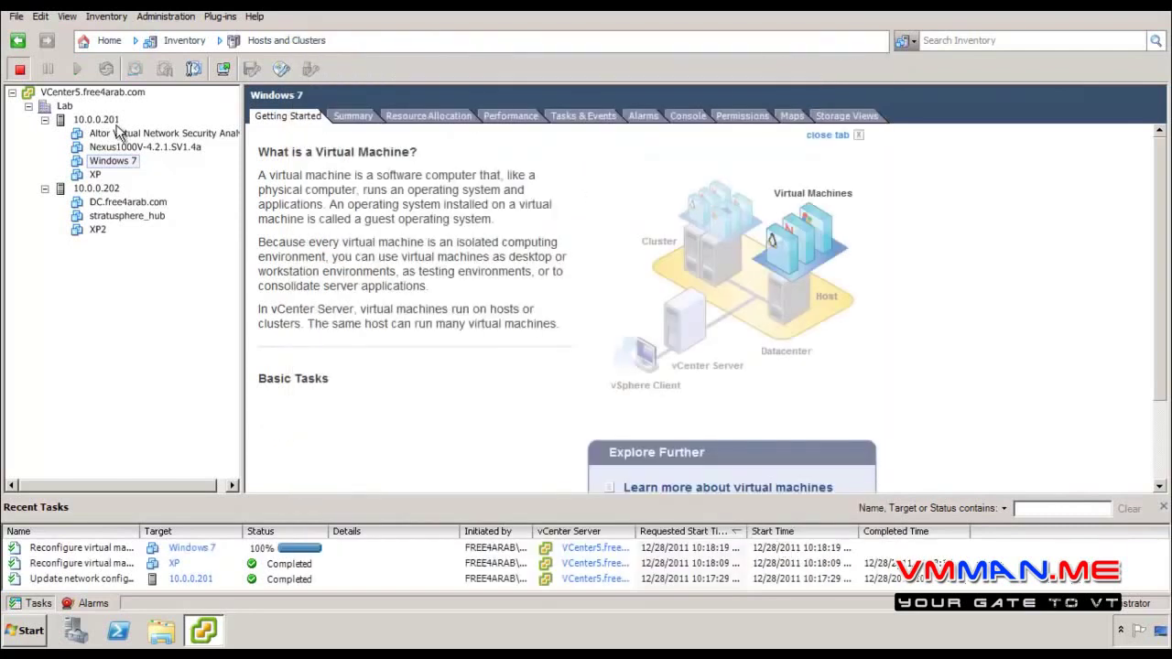
Open the vSwitch0 properties on host 10.0.0.201 and review the VM Network and Management Network port settings
left_click(110, 120)
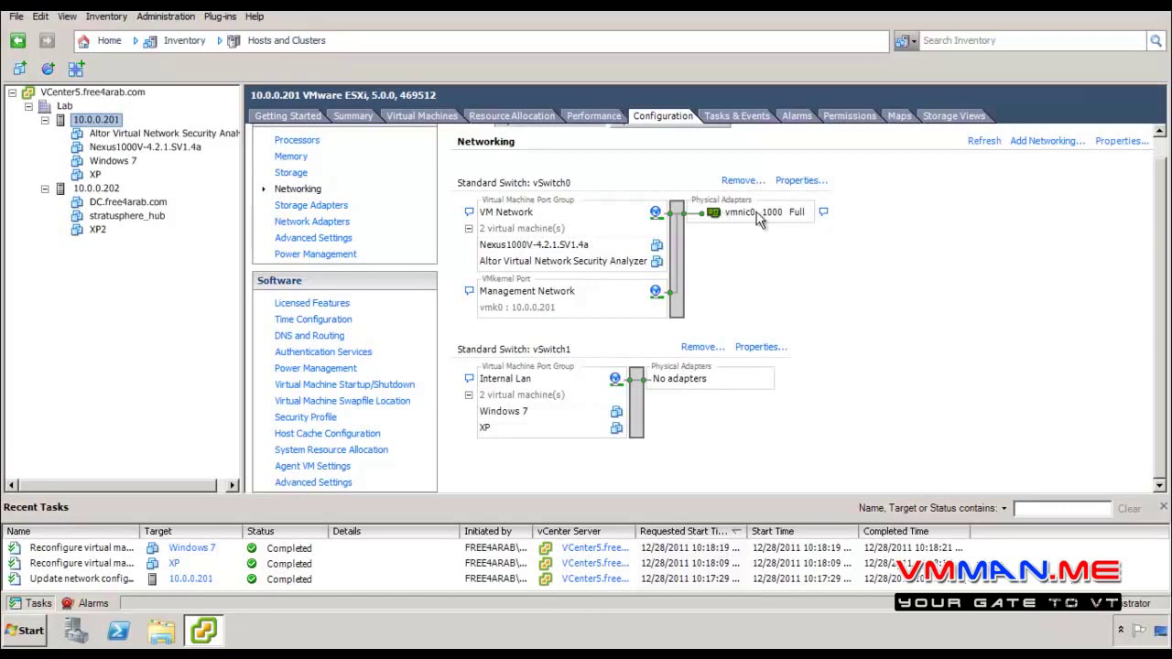
left_click(812, 180)
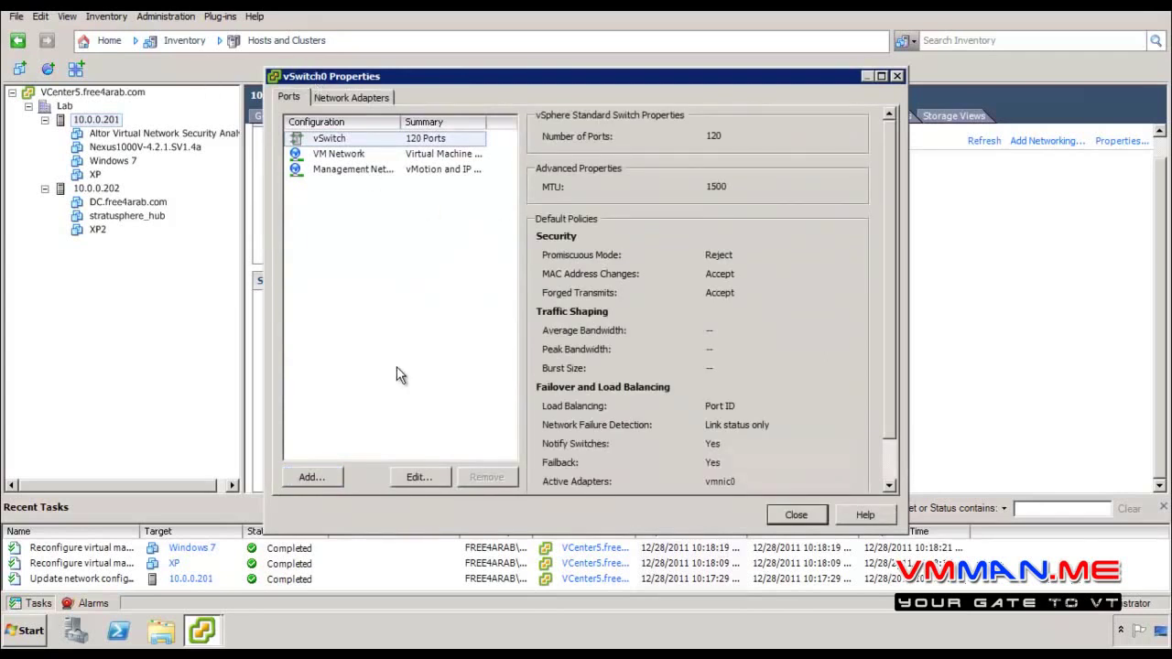
left_click(438, 155)
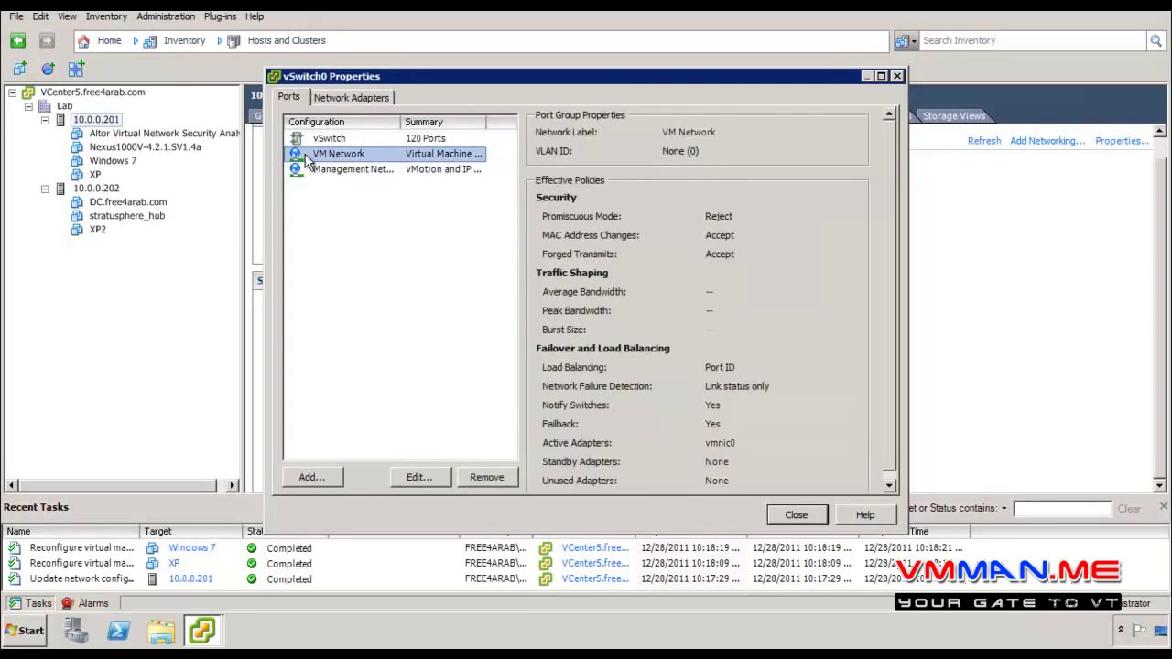
left_click(371, 170)
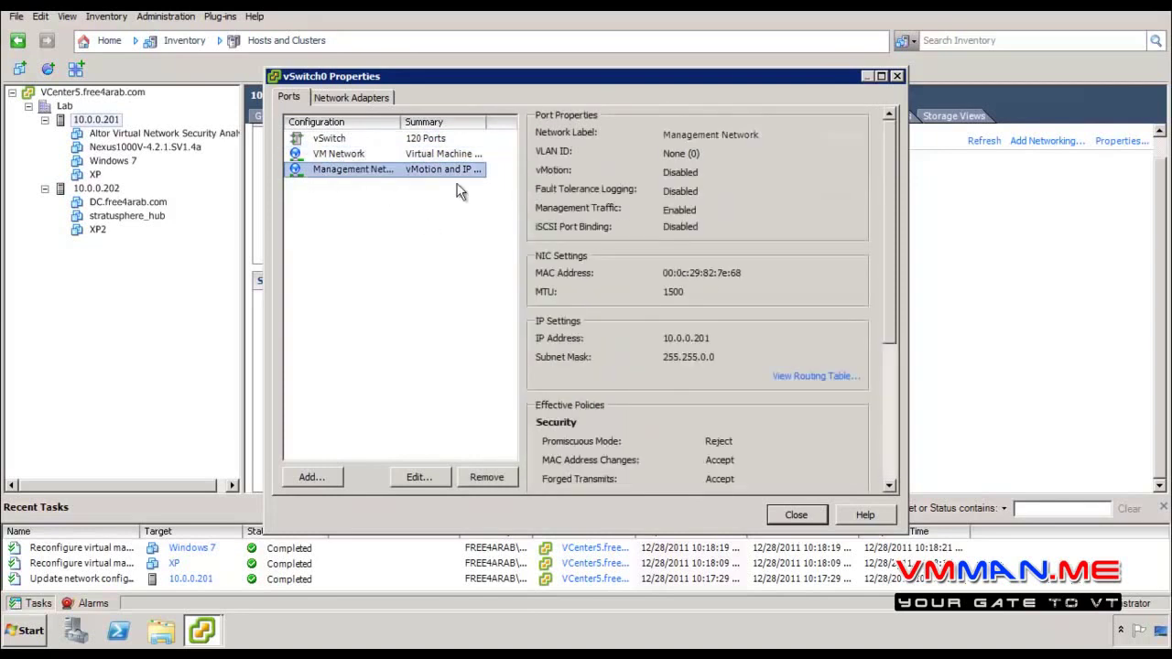
Start adding a network adapter to vSwitch0, choose the unclaimed adapter vmnic1 and continue to the failover order
left_click_drag(464, 80, 794, 67)
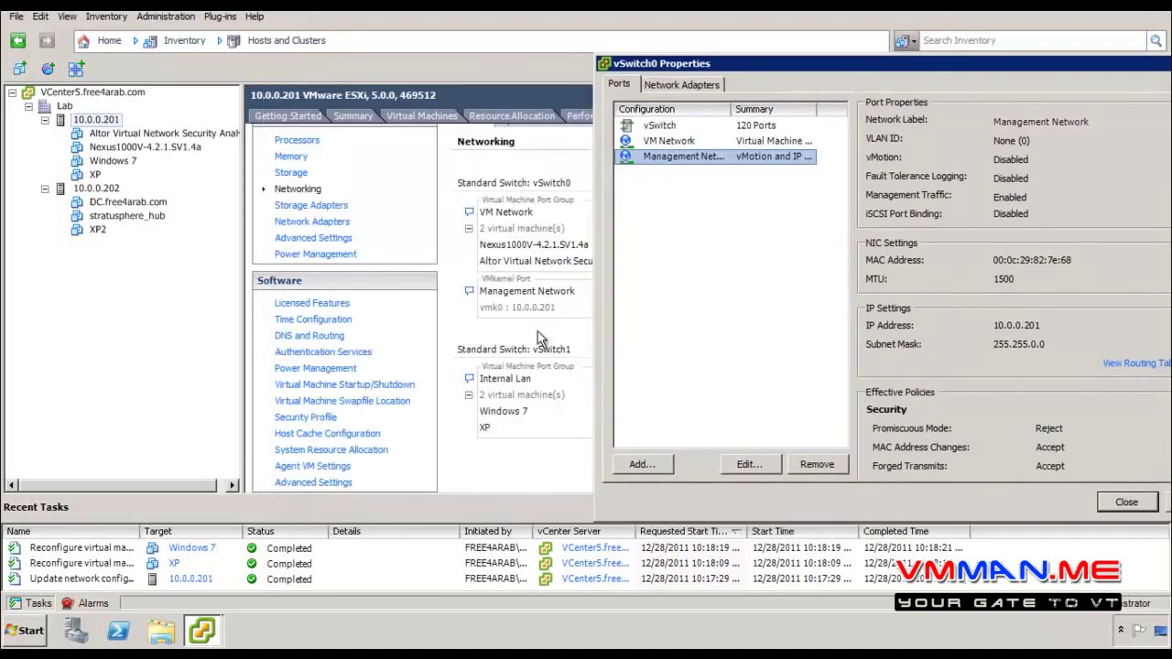
left_click_drag(694, 66, 558, 56)
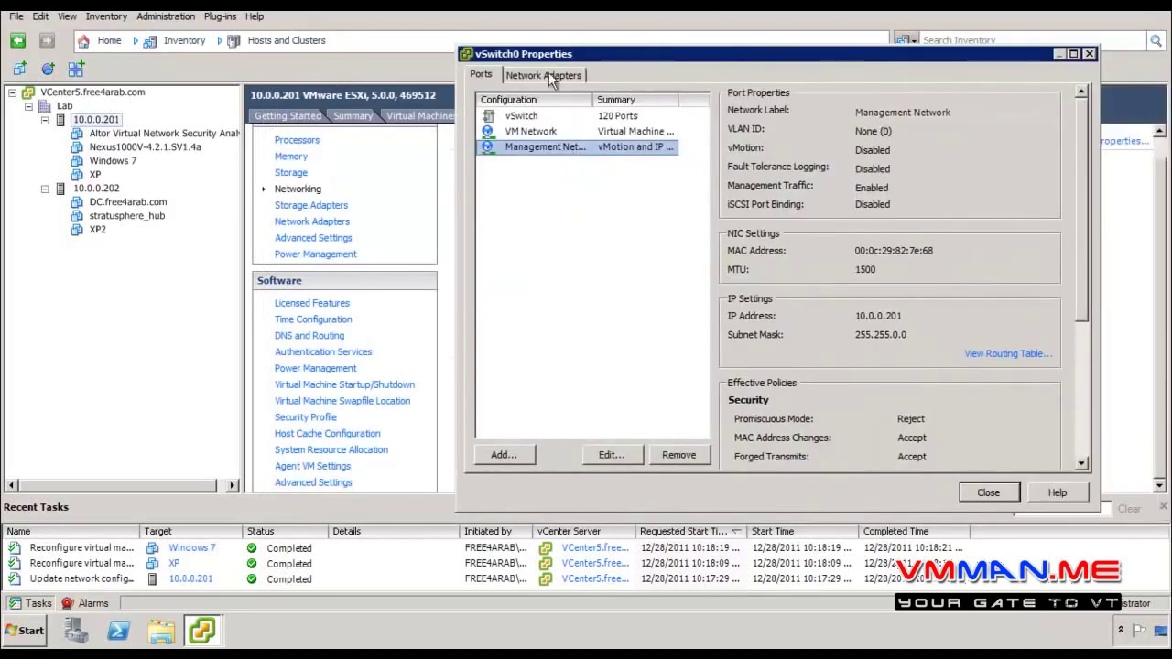
left_click(548, 74)
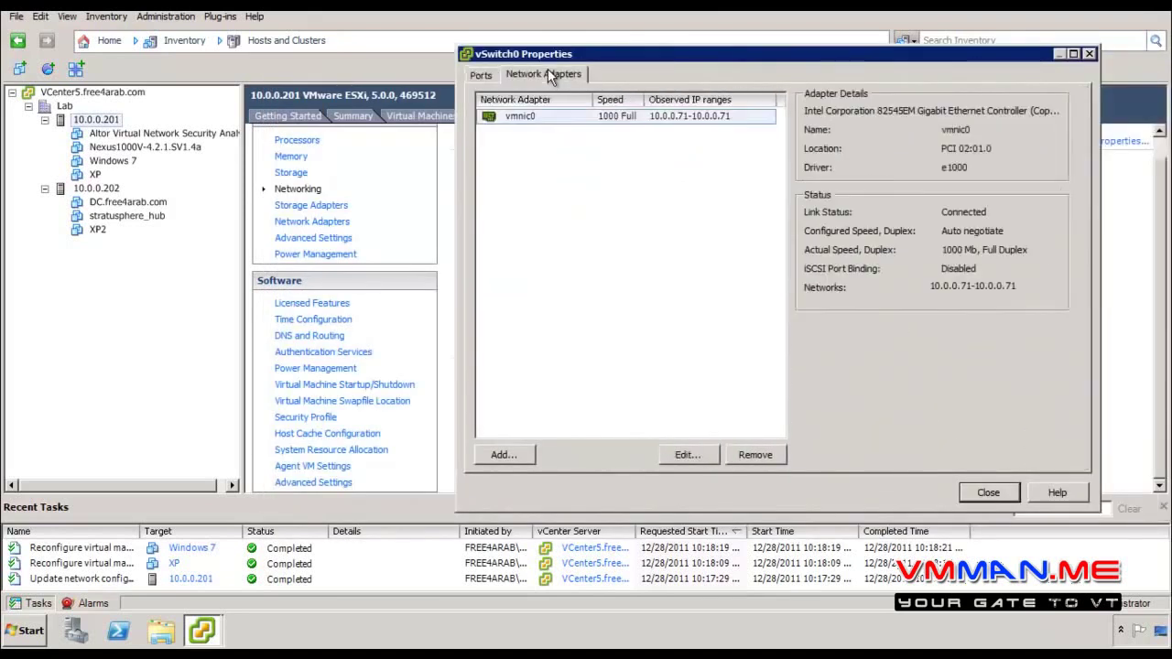
left_click(529, 115)
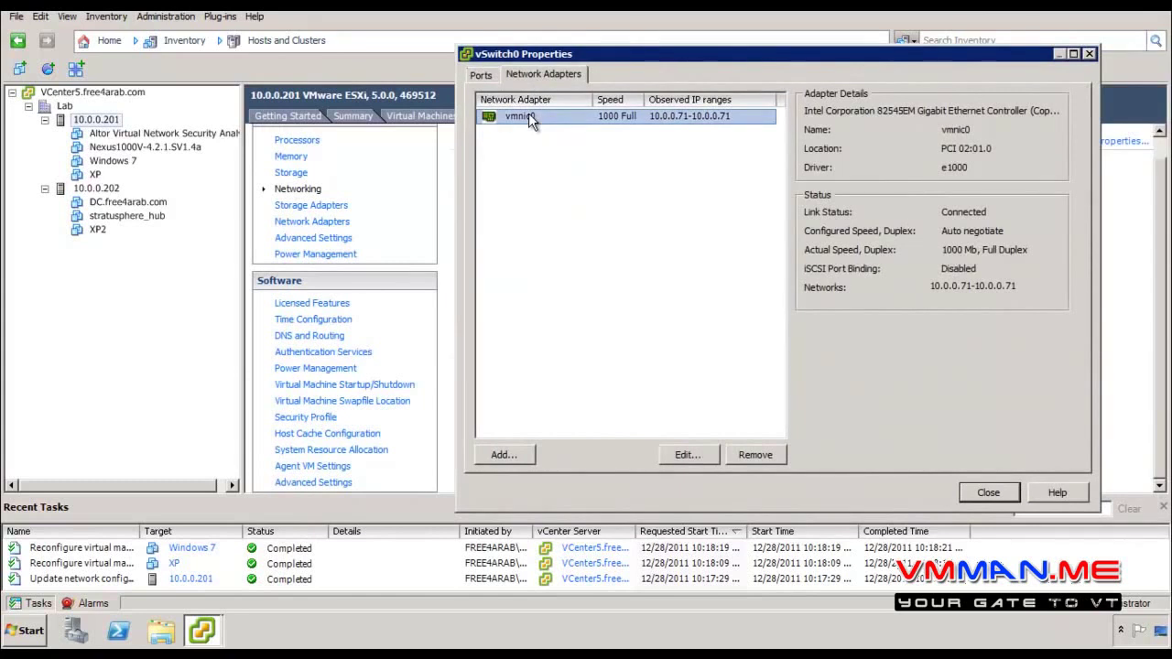
left_click(618, 344)
left_click(499, 461)
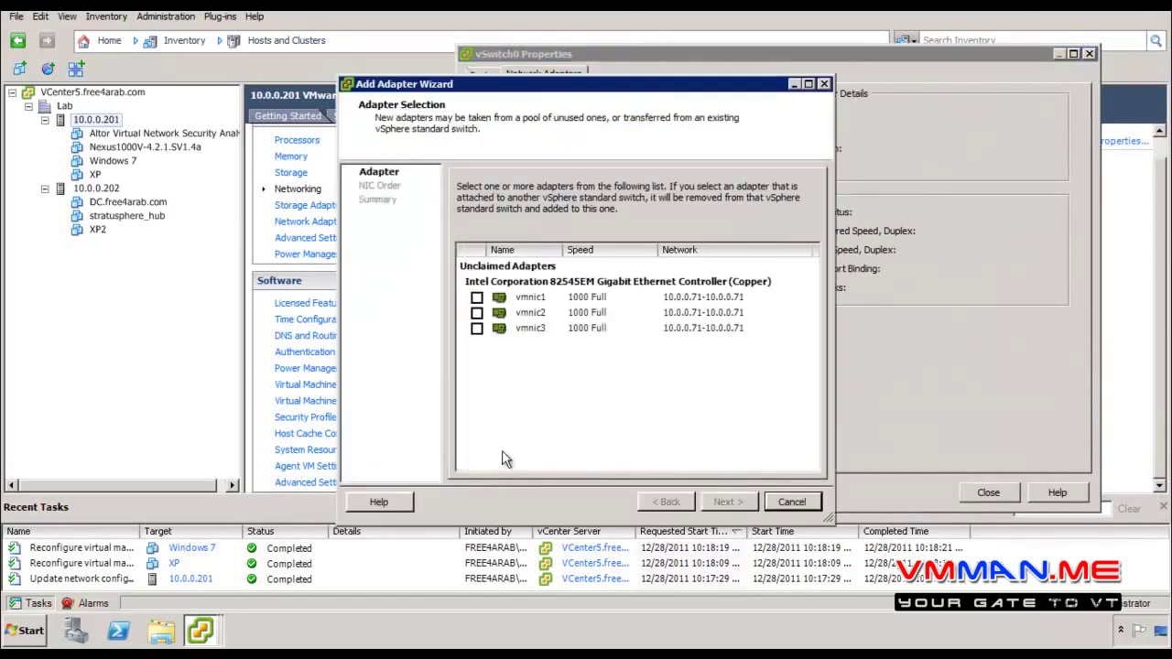
left_click(476, 300)
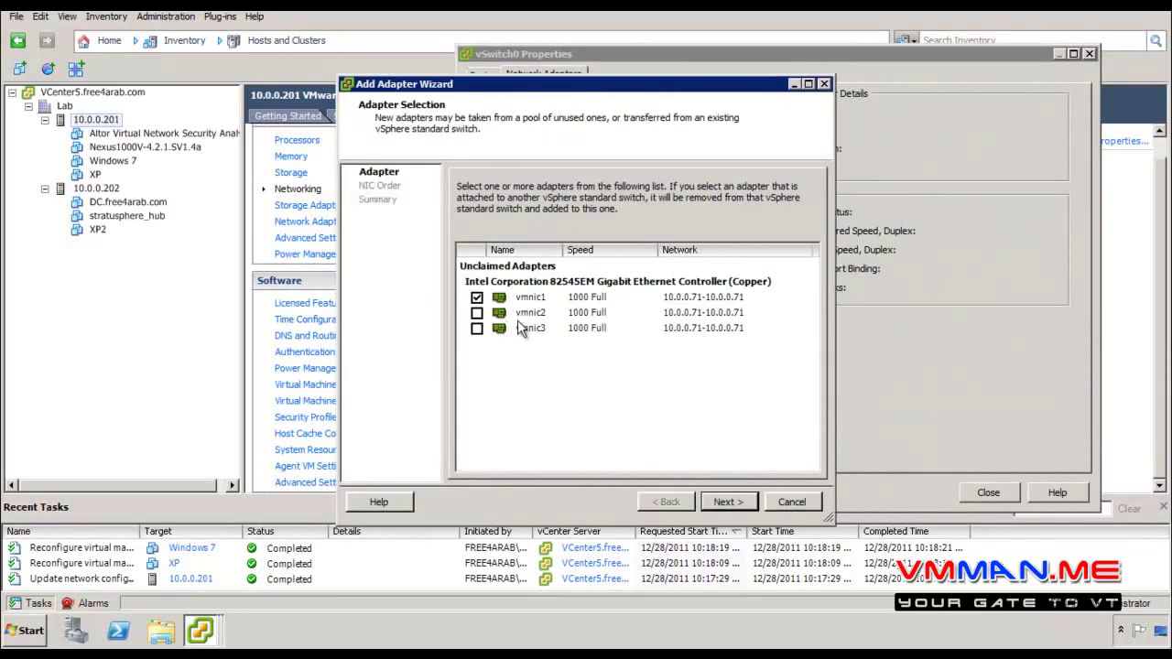
left_click(726, 506)
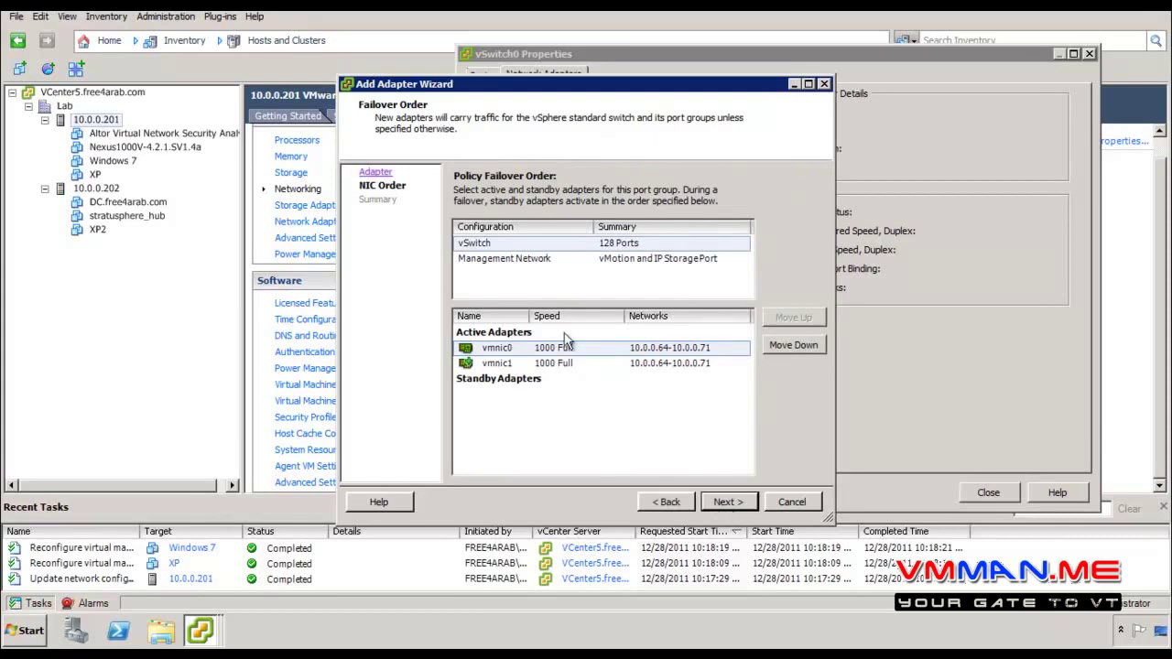
Move vmnic0 below vmnic1 in the vSwitch failover order and back to the first active place
left_click(603, 250)
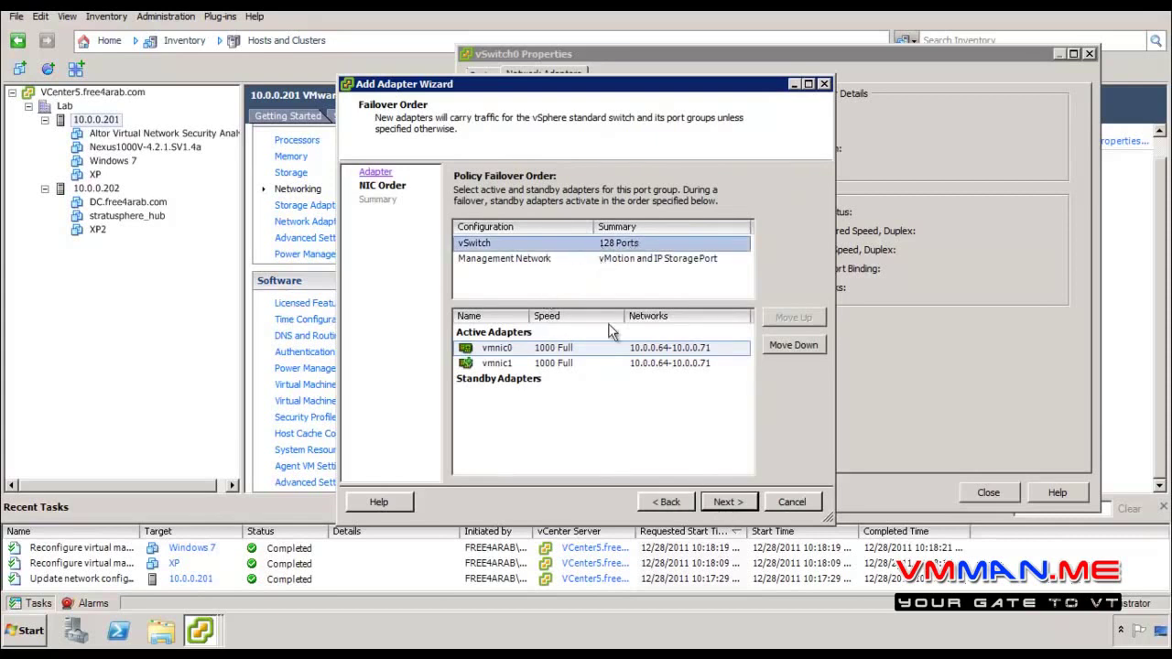
left_click(559, 364)
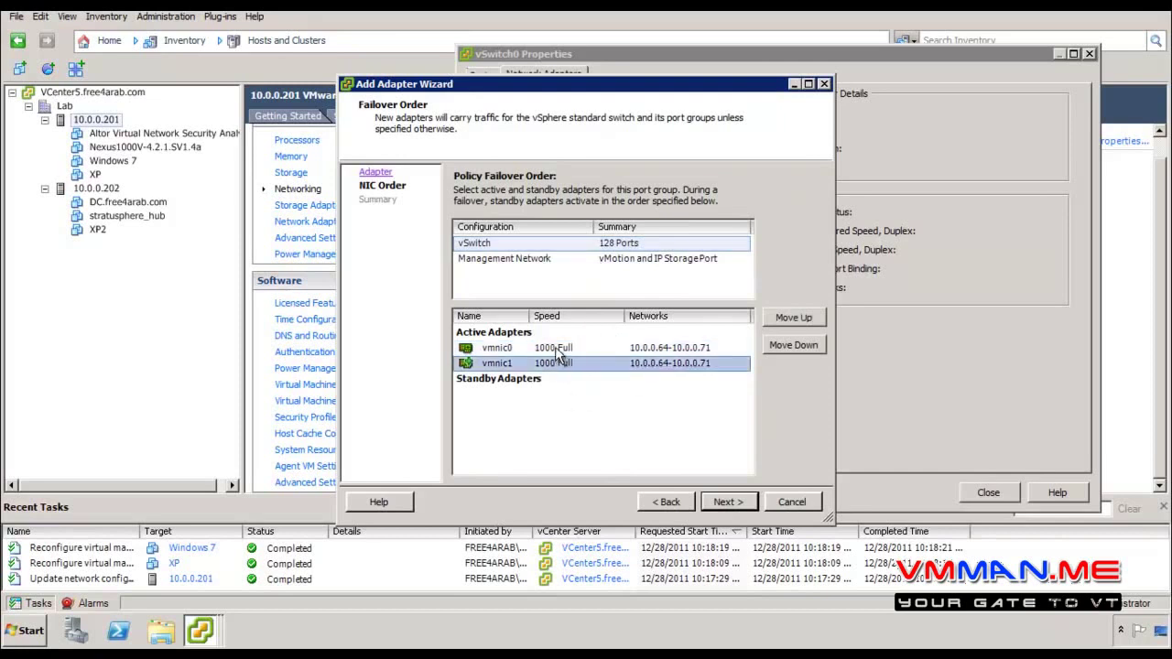
left_click(556, 349)
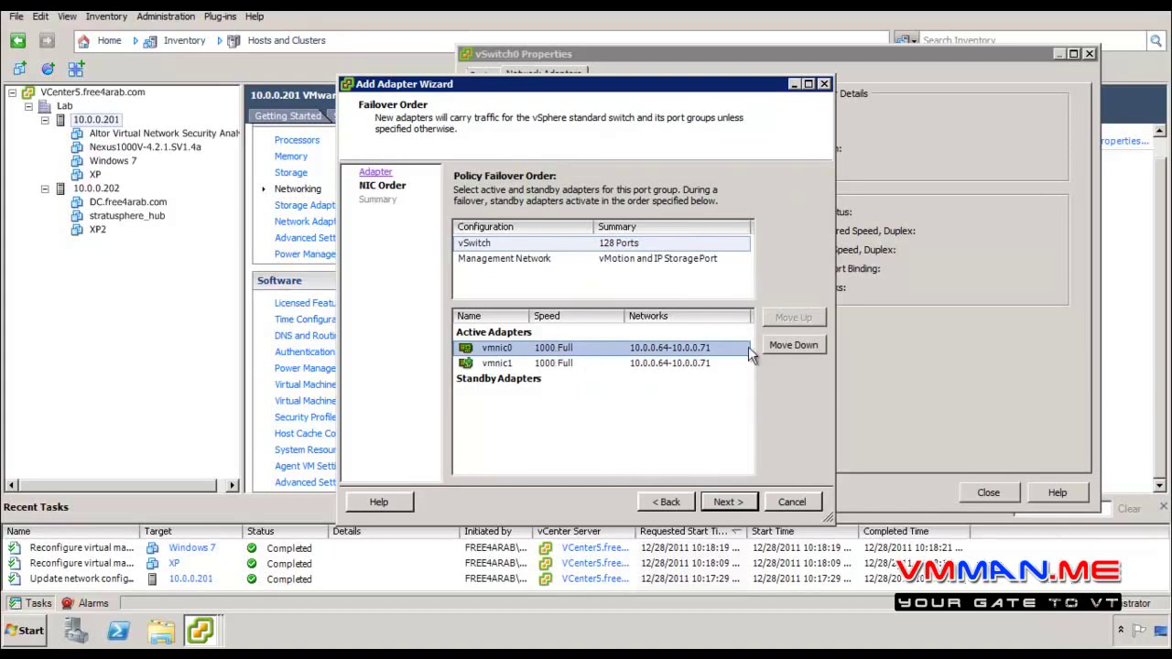
left_click(790, 347)
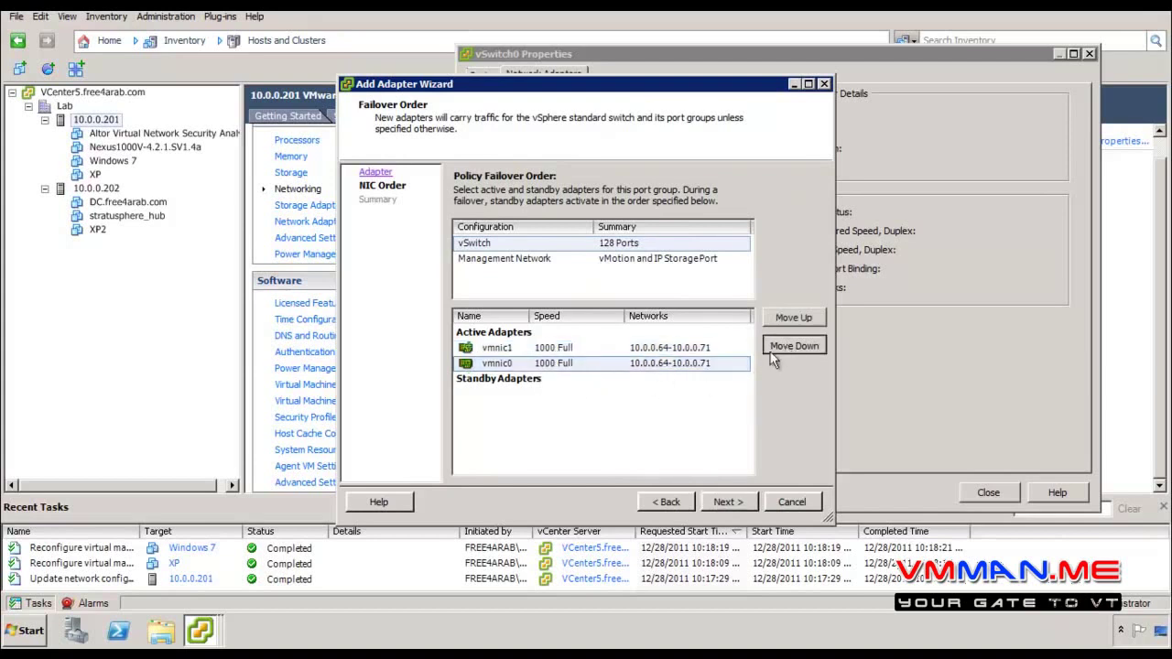
left_click(785, 345)
left_click(789, 316)
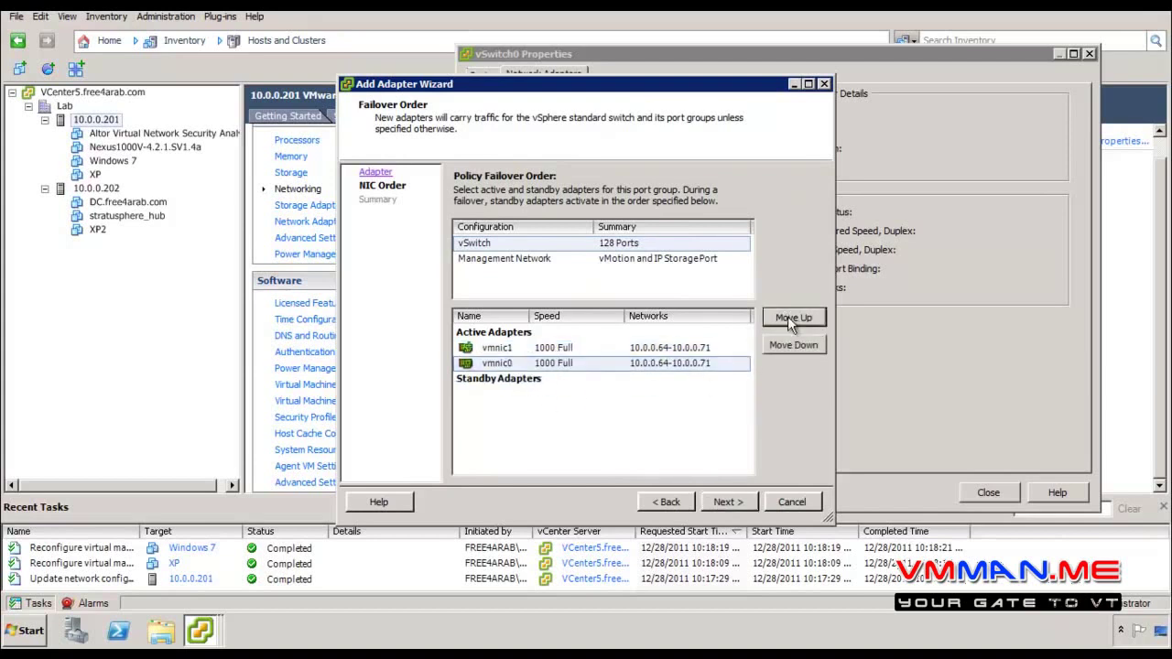
left_click(790, 316)
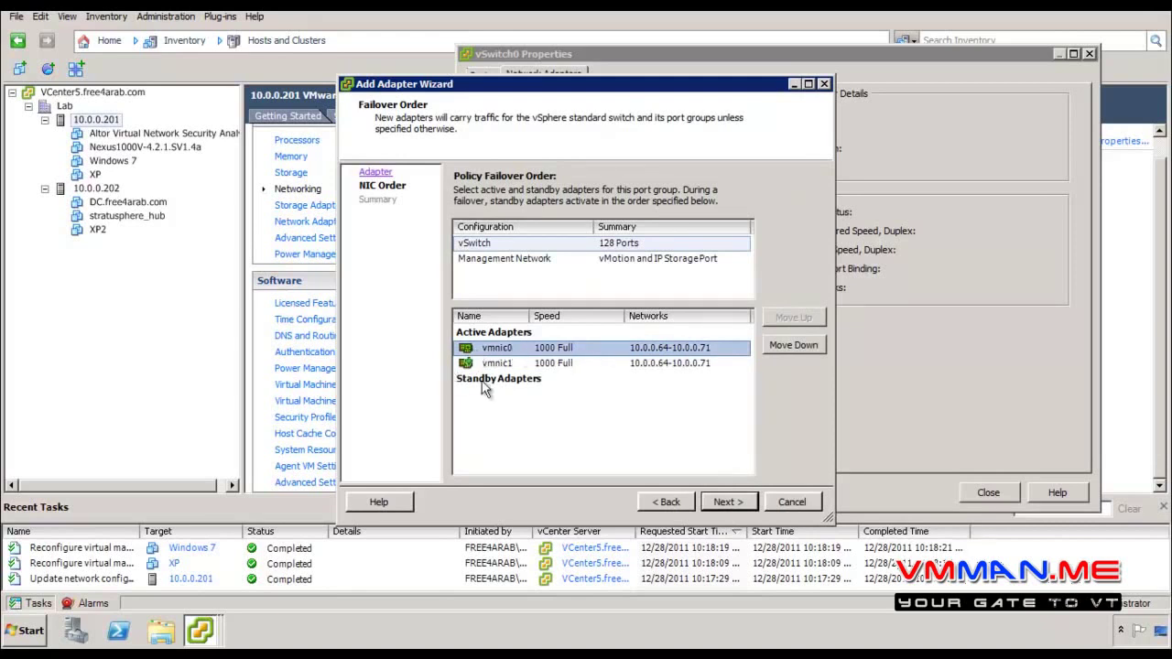
Accept the failover order and finish adding vmnic1 to vSwitch0
left_click(733, 506)
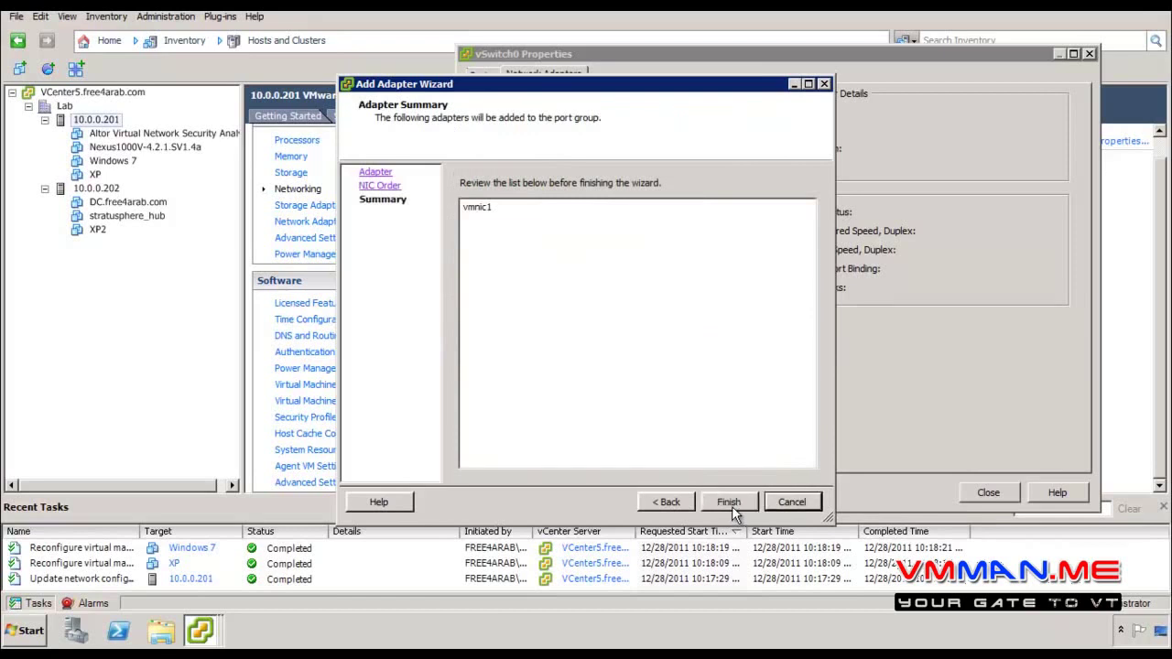
left_click(731, 505)
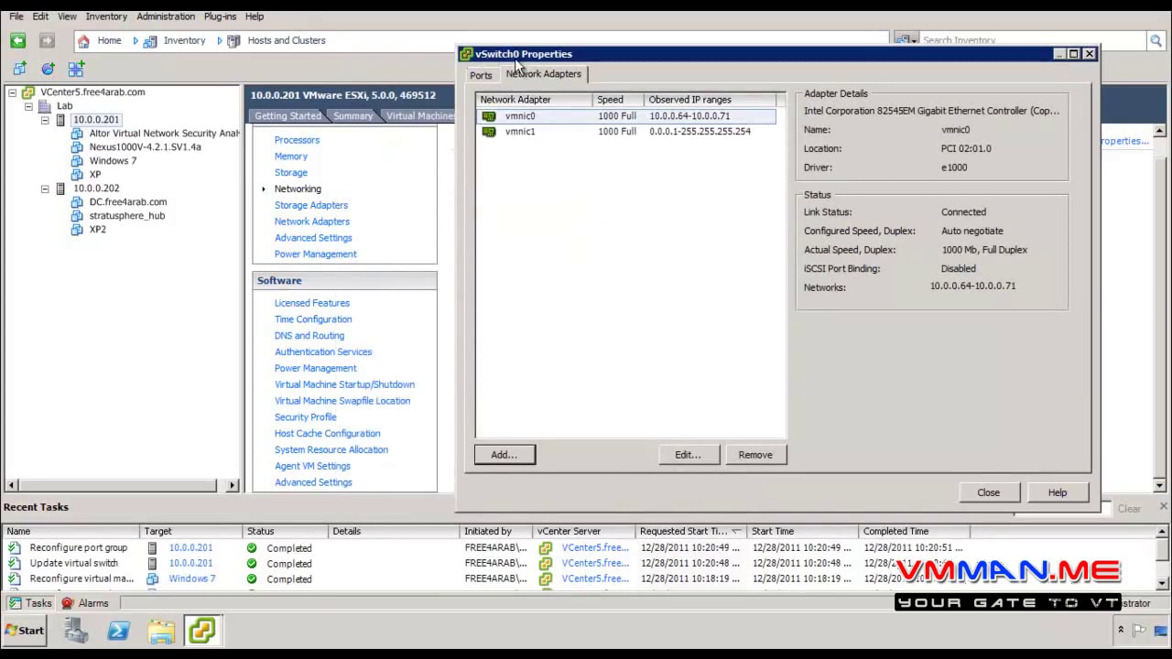
Examine the configured speed and duplex options of vmnic0, cancel without changes and close the vSwitch0 properties
left_click(600, 120)
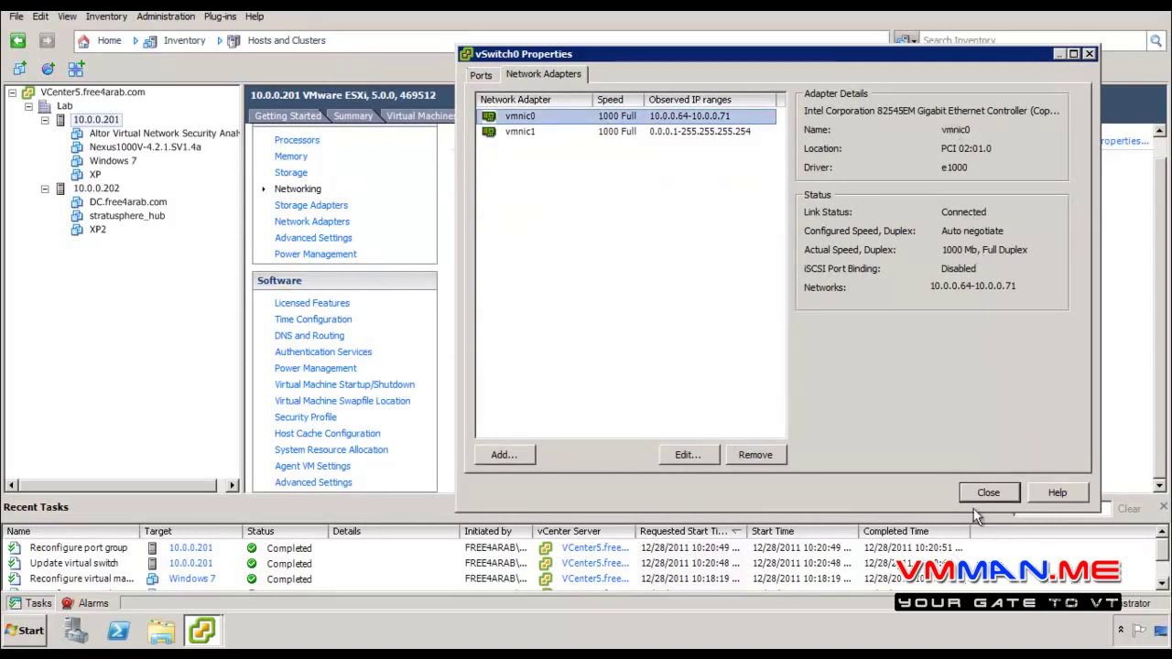
left_click(707, 455)
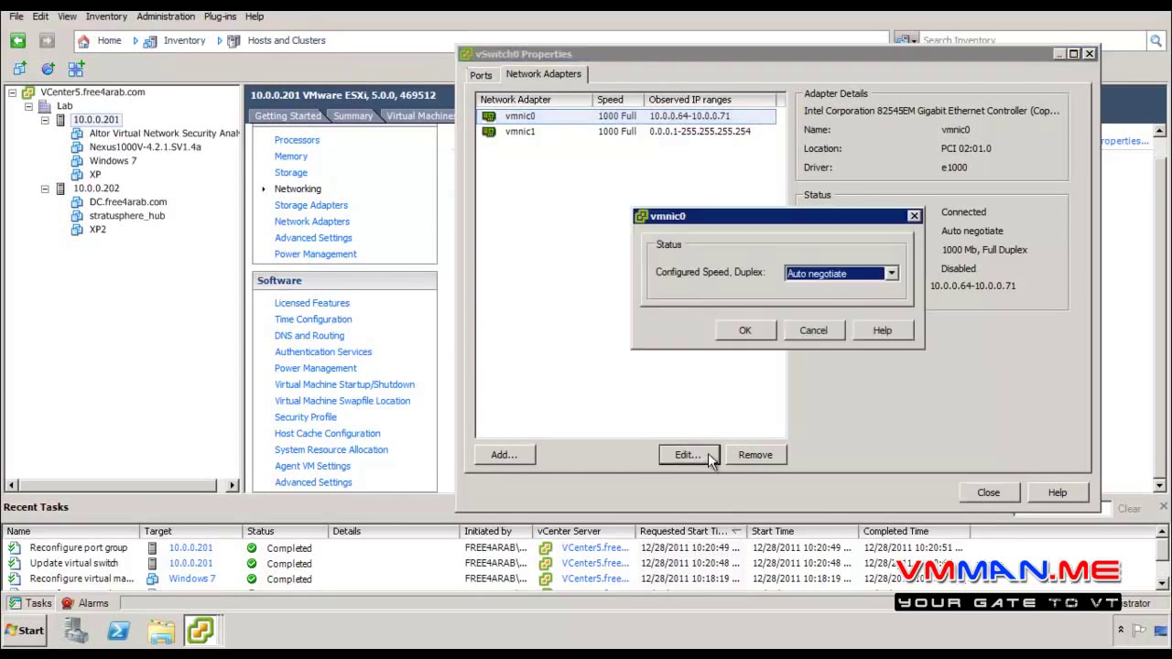
left_click(823, 274)
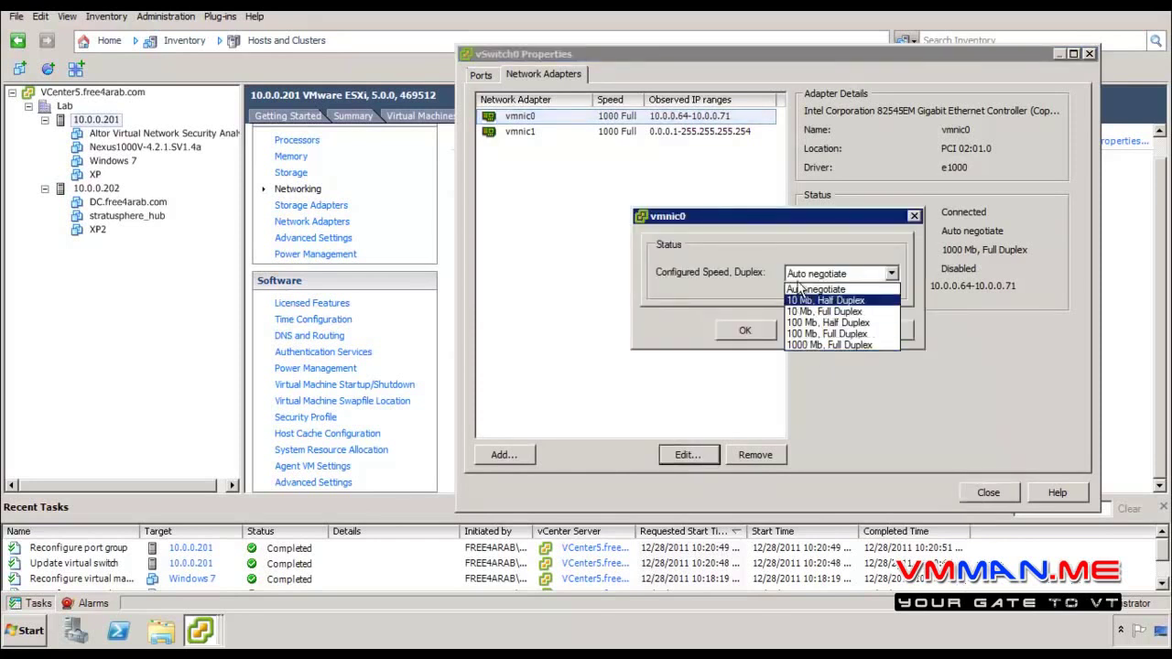
left_click(820, 289)
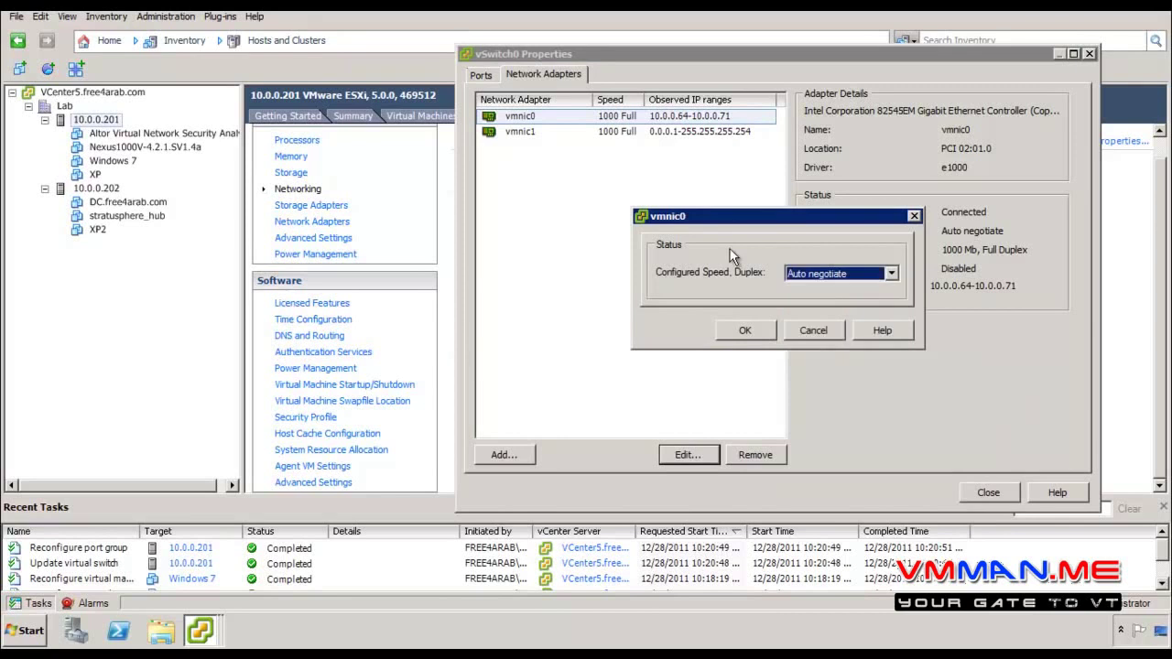
left_click(817, 330)
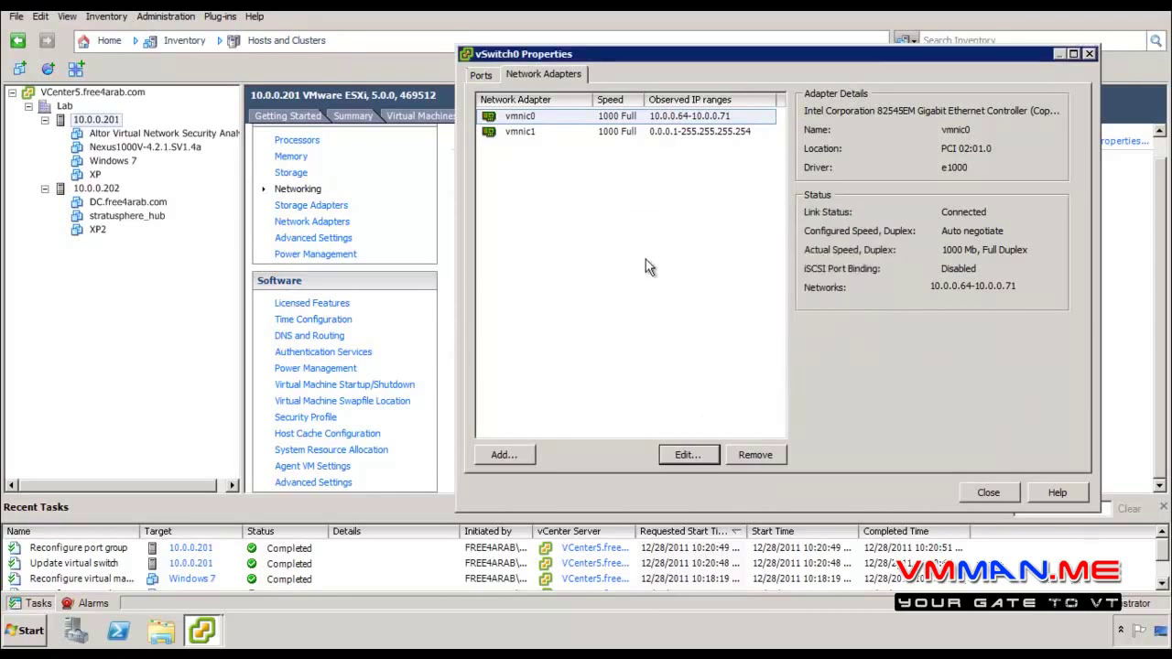
left_click(646, 261)
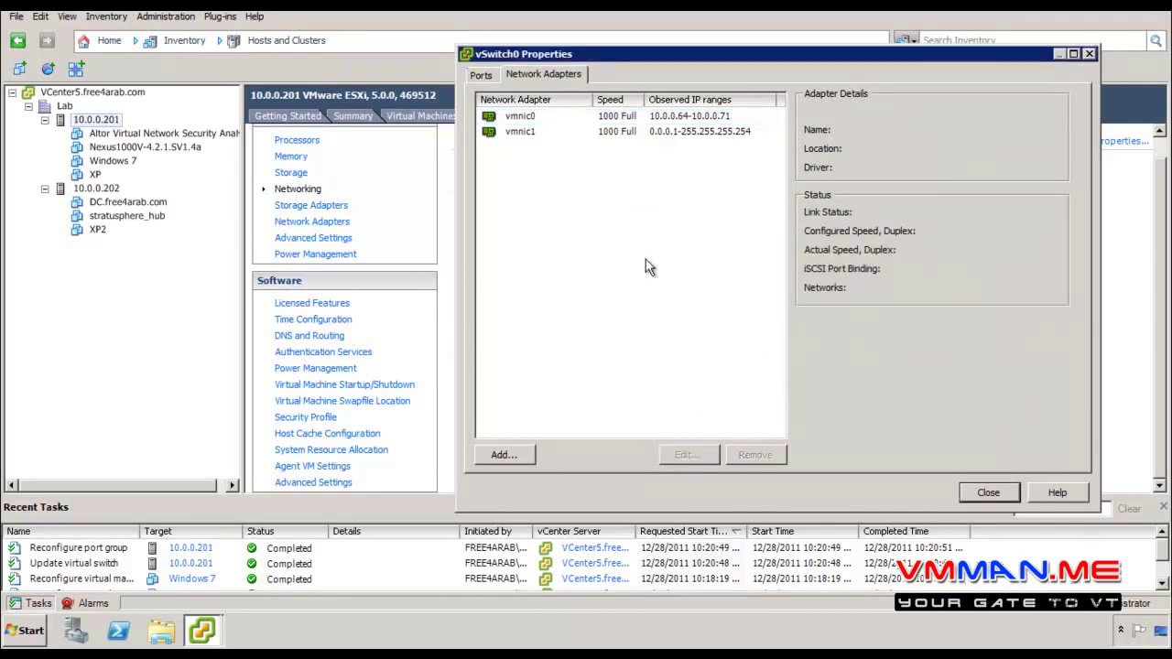
left_click(987, 494)
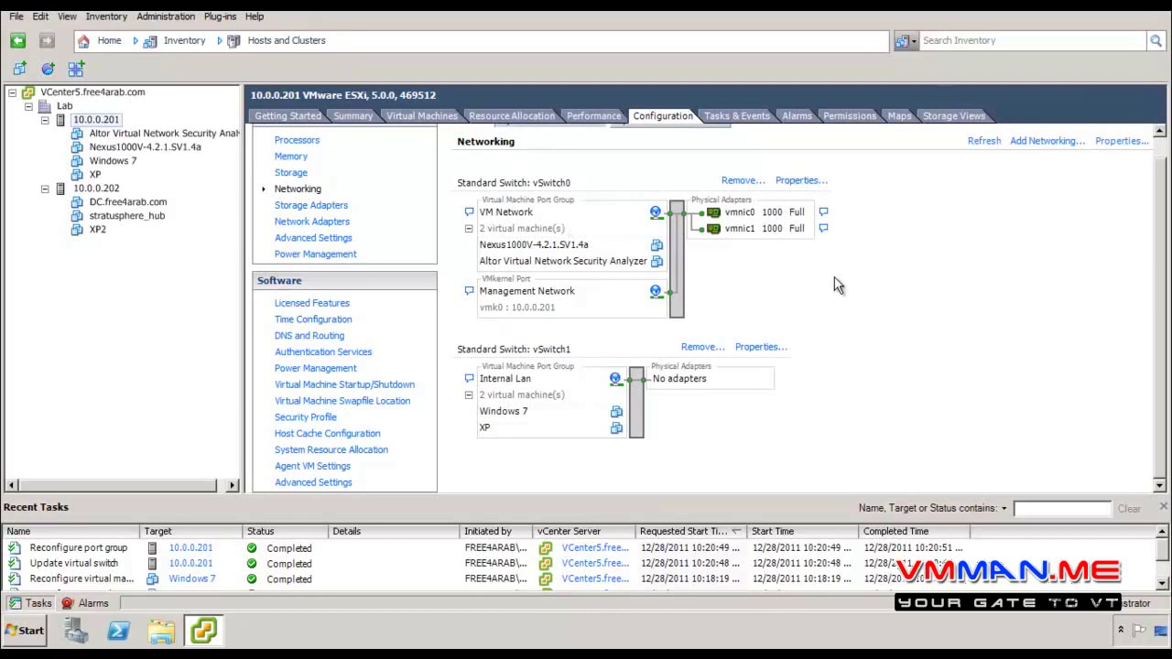
Reopen the vSwitch0 properties, check the details of network adapter vmnic1 and close them
left_click(800, 180)
left_click(351, 97)
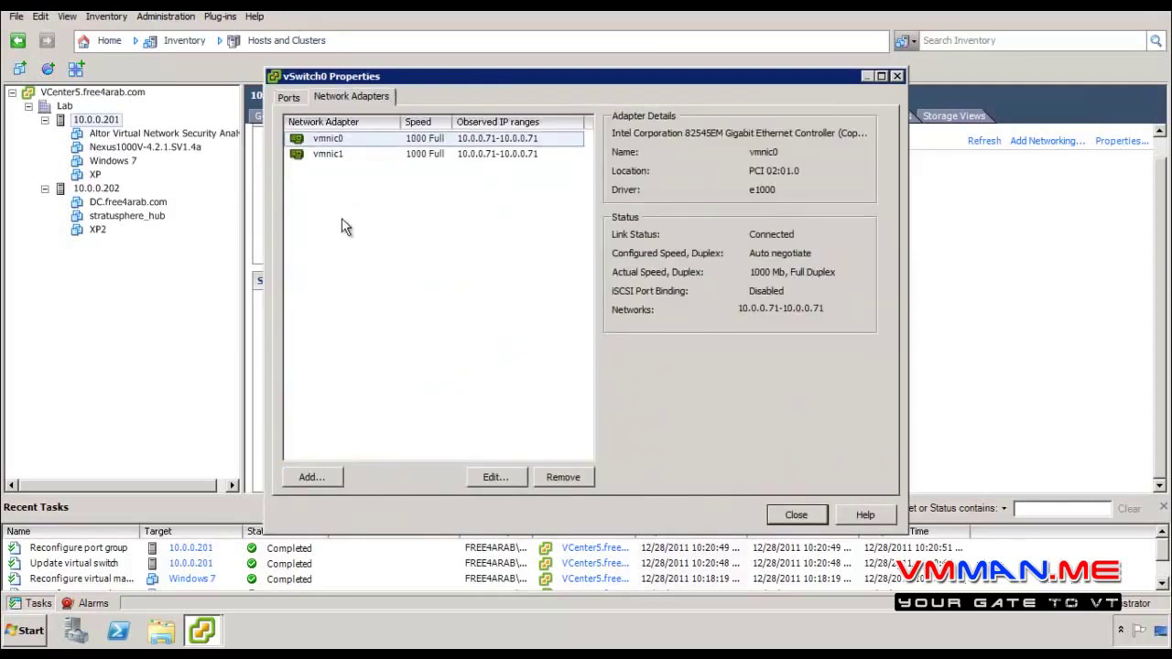
left_click(341, 155)
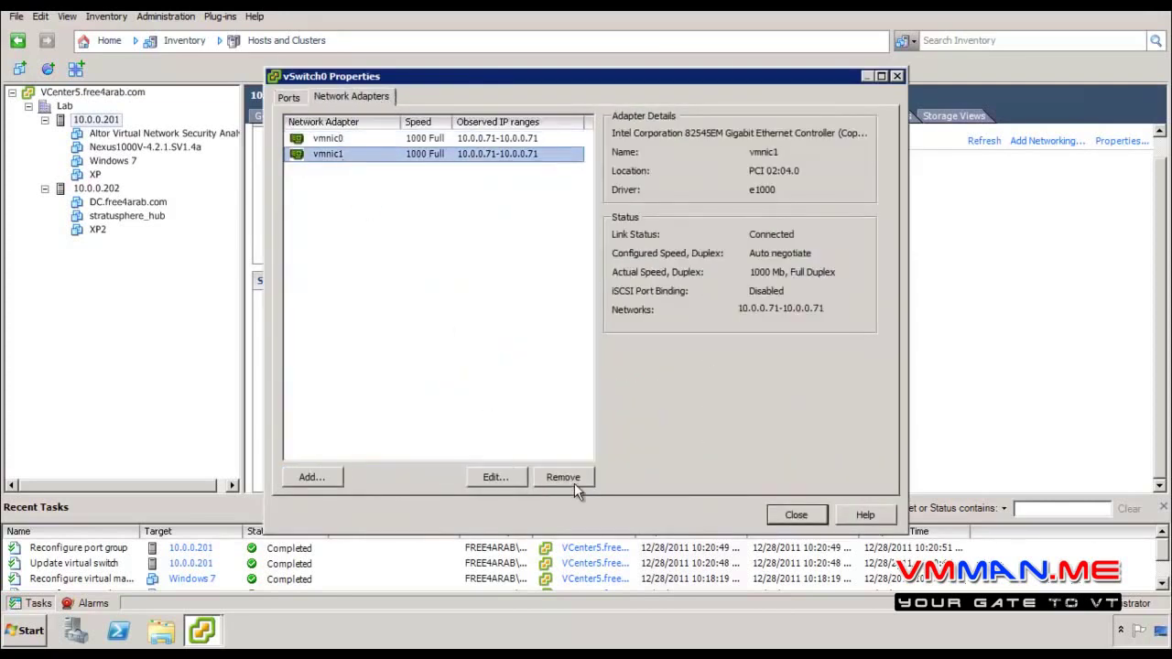
left_click(807, 515)
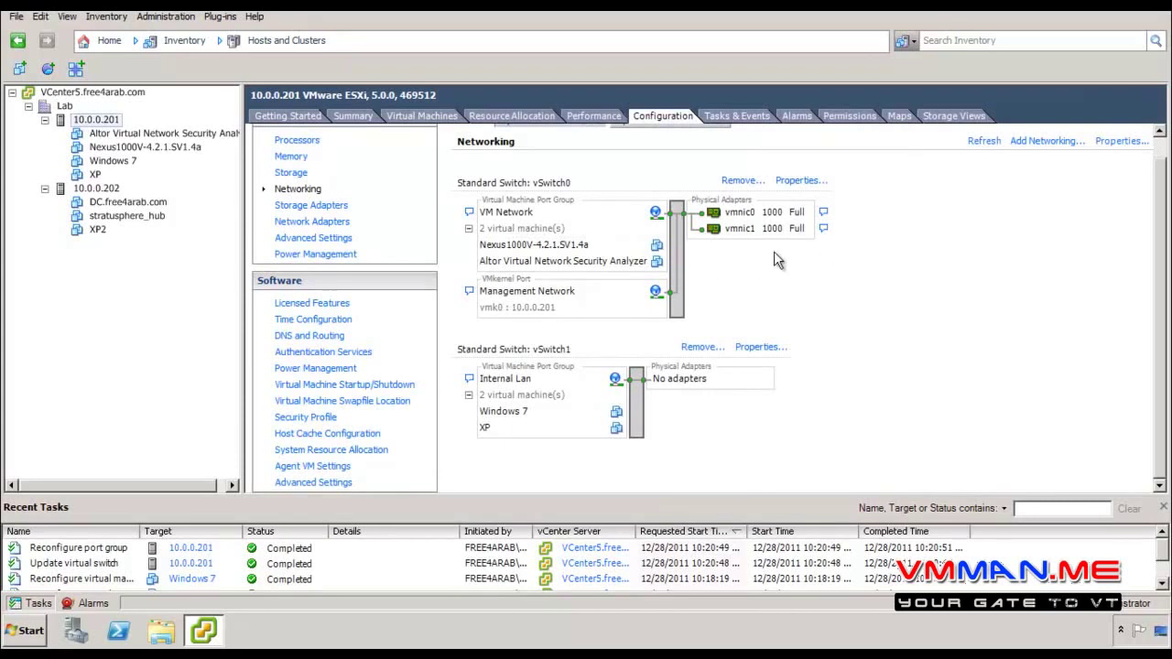
Start adding a Virtual Machine network on a new vSphere standard switch with vmnic2 and vmnic3 as its physical adapters
left_click(1049, 141)
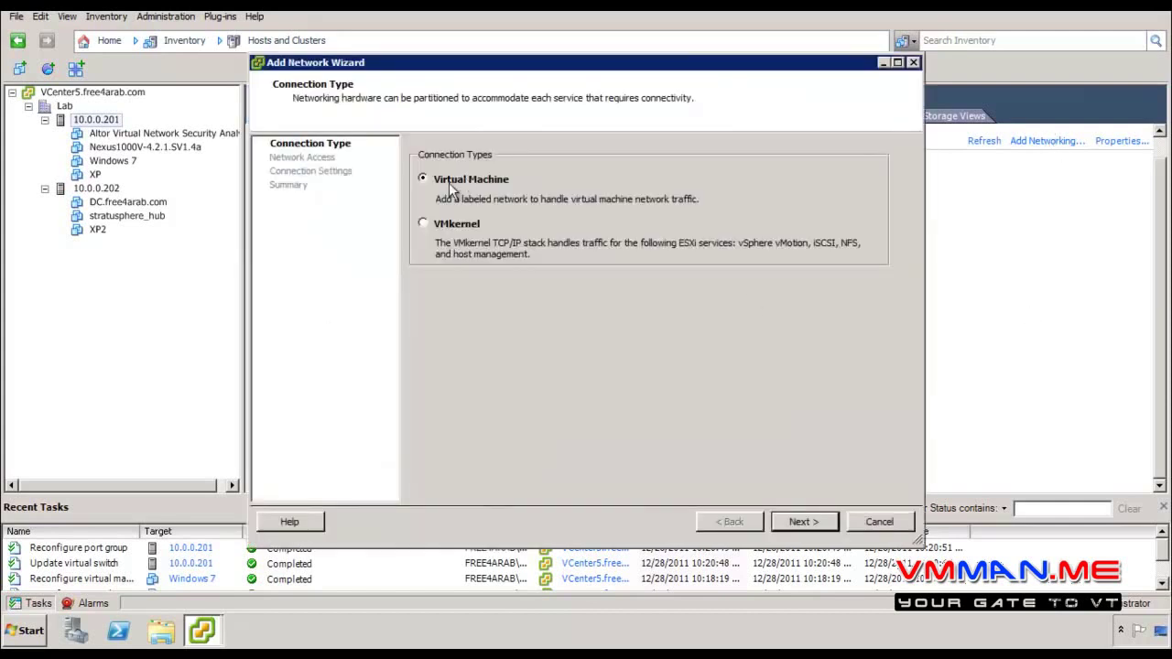
left_click(799, 528)
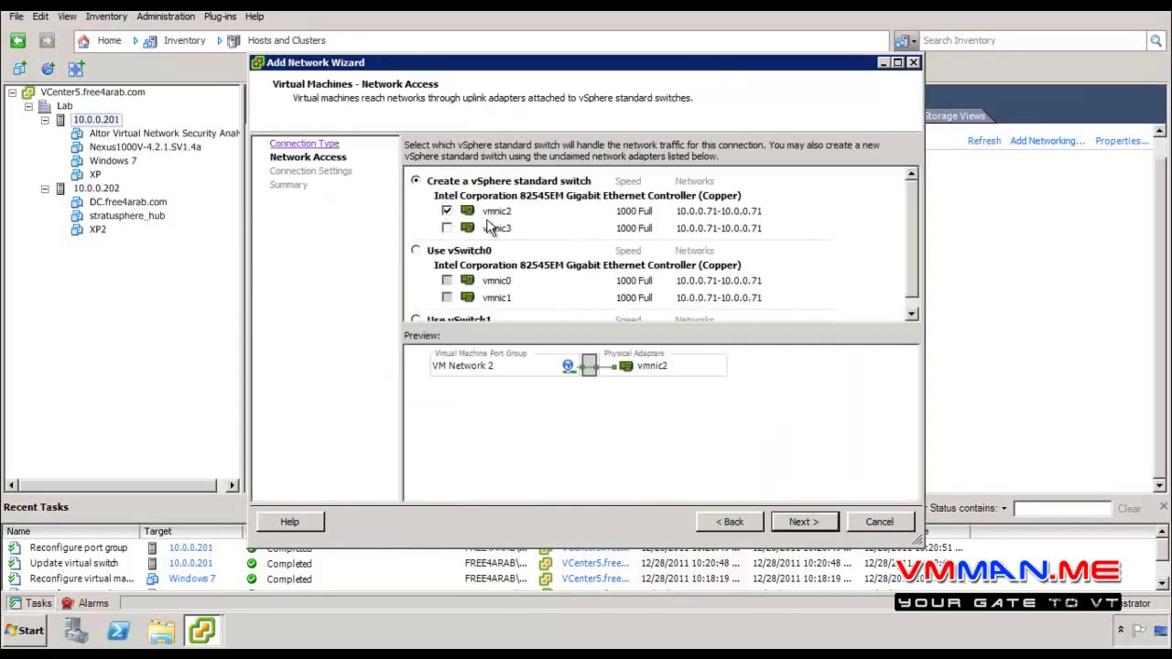
scroll(518, 292, "down", 1)
scroll(519, 292, "up", 1)
scroll(529, 289, "down", 1)
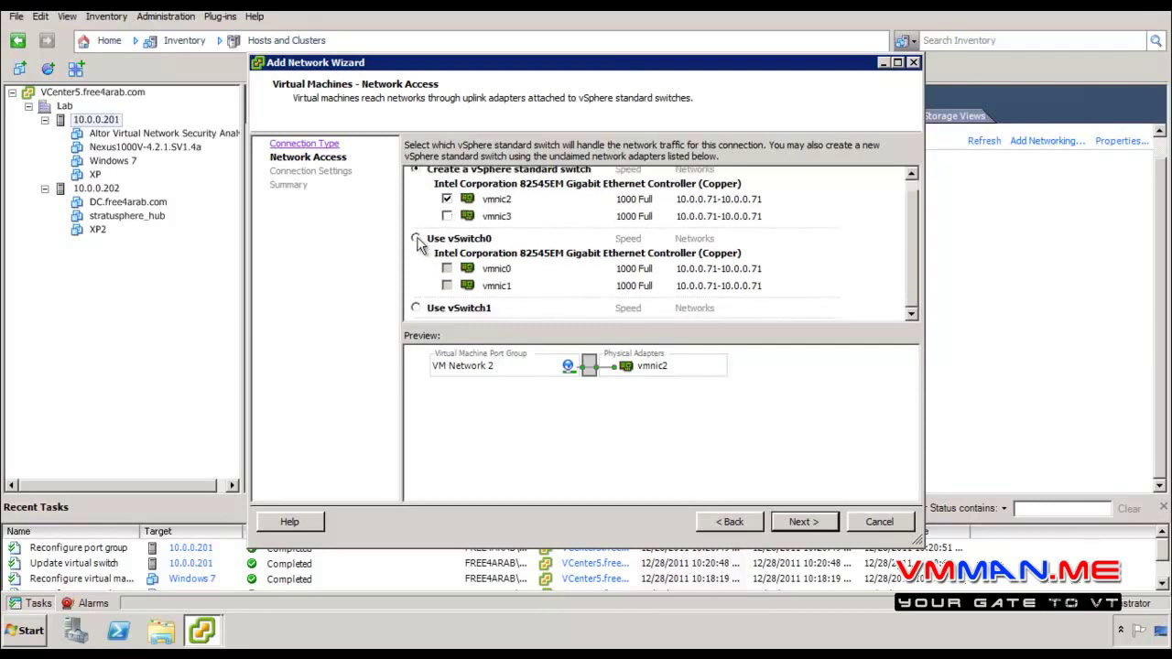
scroll(417, 243, "up", 1)
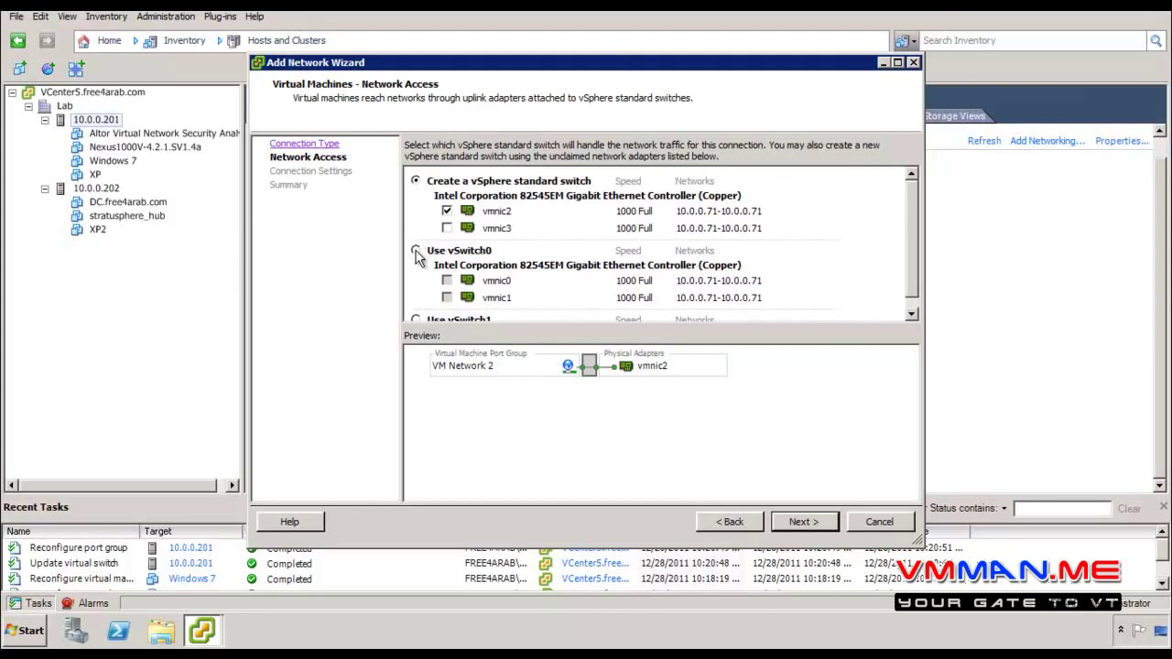
left_click(417, 251)
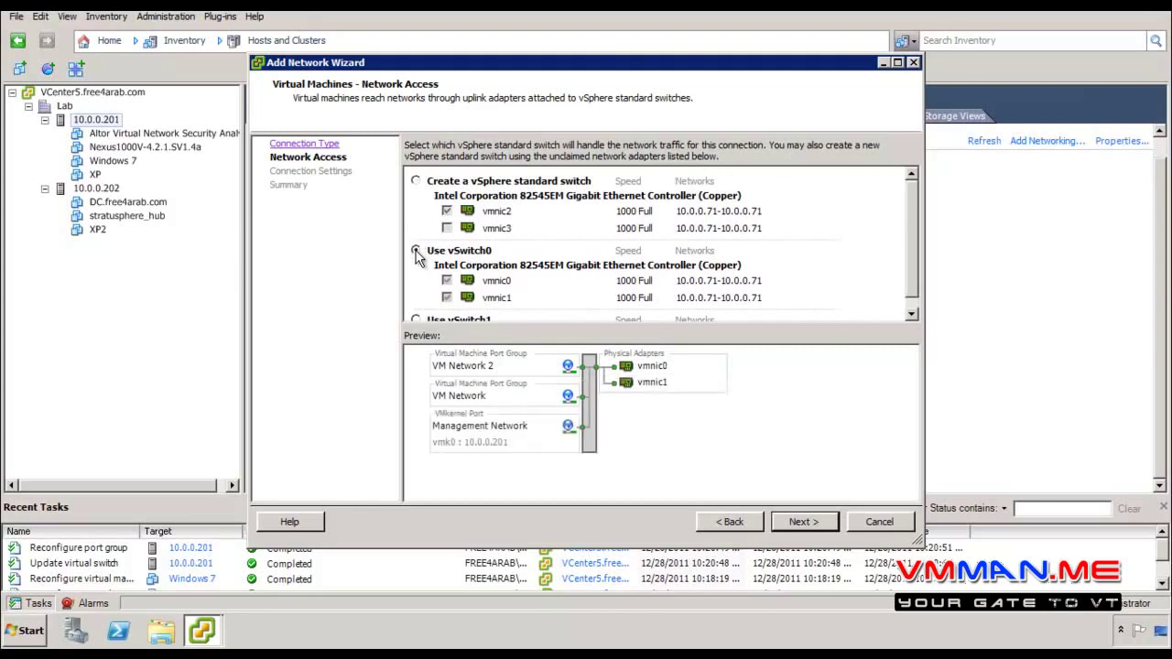
left_click(416, 180)
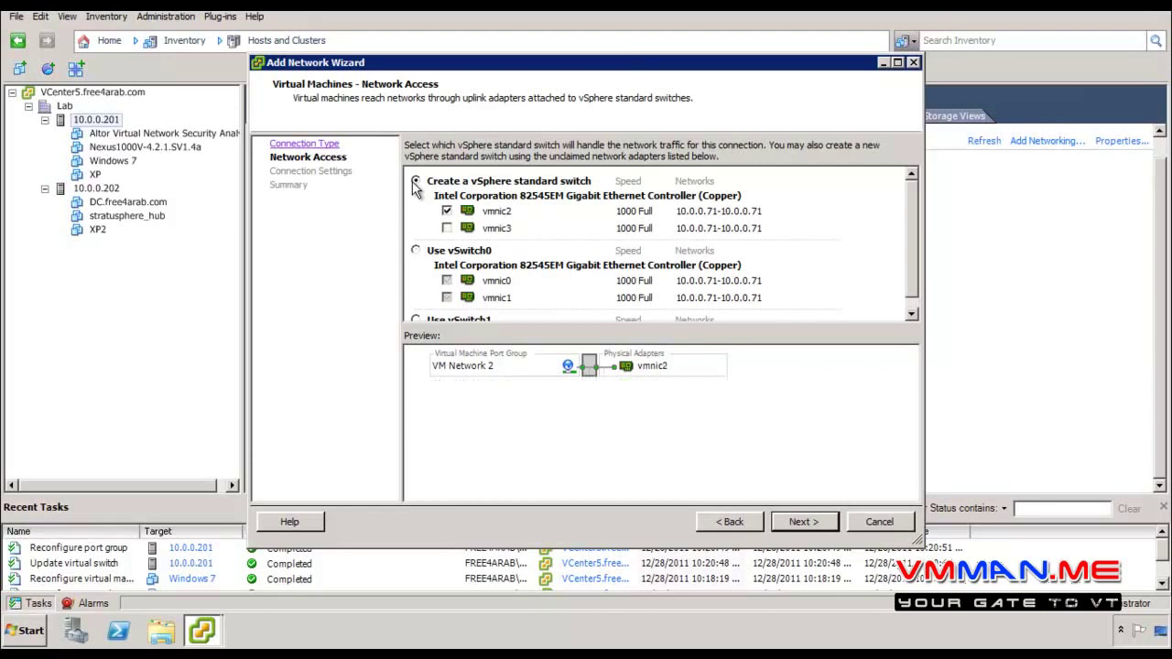
left_click(447, 229)
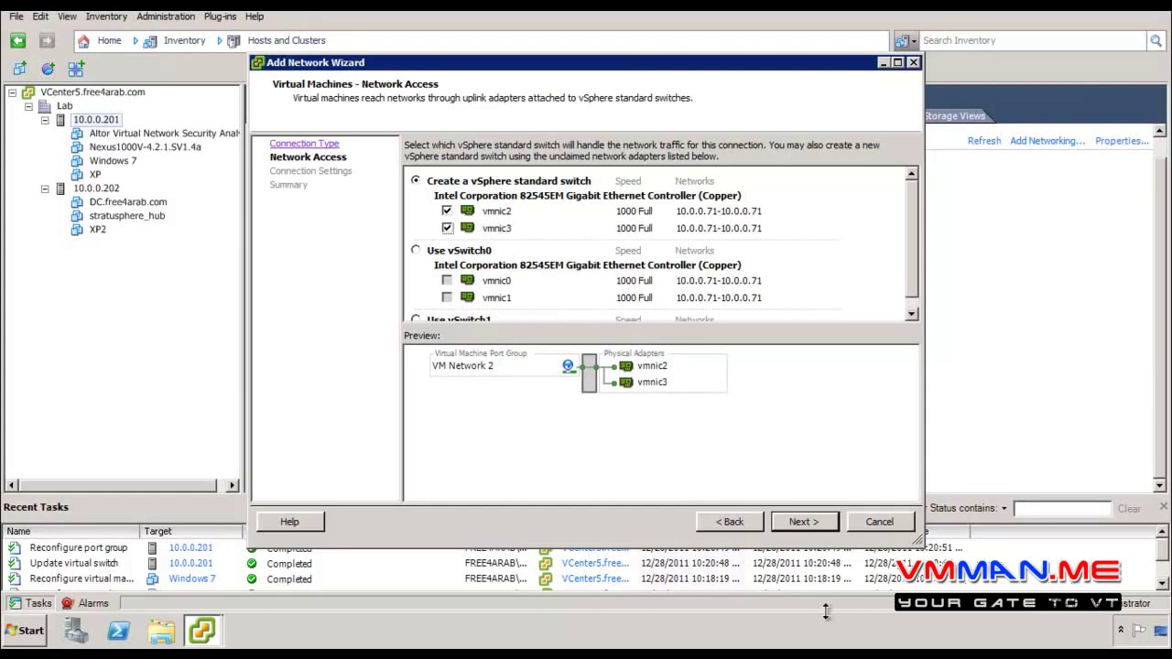
left_click(786, 528)
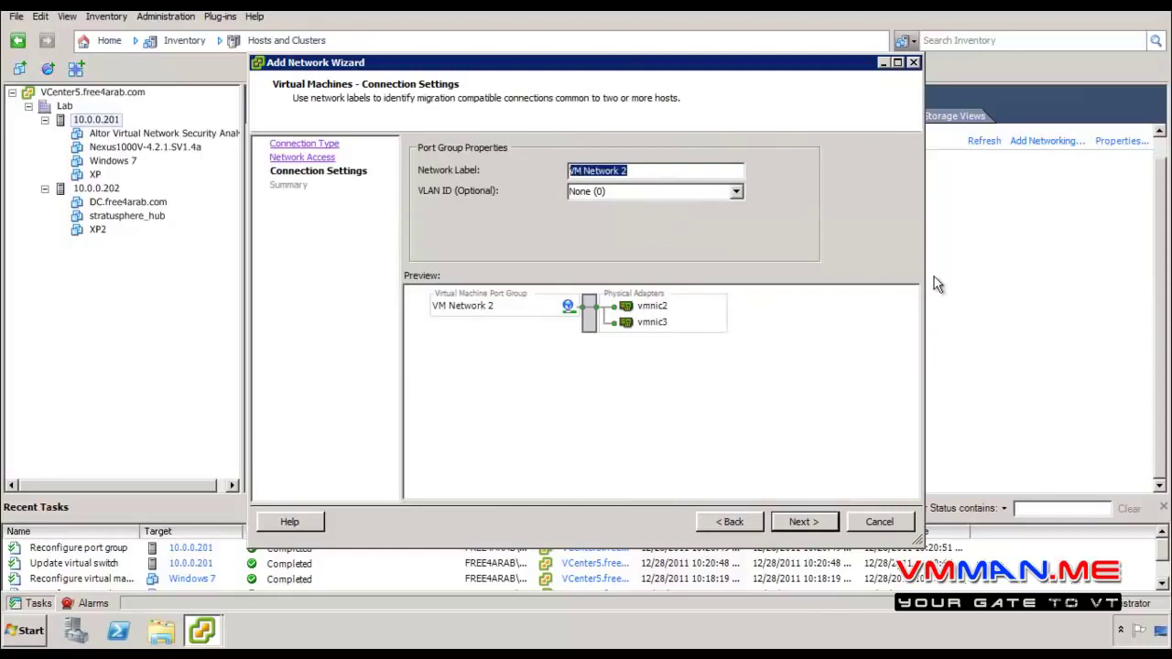
Label the new port group Internet Lan and continue to the summary
type("Internet")
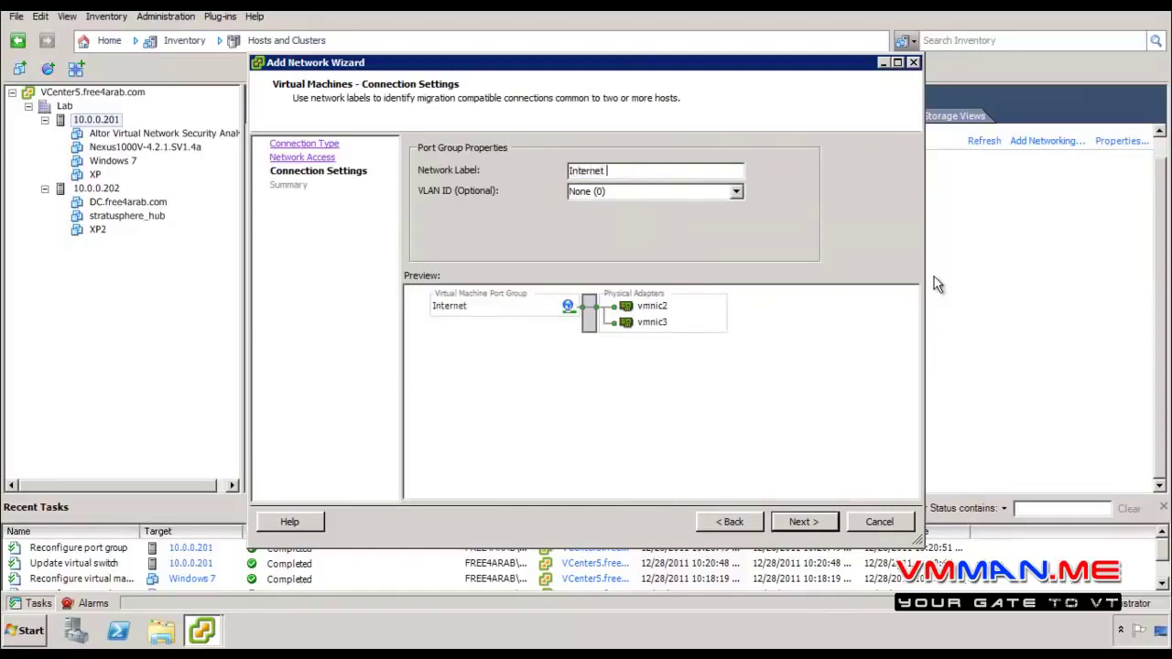
type(" Lan")
key("Return")
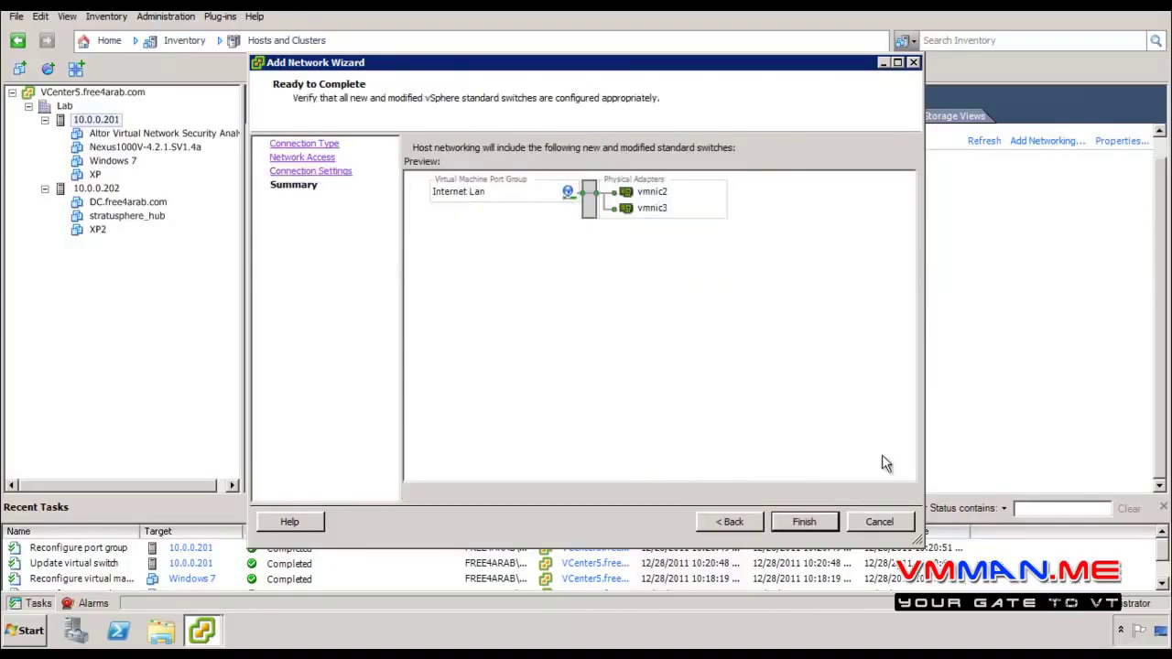
Finish creating the Internet Lan standard switch and check it in the host's networking view
left_click(806, 521)
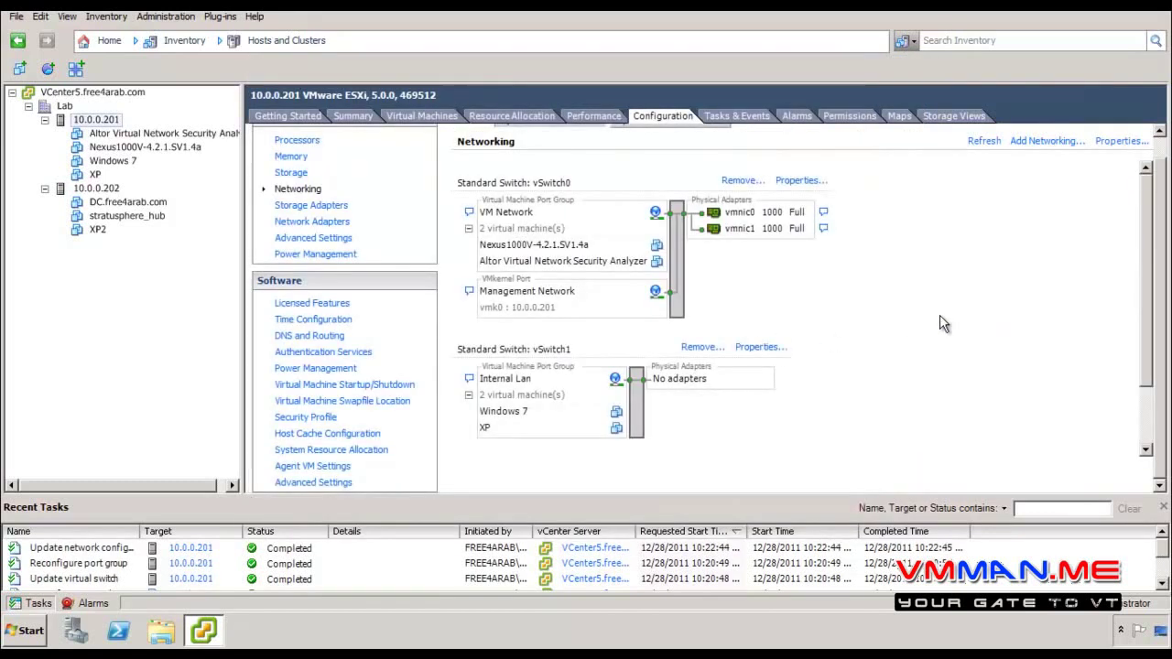
scroll(944, 323, "down", 3)
scroll(863, 337, "up", 3)
scroll(863, 337, "down", 3)
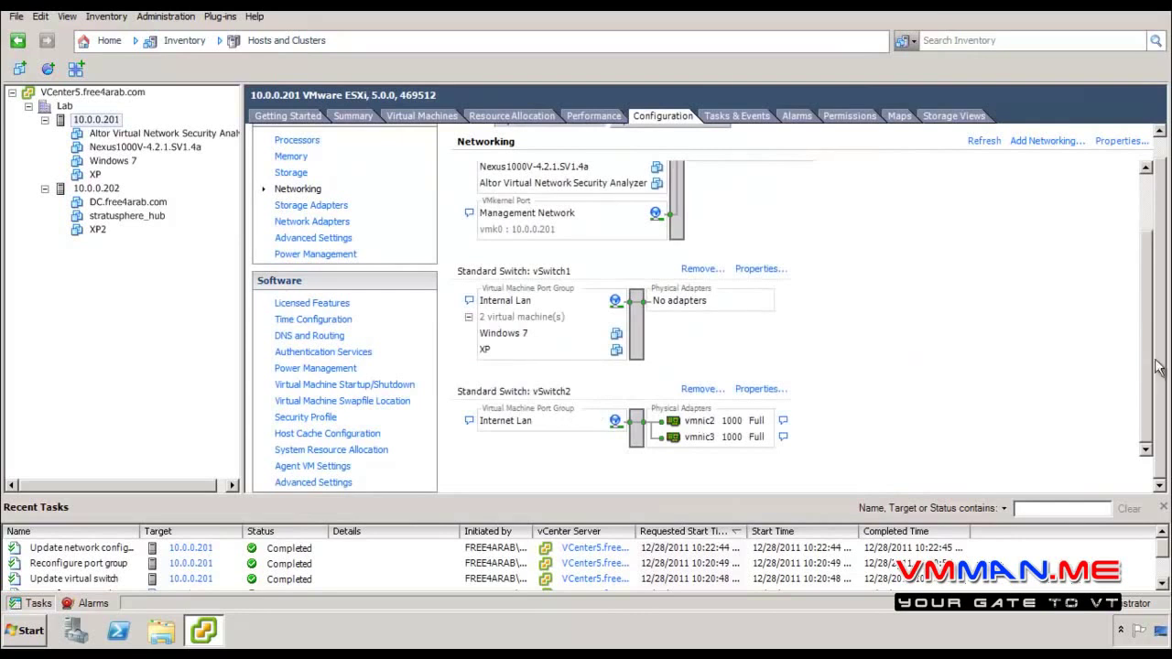
Compare the port groups, connected virtual machines and physical adapters of vSwitch0, vSwitch1 and vSwitch2
scroll(1139, 298, "up", 2)
scroll(1139, 299, "up", 2)
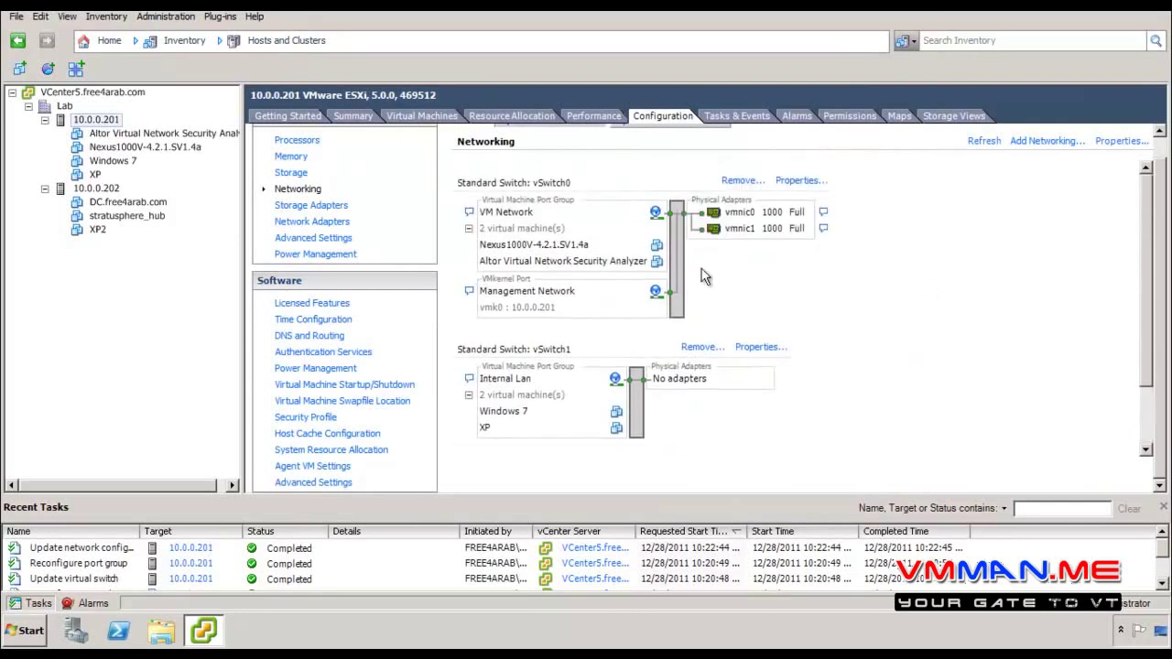
scroll(703, 275, "down", 3)
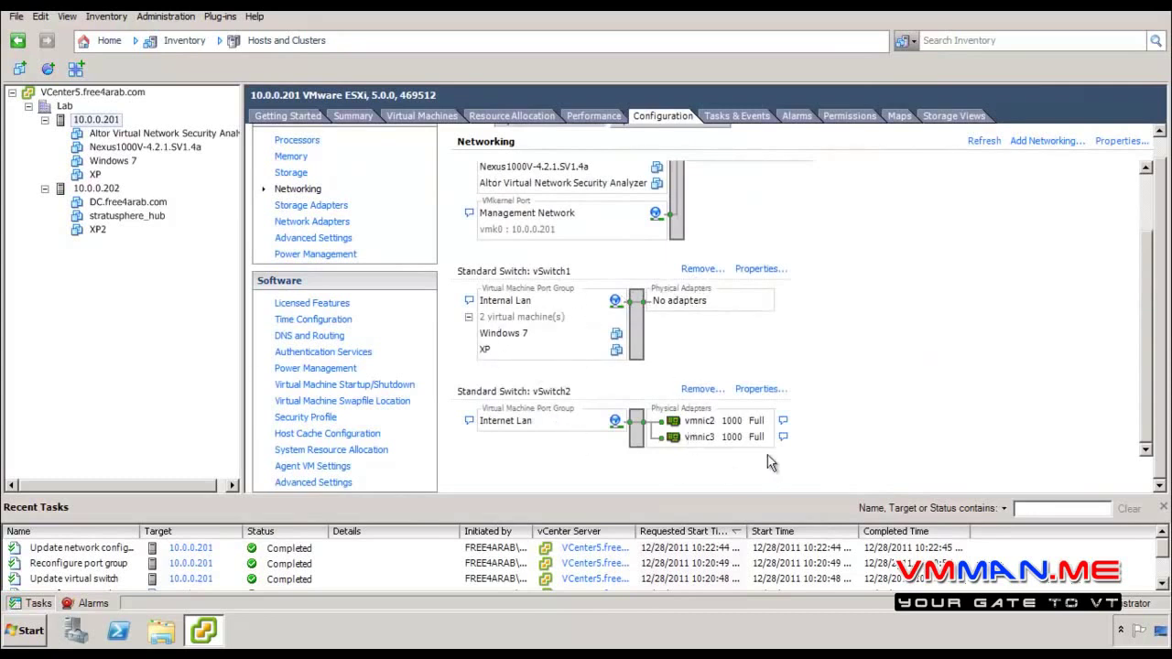
scroll(729, 293, "up", 3)
scroll(728, 271, "down", 3)
scroll(722, 229, "up", 3)
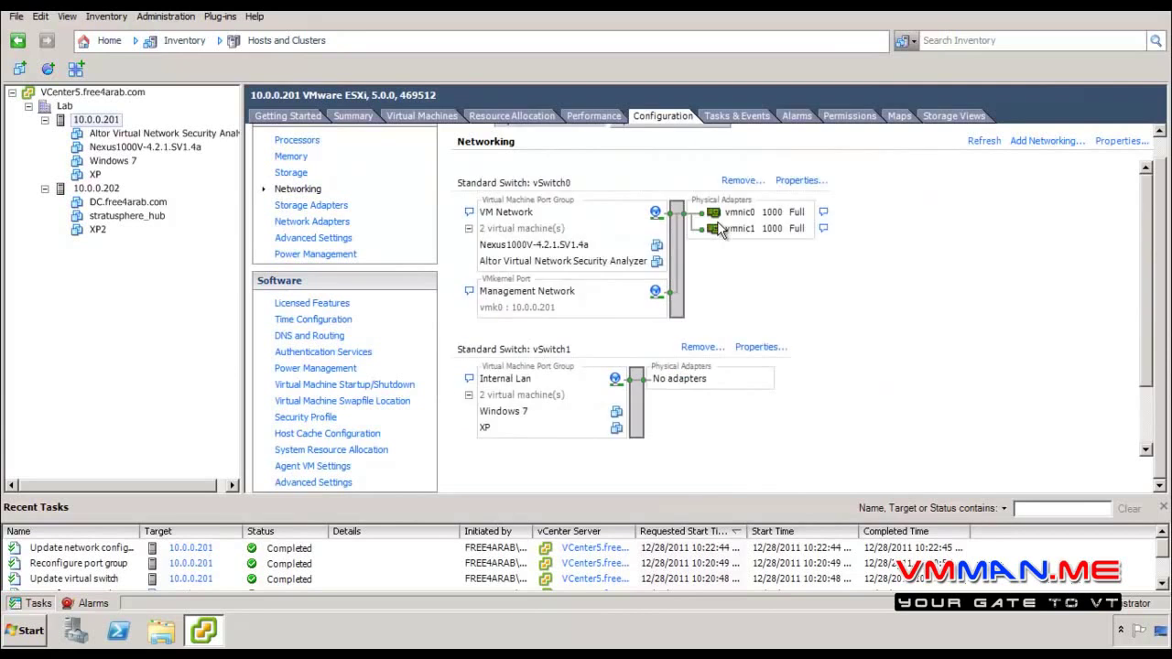
scroll(715, 383, "down", 3)
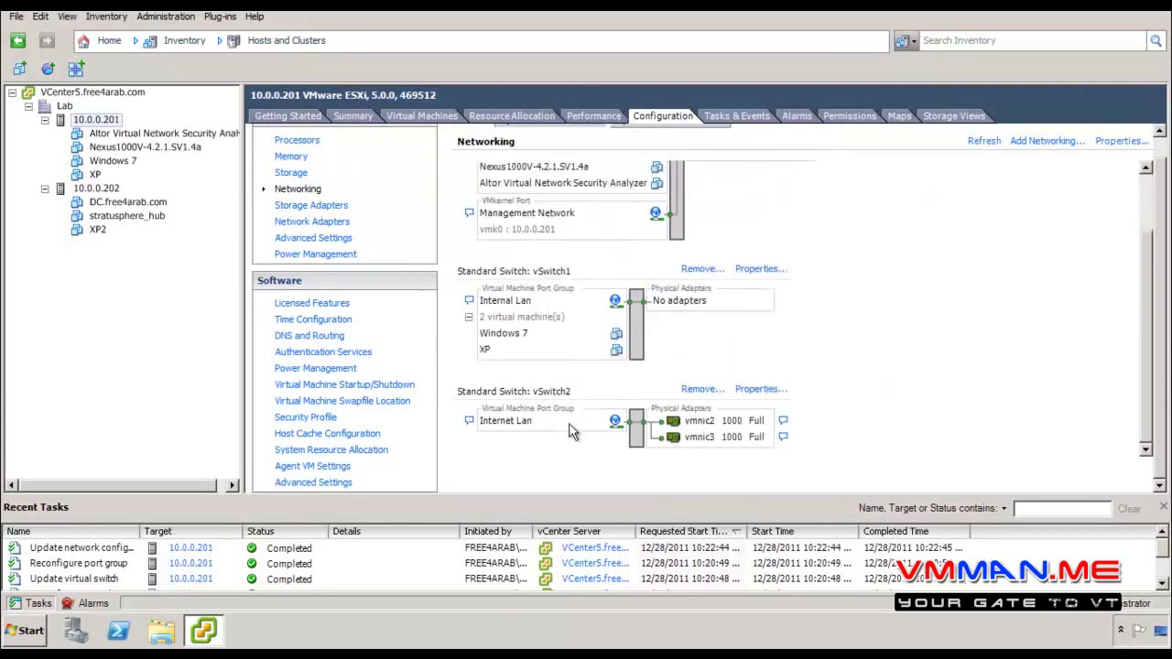
scroll(572, 431, "up", 3)
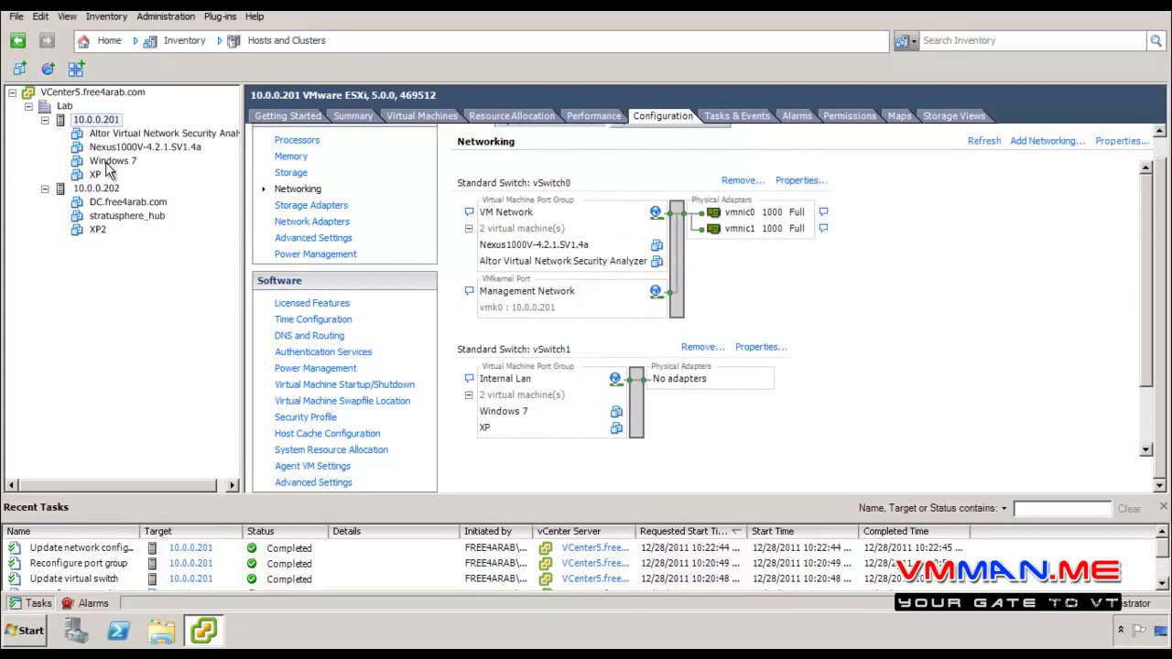
scroll(750, 407, "down", 3)
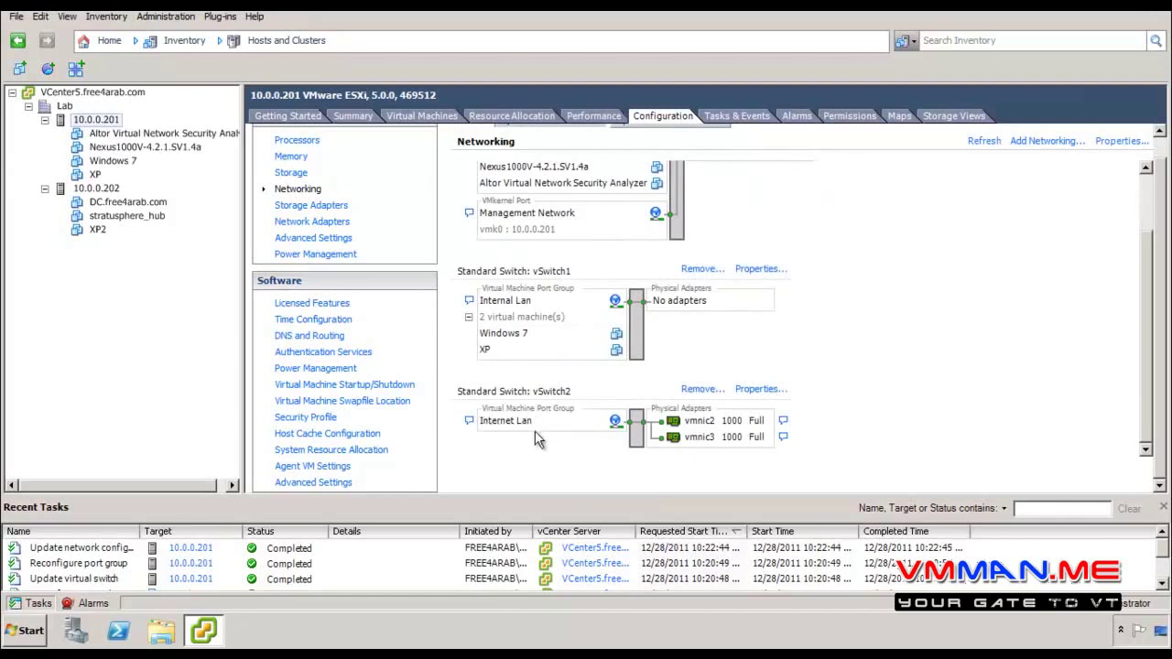
scroll(538, 439, "up", 3)
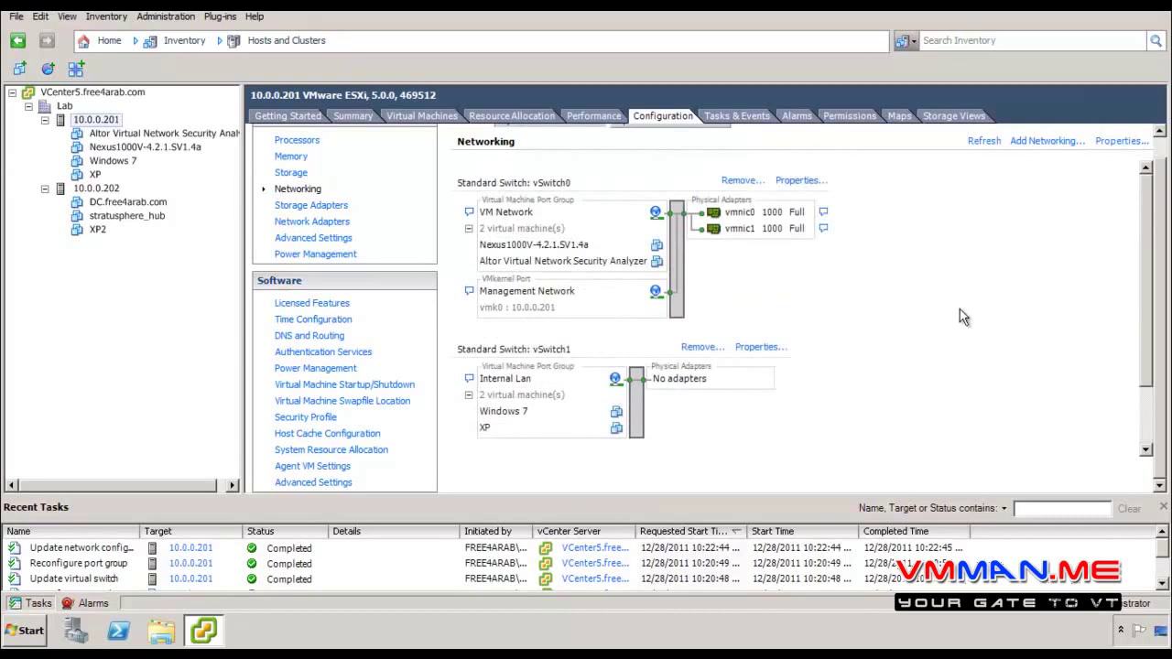
scroll(953, 306, "down", 3)
scroll(953, 306, "up", 3)
scroll(952, 306, "down", 3)
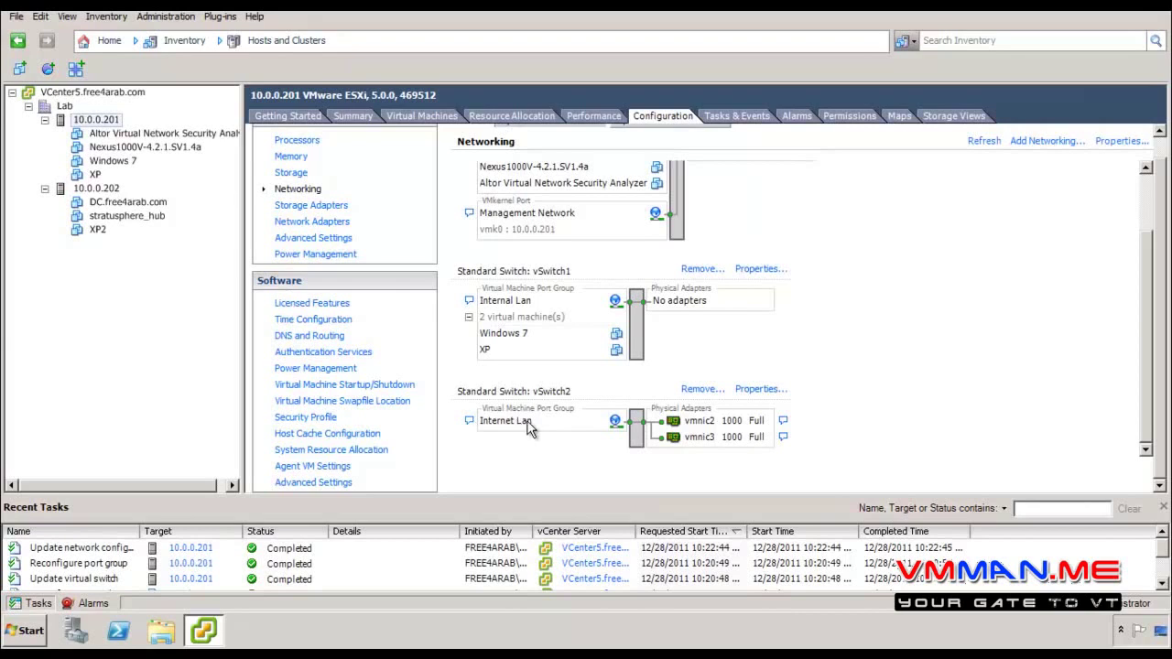
Open the vSwitch2 properties and start adding a VMkernel connection to the switch
left_click(756, 392)
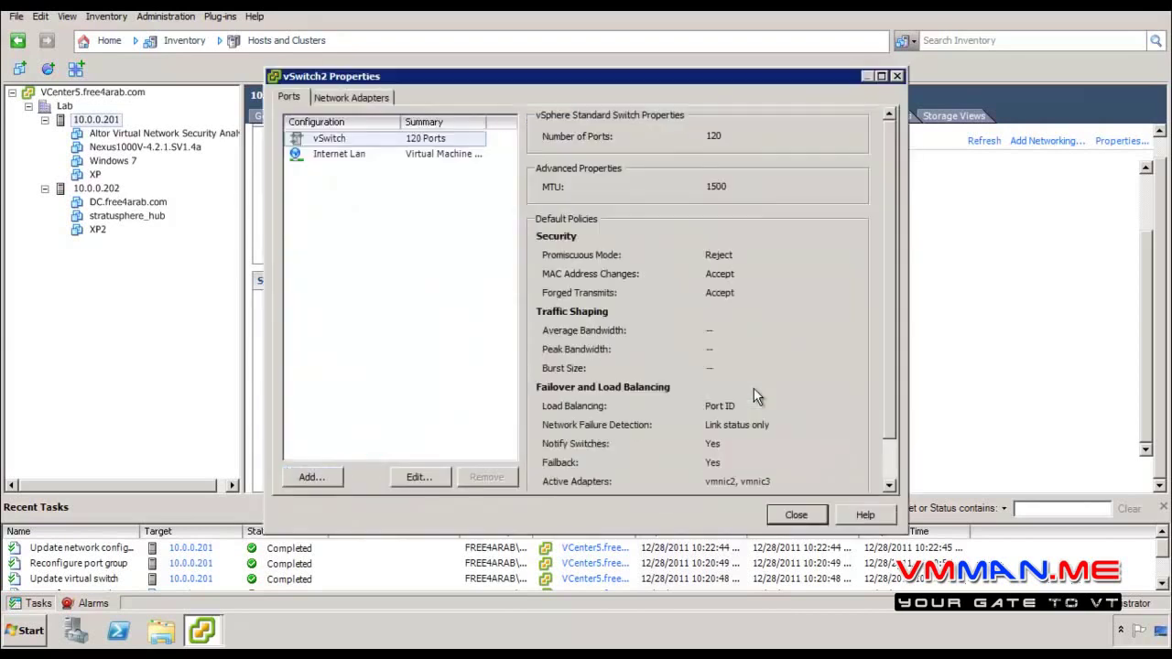
left_click(342, 157)
left_click(311, 477)
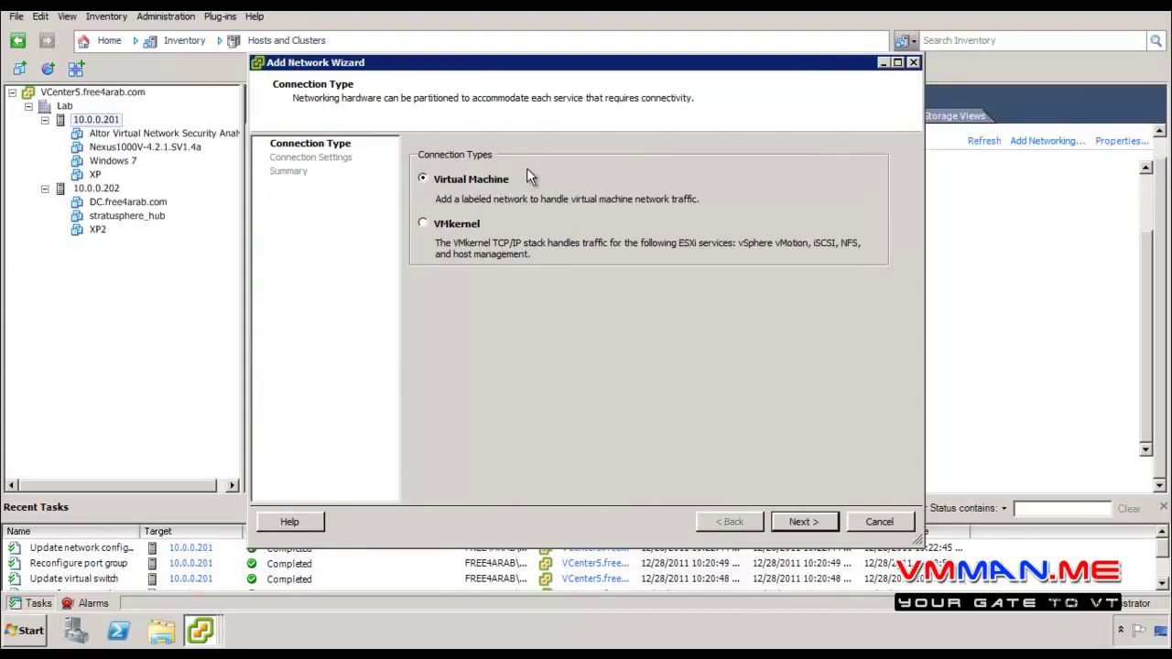
left_click(440, 224)
left_click(805, 522)
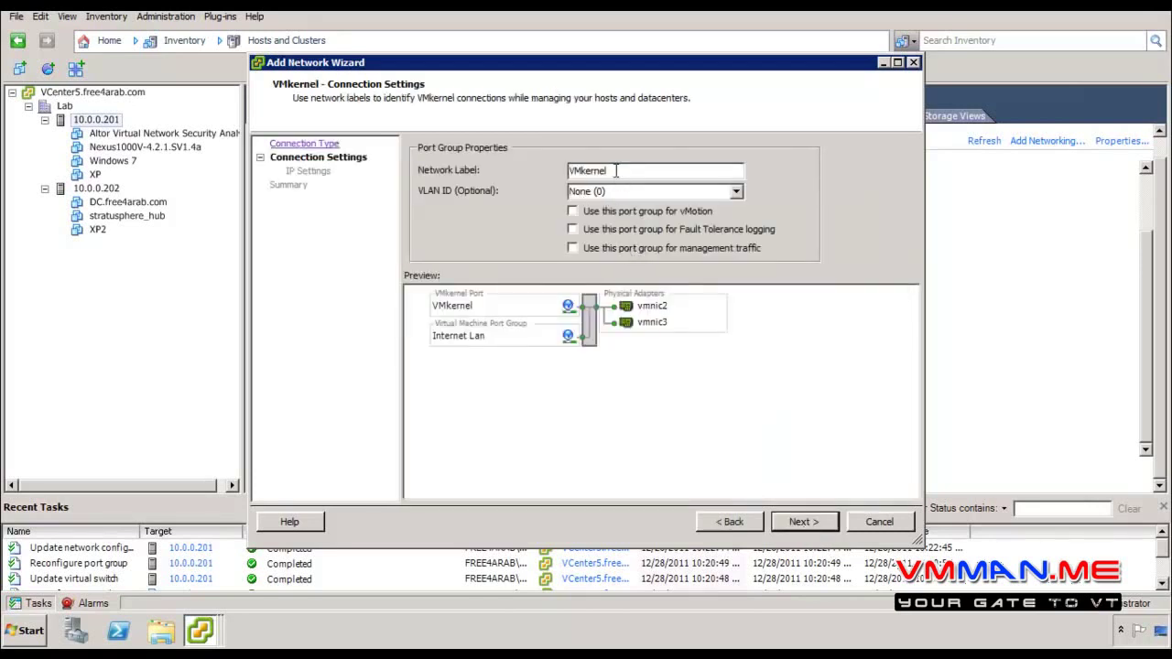
Keep the VMkernel network label, try the vMotion, Fault Tolerance logging and management traffic options, and continue to the IP settings
key("Tab")
key("Tab")
left_click(596, 248)
left_click(573, 211)
left_click(574, 229)
left_click(574, 211)
left_click(573, 229)
left_click(589, 255)
left_click(802, 522)
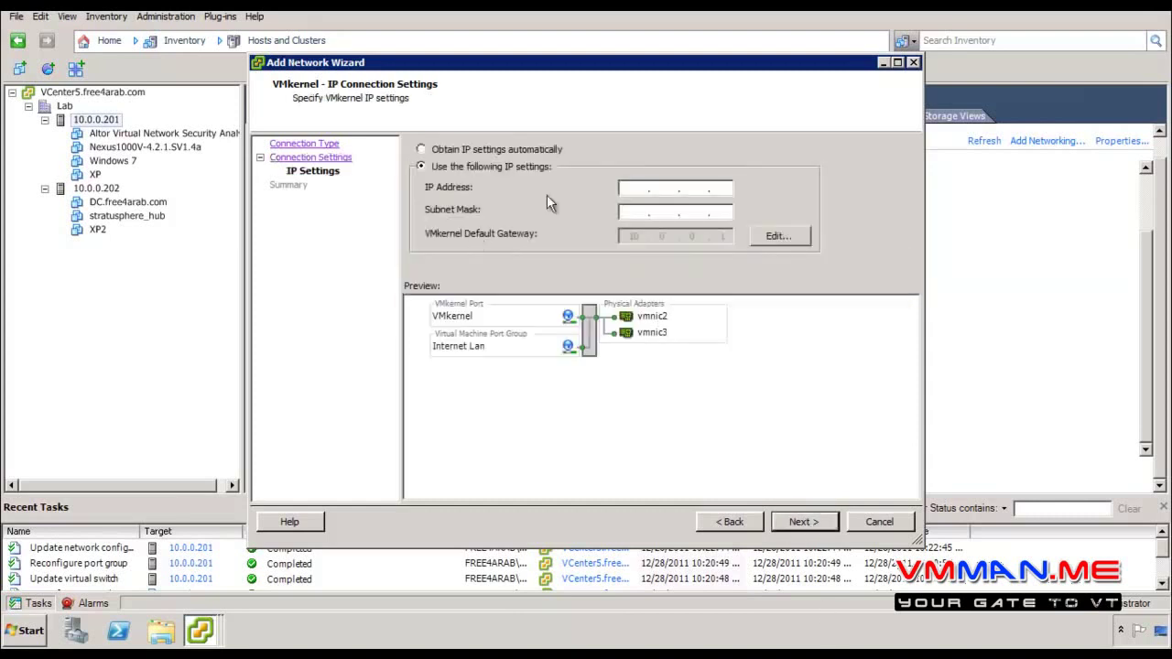
Assign the VMkernel port IP address 10.0.0.211 with subnet mask 255.0.0.0, finish the wizard and close the vSwitch2 properties
left_click(639, 188)
type("10 . 0 . 0 . ")
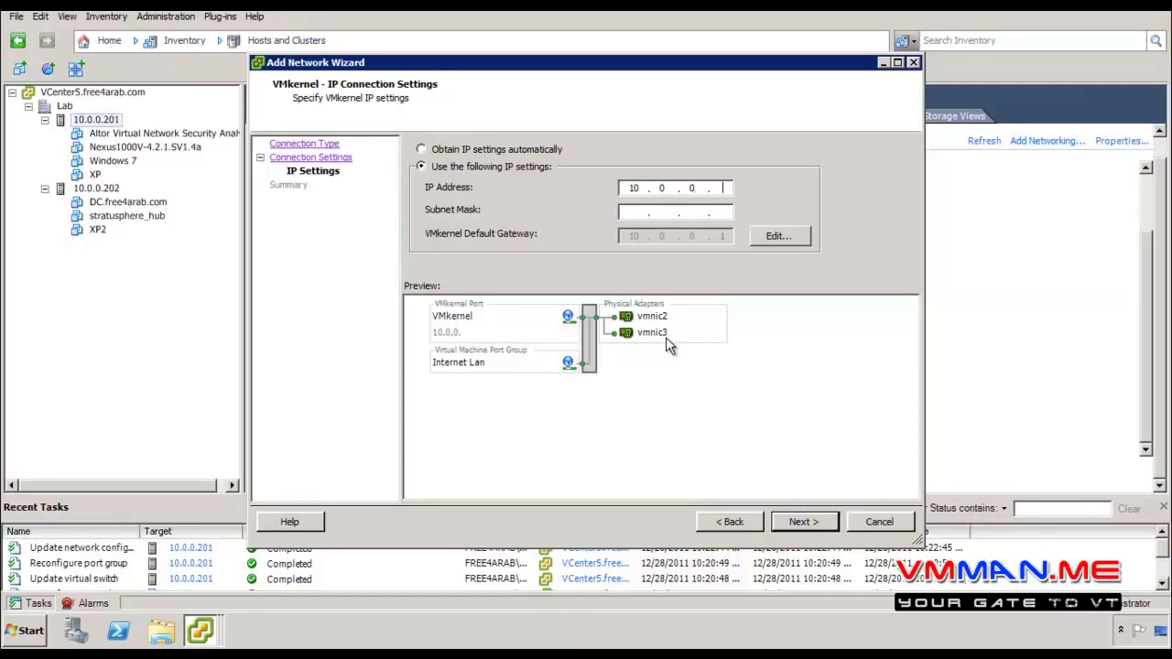
type("211")
key("Tab")
type("255.0.0.0")
left_click(815, 525)
left_click(815, 525)
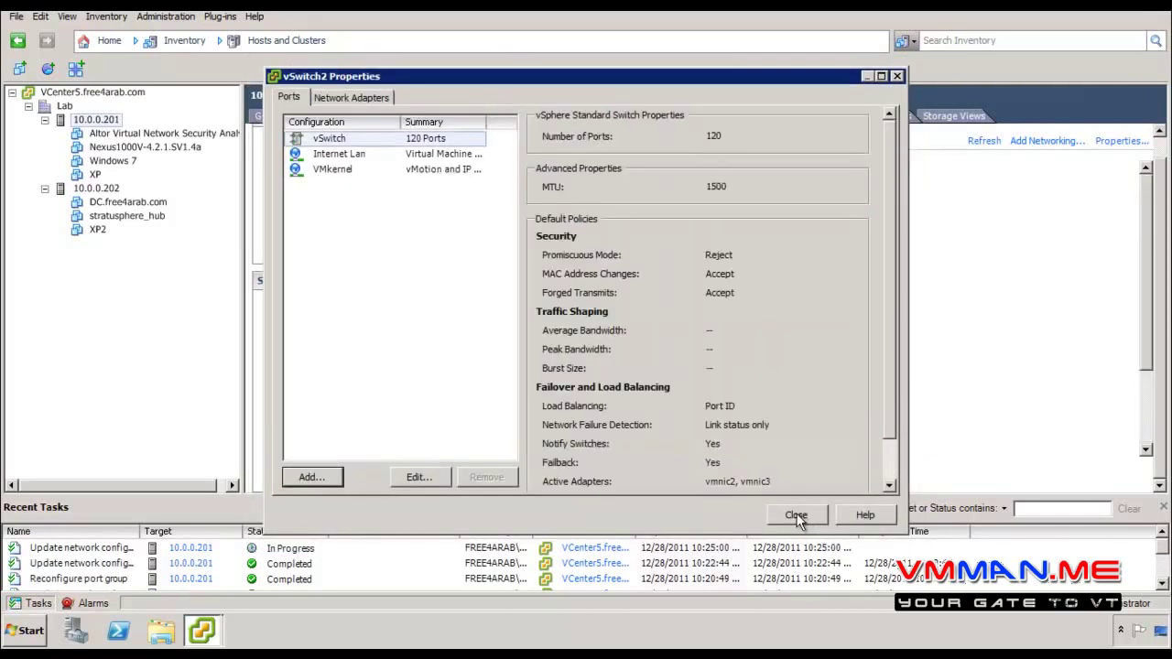
left_click(796, 516)
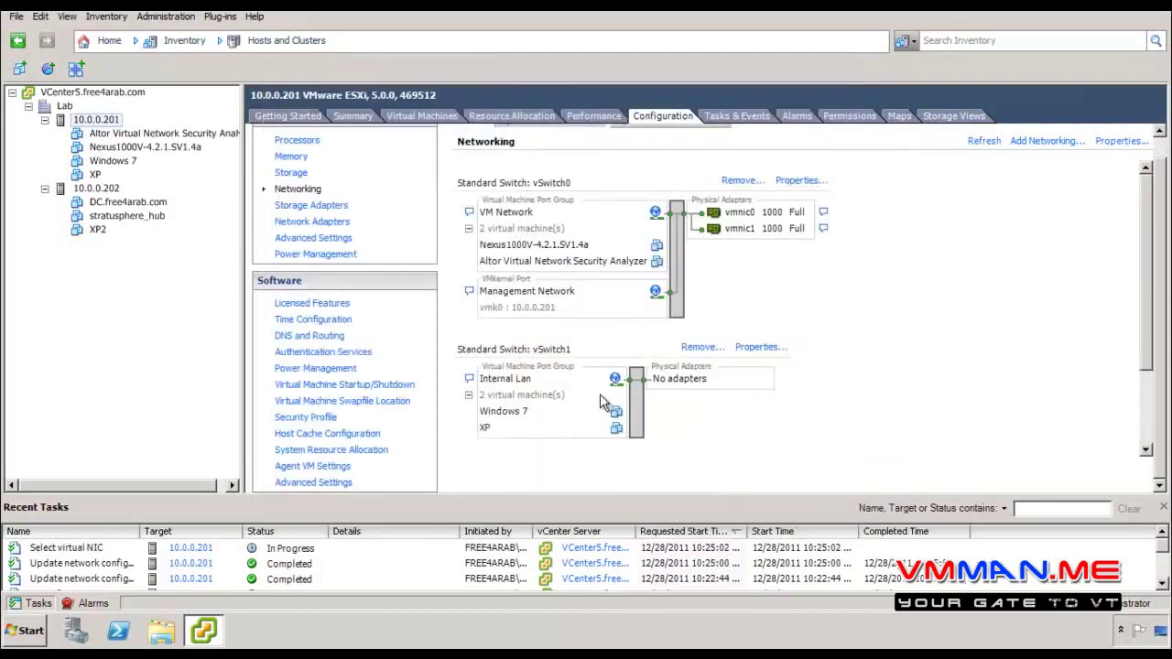
Open the vSwitch0 properties and review the details of the Management Network, VM Network and vSwitch entries
scroll(543, 416, "down", 3)
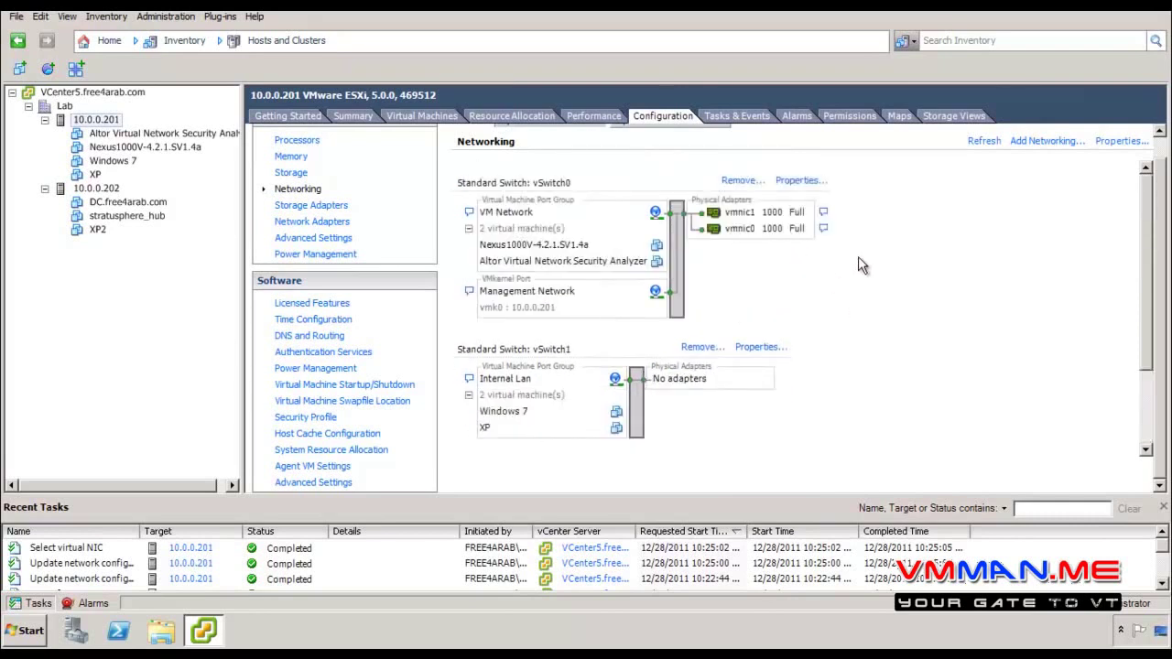
left_click(801, 180)
left_click(372, 217)
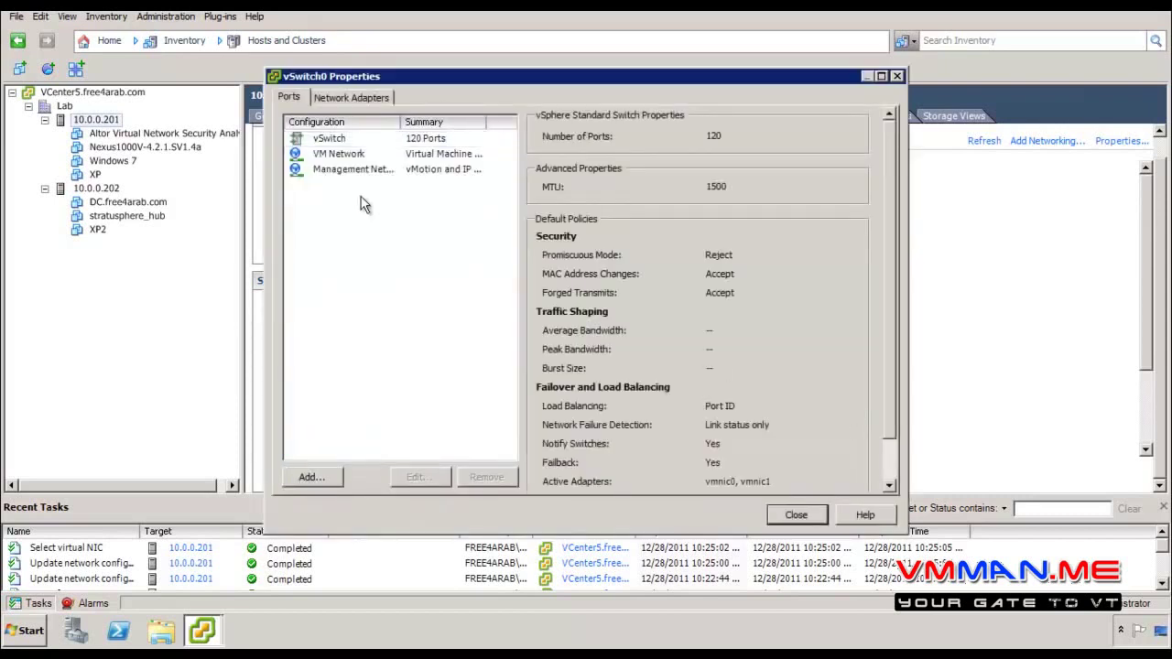
left_click(342, 168)
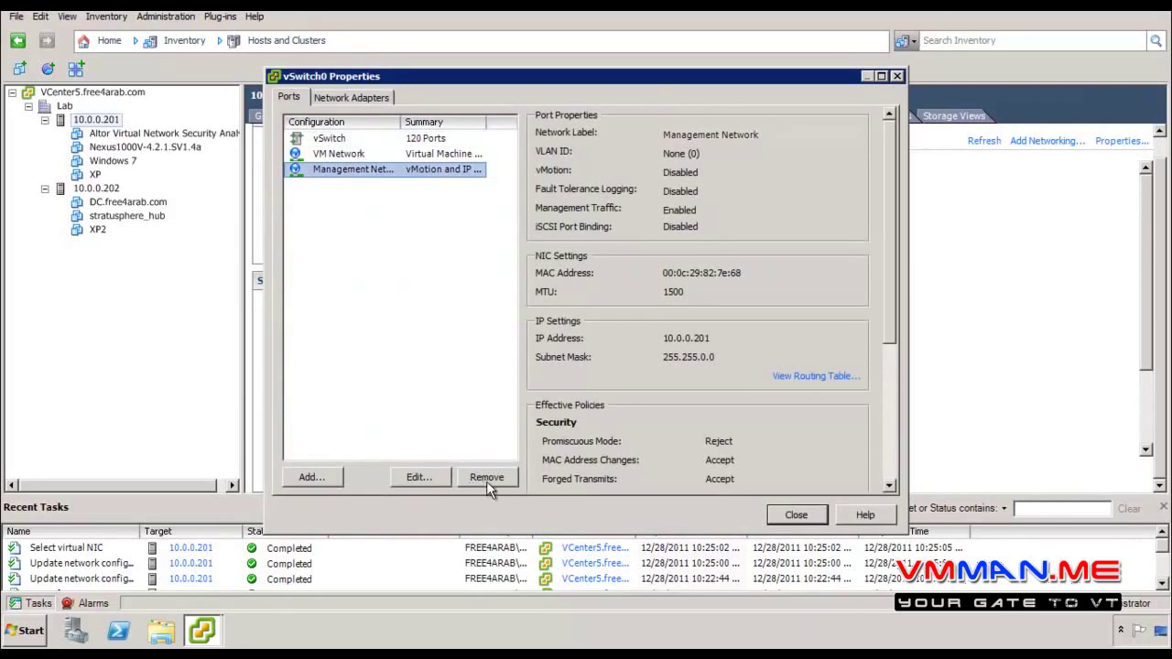
left_click(348, 192)
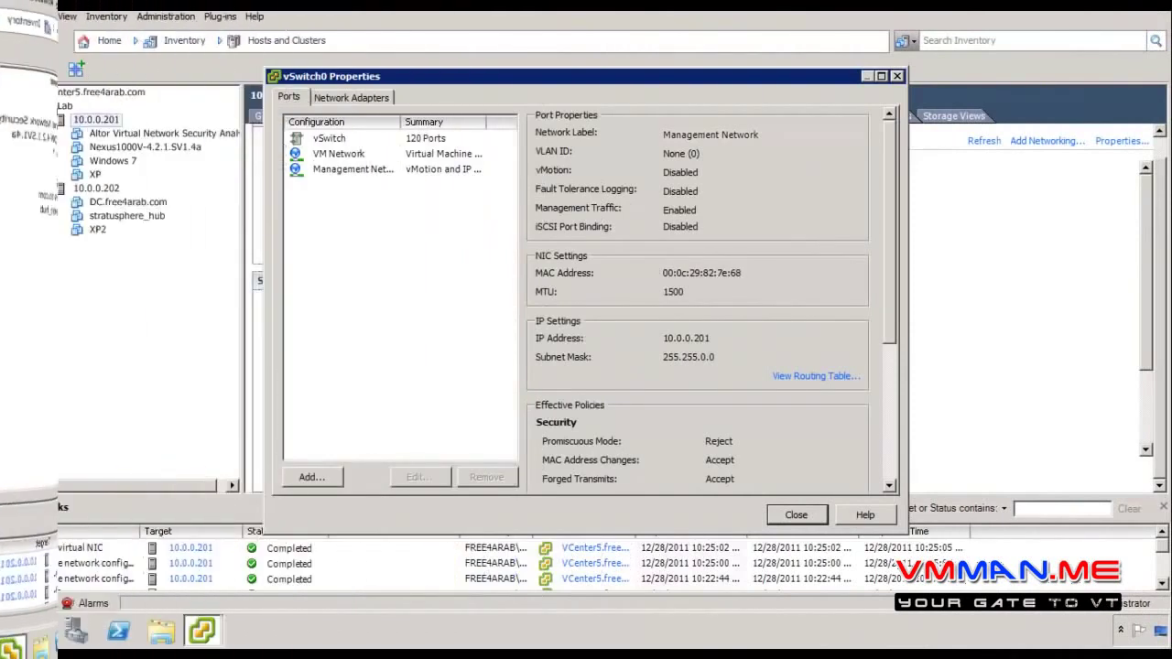
left_click(344, 155)
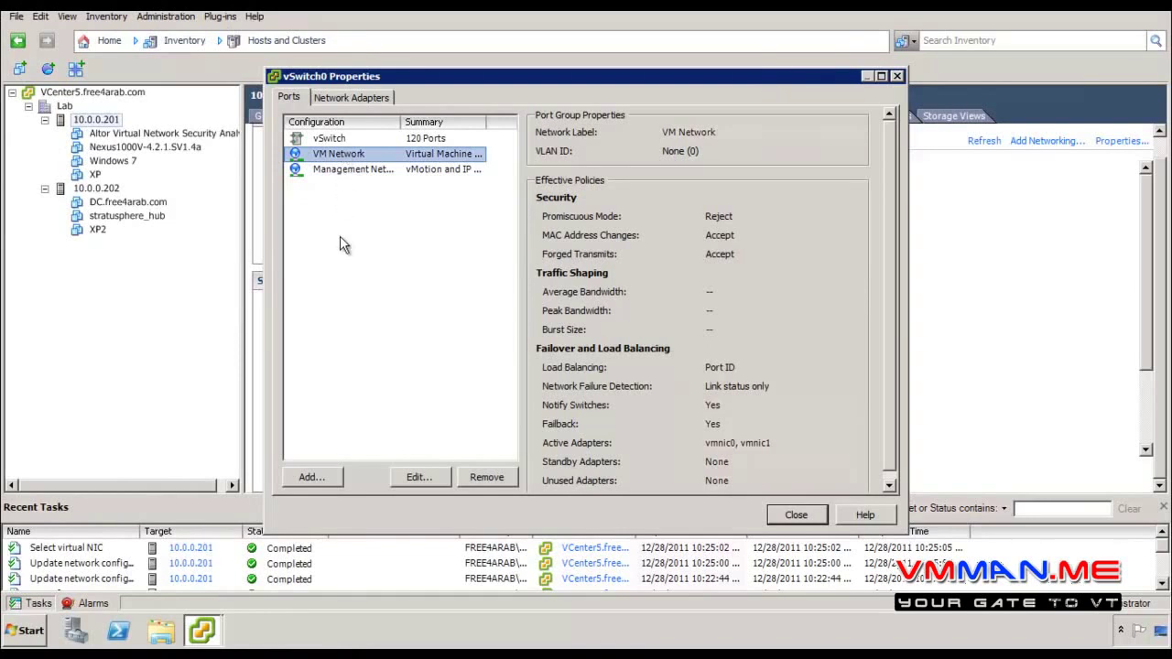
left_click(326, 139)
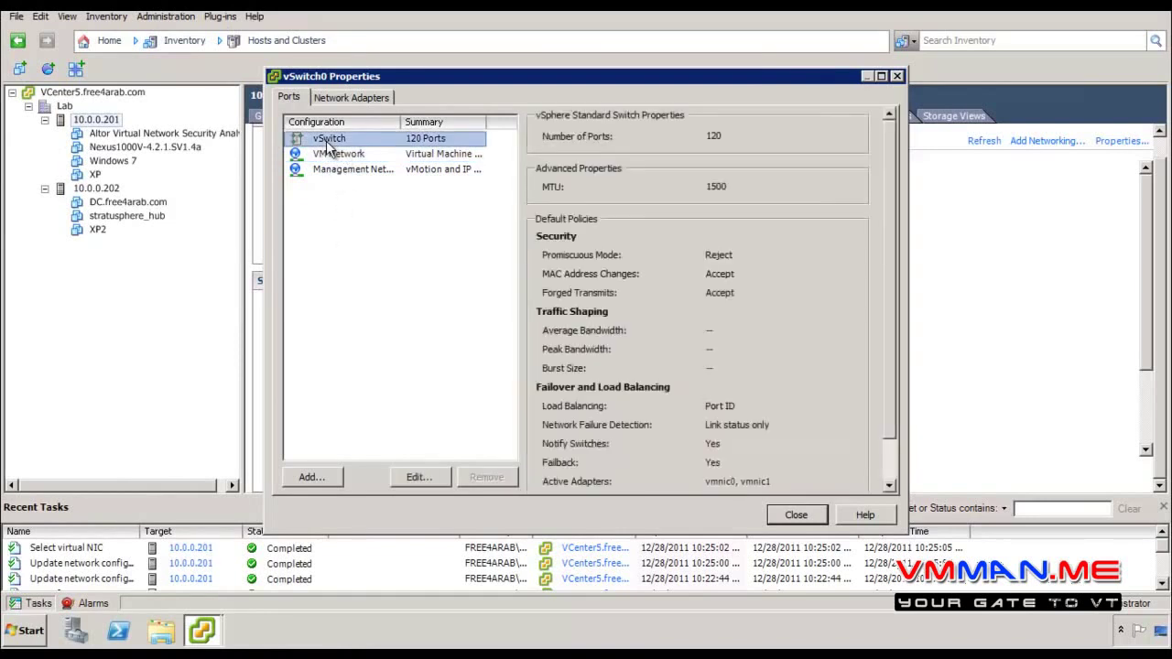
Open the vSwitch entry of vSwitch0 for editing and examine the available port counts without choosing another
left_click(420, 478)
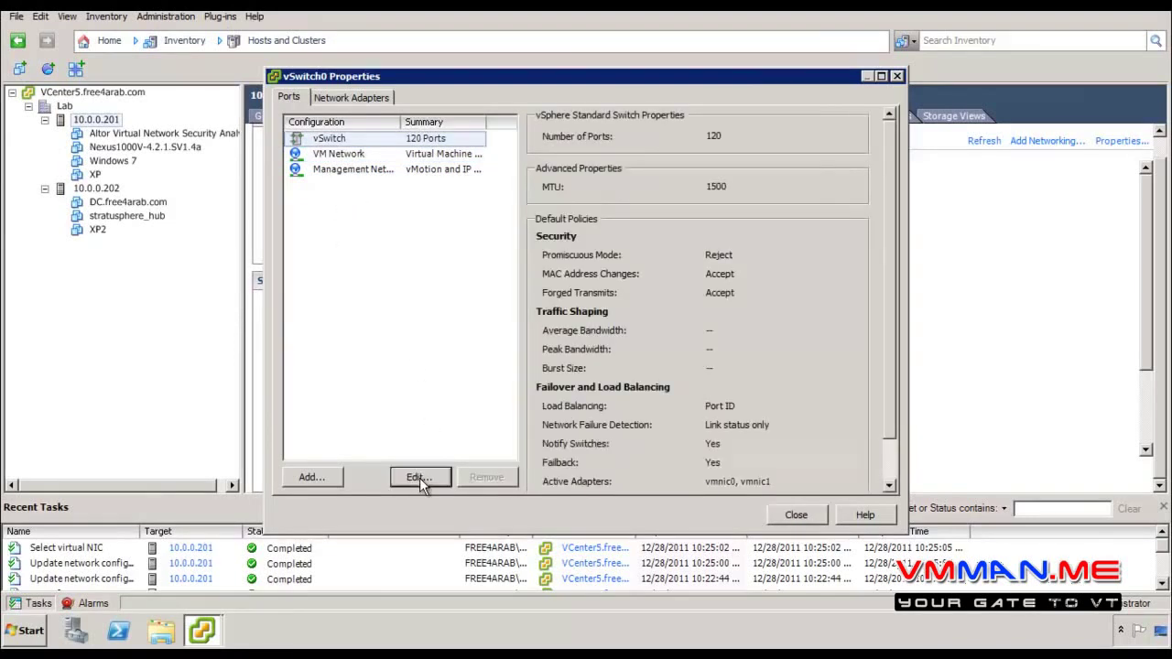
left_click(585, 105)
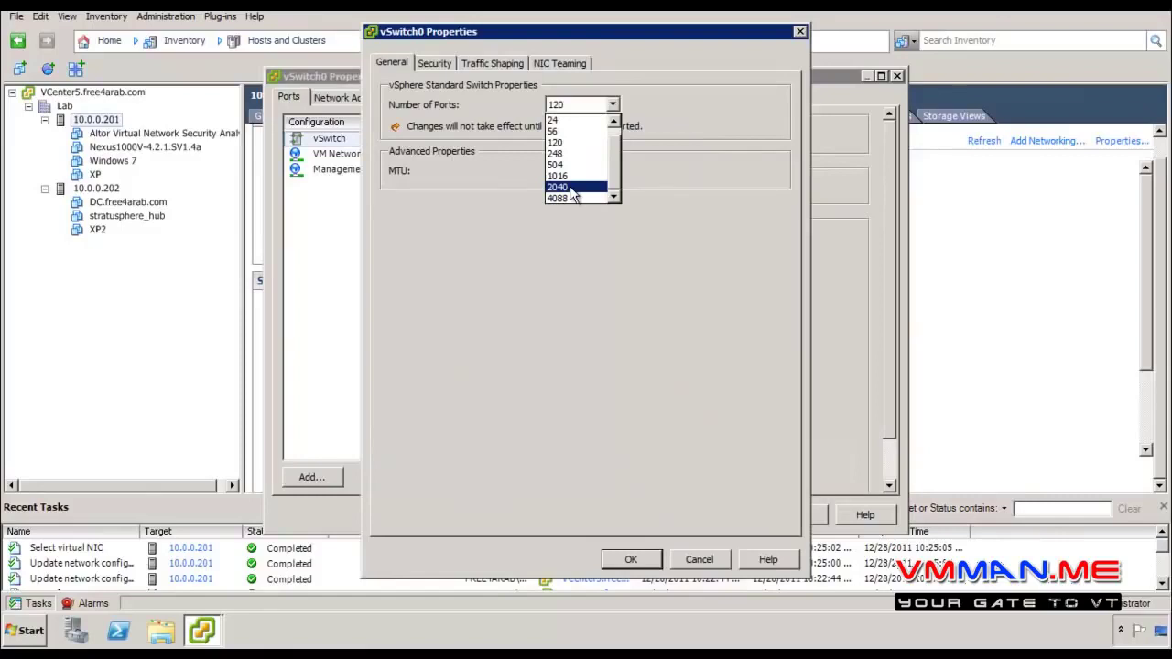
scroll(572, 194, "up", 1)
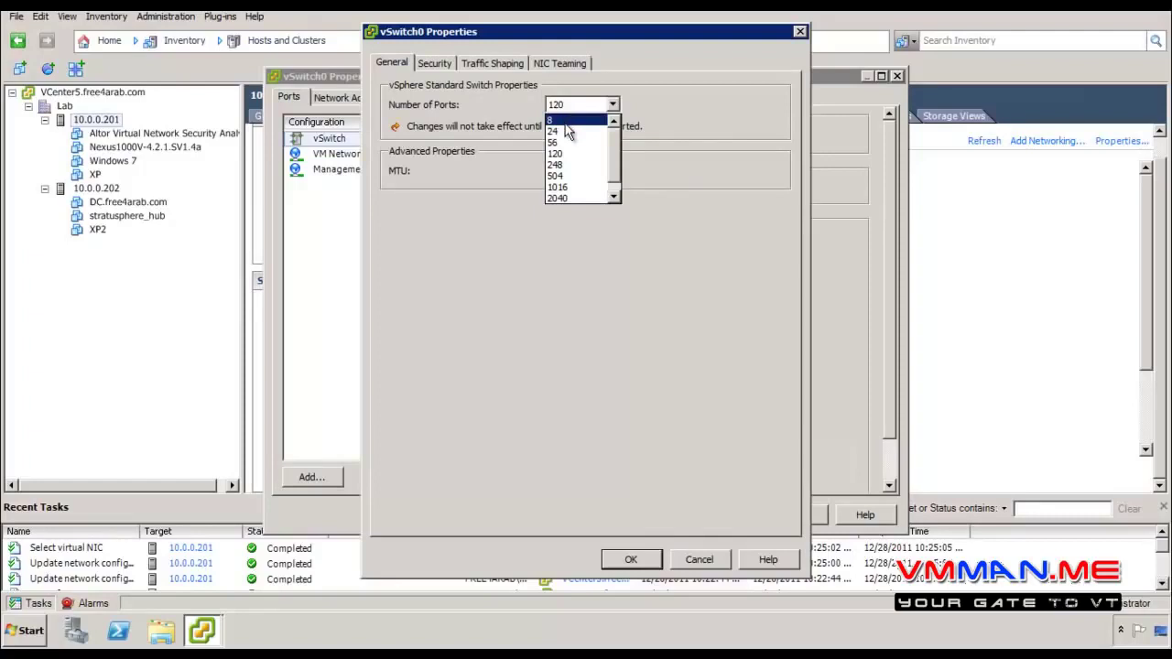
scroll(572, 196, "down", 1)
left_click(546, 273)
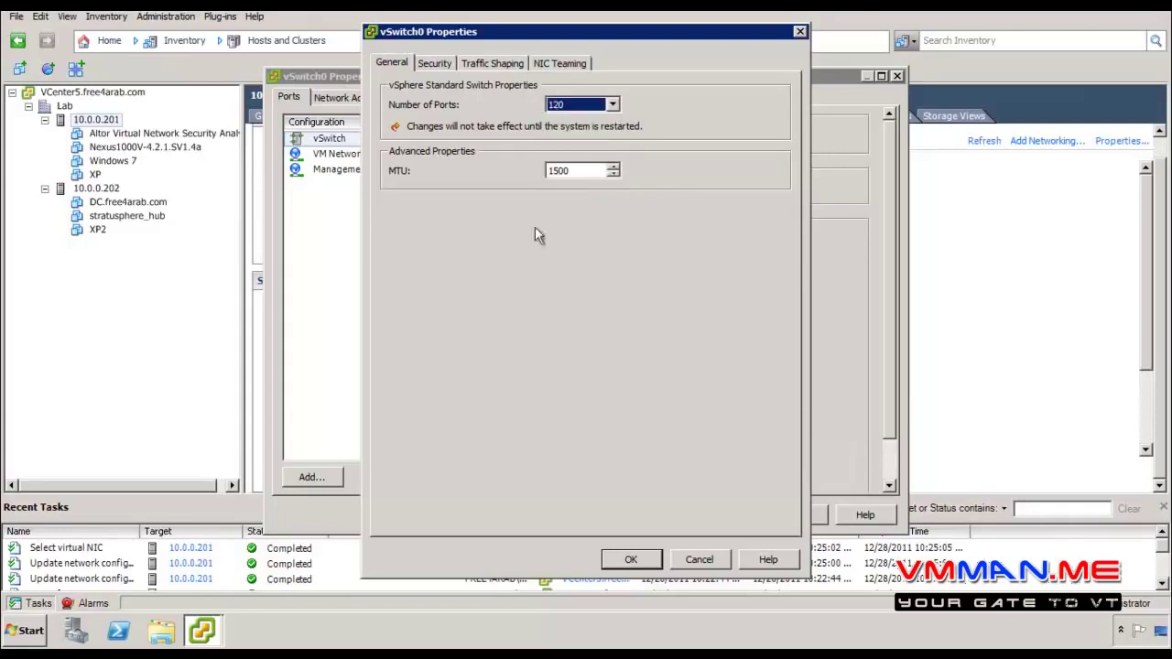
Examine the MTU setting of vSwitch0 and its security policy exceptions
left_click(321, 152)
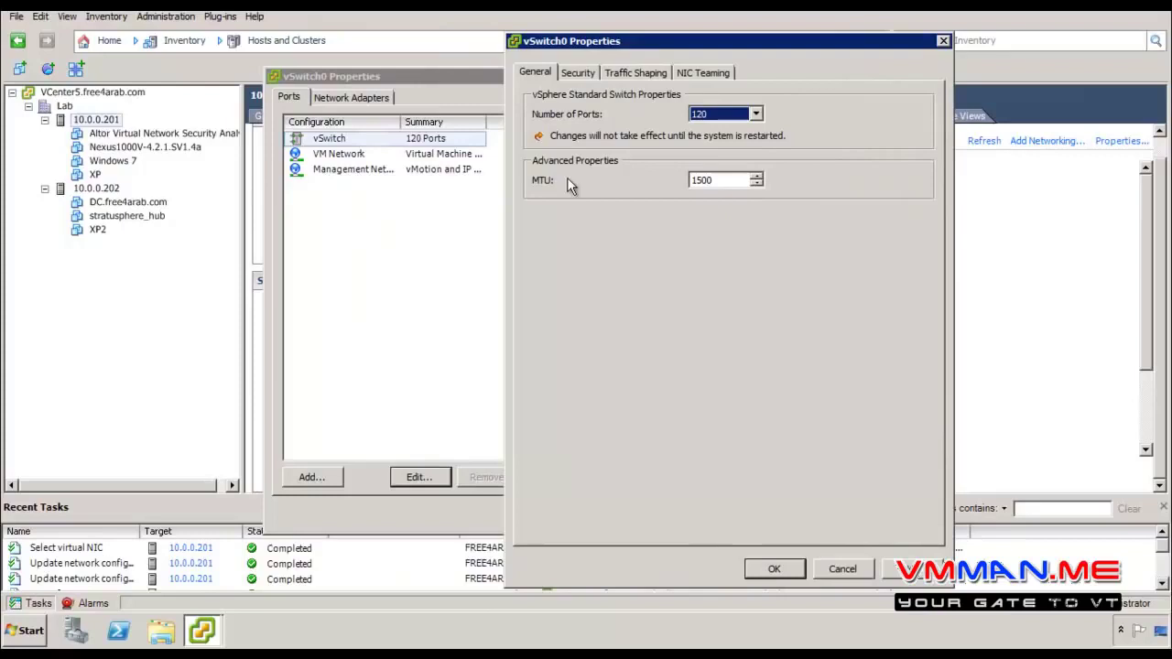
double_click(731, 185)
left_click(723, 180)
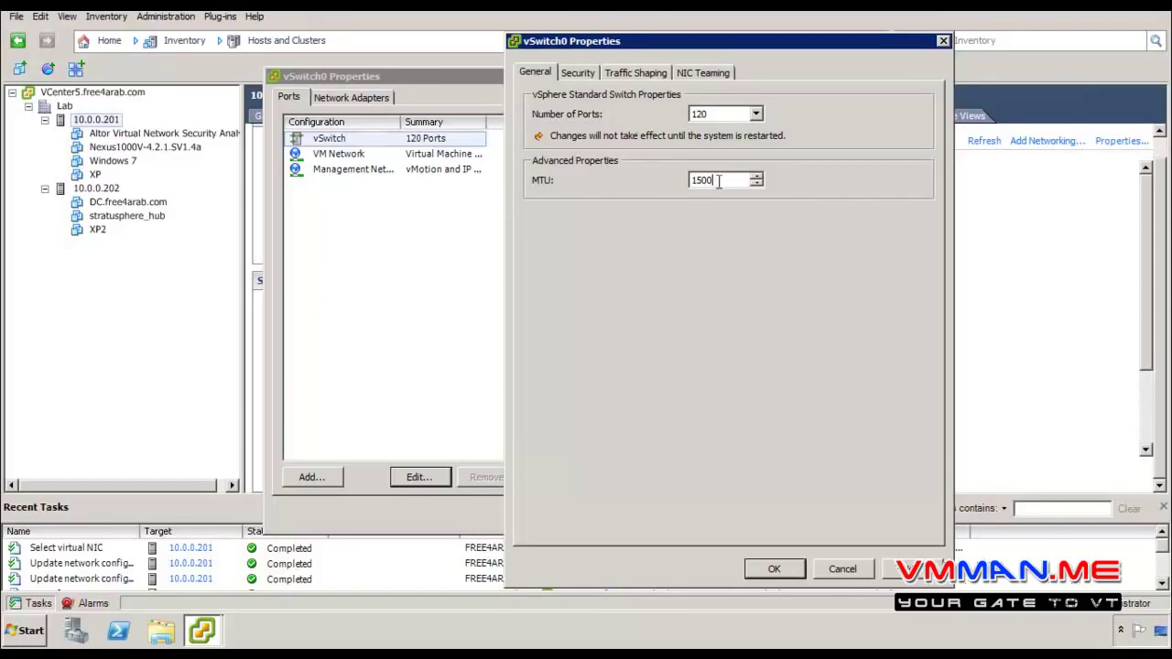
left_click_drag(718, 181, 593, 143)
left_click(577, 73)
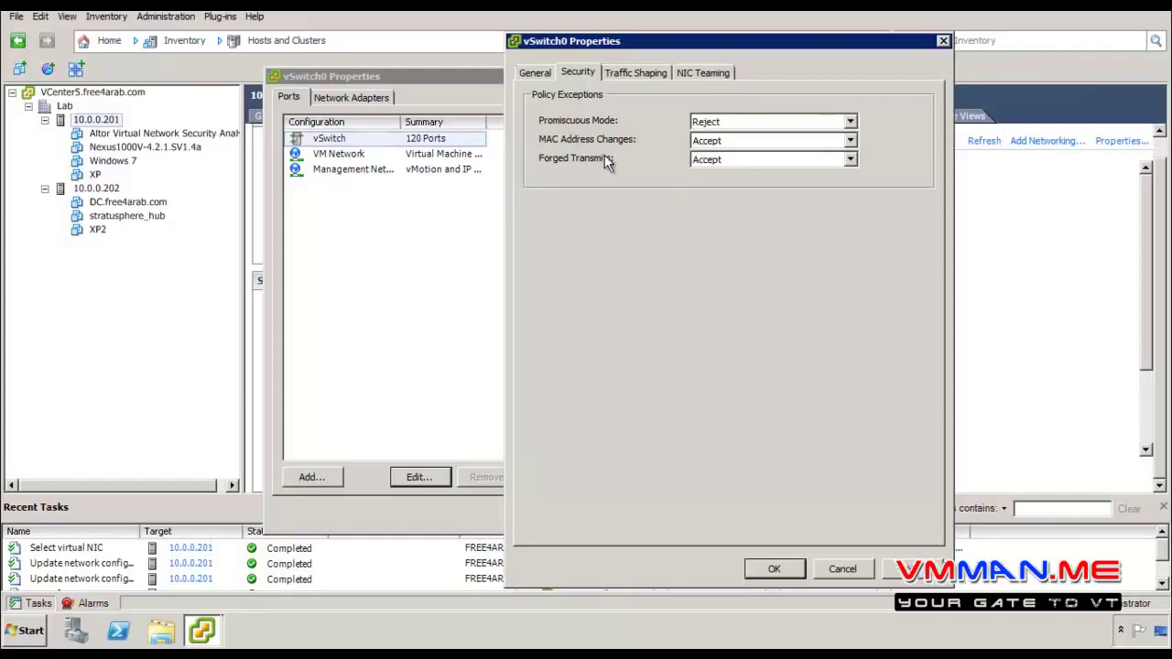
Enable traffic shaping for vSwitch0 to view its bandwidth and burst settings, and set the status back to Disabled
left_click(630, 73)
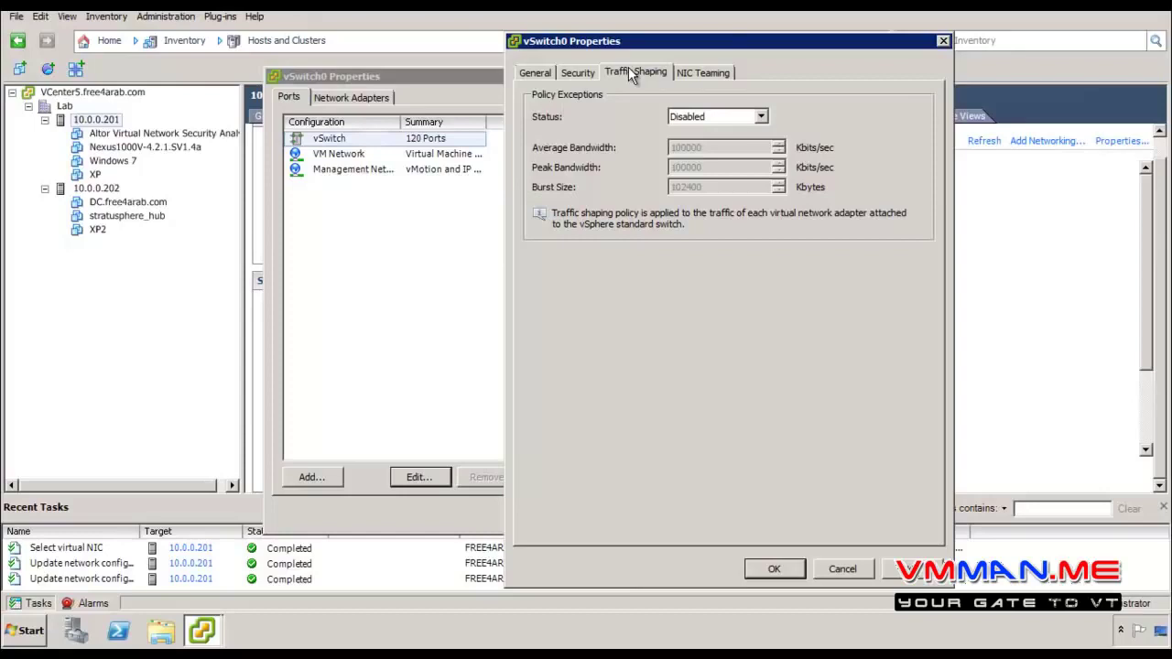
left_click(762, 117)
left_click(750, 144)
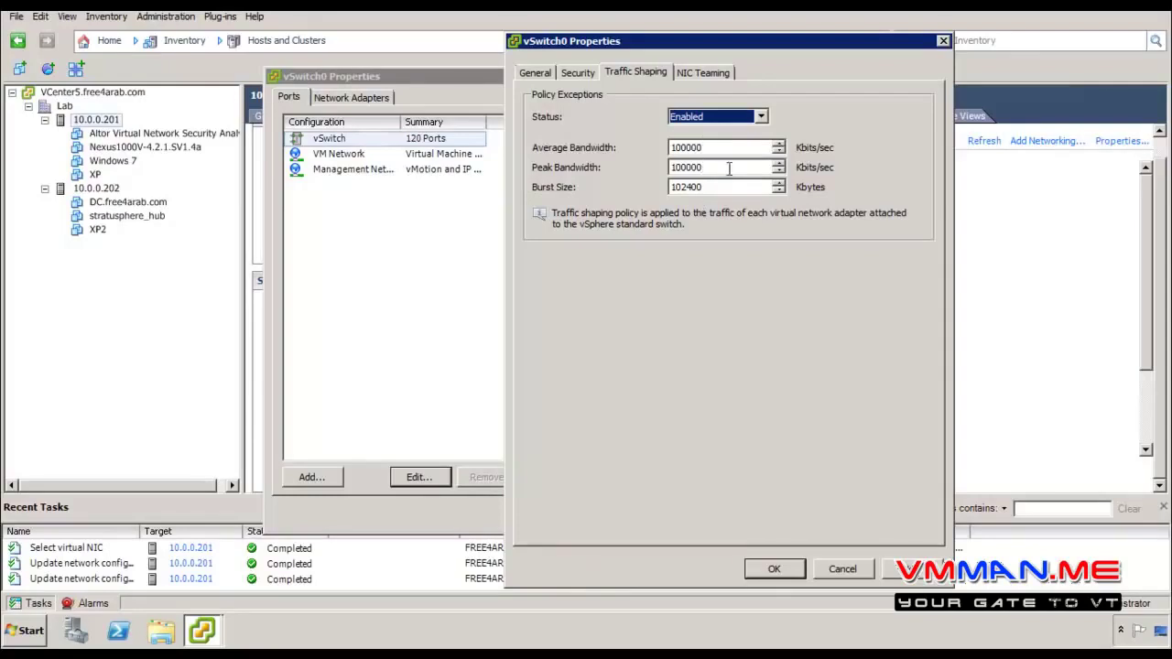
left_click(710, 117)
left_click(710, 142)
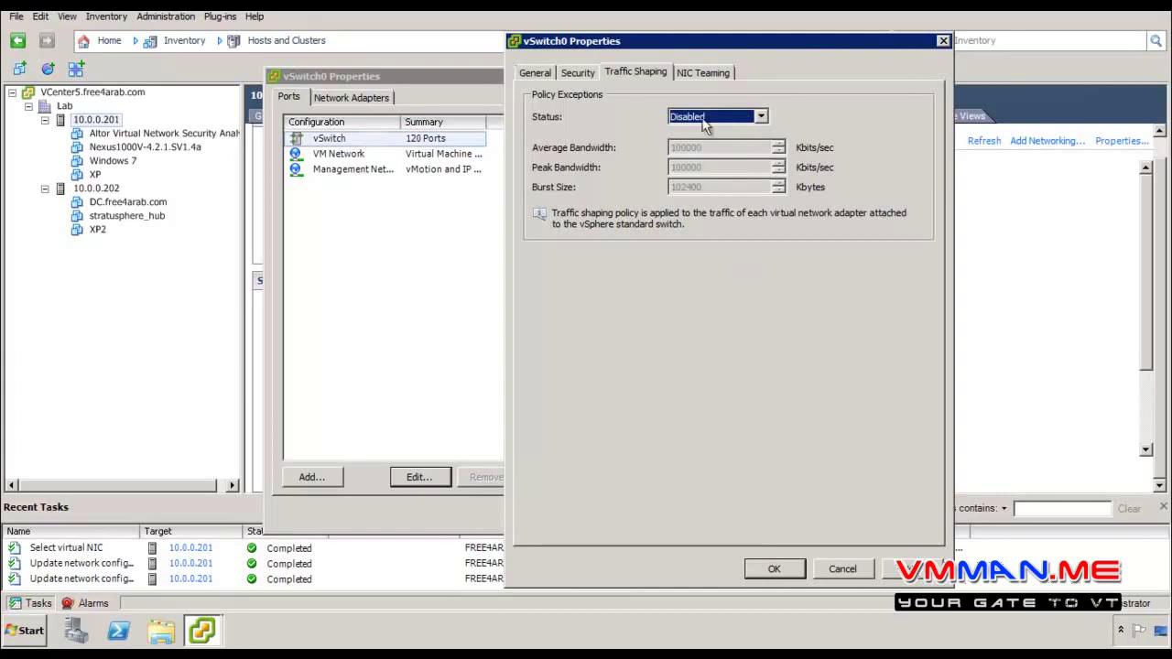
Examine the NIC teaming policy of vSwitch0 and compare the adapter details of vmnic0 and vmnic1
left_click(712, 72)
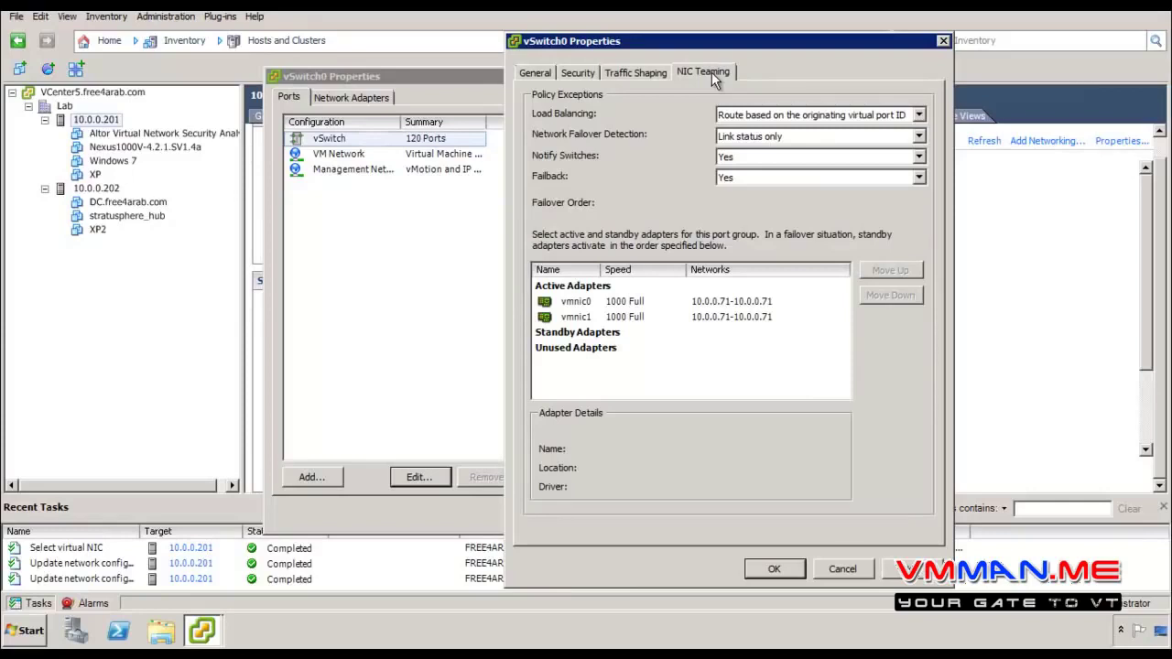
left_click(600, 301)
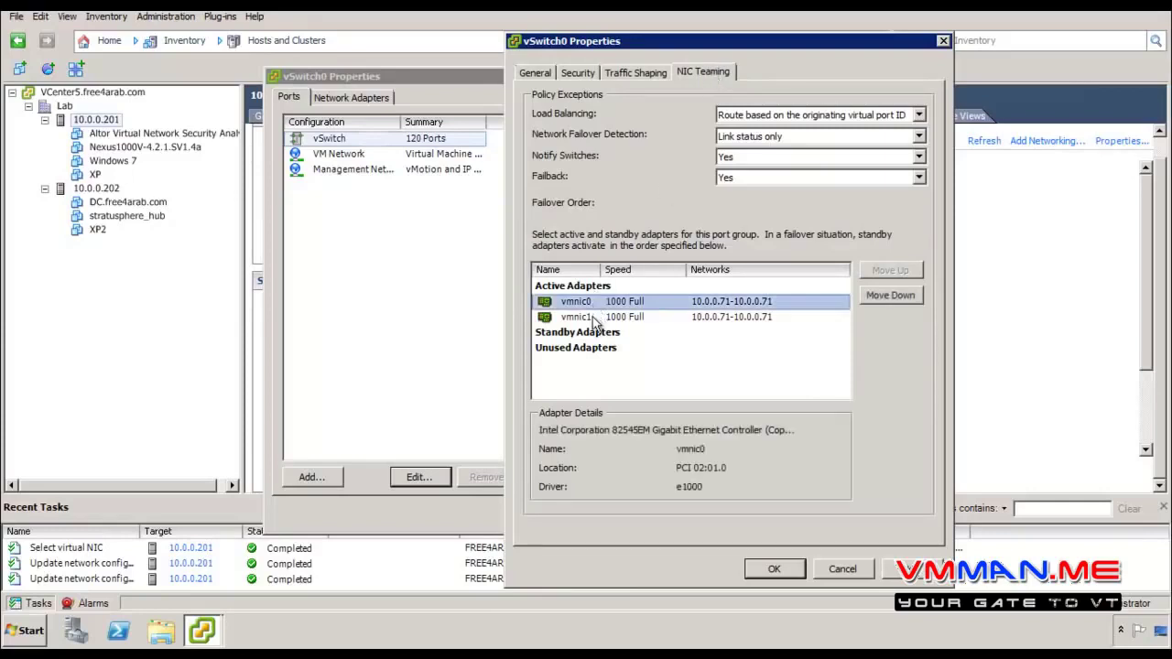
left_click(597, 317)
left_click(592, 302)
left_click(594, 316)
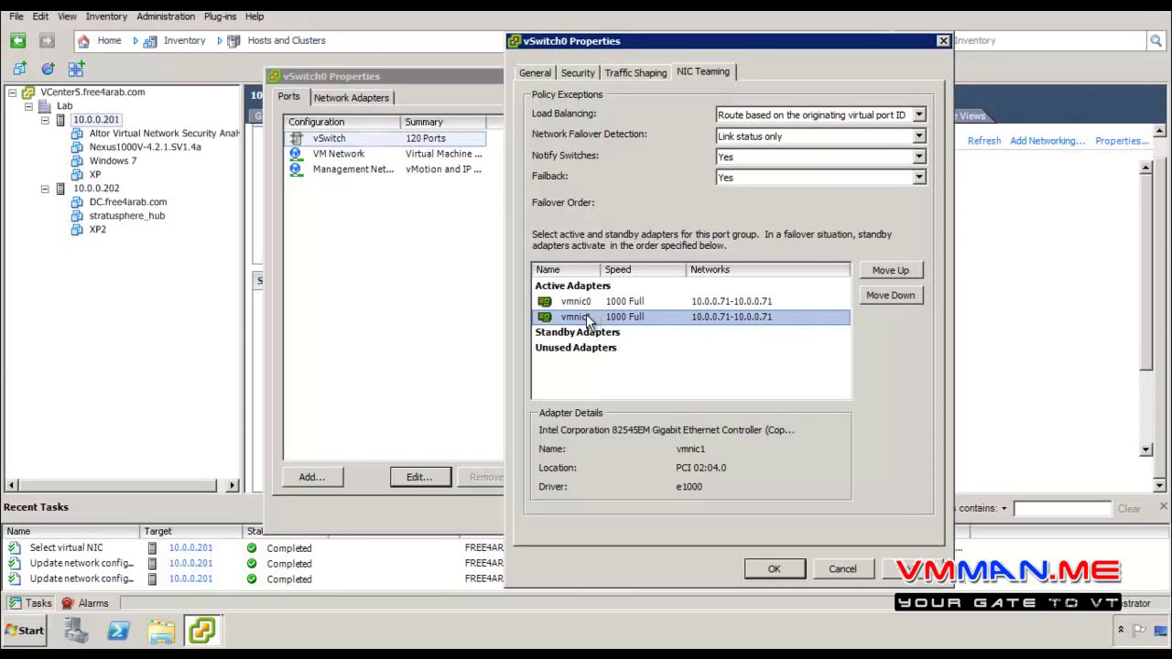
left_click(605, 303)
left_click(601, 318)
left_click(600, 302)
left_click(600, 316)
left_click(602, 302)
left_click(602, 317)
left_click(602, 302)
left_click(602, 316)
left_click(577, 302)
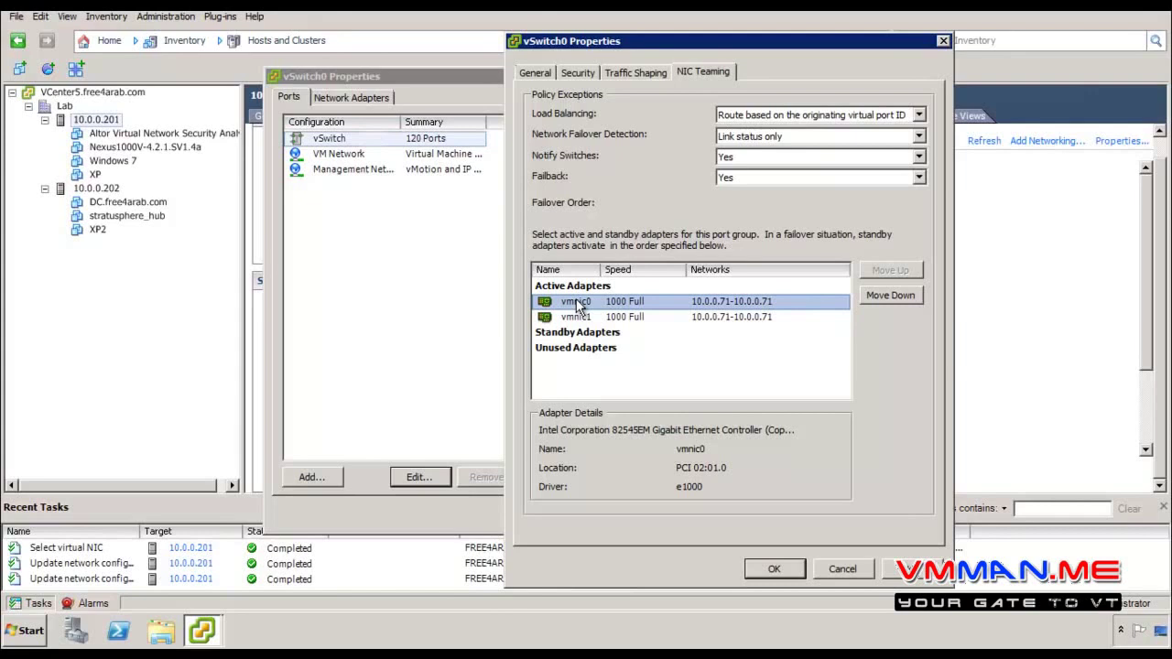
left_click(580, 317)
left_click(581, 306)
left_click(581, 319)
left_click(579, 302)
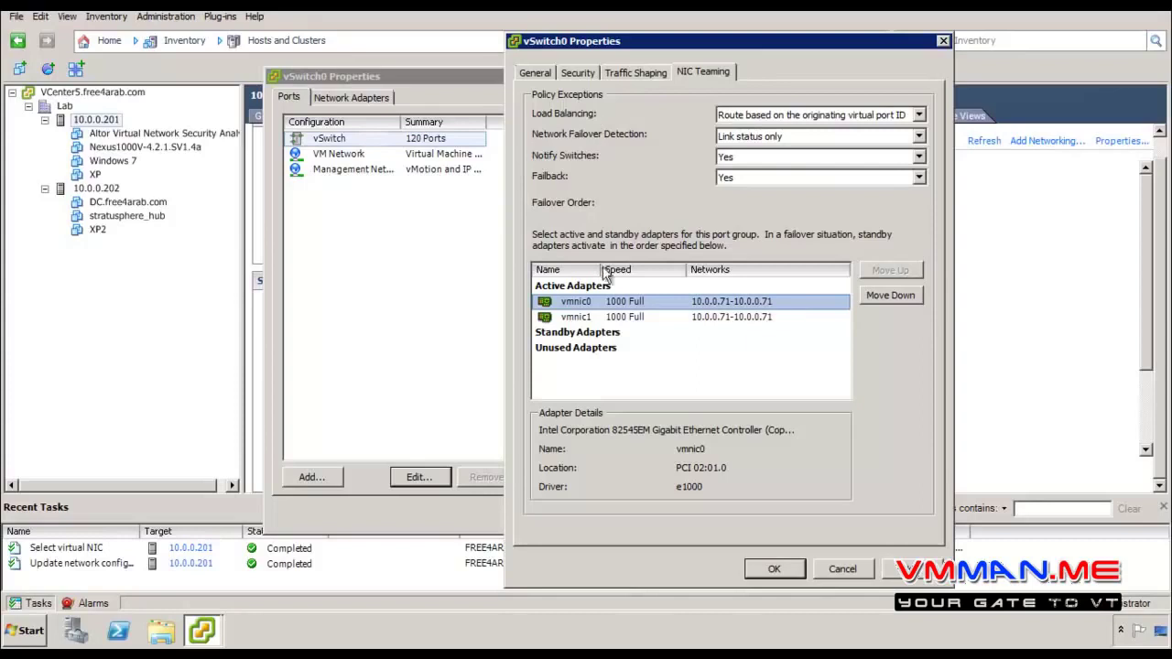
left_click(603, 317)
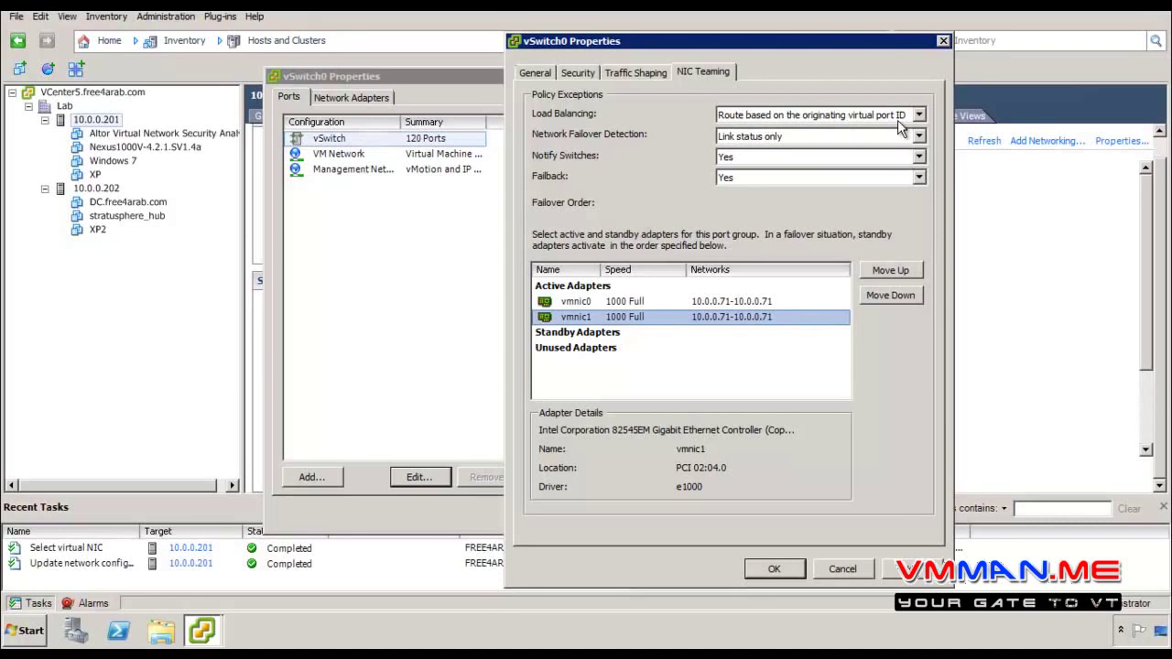
left_click(661, 301)
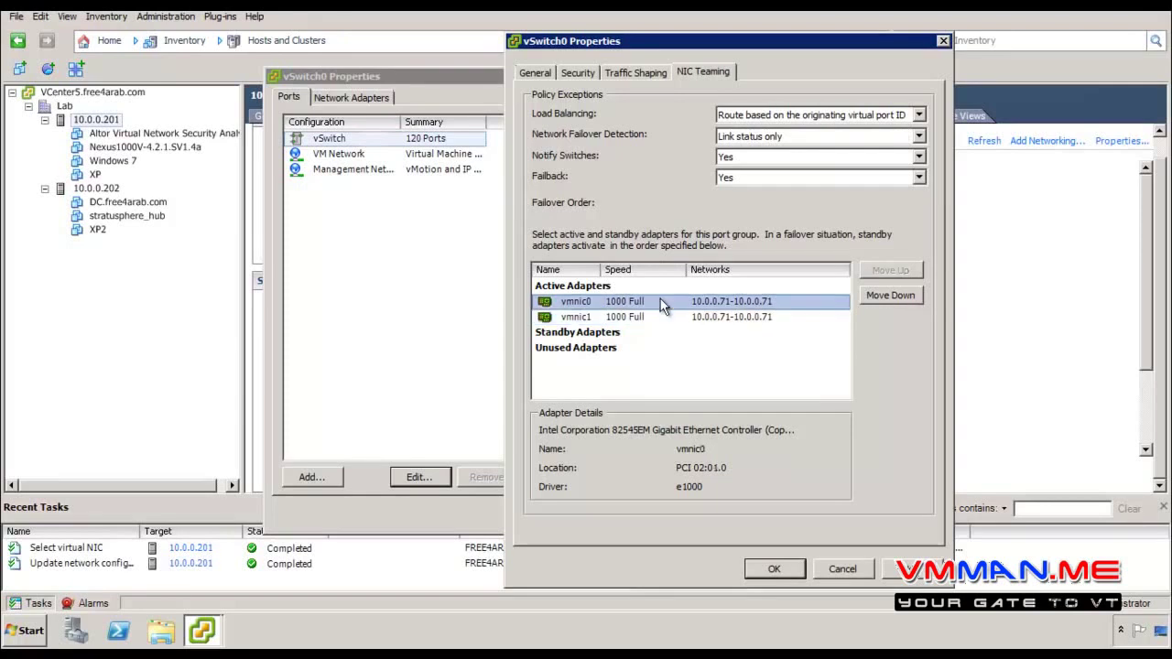
Set the load balancing of vSwitch0 to Route based on IP hash and compare the active adapters vmnic0 and vmnic1
left_click(725, 119)
left_click(730, 143)
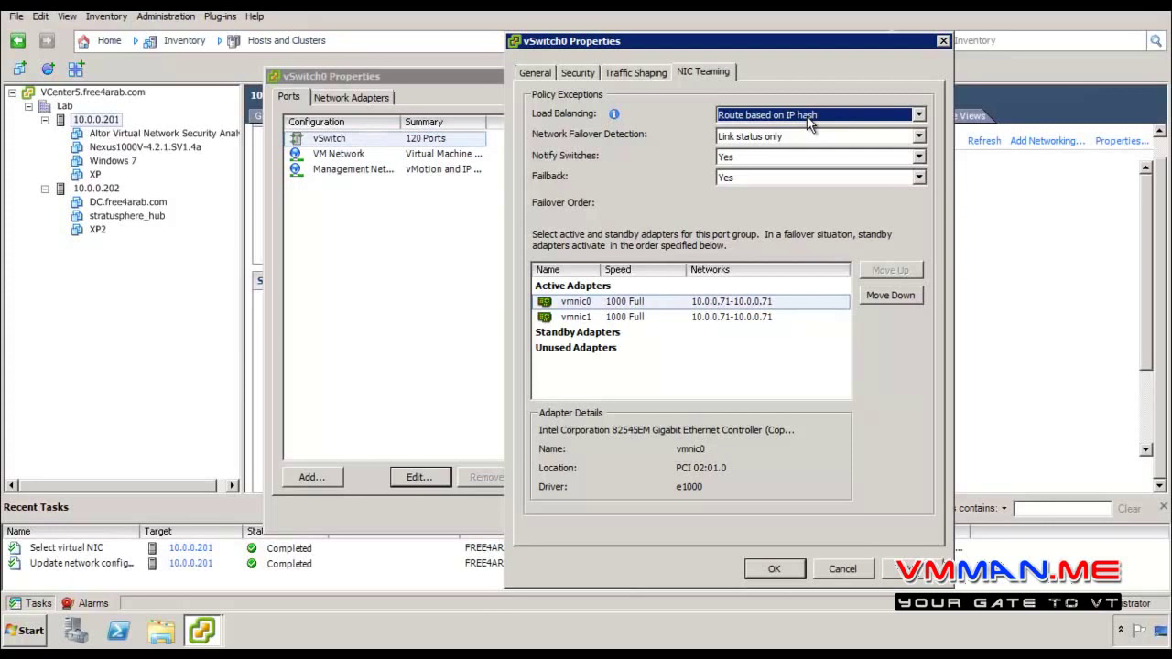
left_click(647, 303)
left_click(644, 317)
left_click(639, 304)
left_click(639, 317)
left_click(634, 304)
left_click(634, 318)
left_click(637, 304)
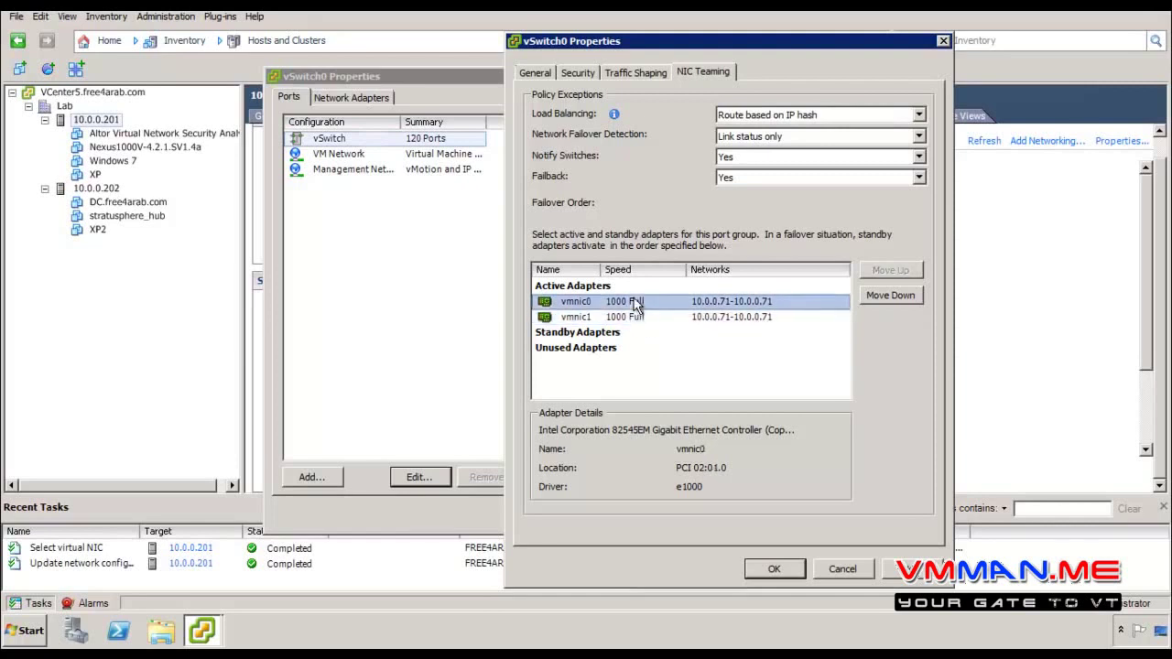
Switch the load balancing to Route based on source MAC hash, followed by Use explicit failover order
left_click(733, 118)
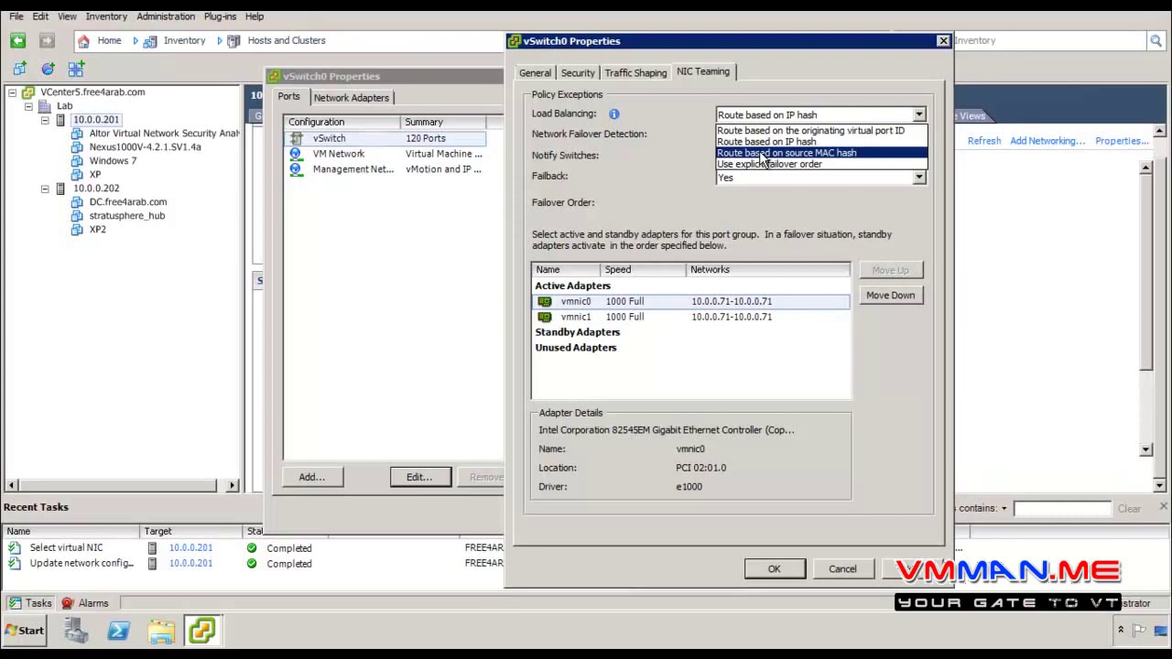
left_click(762, 154)
left_click(746, 119)
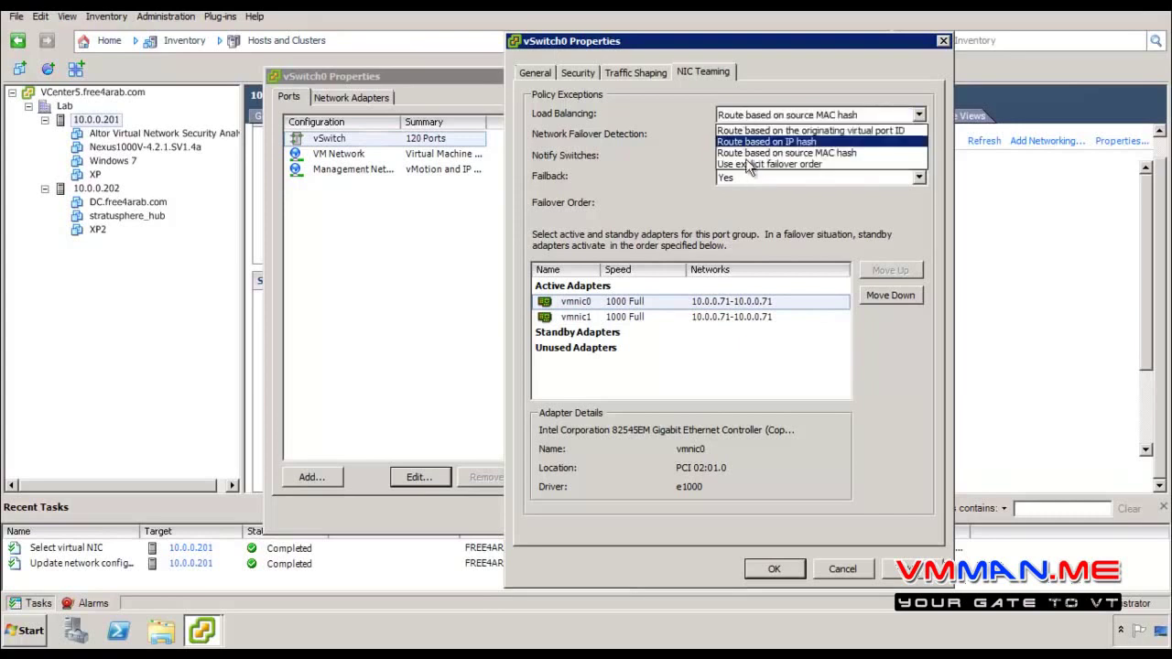
left_click(747, 165)
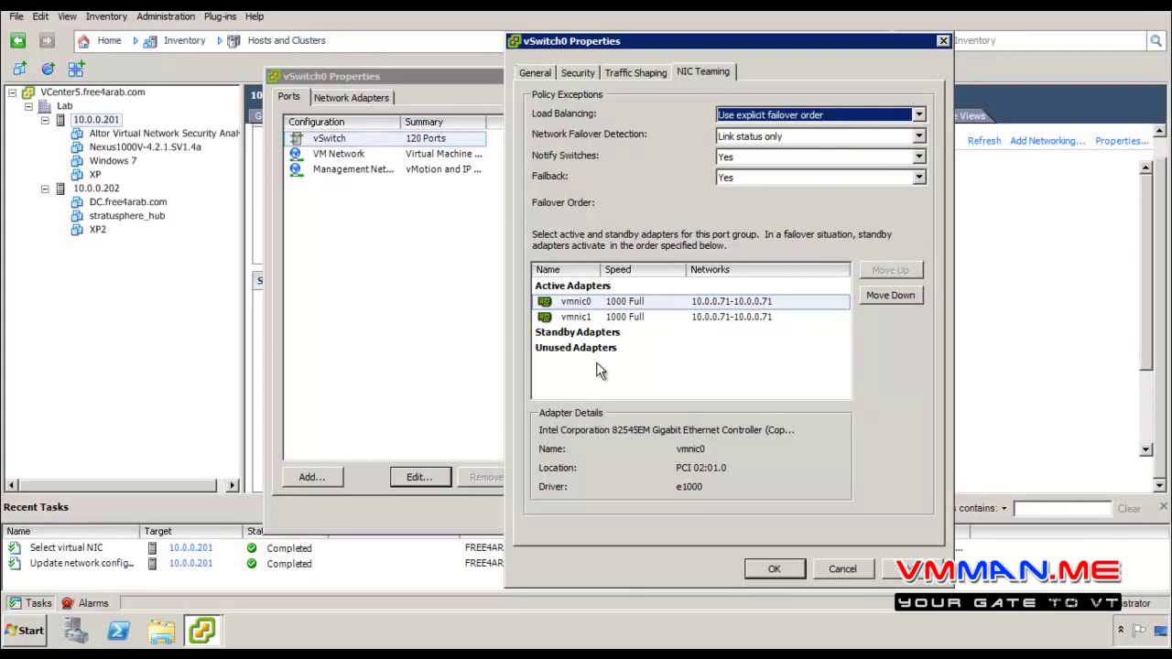
Move vmnic1 from the active to the standby adapters and review both adapters in the failover order
left_click(596, 308)
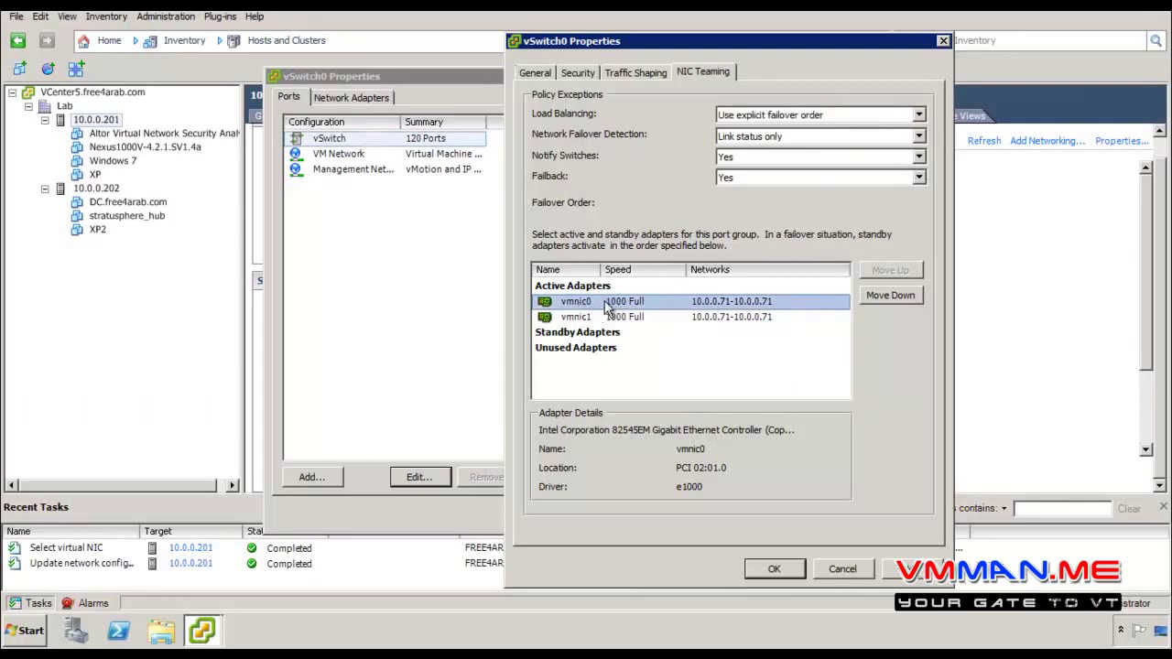
left_click(608, 318)
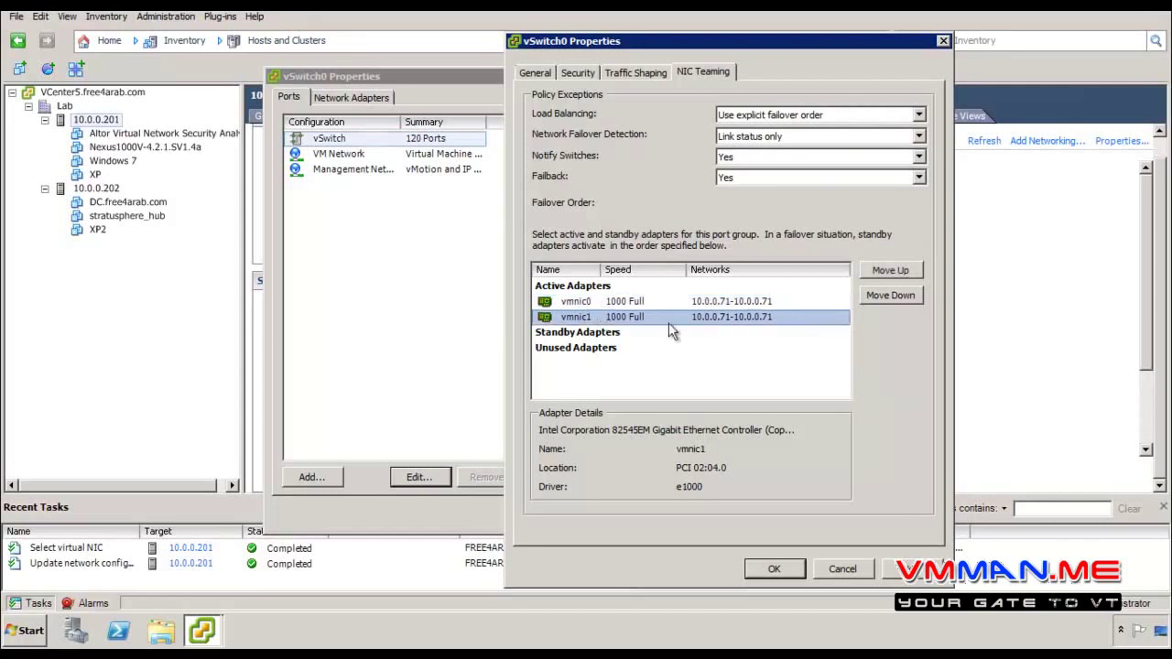
left_click(885, 294)
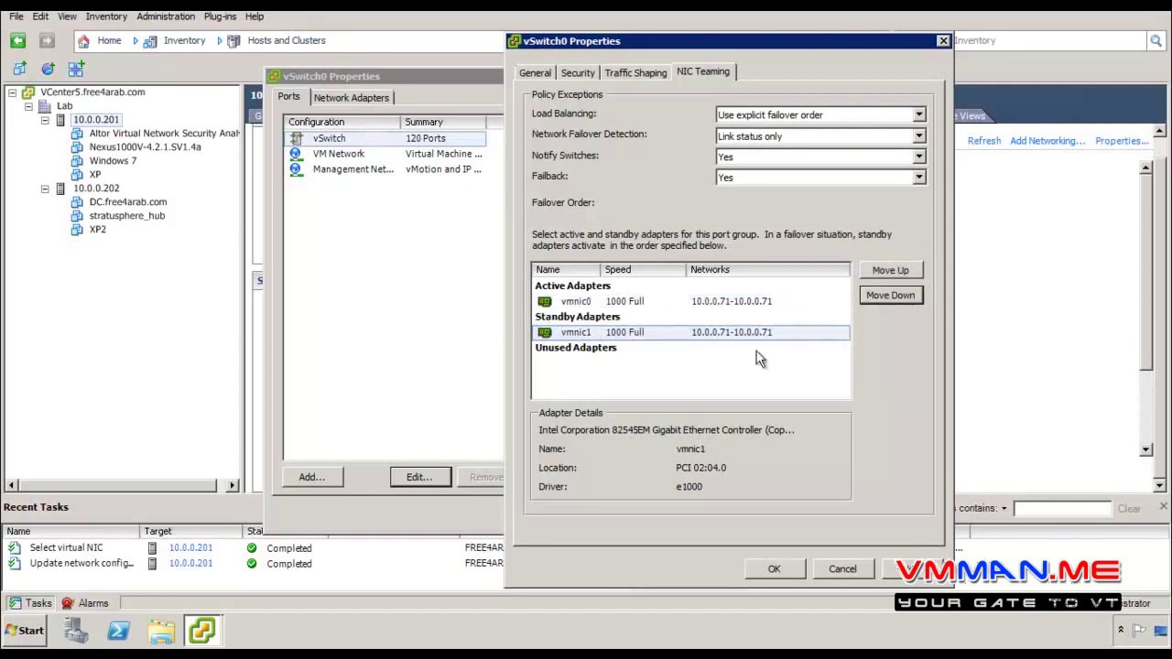
left_click(607, 302)
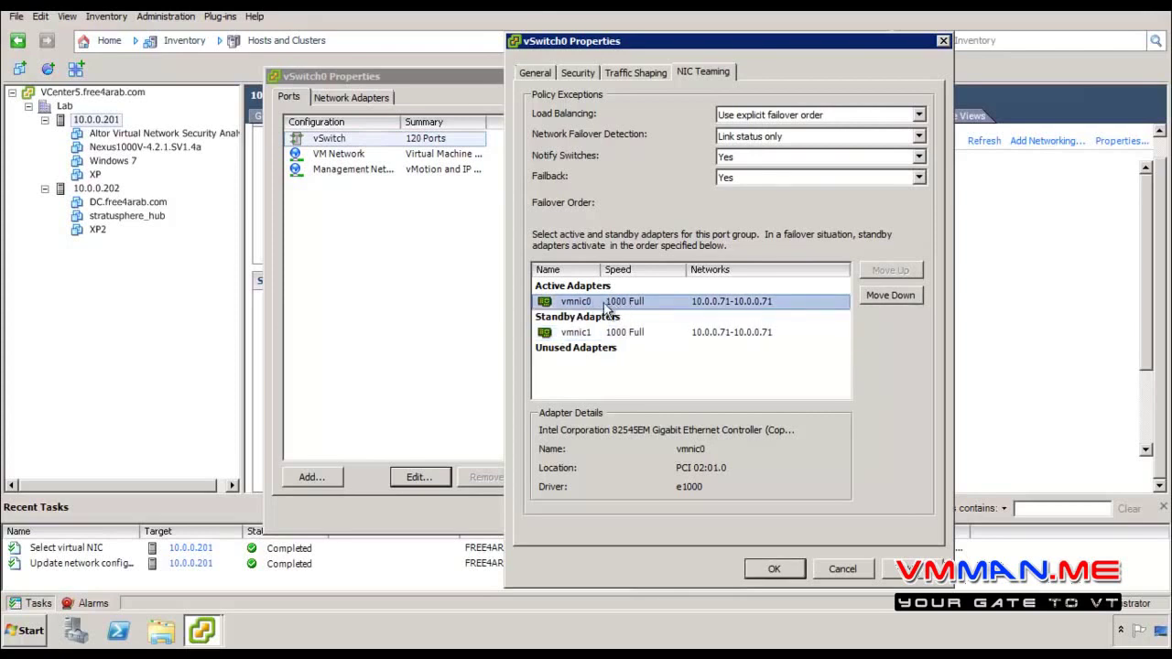
left_click(606, 337)
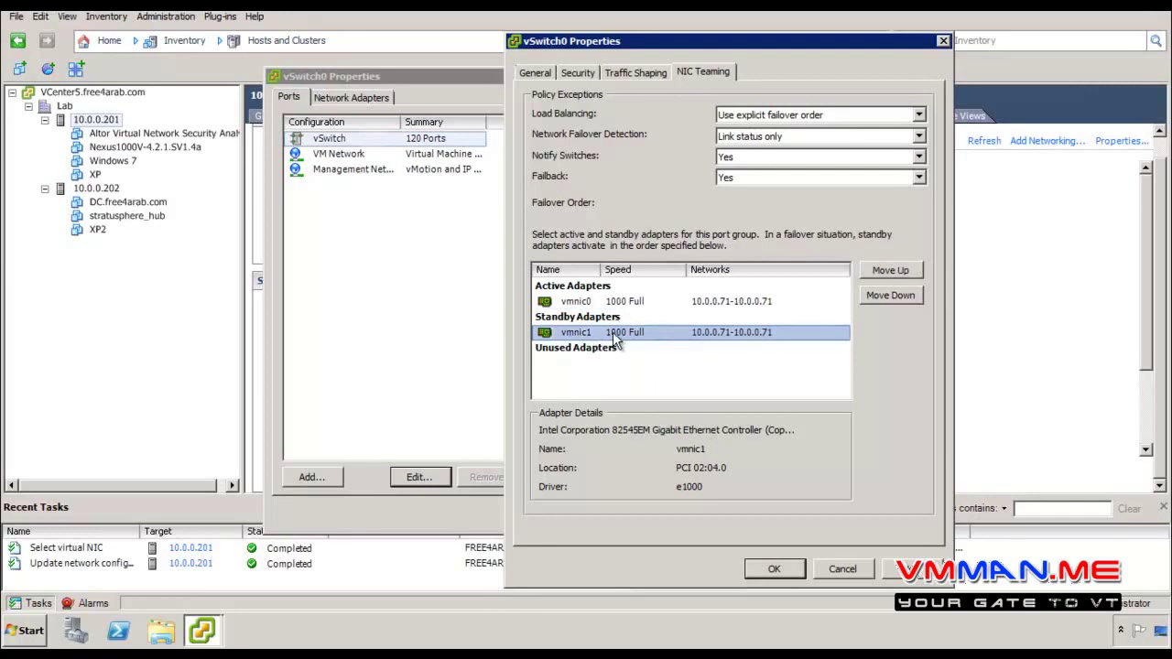
Set load balancing to Route based on the originating virtual port ID and network failover detection to Beacon probing
left_click(749, 115)
left_click(751, 130)
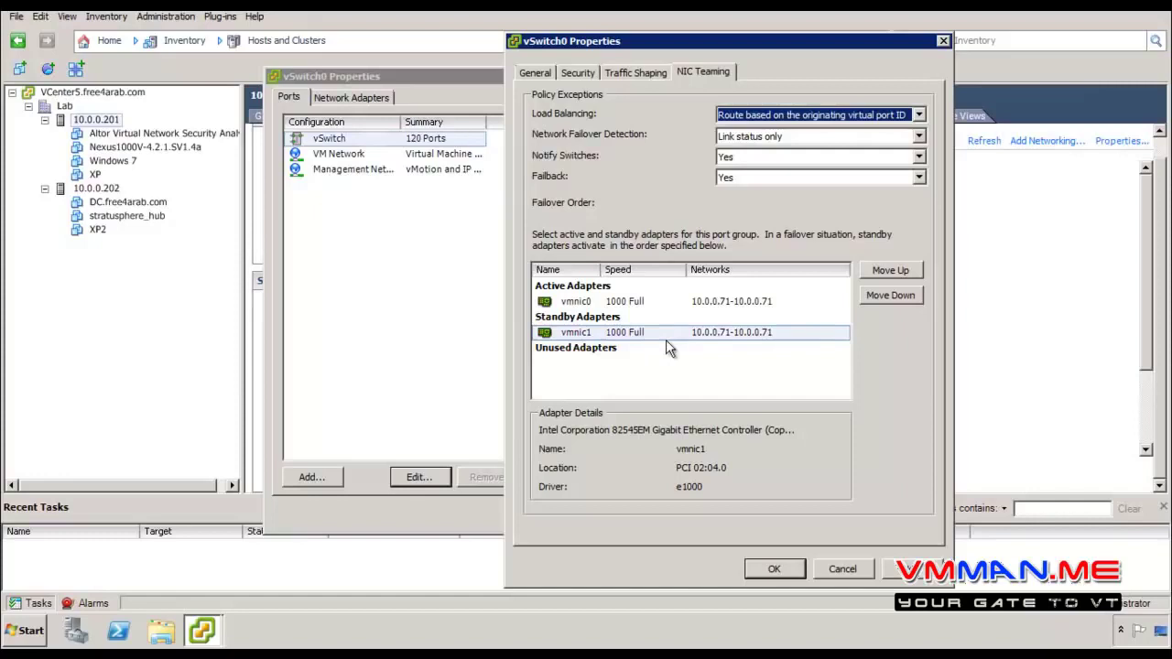
key("Tab")
key("Down")
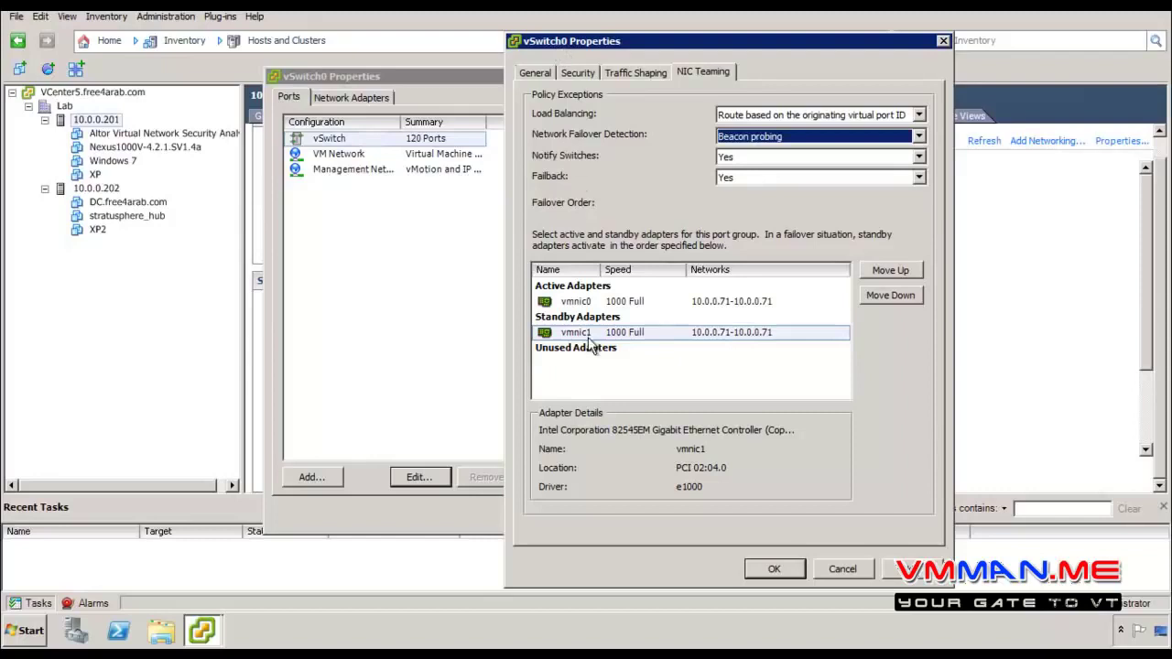
Compare vmnic0 and vmnic1 in the failover order and move vmnic1 back to the active adapters
left_click(595, 302)
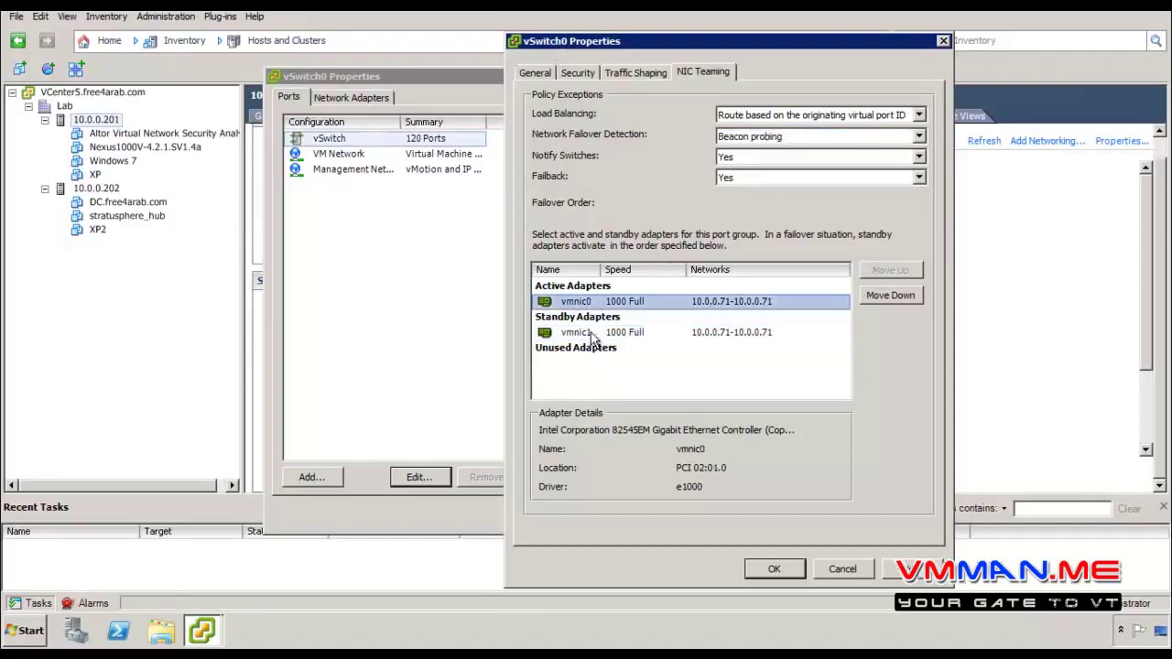
left_click(591, 335)
left_click(595, 305)
left_click(592, 336)
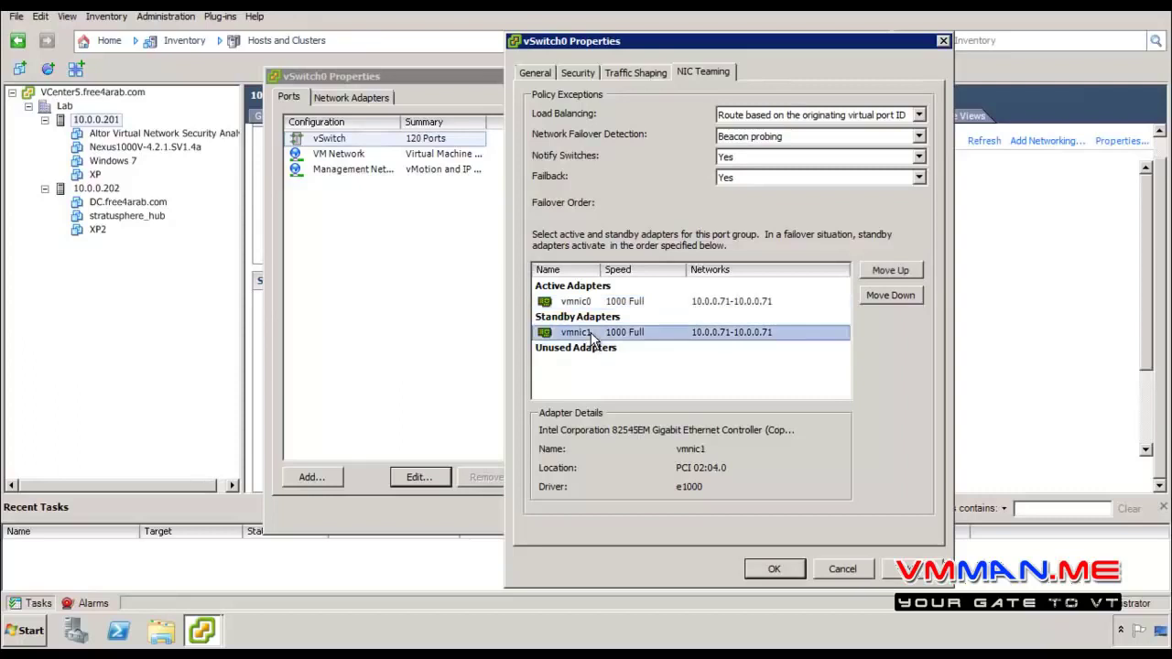
left_click(892, 269)
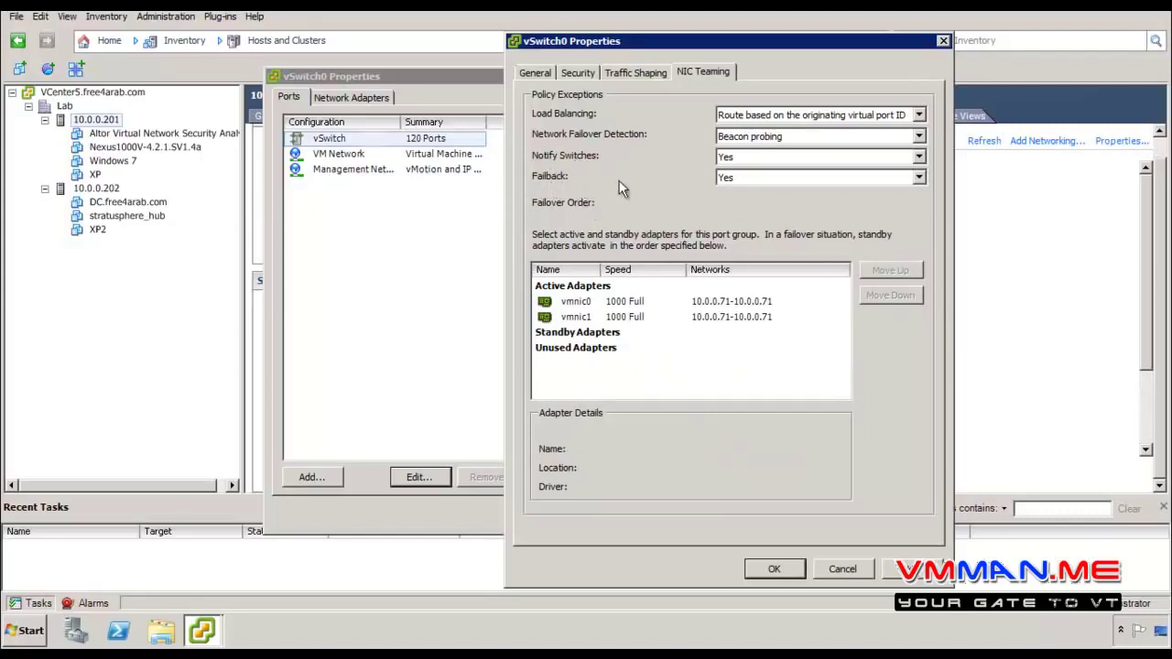
Keep Failback at Yes, place vmnic1 under the standby adapters, and apply the teaming policy to vSwitch0
left_click(733, 178)
left_click(736, 182)
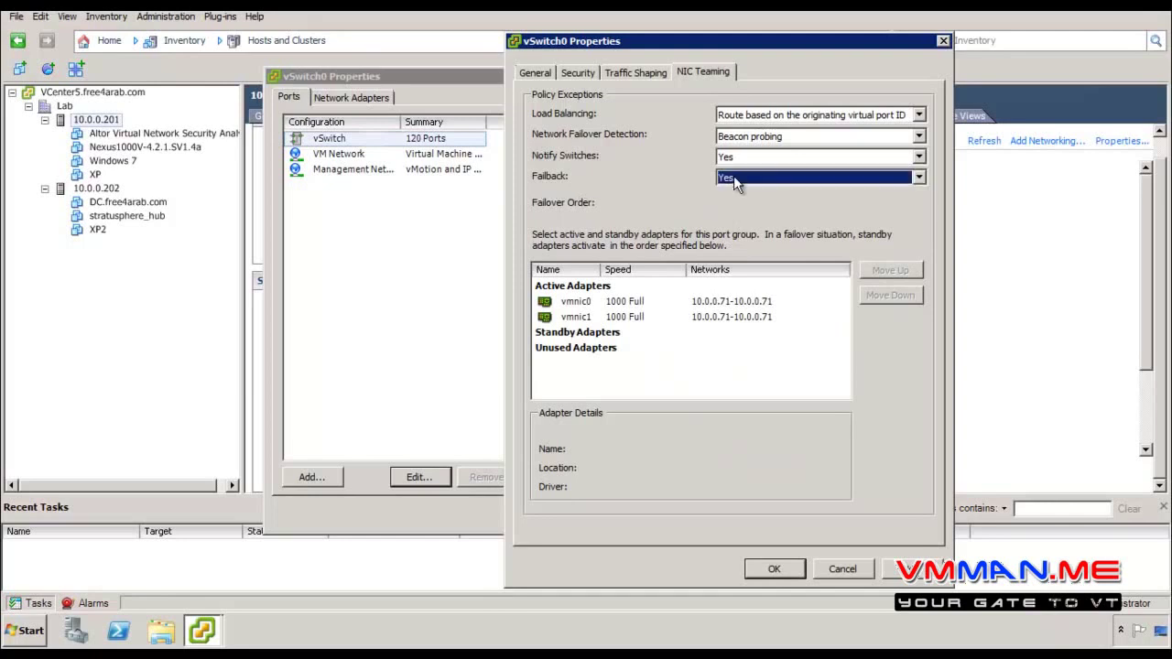
left_click(630, 318)
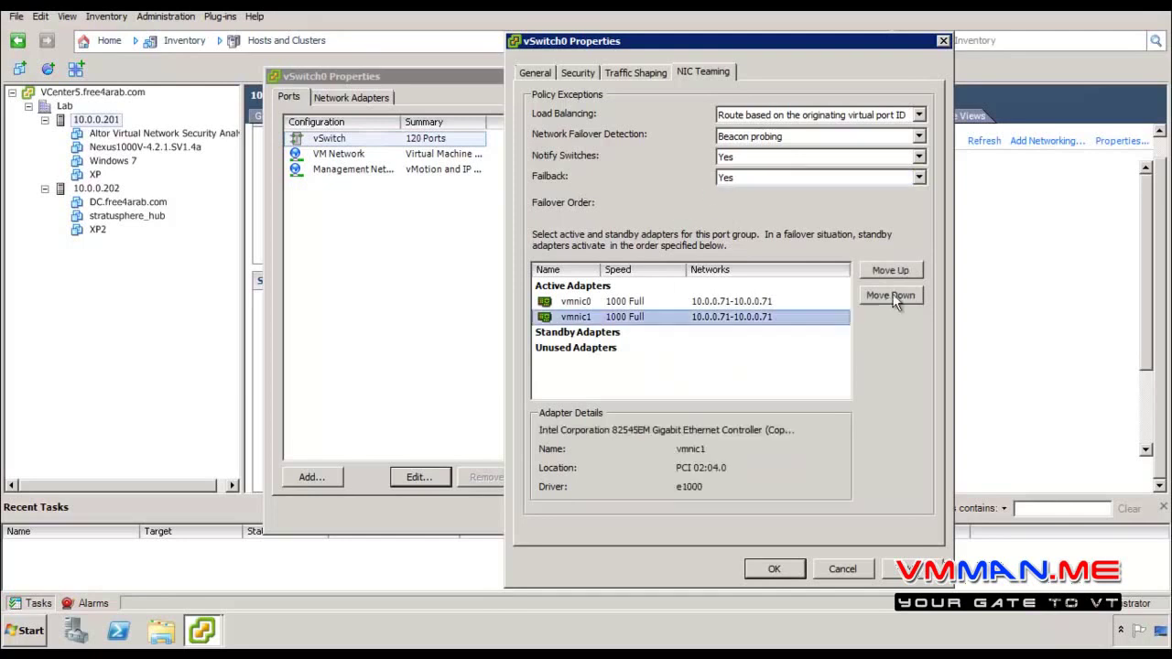
left_click(893, 296)
left_click(661, 301)
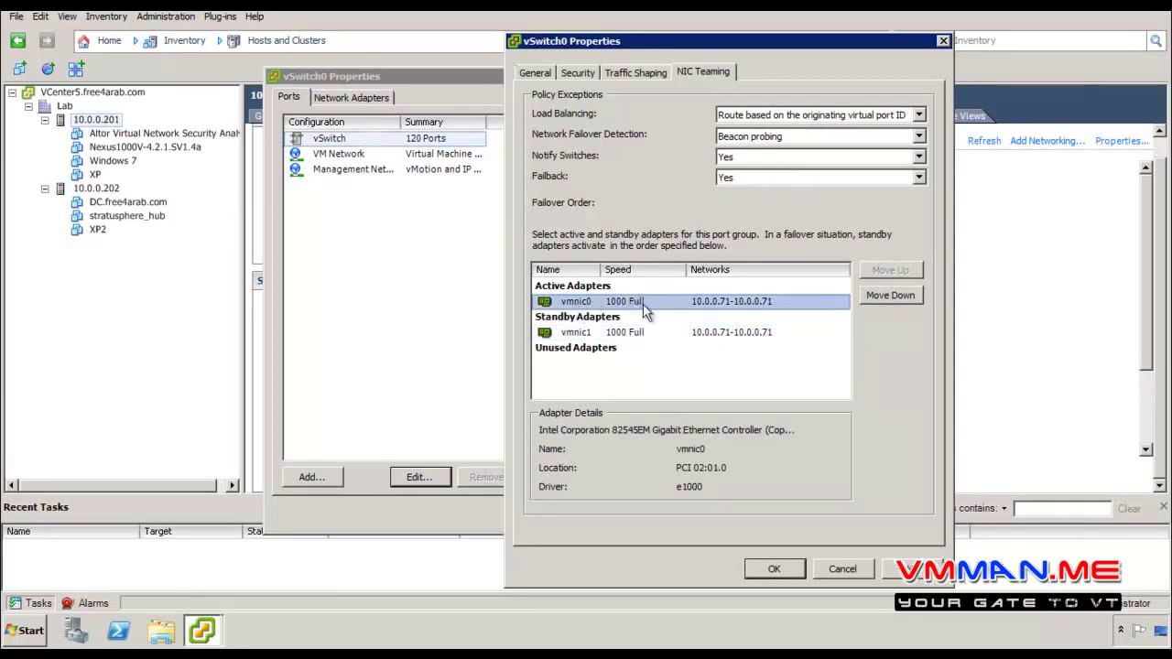
left_click(625, 336)
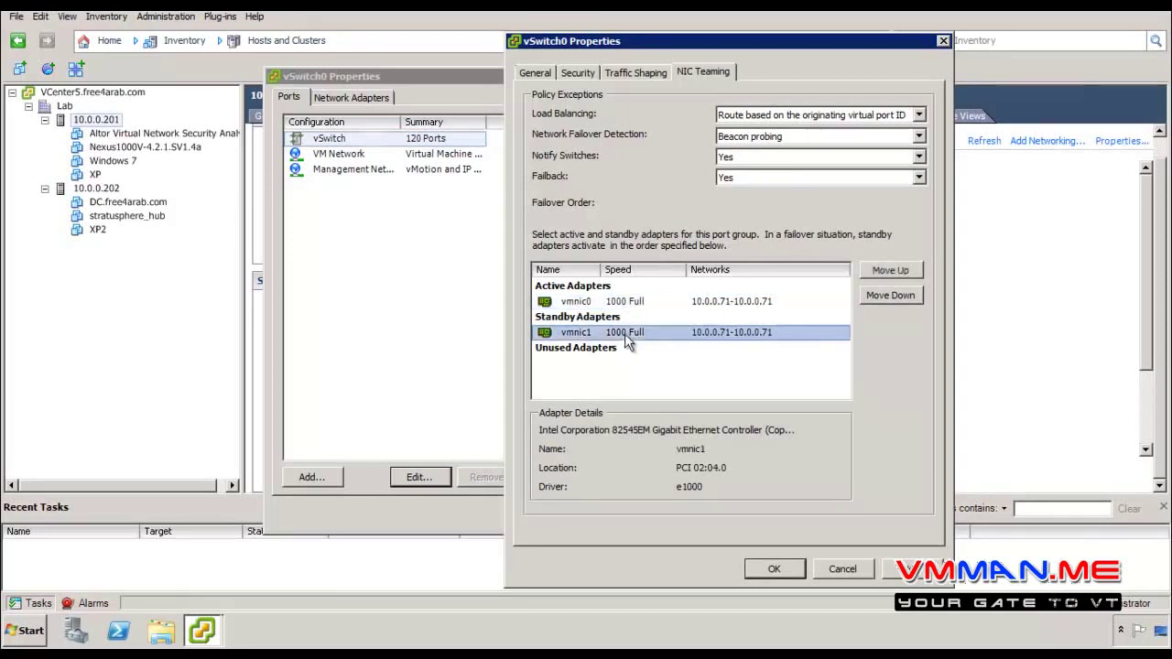
left_click(620, 307)
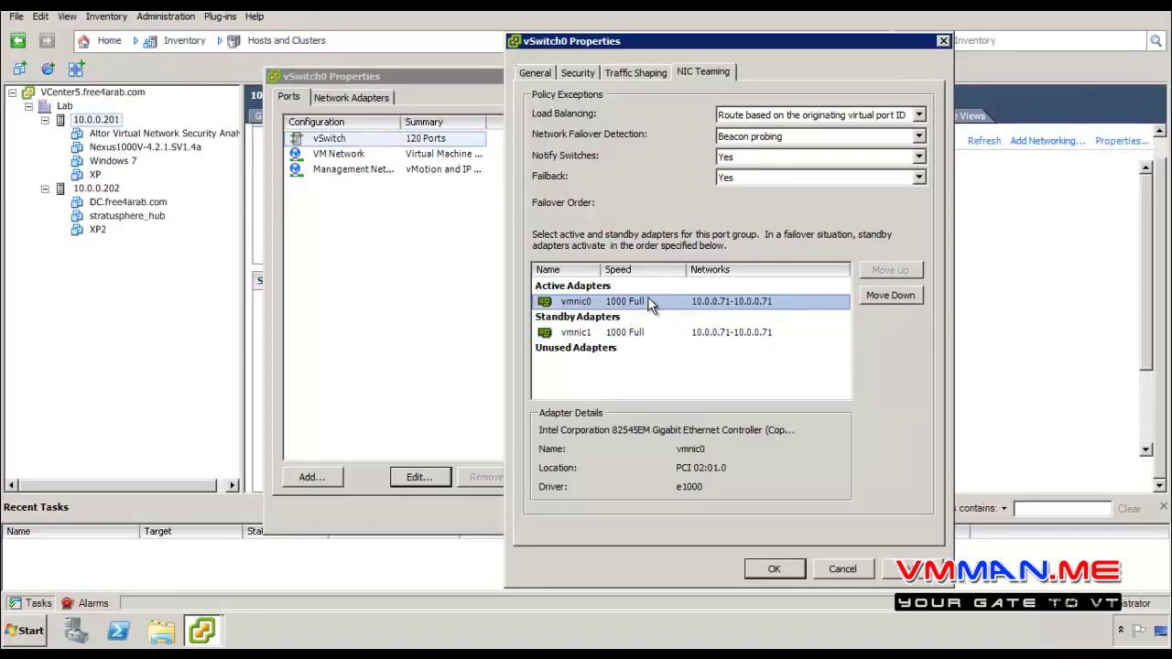
left_click(640, 332)
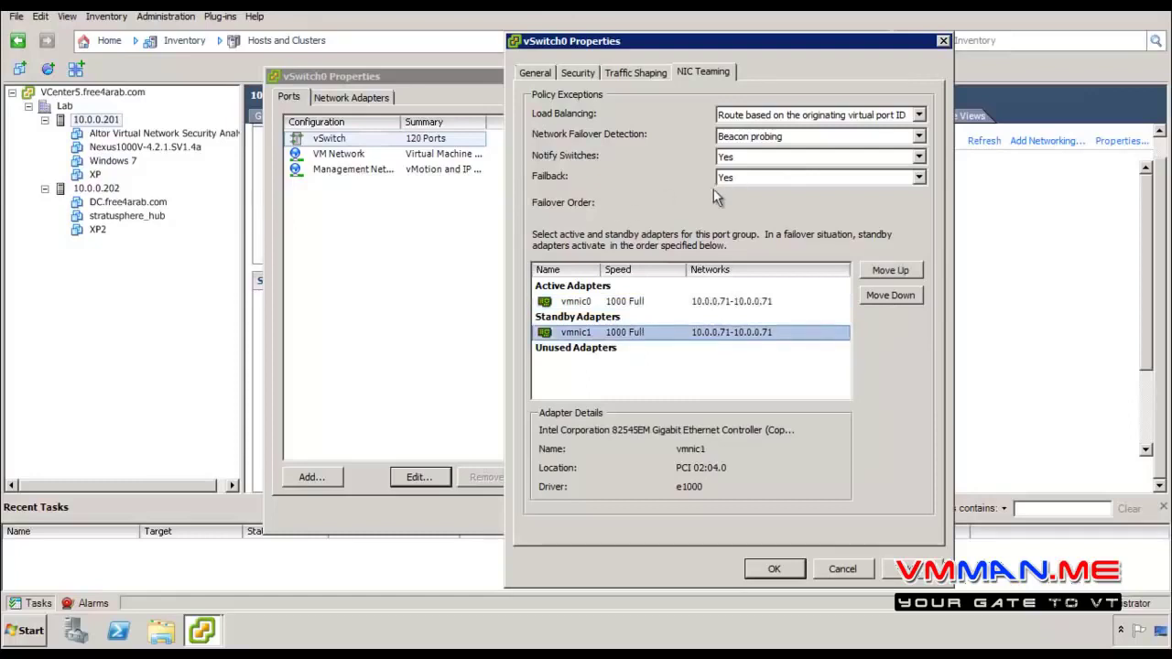
left_click(636, 304)
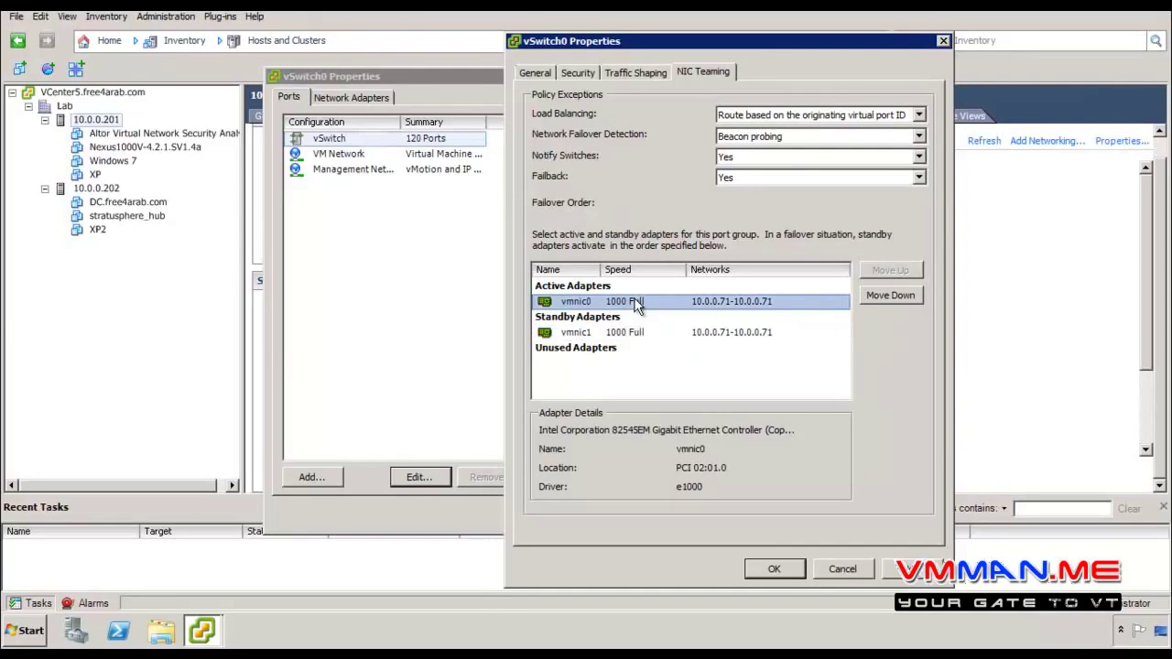
left_click(790, 569)
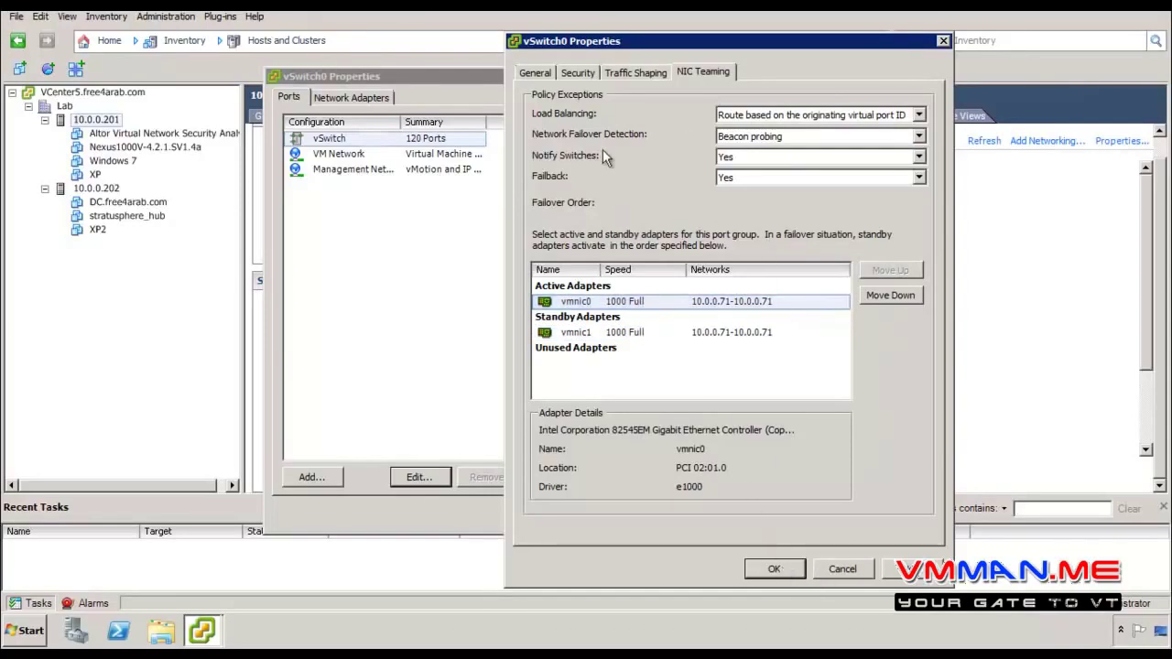
Open the VM Network port group of vSwitch0 for editing and examine its network label and VLAN ID
left_click(350, 154)
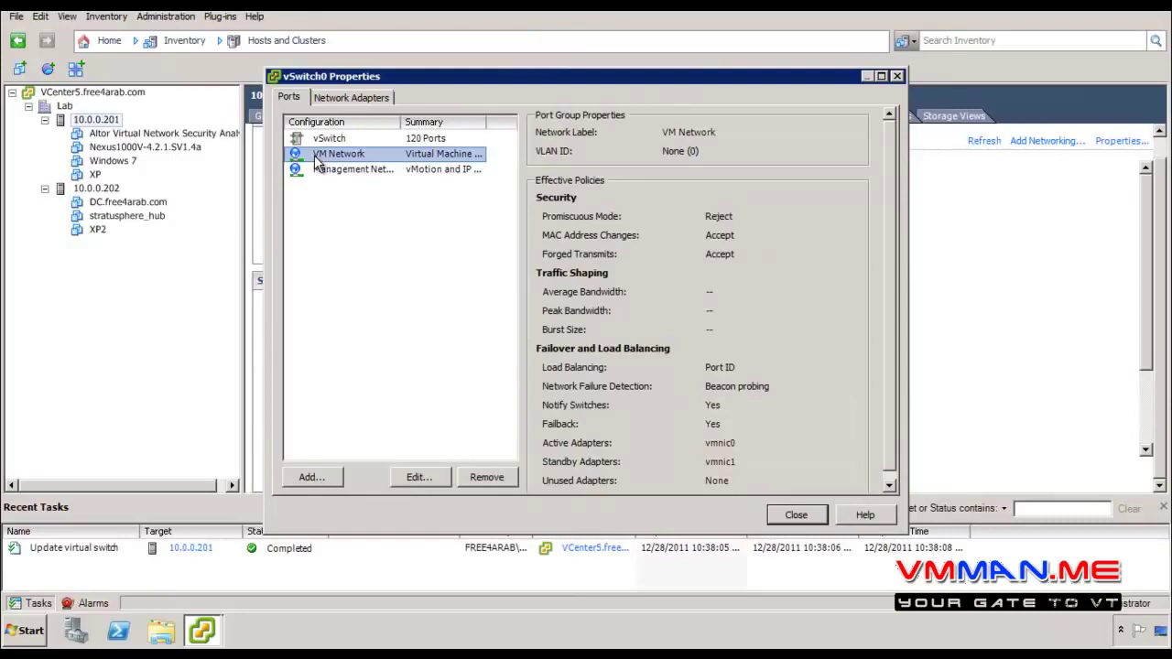
left_click(418, 477)
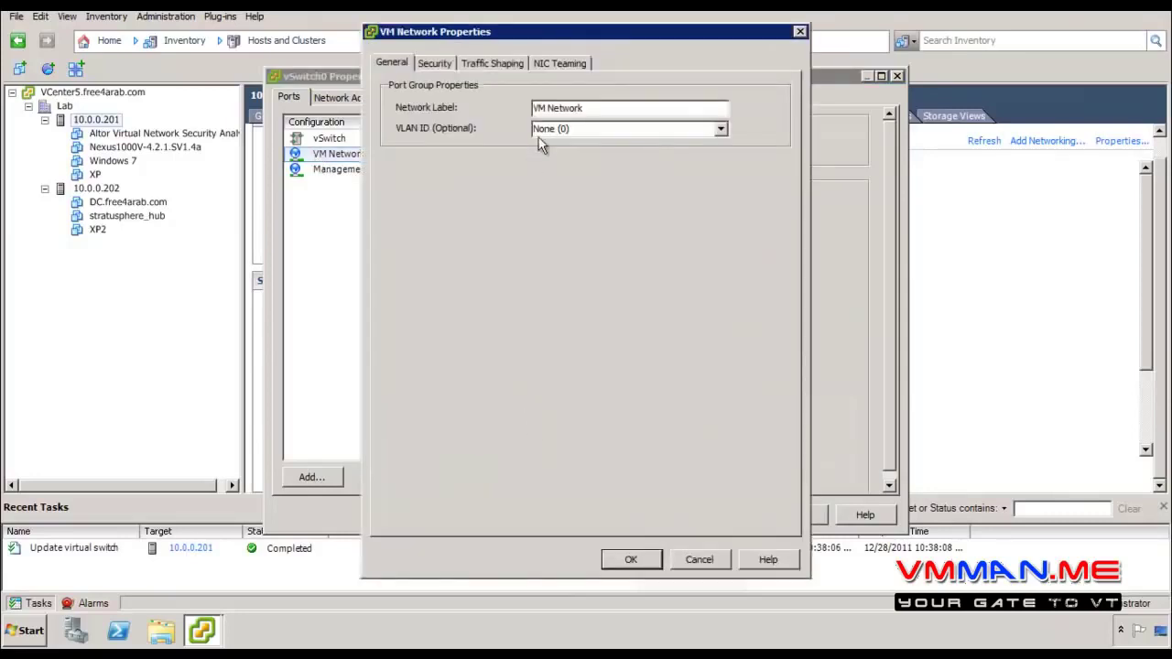
left_click_drag(596, 110, 495, 106)
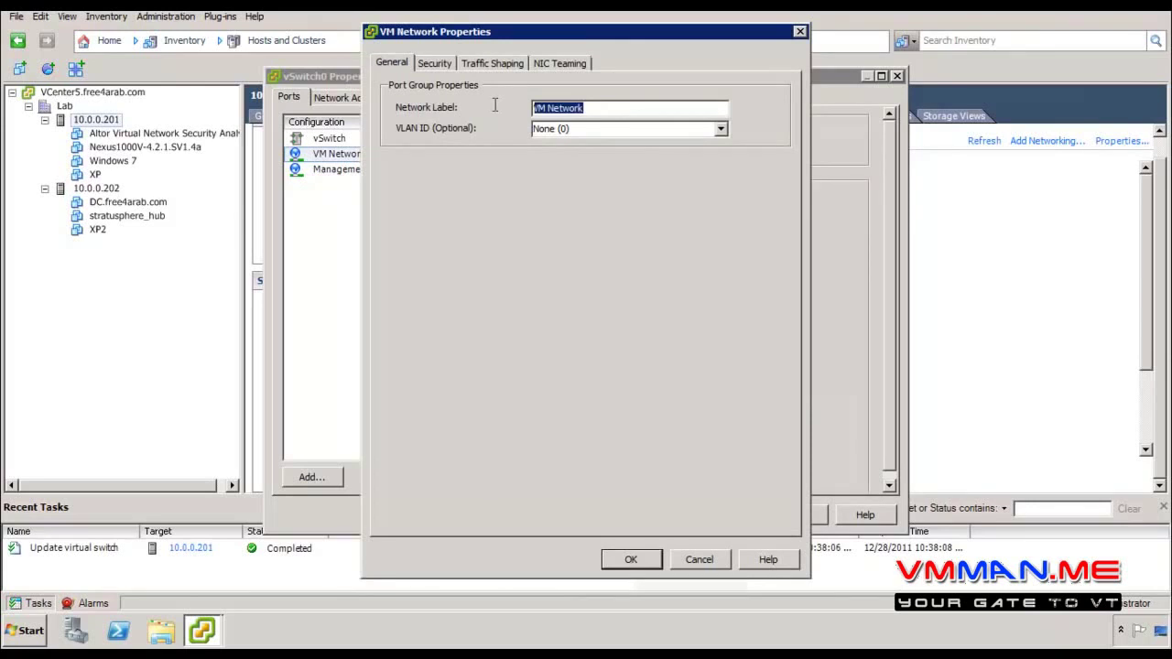
left_click_drag(488, 30, 652, 24)
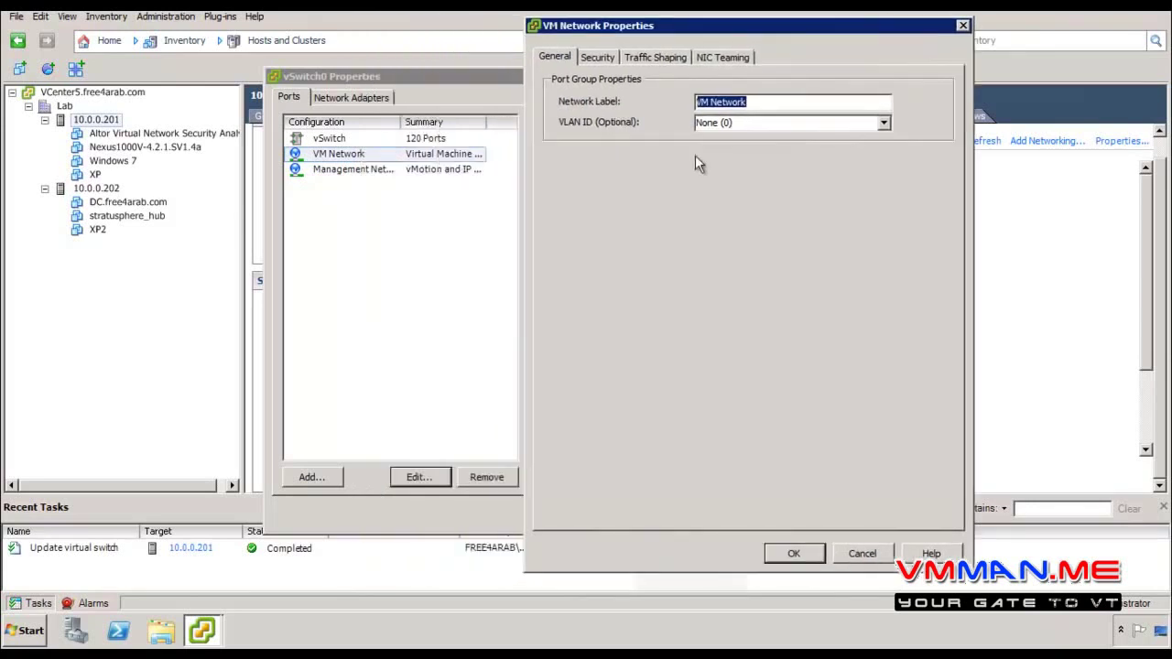
left_click(732, 124)
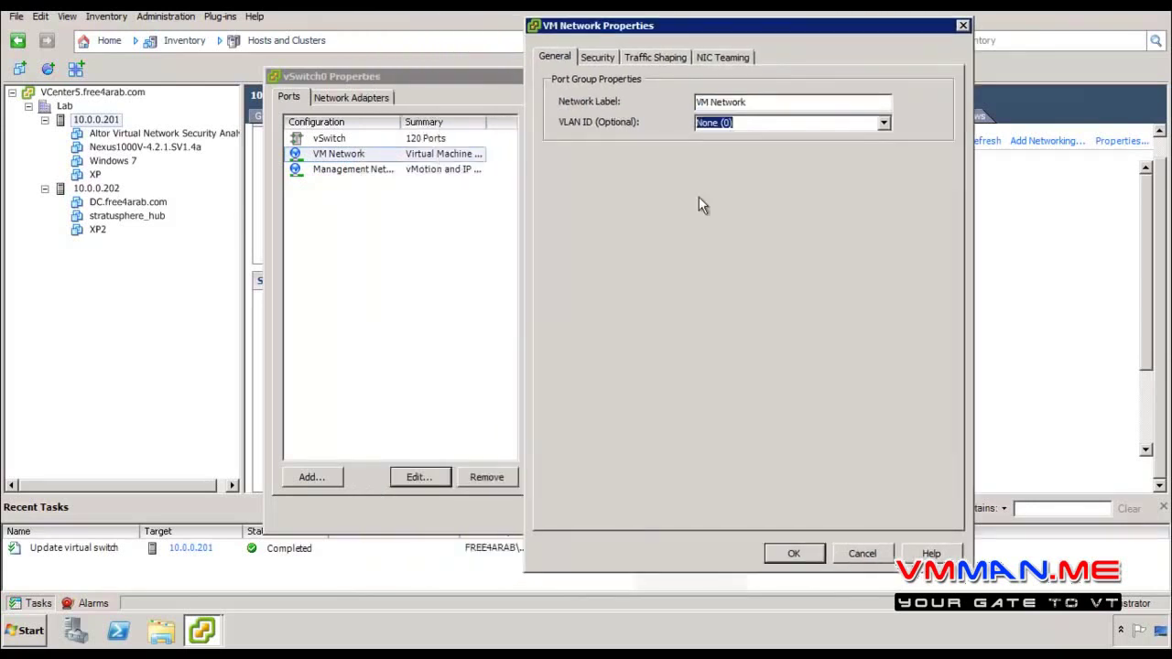
Examine the VM Network security, traffic shaping and NIC teaming exceptions, discard the dialog, and compare the port group's policies with the vSwitch defaults
left_click(597, 56)
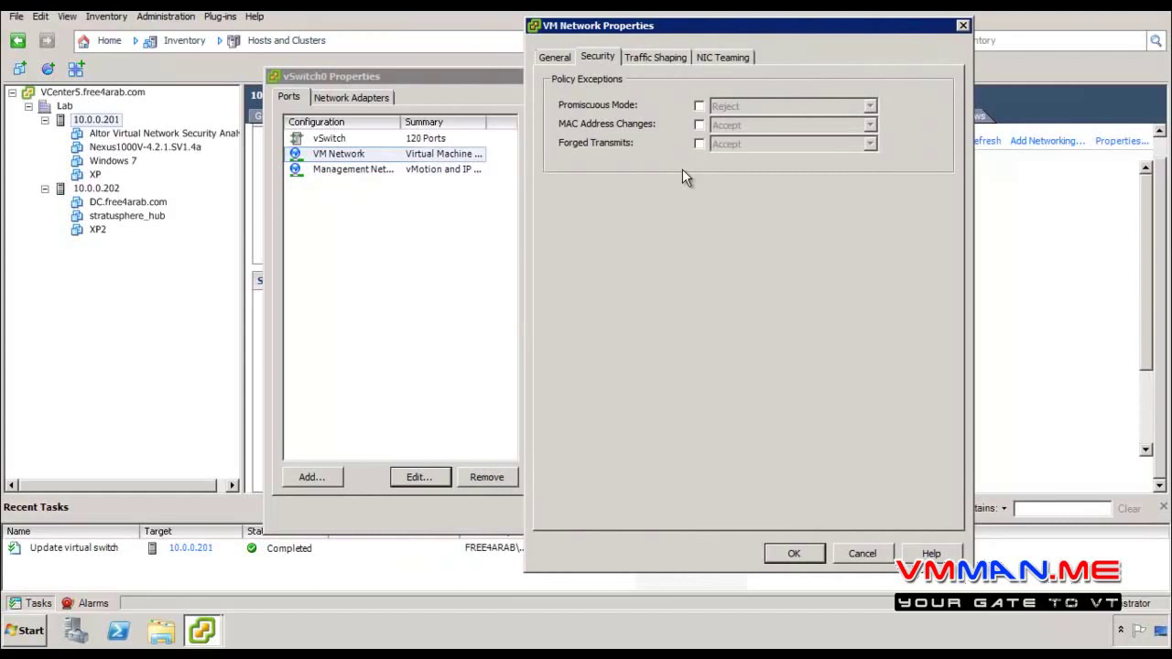
left_click(669, 56)
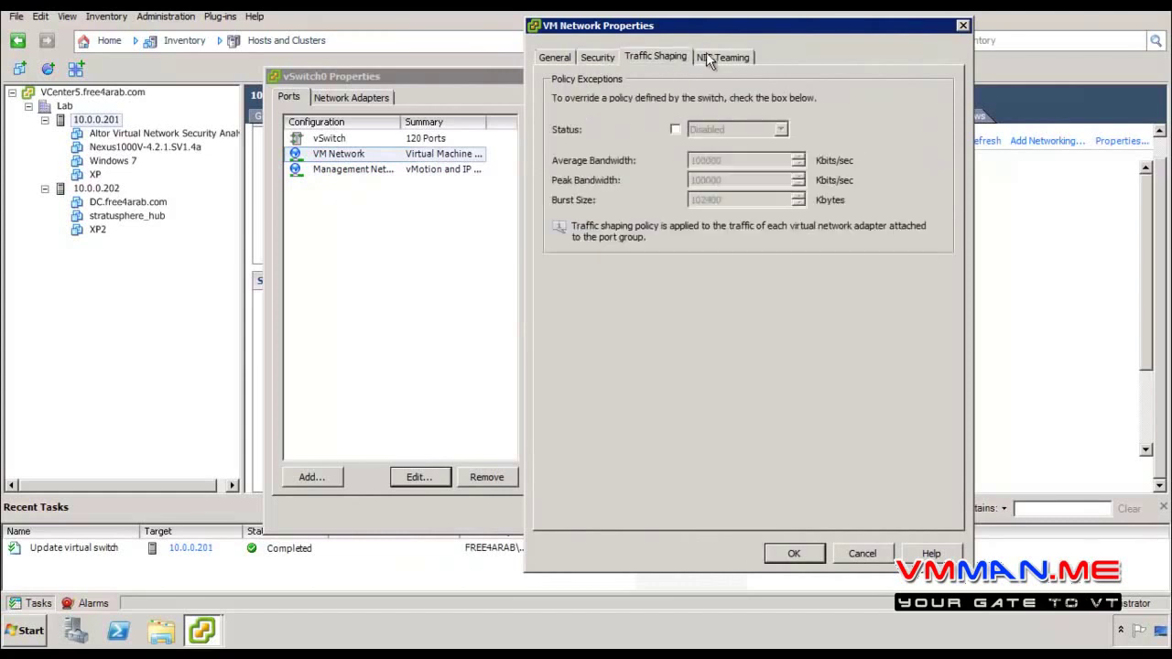
left_click(695, 56)
left_click(595, 57)
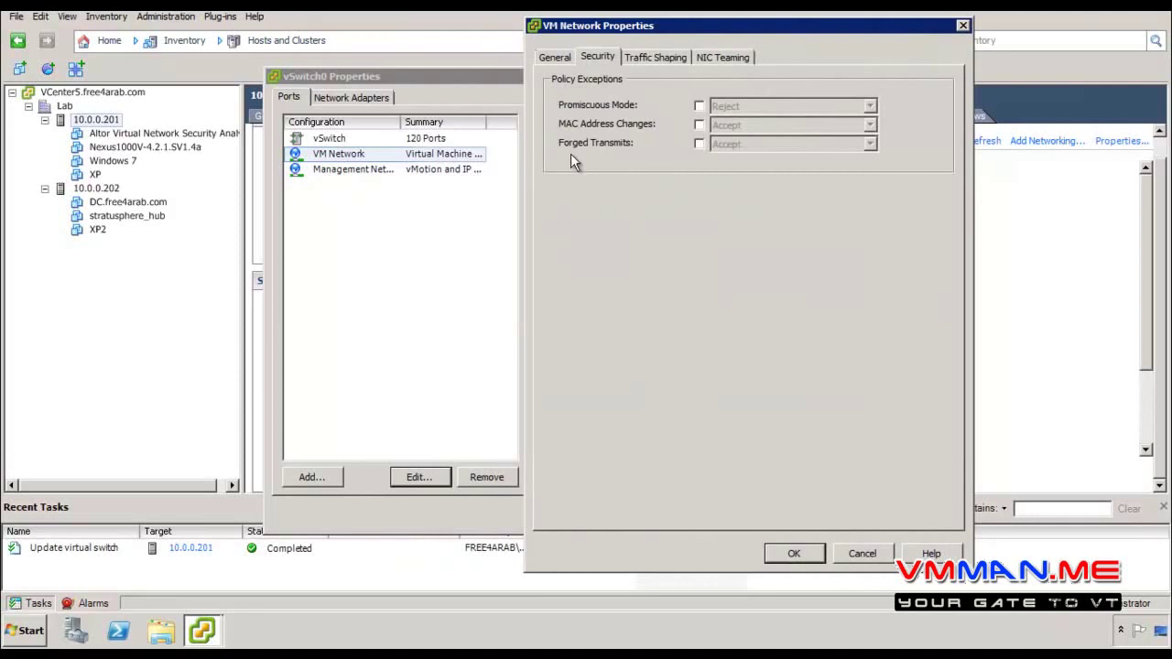
left_click(856, 556)
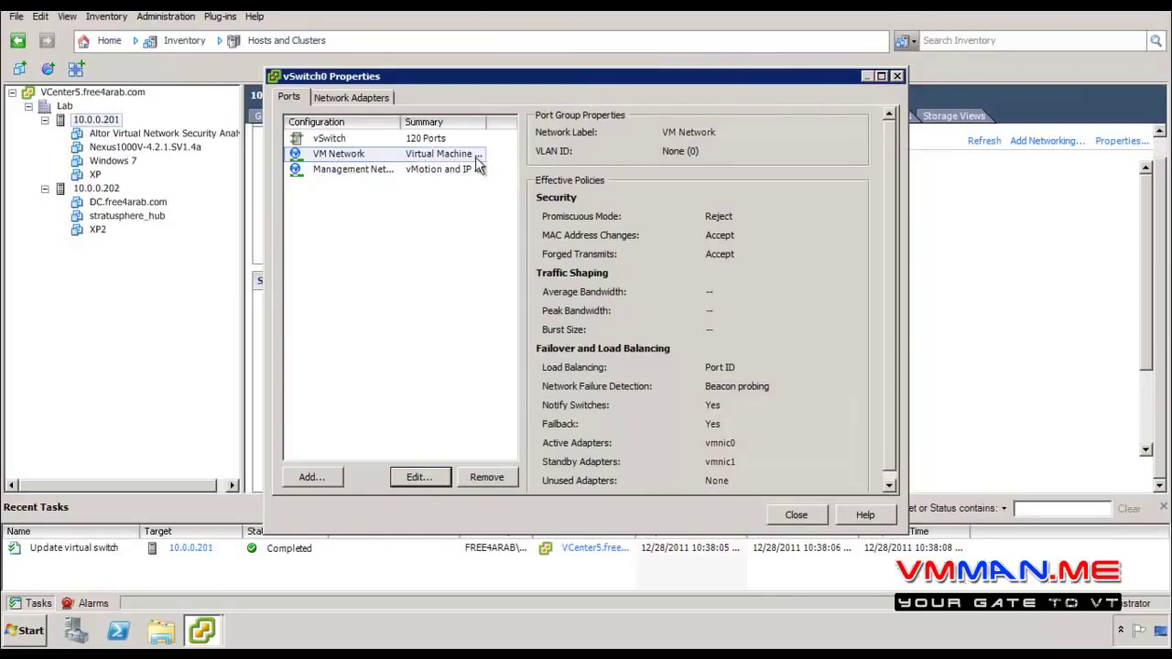
left_click(445, 142)
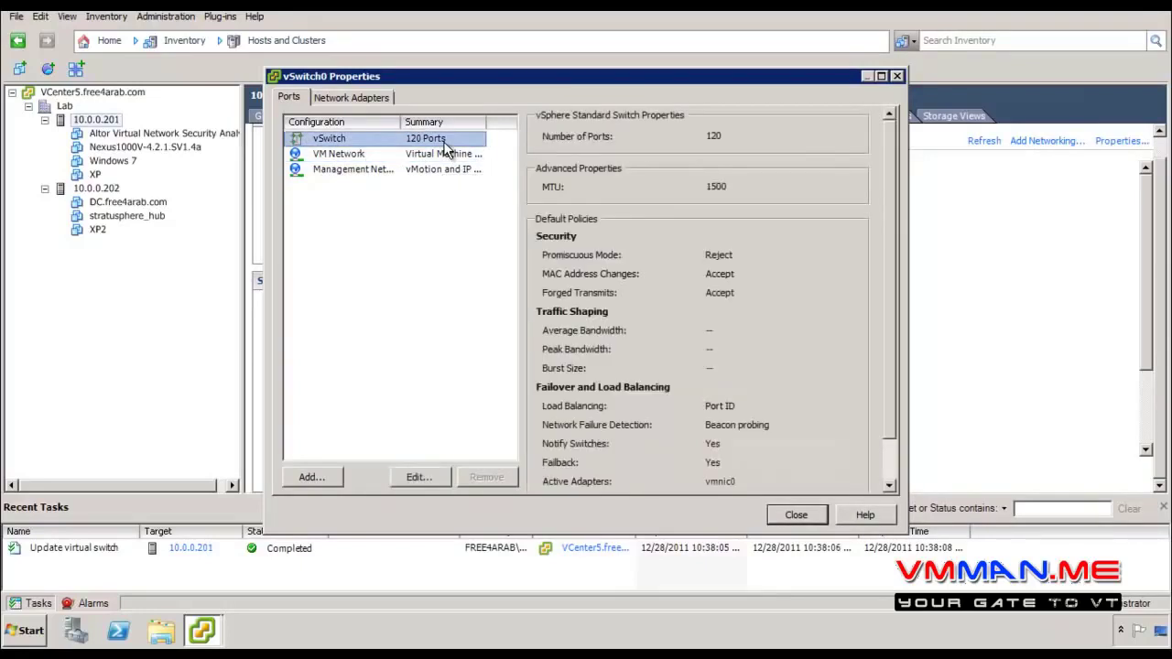
left_click(443, 156)
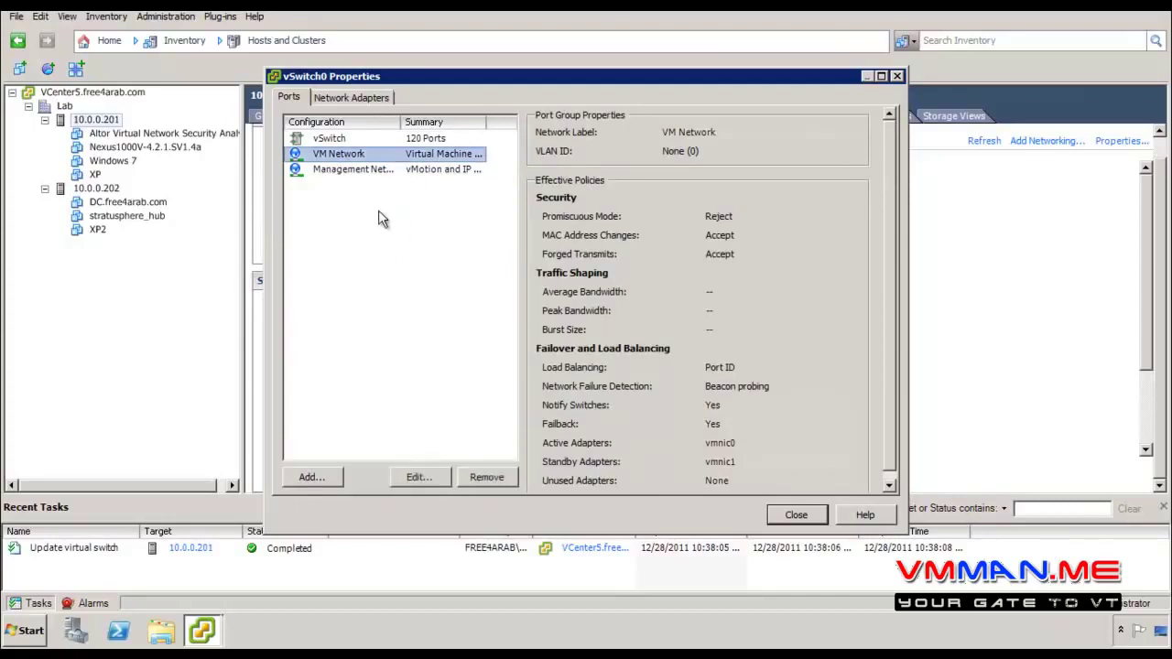
Open the Management Network port of vSwitch0 for editing and examine its general properties and IP settings
left_click(353, 170)
left_click(443, 478)
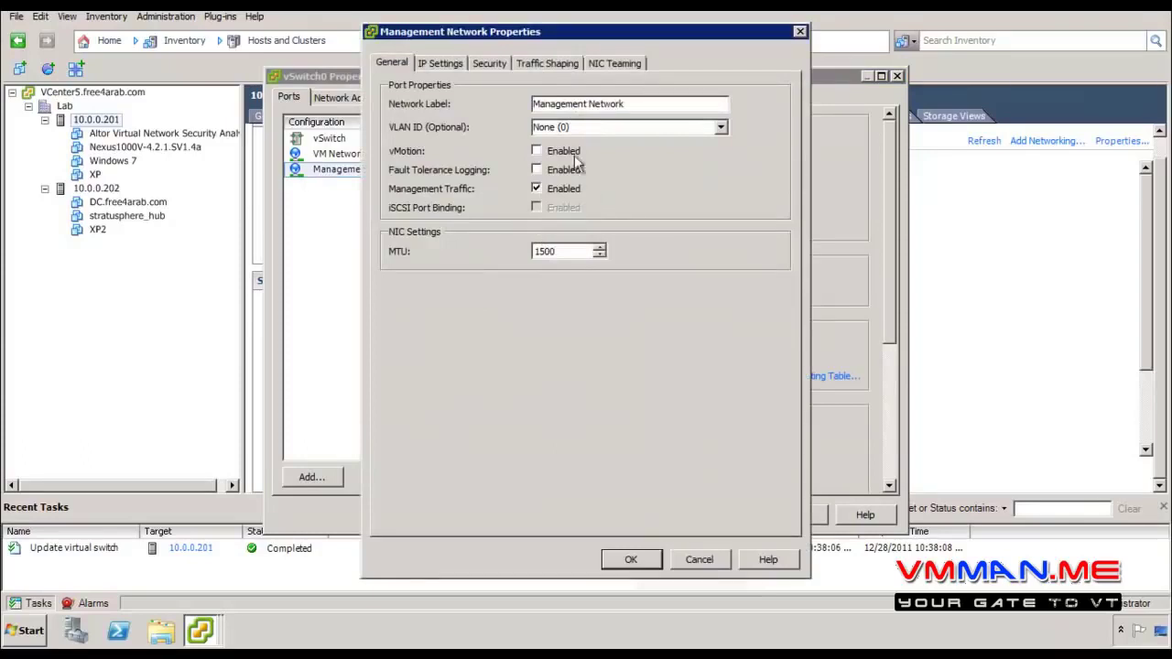
left_click(443, 74)
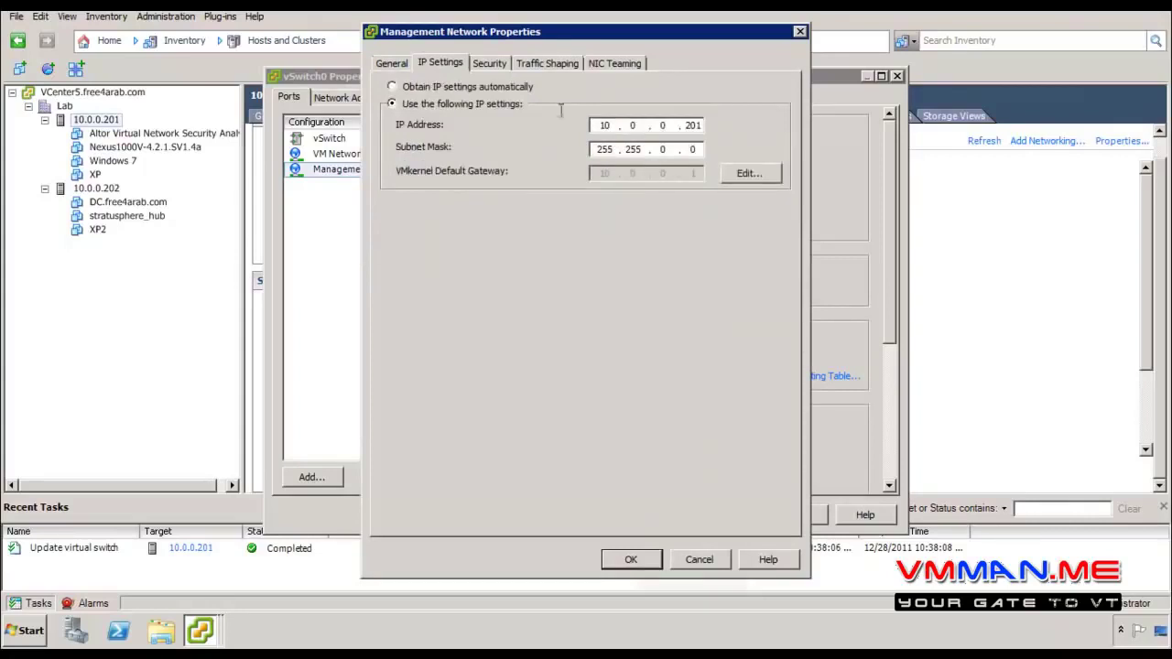
left_click(406, 64)
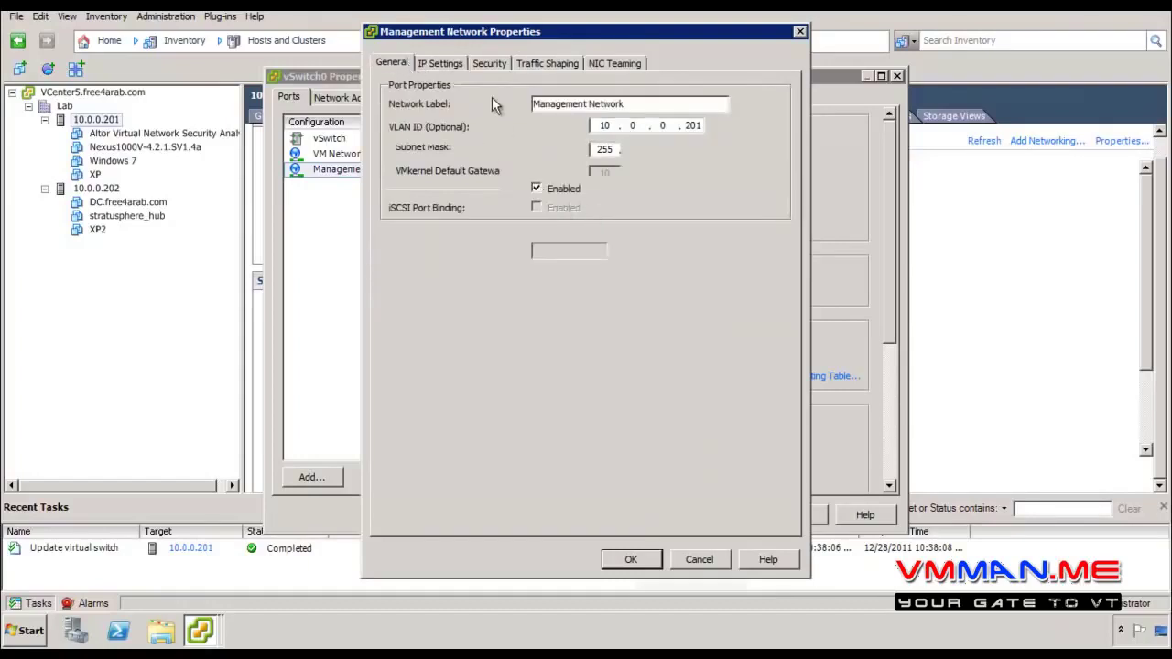
Examine the Management Network's security, traffic shaping and NIC teaming policy exceptions, and leave its properties without changes
left_click(489, 64)
left_click(540, 63)
left_click(591, 64)
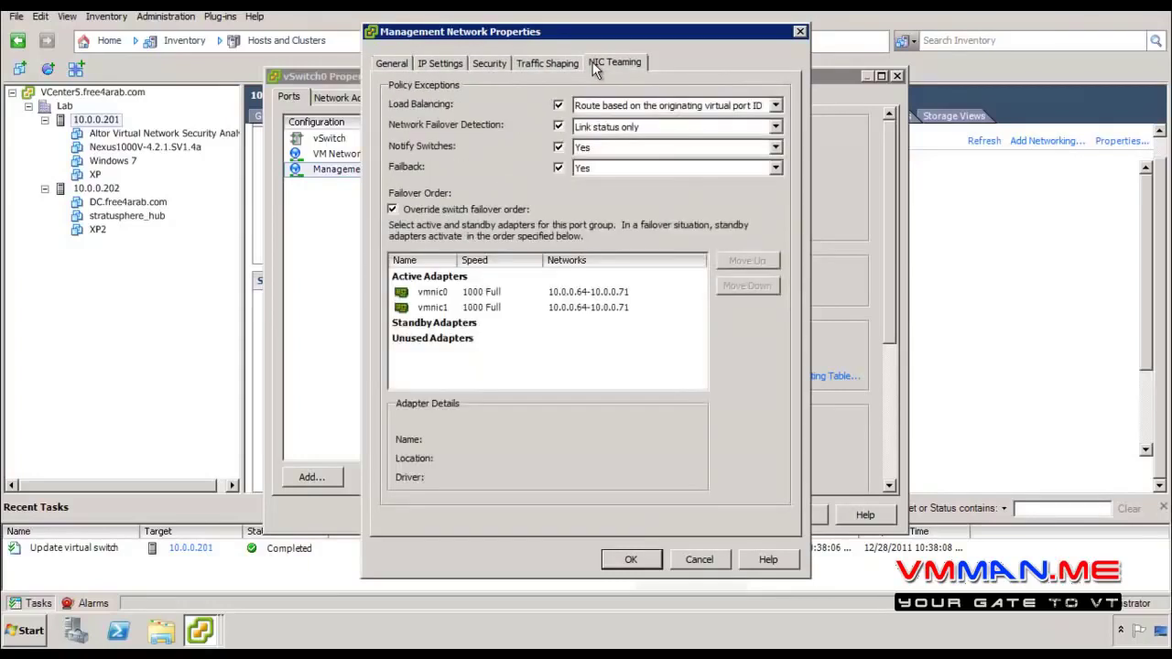
left_click(481, 62)
left_click(533, 62)
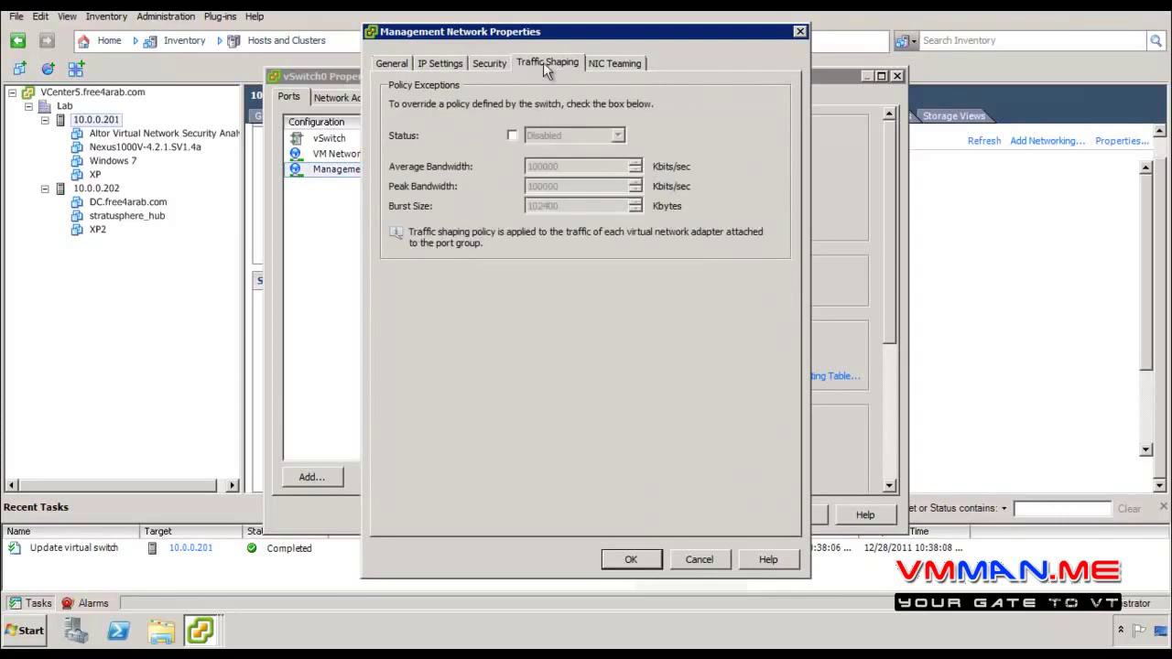
left_click(607, 64)
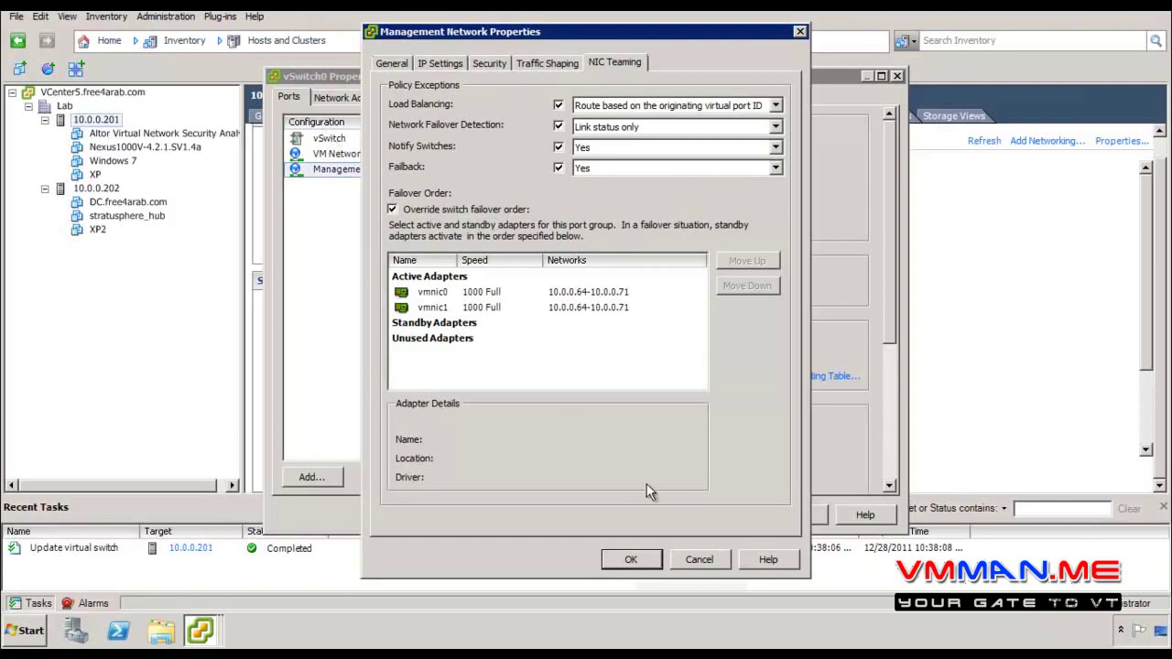
left_click(697, 559)
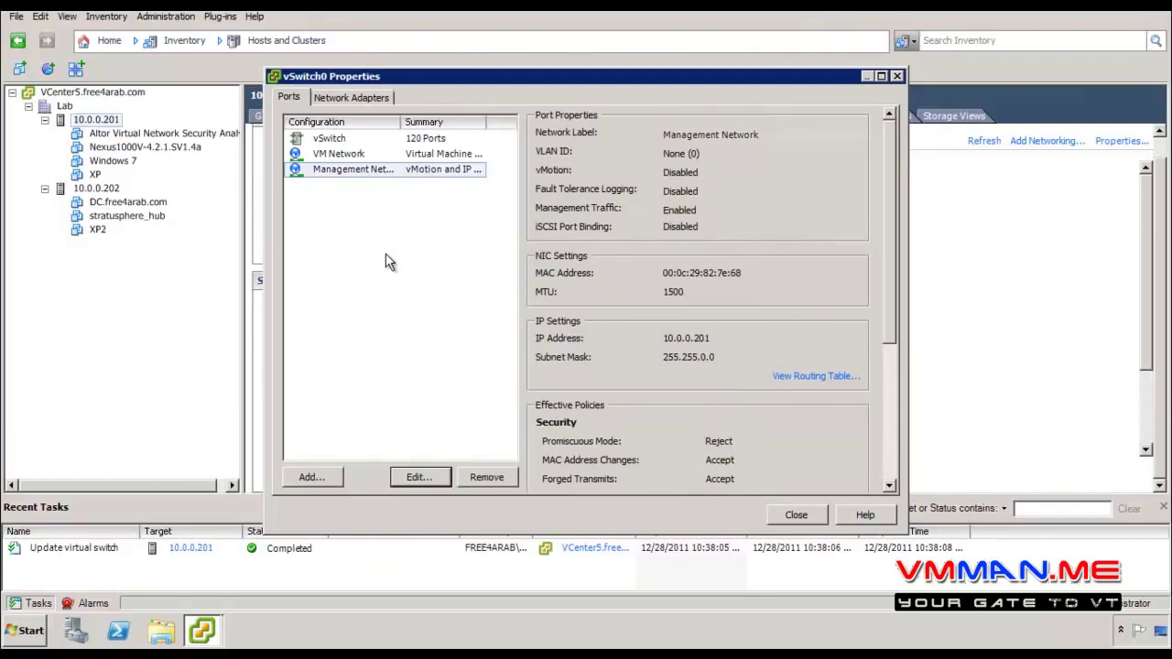
Review the vSwitch and VM Network entries once more and close the vSwitch0 properties
left_click(340, 136)
left_click(342, 154)
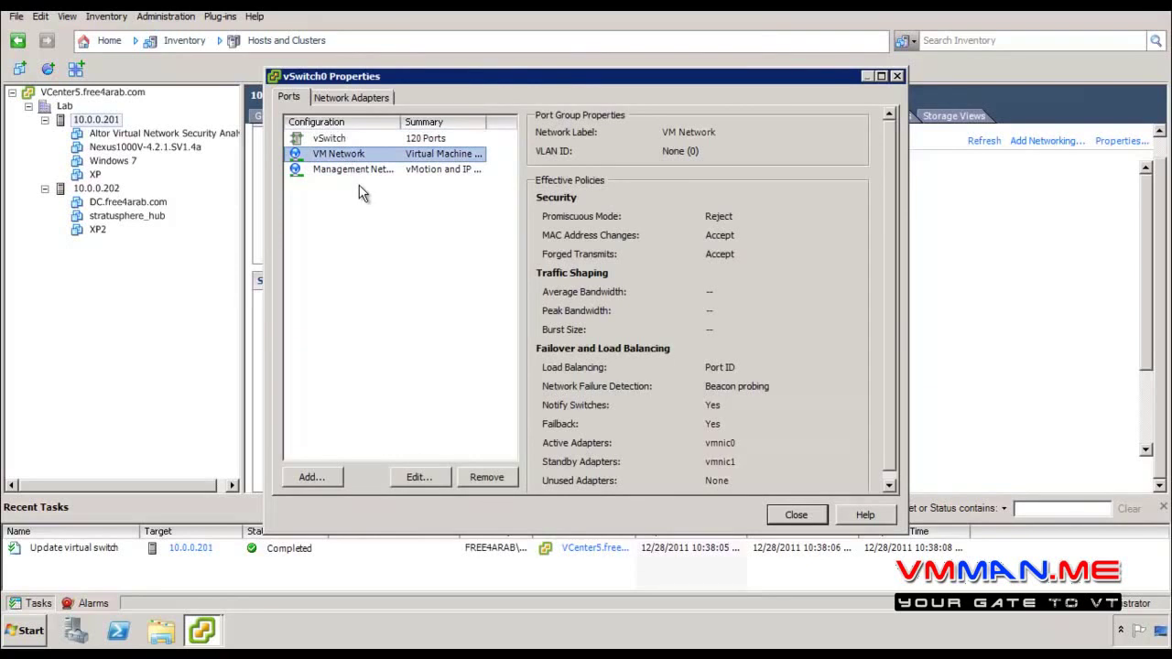
left_click(796, 515)
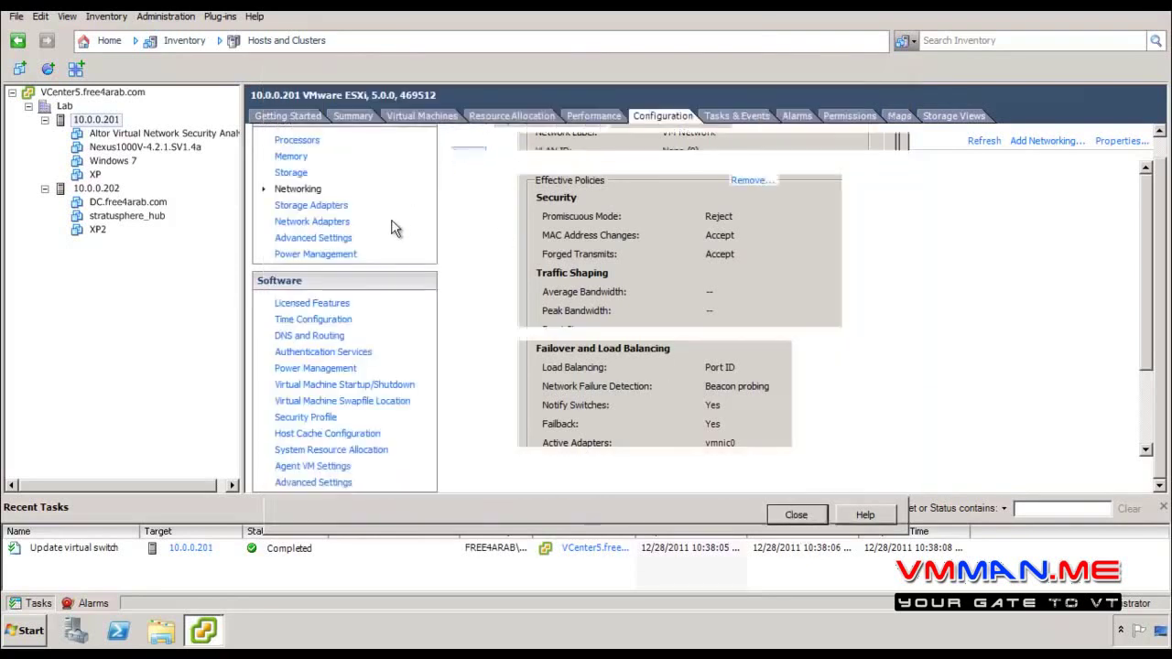
Look over the host's standard switches and check its IPv6 support setting in the networking properties without changing it
scroll(795, 435, "down", 3)
scroll(794, 434, "up", 3)
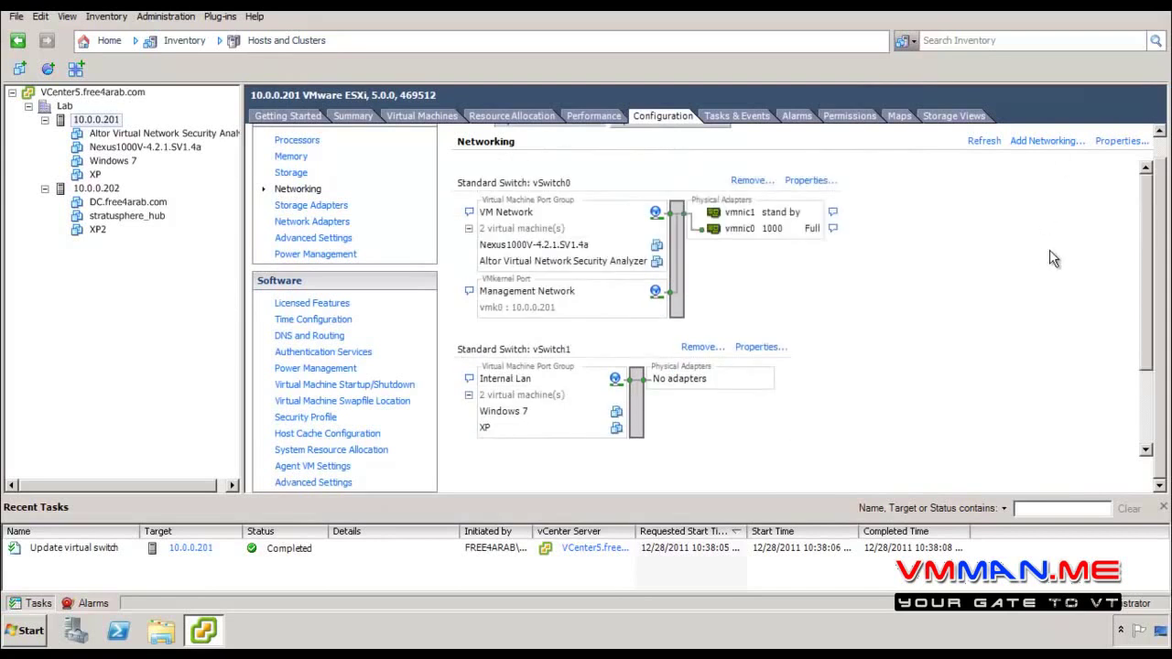
left_click(1121, 141)
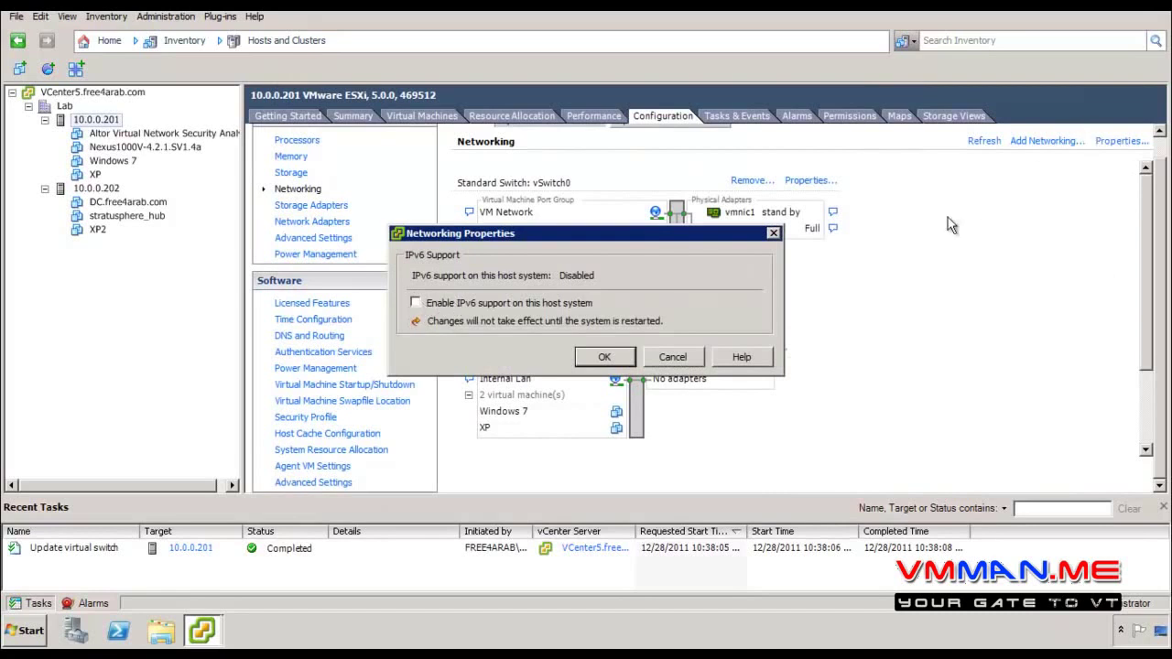
left_click(685, 359)
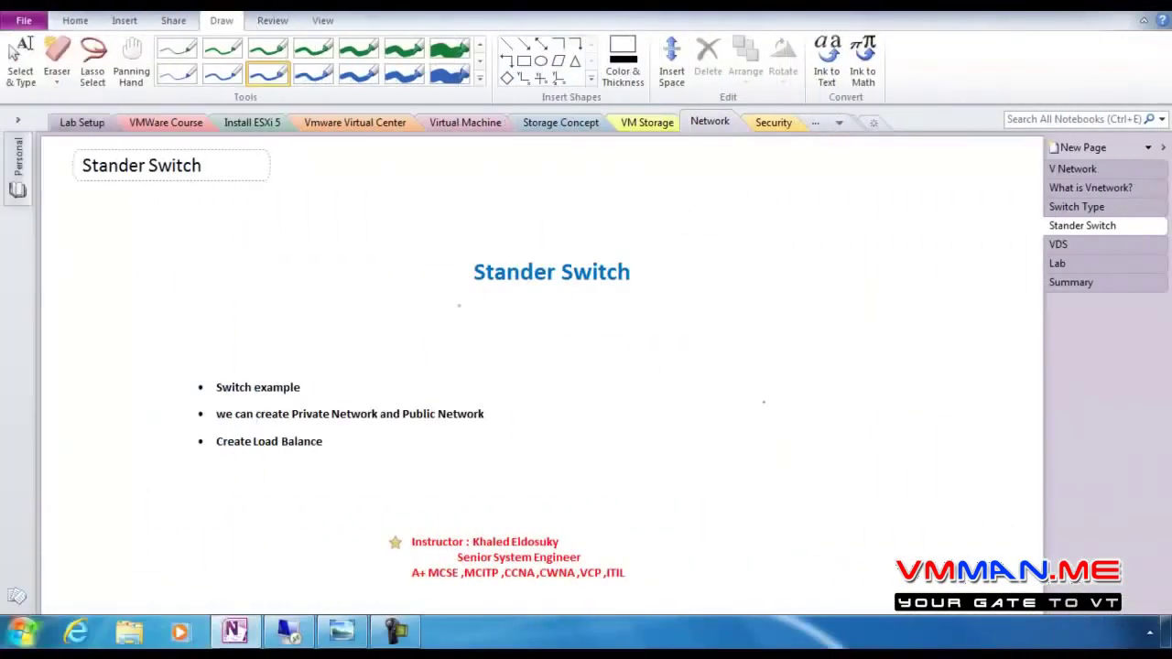
Switch to OneNote and underline the Stander Switch heading and the private/public network and Create Load Balance bullets in blue ink
left_click_drag(461, 299, 637, 301)
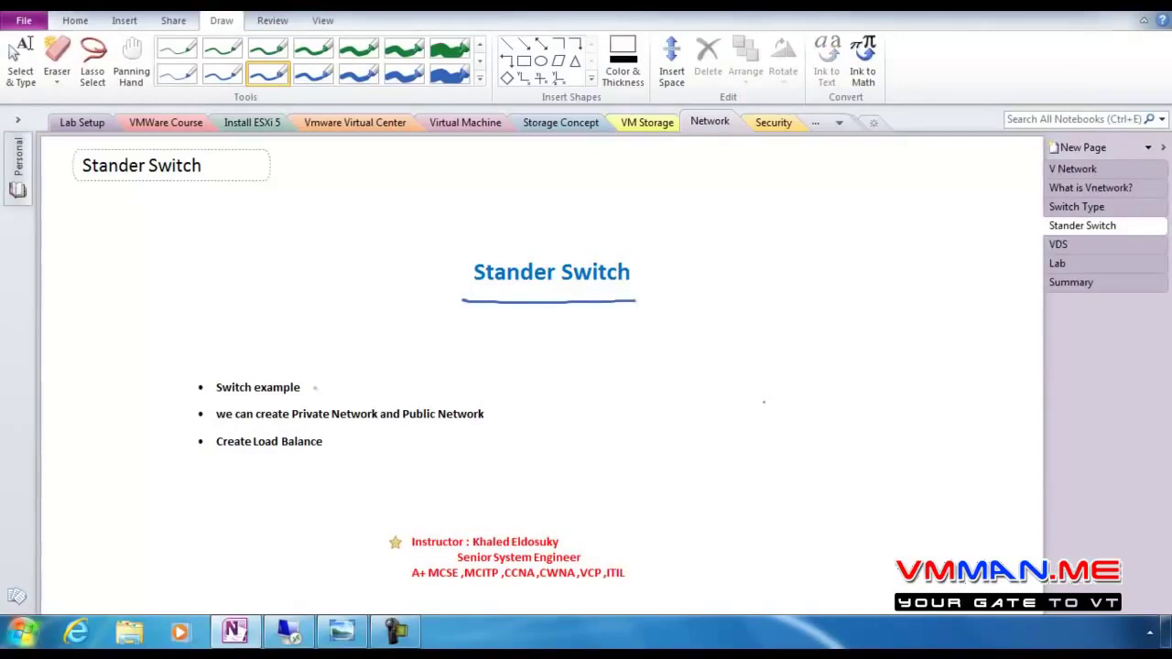
left_click_drag(216, 429, 494, 425)
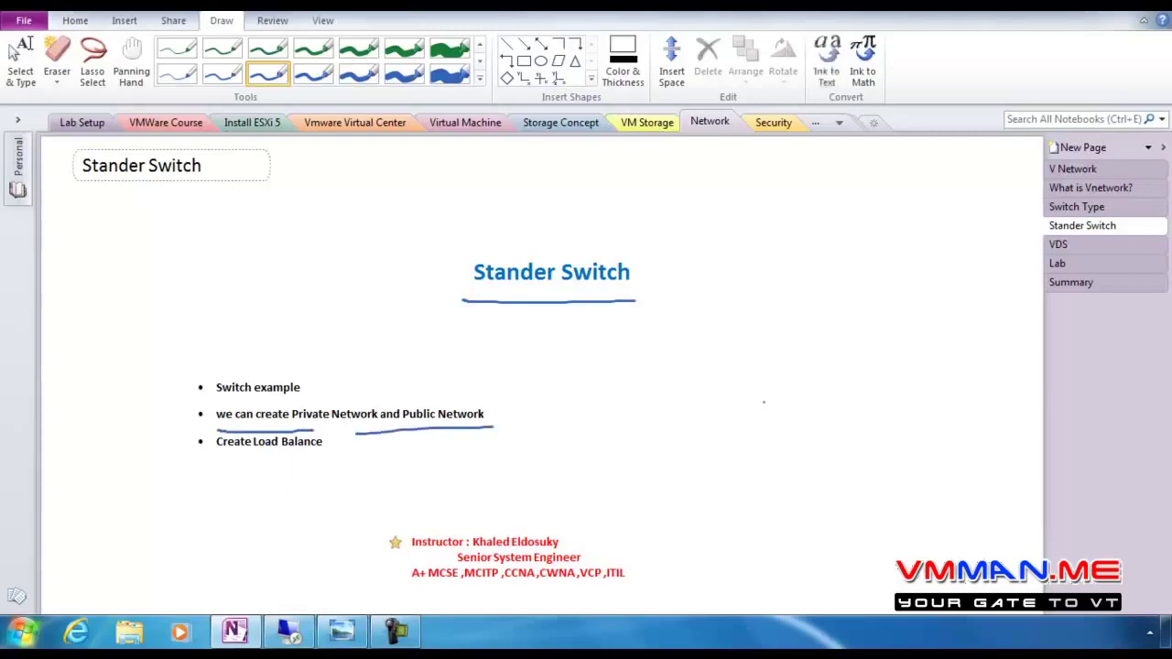
left_click_drag(209, 465, 333, 457)
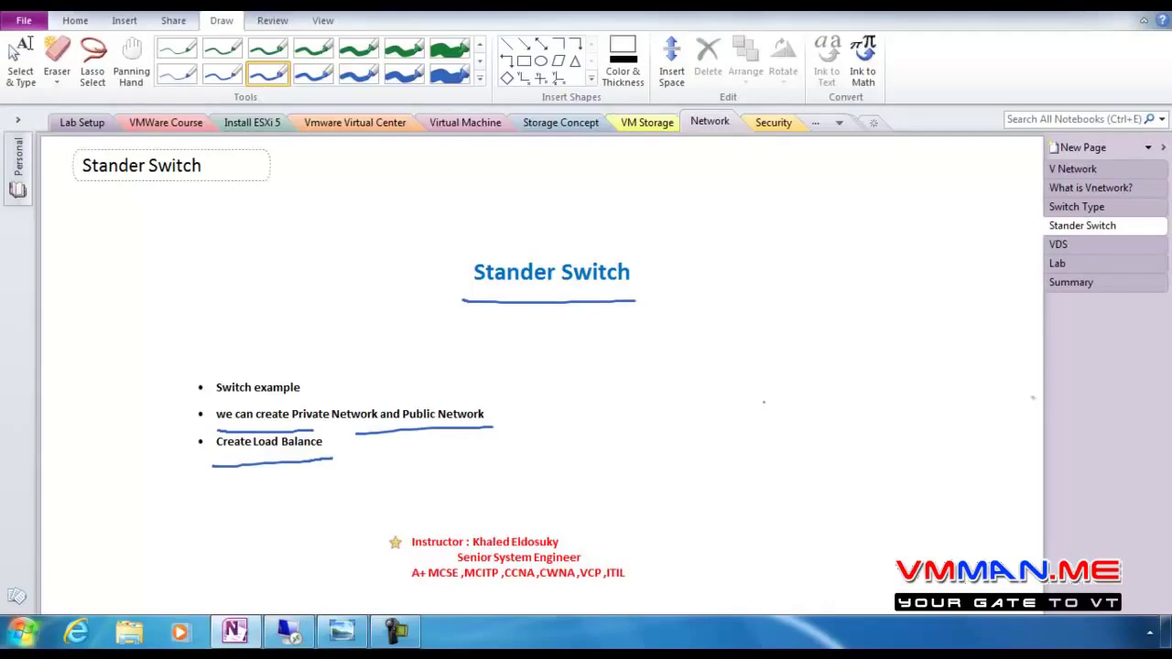
Open the VDS notes page and underline the Host 1 and Host 2 labels below the diagram
left_click(1066, 247)
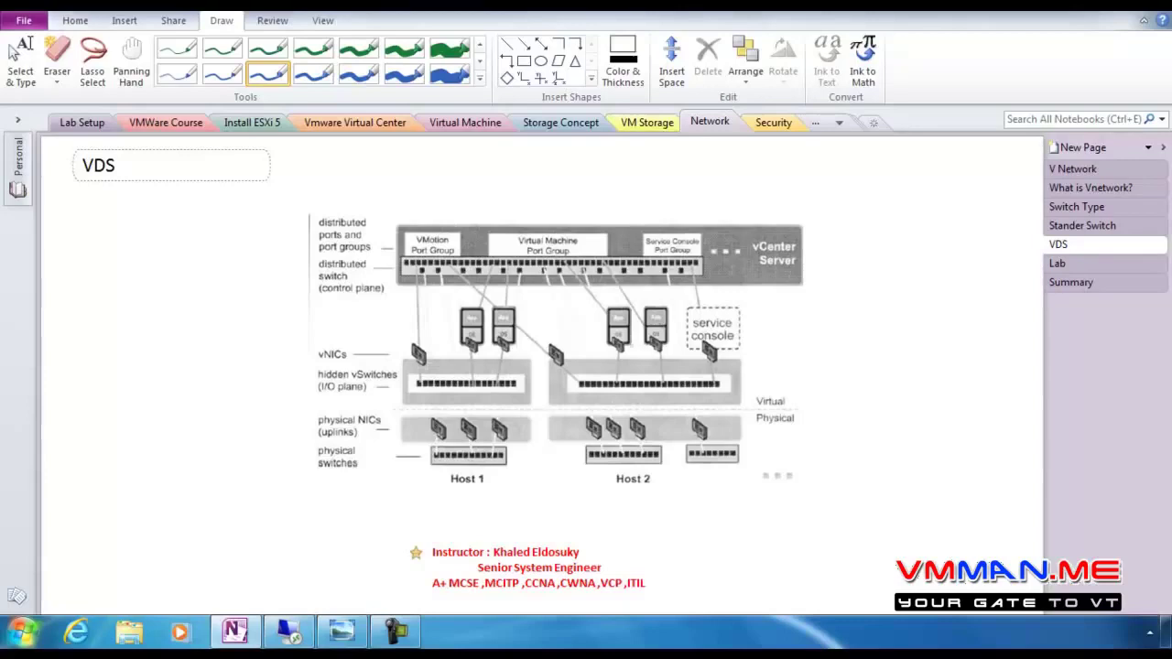
left_click_drag(502, 501, 411, 500)
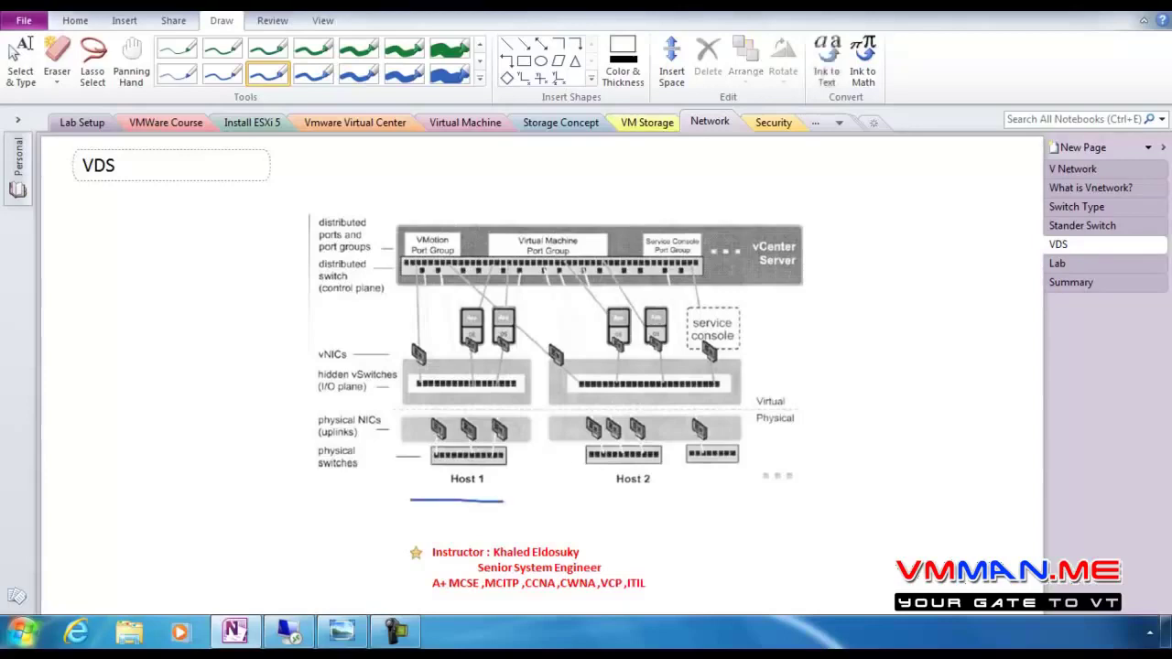
left_click_drag(582, 503, 680, 503)
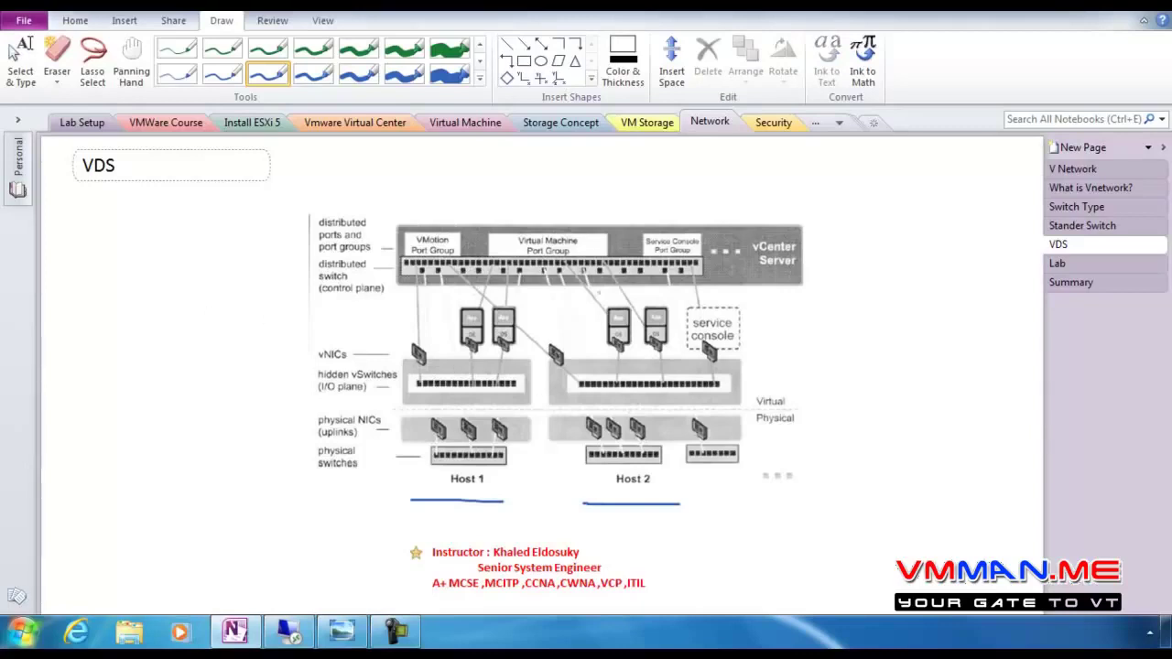
Trace the links from the distributed switch down to the virtual machines in blue ink and circle the whole distributed switch block
left_click_drag(628, 276, 658, 339)
left_click_drag(588, 268, 621, 339)
left_click_drag(526, 275, 502, 335)
left_click_drag(482, 269, 451, 326)
mouse_move(404, 273)
left_mouse_down()
mouse_move(401, 326)
mouse_move(454, 302)
mouse_move(784, 298)
mouse_move(687, 212)
mouse_move(368, 225)
mouse_move(365, 282)
left_mouse_up()
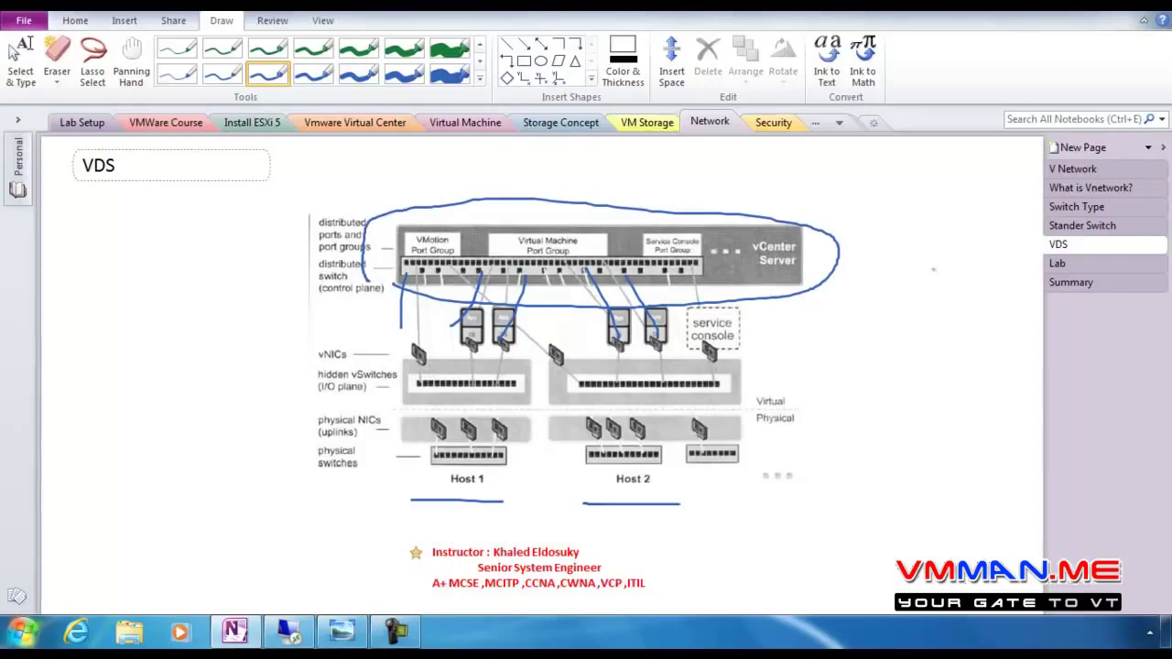
mouse_move(749, 280)
left_mouse_down()
mouse_move(828, 249)
mouse_move(754, 223)
mouse_move(751, 284)
left_mouse_up()
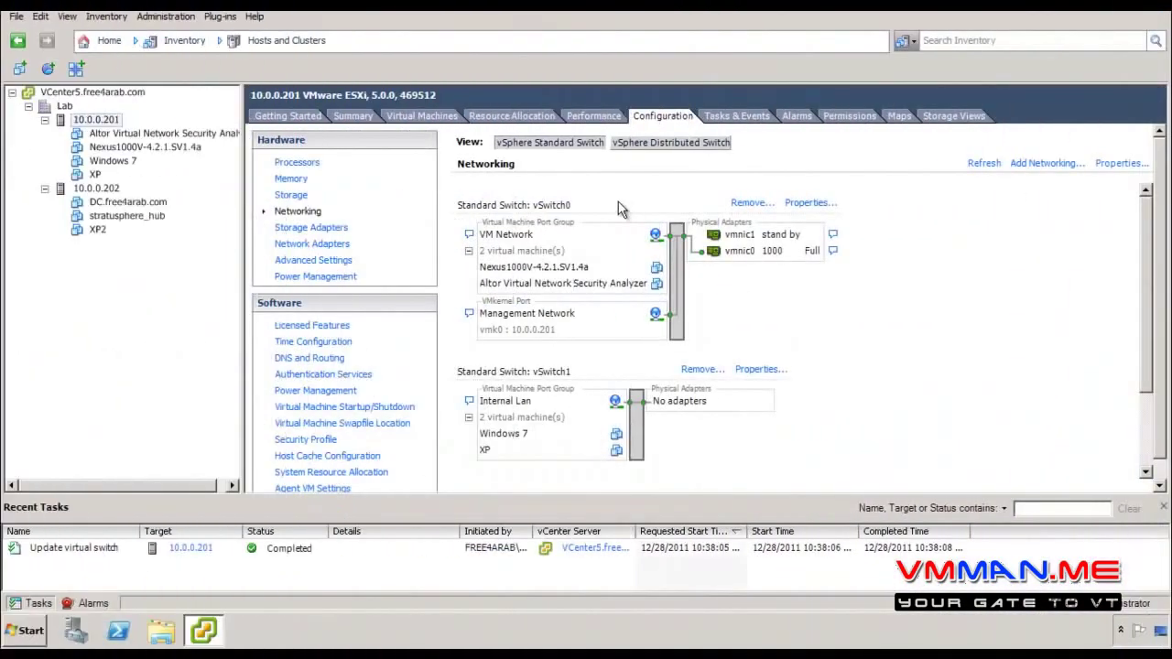
Switch back to the vSphere Client, show the host's vSphere Distributed Switch view, and go to the Networking inventory
left_click(638, 142)
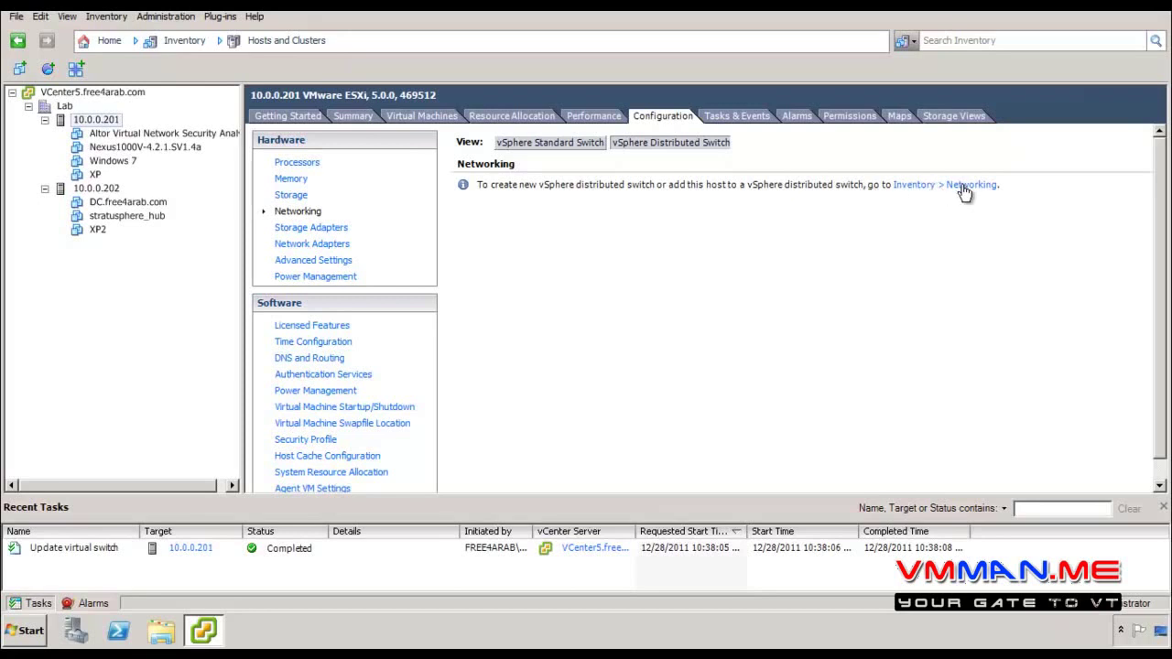
left_click(203, 44)
mouse_move(210, 62)
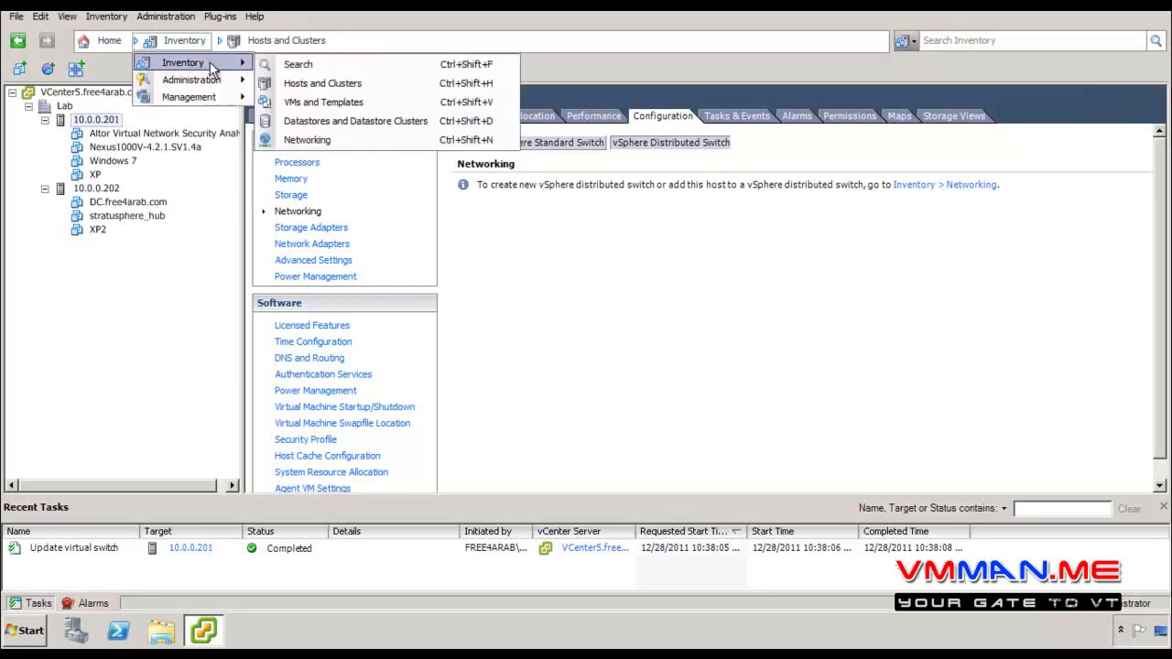
left_click(298, 136)
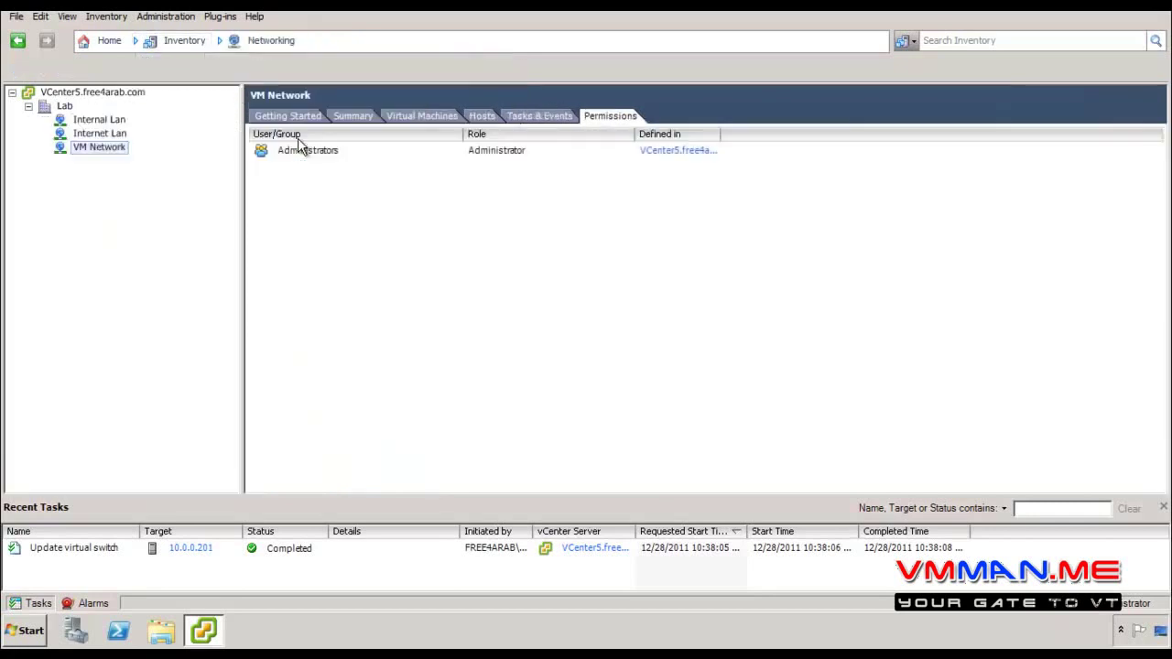
Look through the Internet Lan, VM Network and Internal Lan networks under the Lab datacenter
left_click(60, 207)
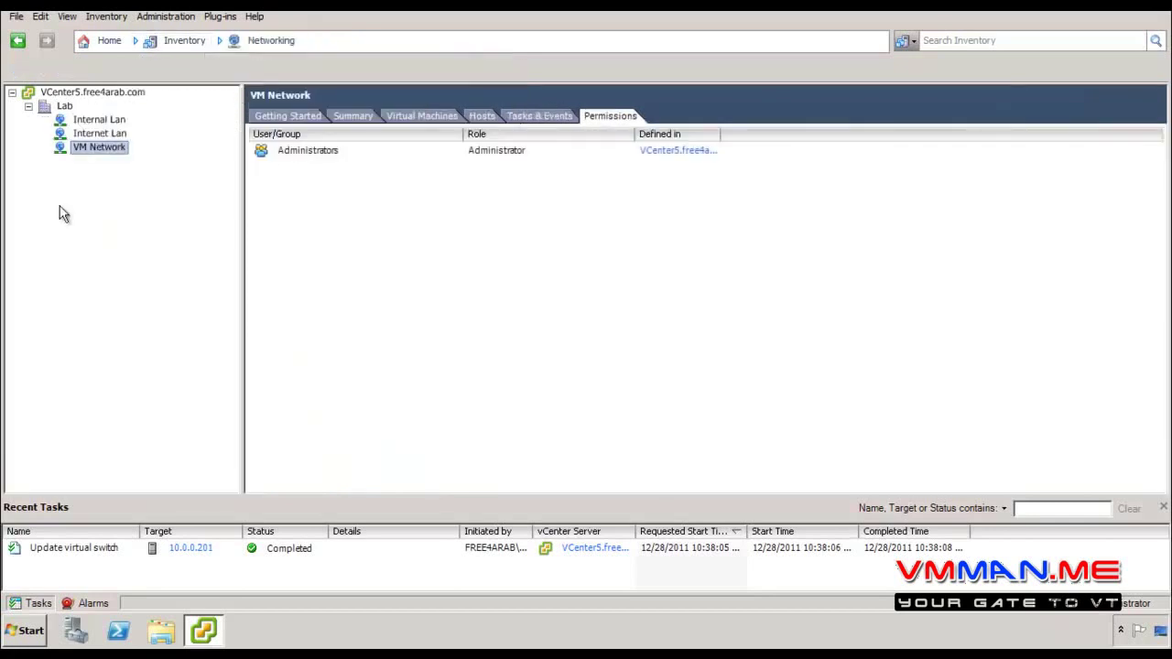
left_click(79, 133)
left_click(84, 147)
left_click(82, 137)
left_click(82, 145)
left_click(92, 135)
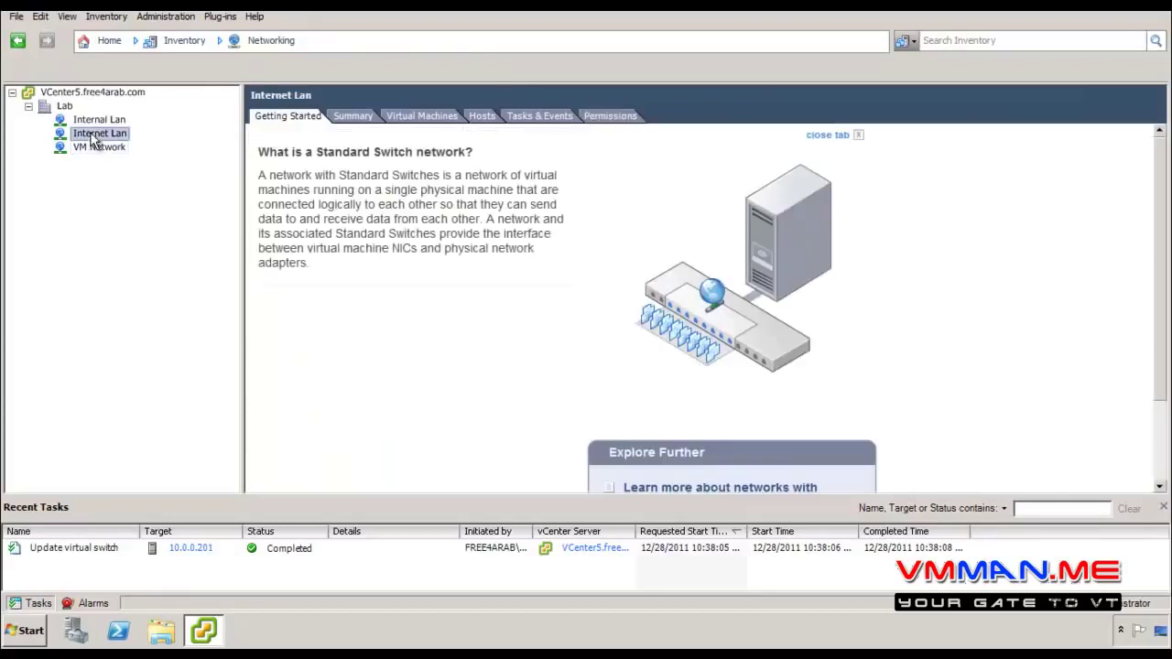
left_click(91, 121)
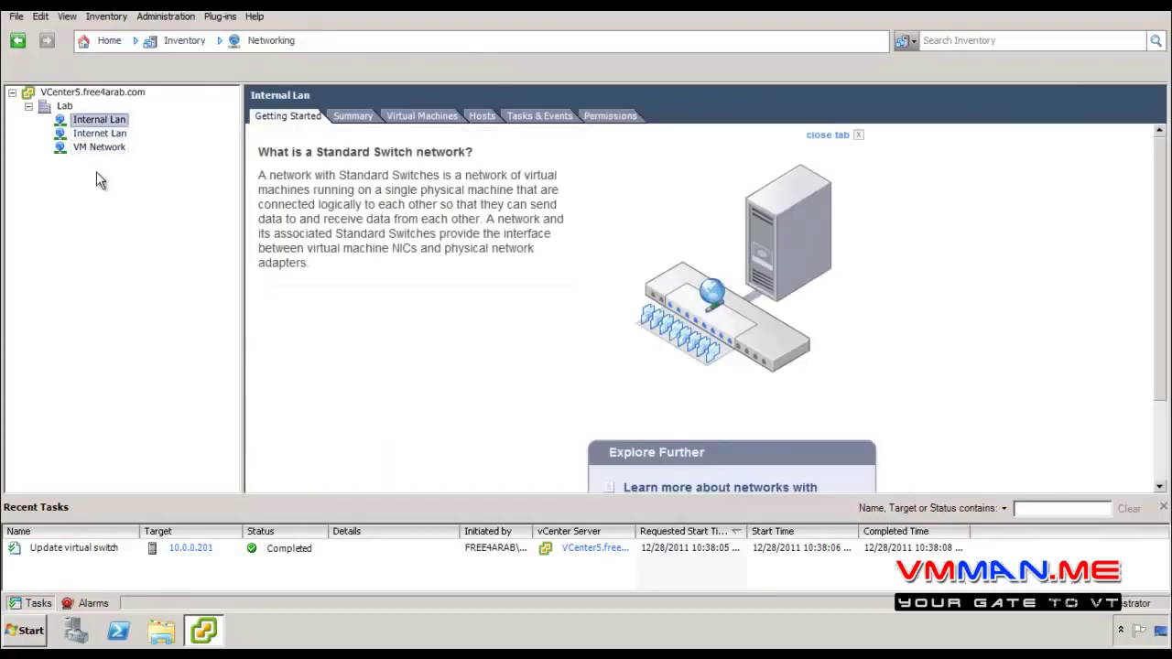
Examine the Internal Lan network's summary, its attached virtual machines and its hosts
left_click(361, 118)
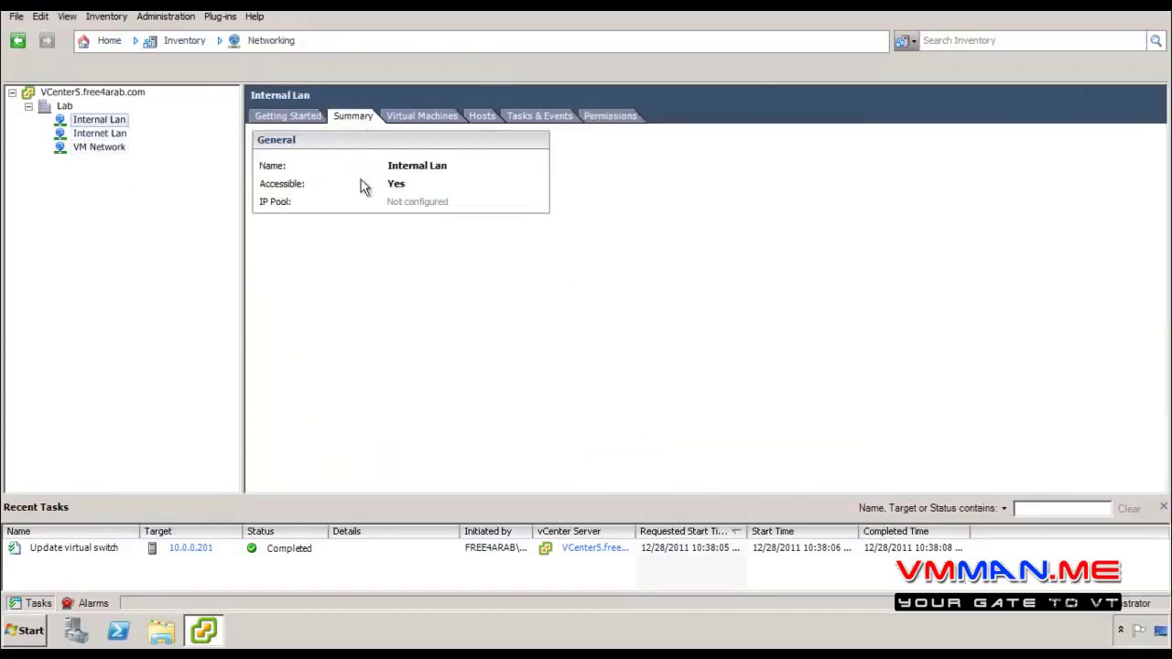
left_click(422, 115)
left_click_drag(430, 235, 312, 182)
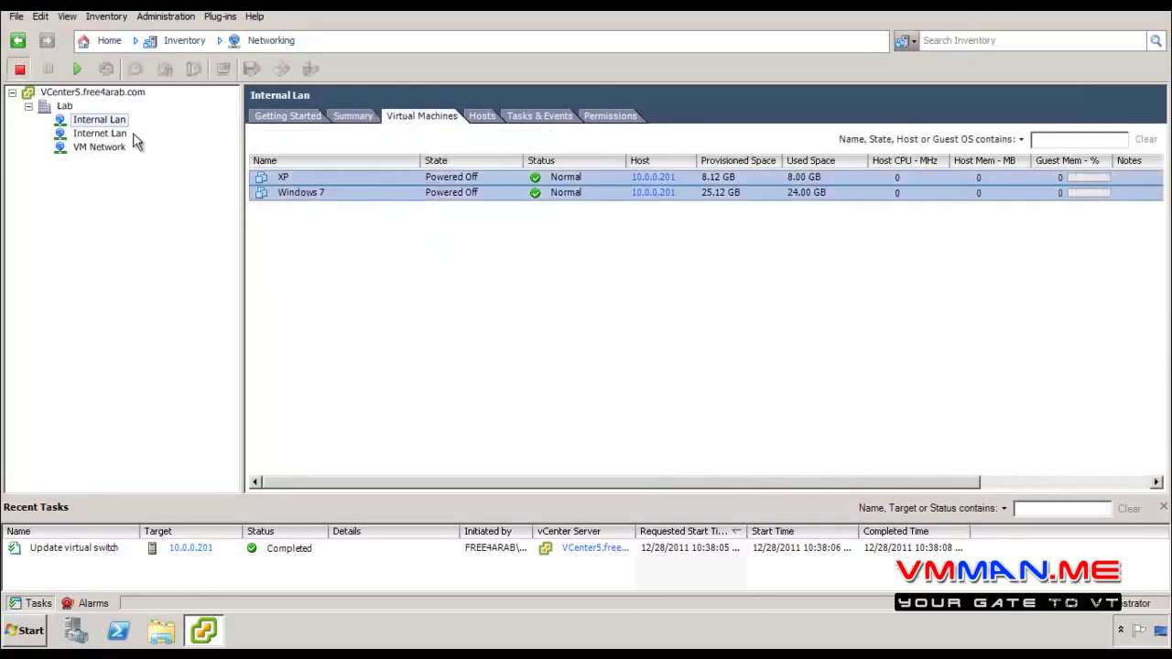
left_click(488, 115)
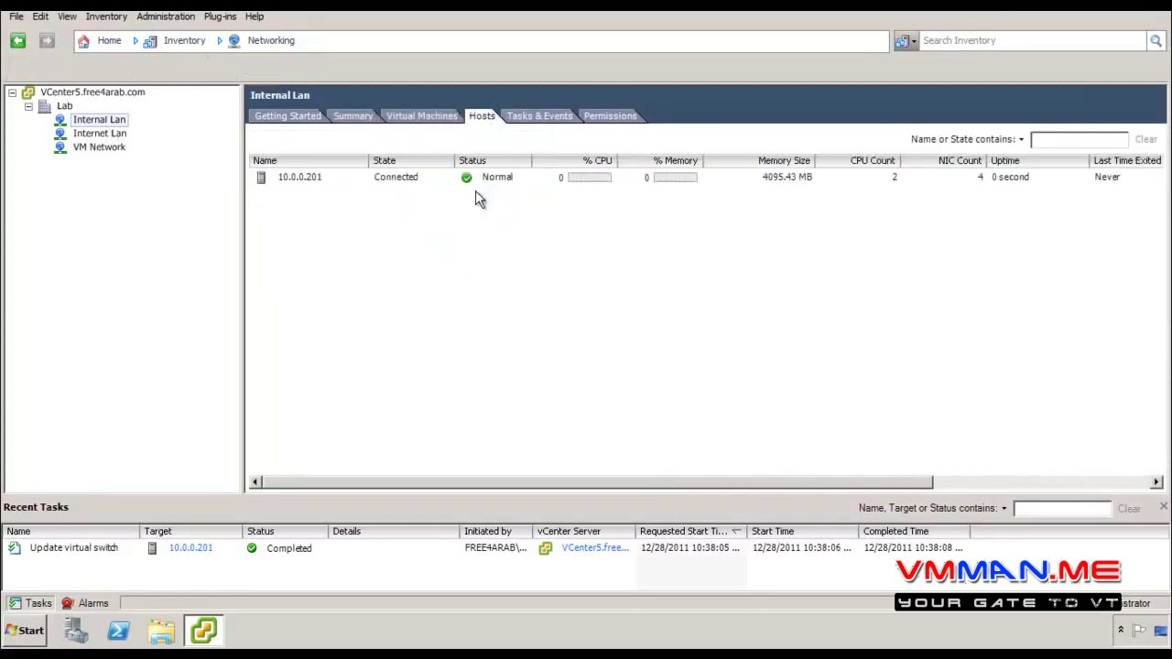
Check the Internet Lan network's summary and its attached virtual machines
left_click(478, 179)
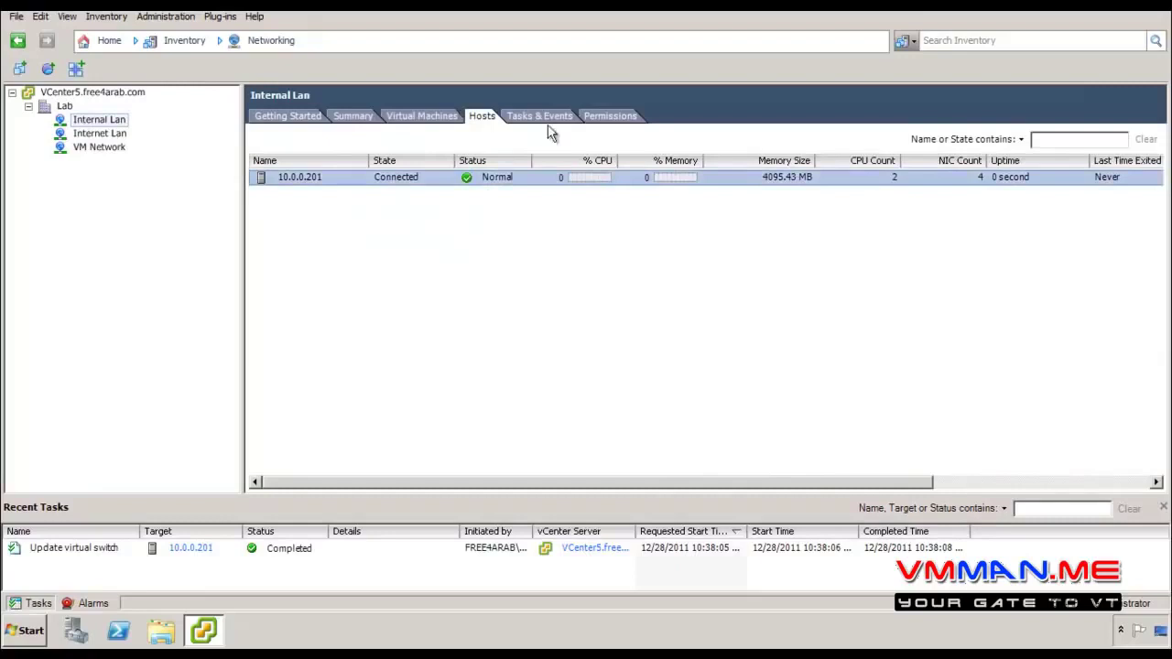
left_click(106, 135)
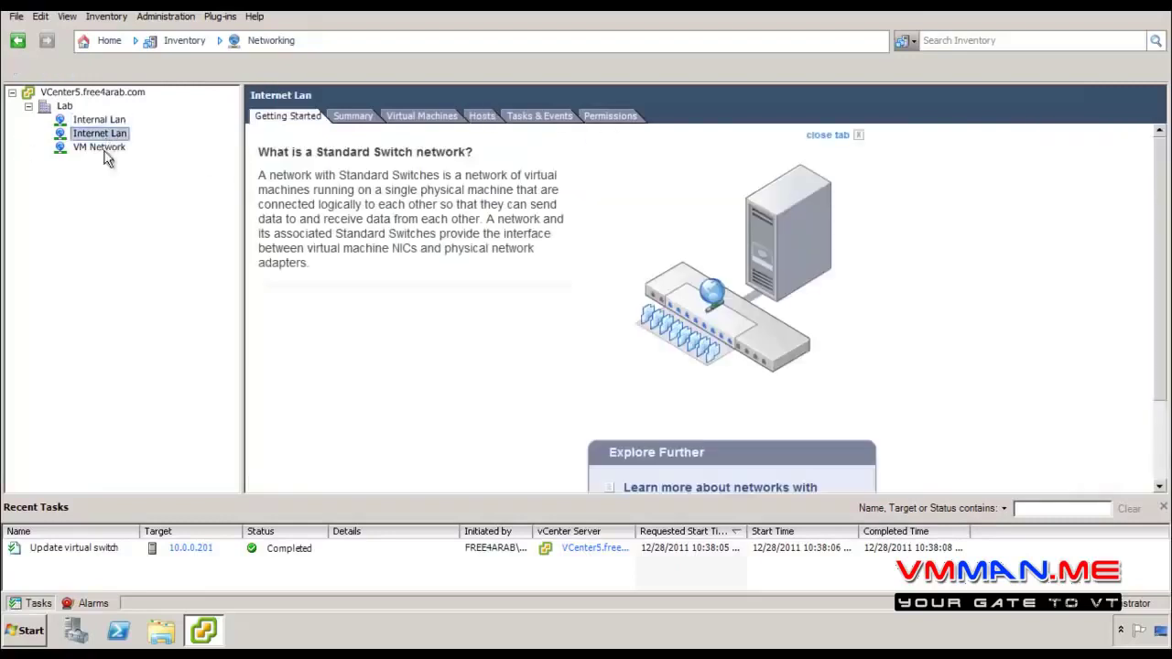
left_click(353, 115)
left_click(414, 117)
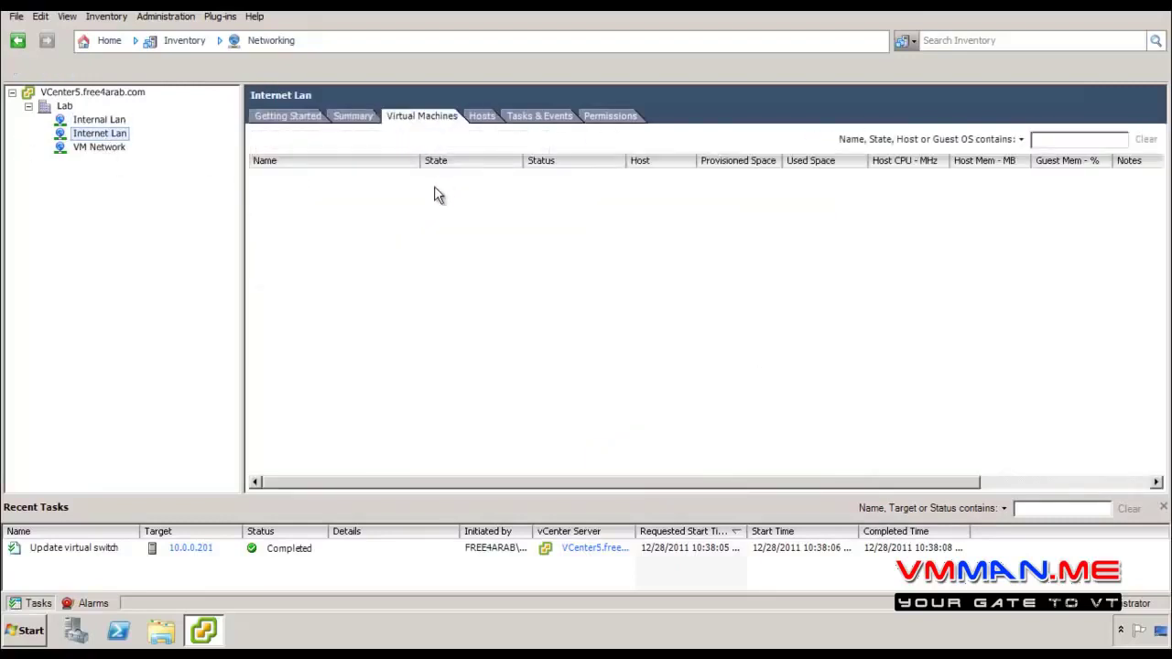
Examine the virtual machines attached to the VM Network and the hosts that carry it
left_click(99, 147)
left_click(420, 117)
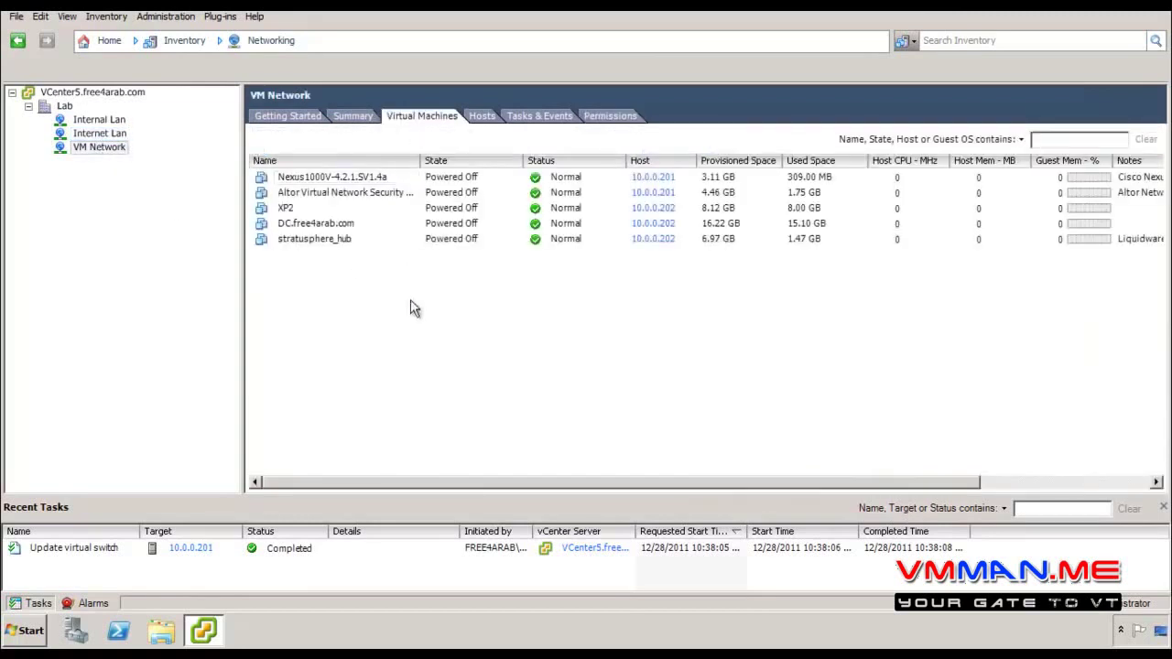
left_click_drag(385, 180, 403, 243)
left_click(482, 116)
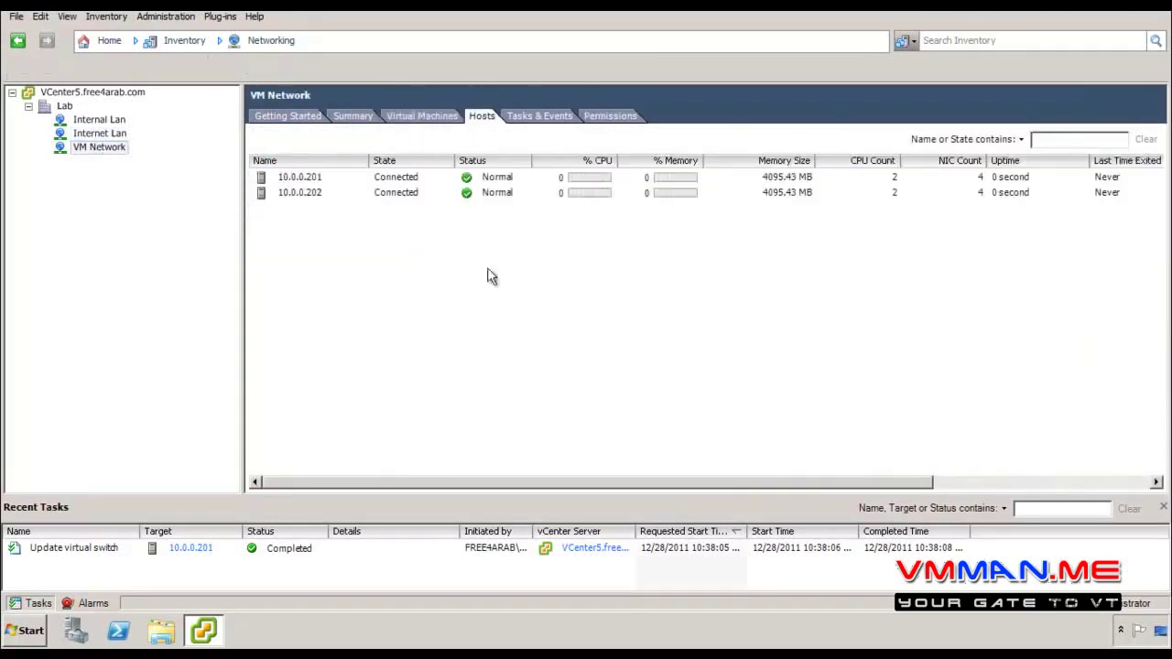
left_click_drag(431, 164, 183, 484)
left_click(333, 388)
Begin creating a version 5.0.0 vSphere distributed switch named DVS in the Lab datacenter and continue to host selection
left_click(66, 107)
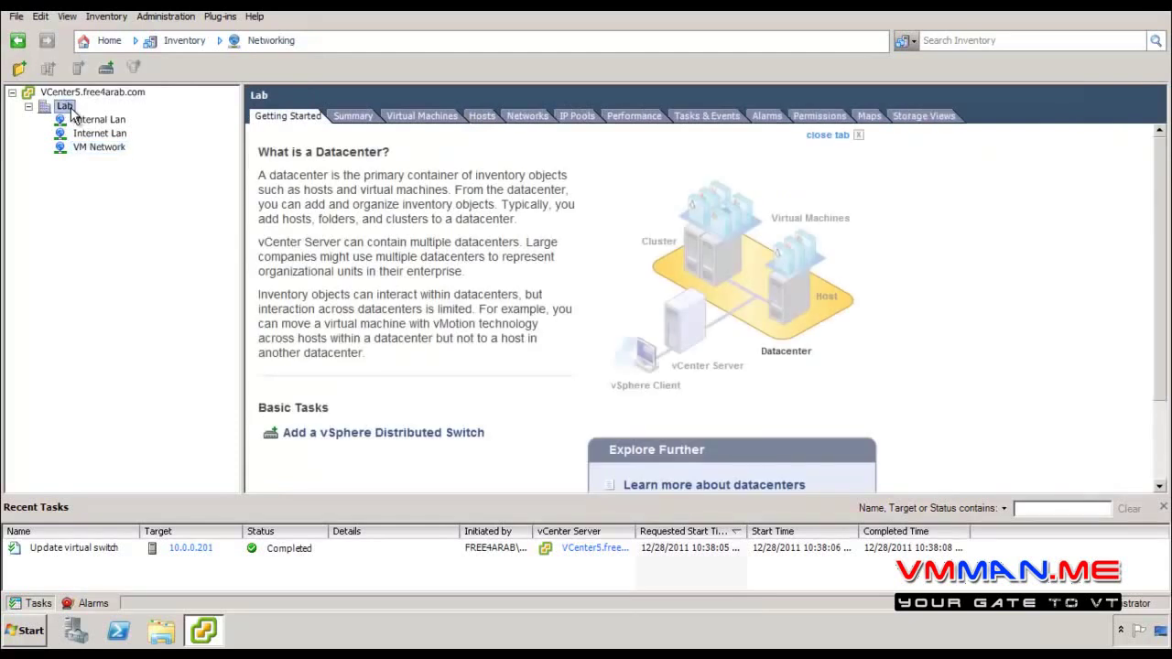
right_click(65, 109)
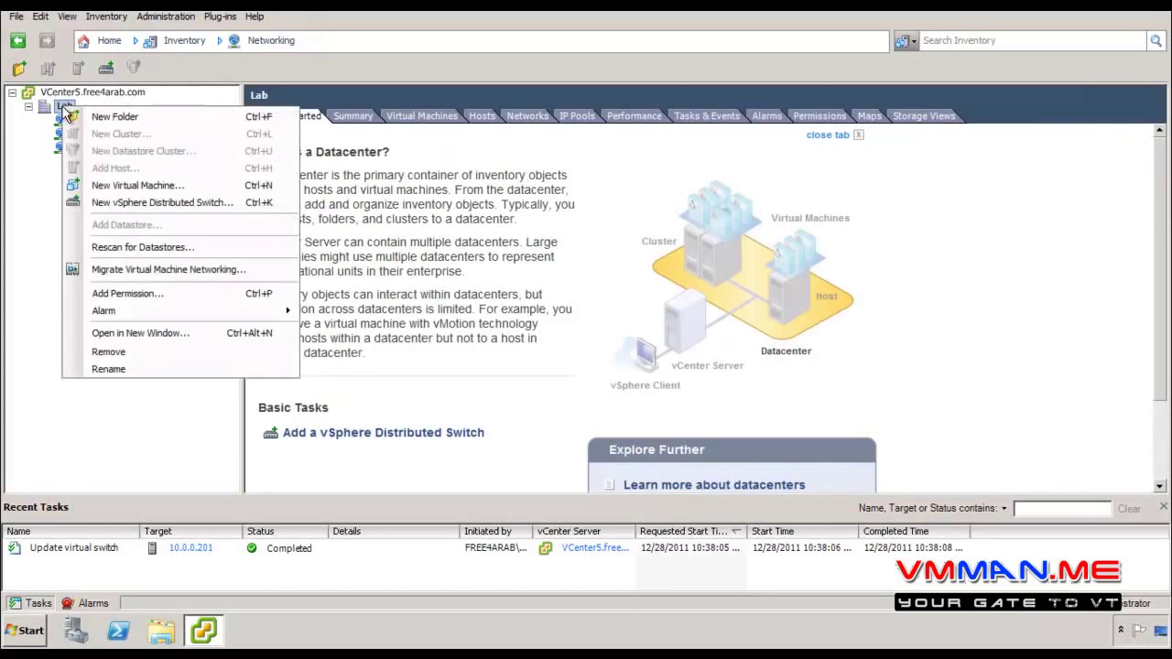
left_click(105, 205)
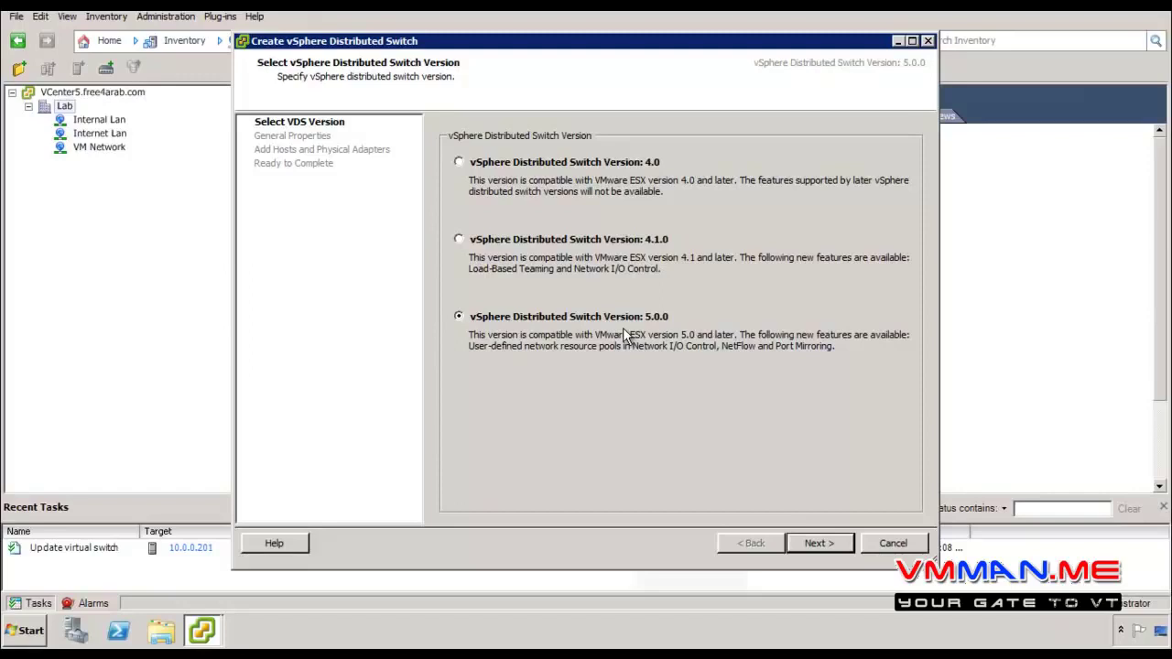
left_click(818, 543)
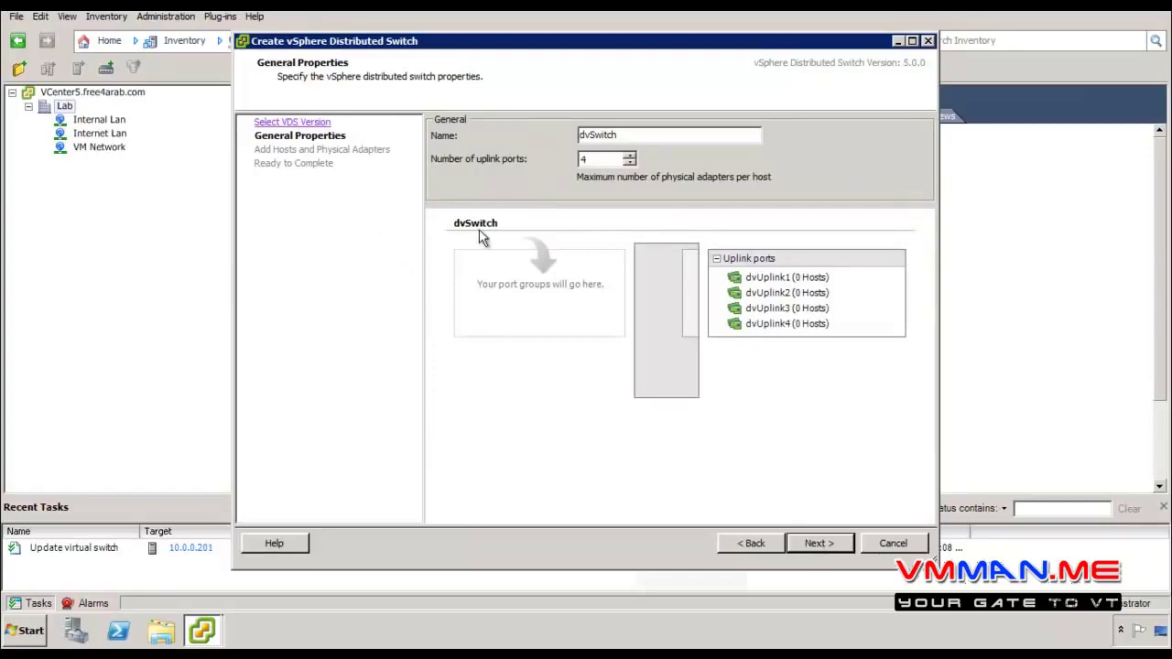
left_click_drag(630, 134, 572, 135)
type("DVS")
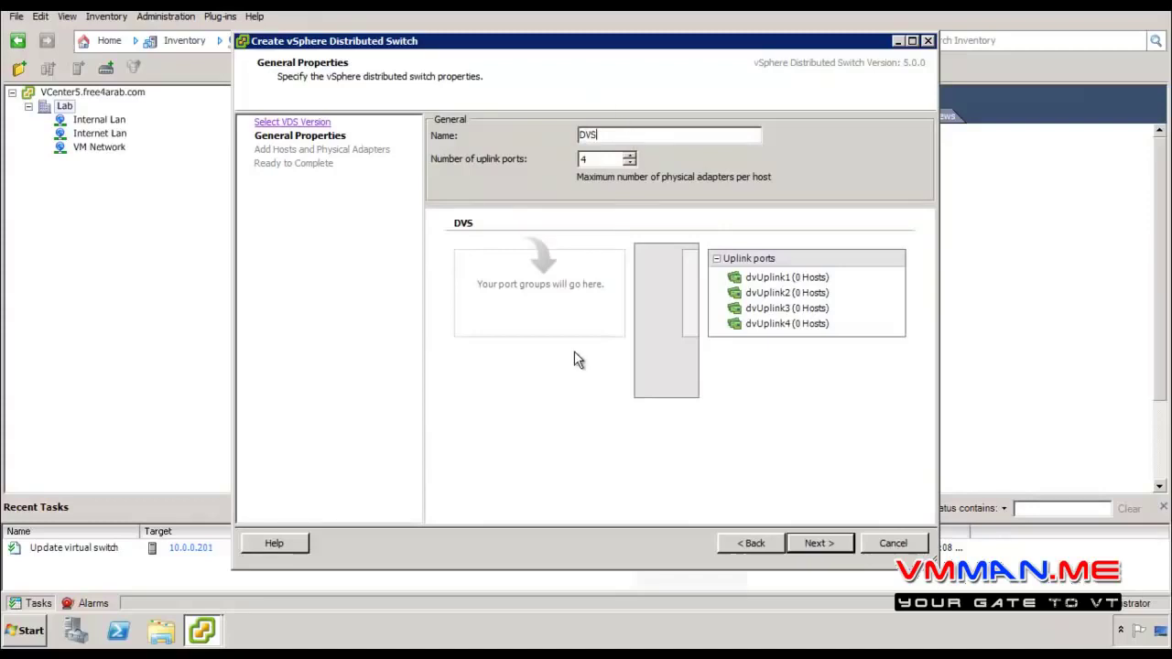
double_click(595, 159)
left_click(813, 545)
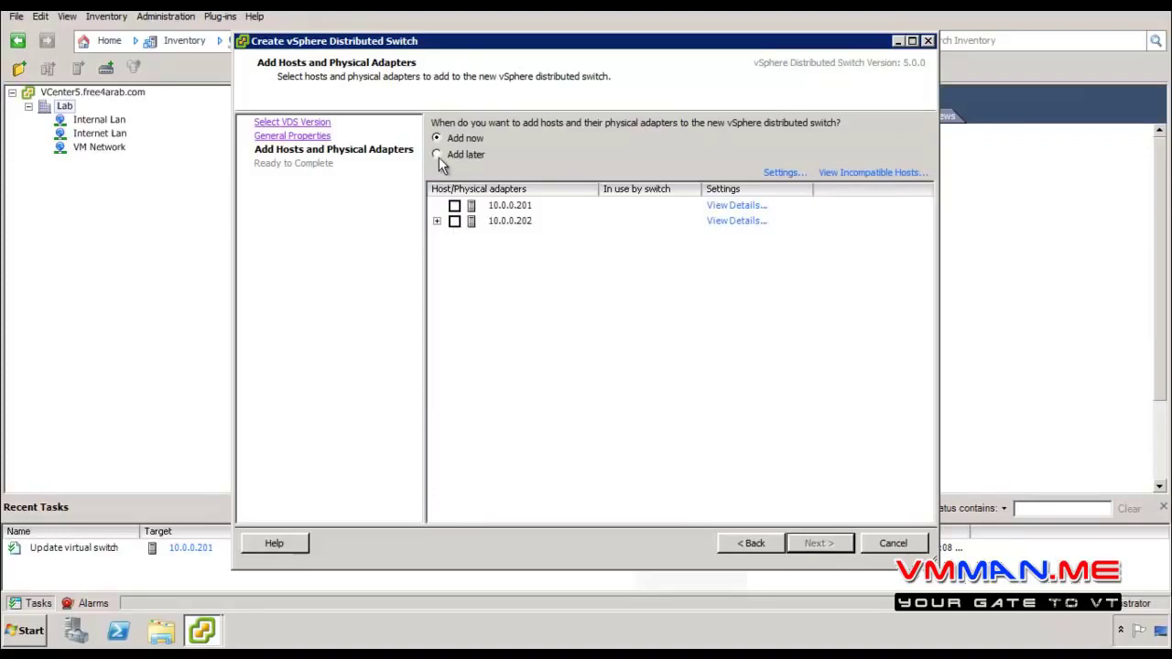
Try to add hosts 10.0.0.201 and 10.0.0.202 to the DVS switch and compare their available physical adapters
left_click(455, 206)
left_click(454, 222)
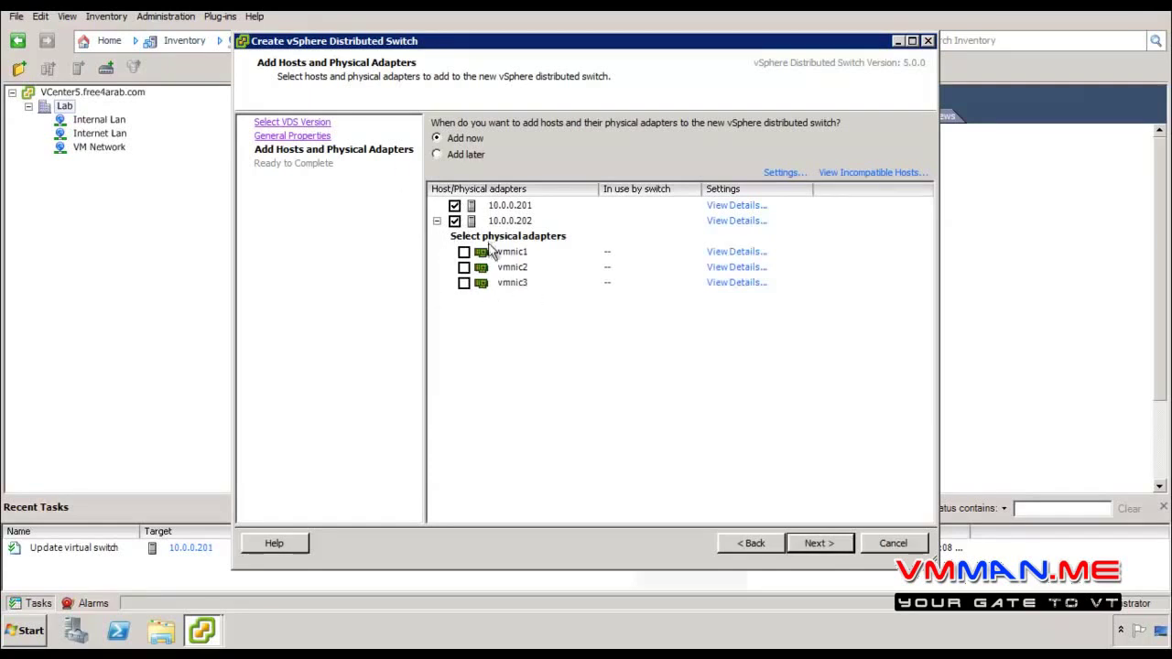
left_click(501, 212)
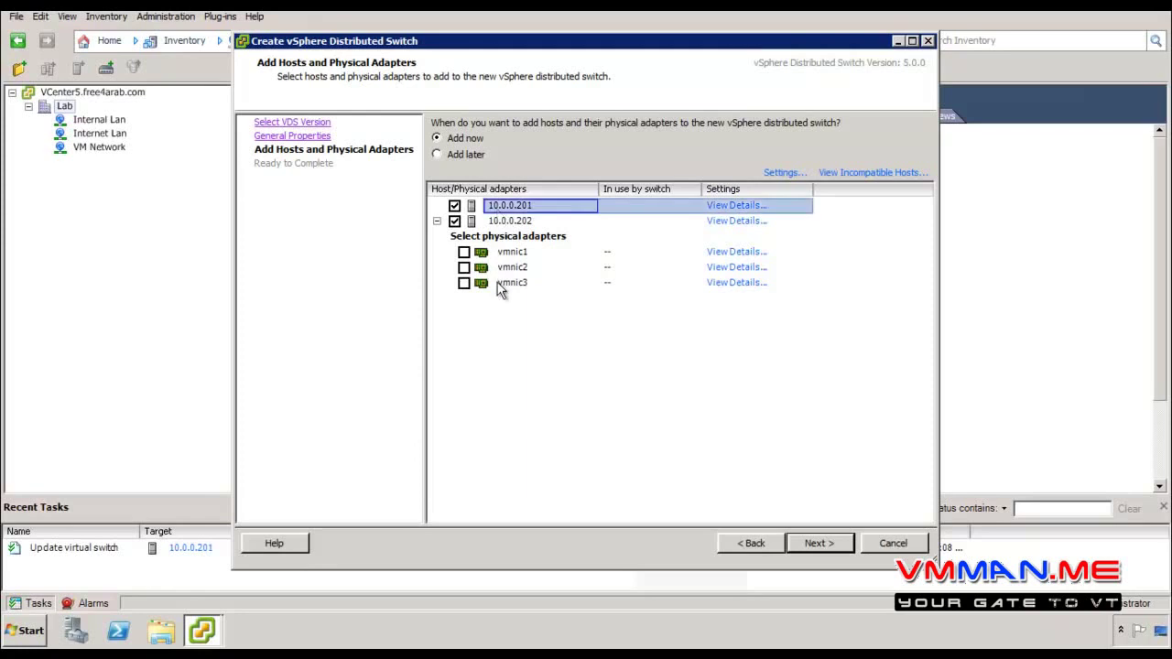
left_click(495, 222)
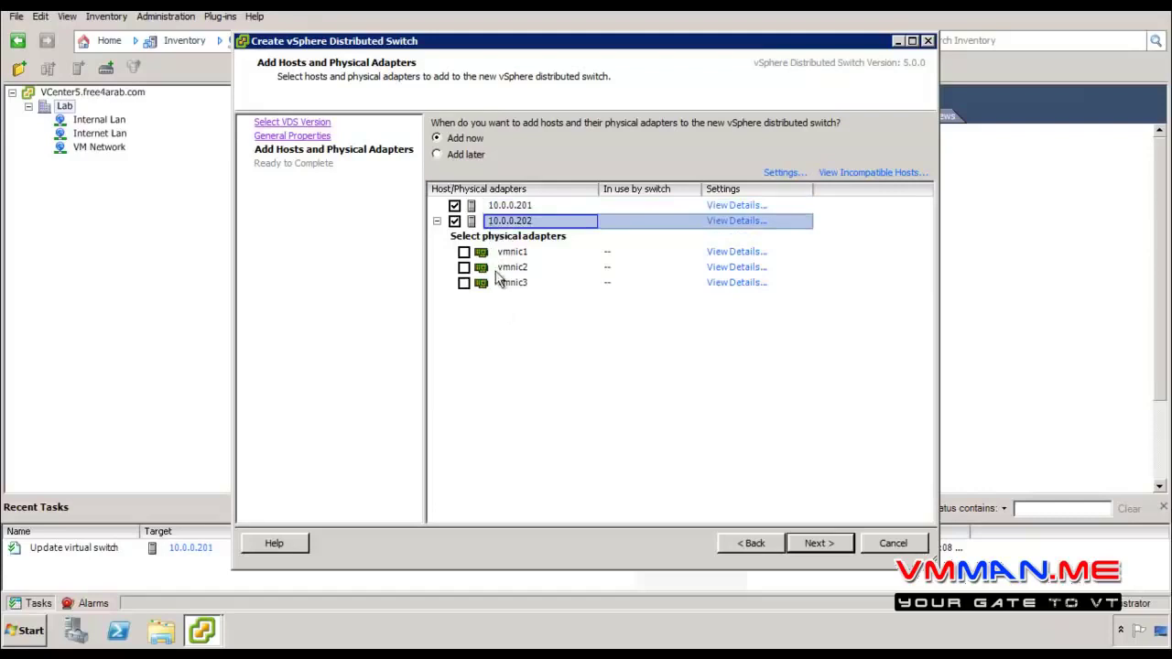
left_click(493, 208)
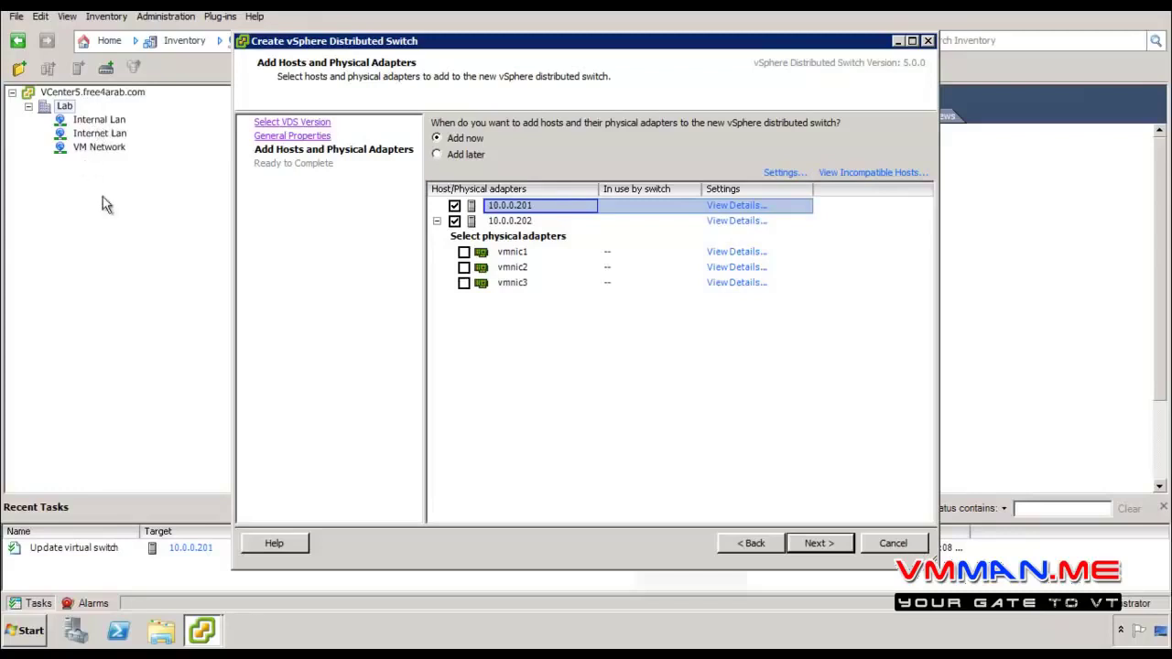
left_click(517, 222)
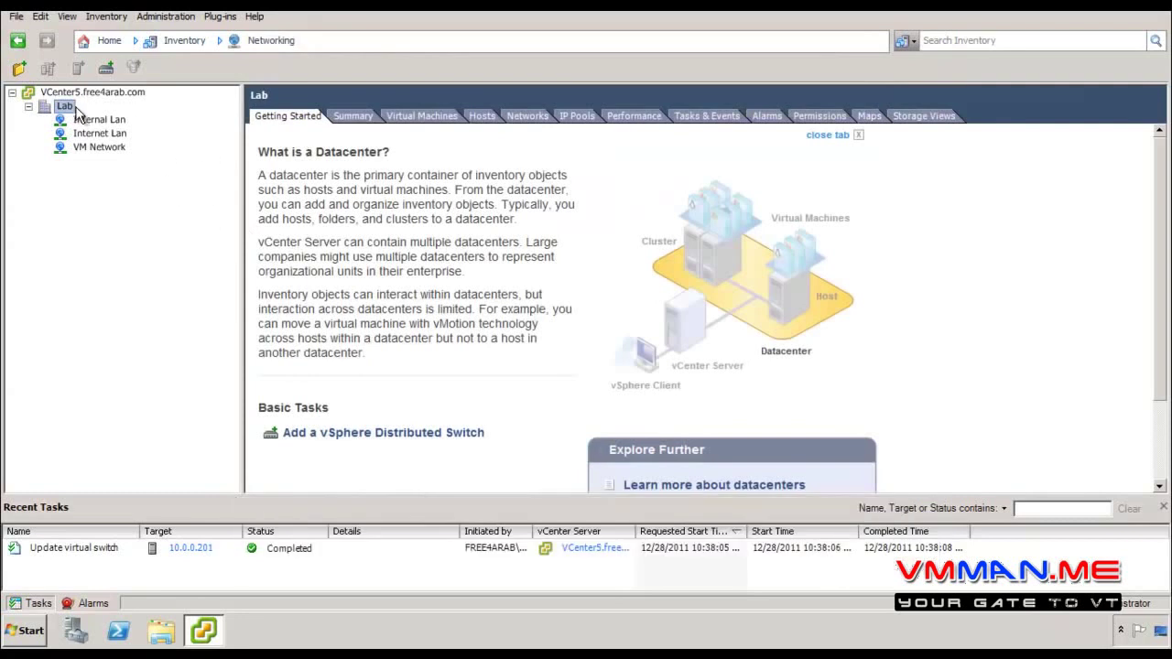
Go to the Hosts and Clusters inventory and remove standard switches vSwitch1 and vSwitch2 from host 10.0.0.201
left_click(89, 122)
right_click(91, 125)
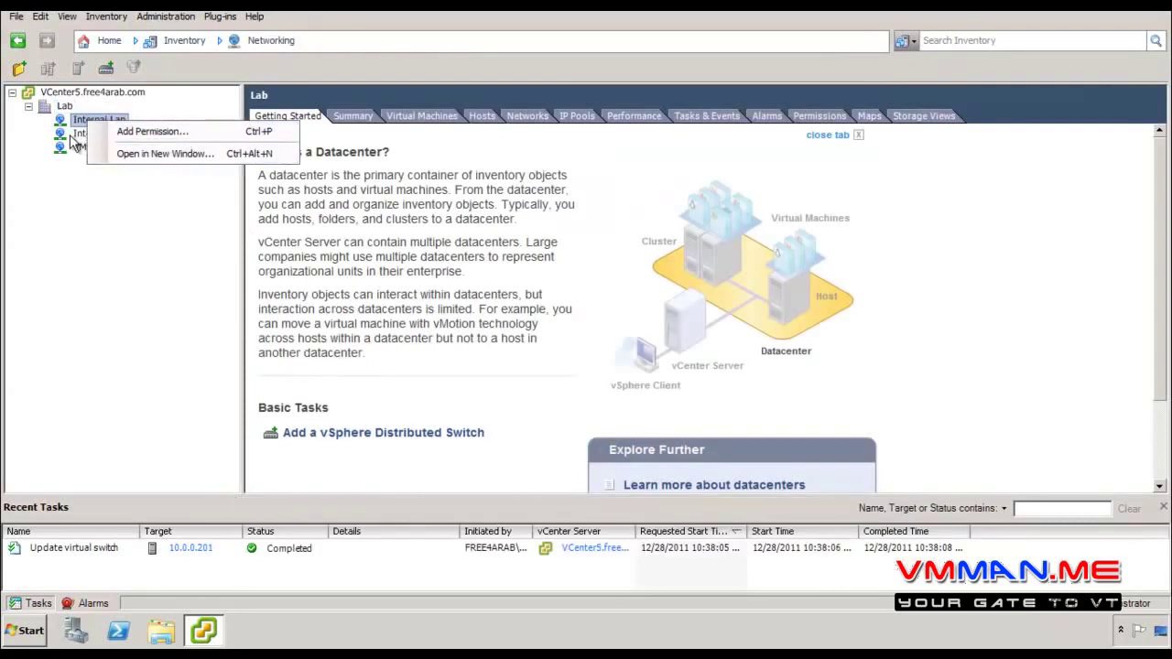
left_click(178, 48)
left_click(179, 48)
mouse_move(194, 63)
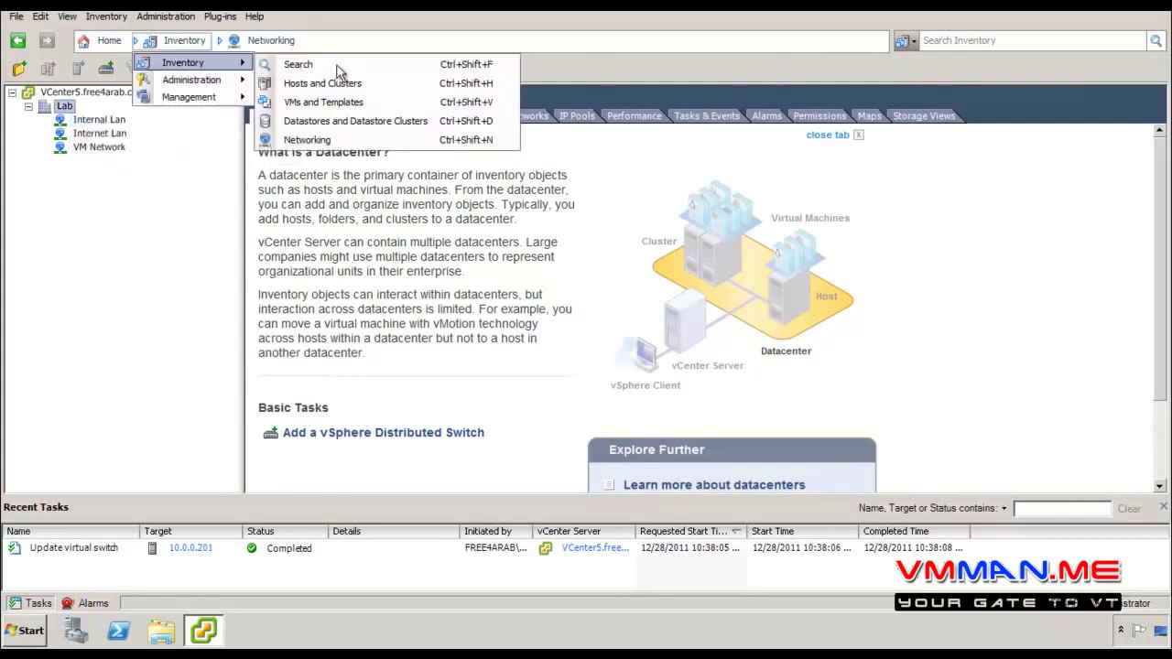
left_click(322, 83)
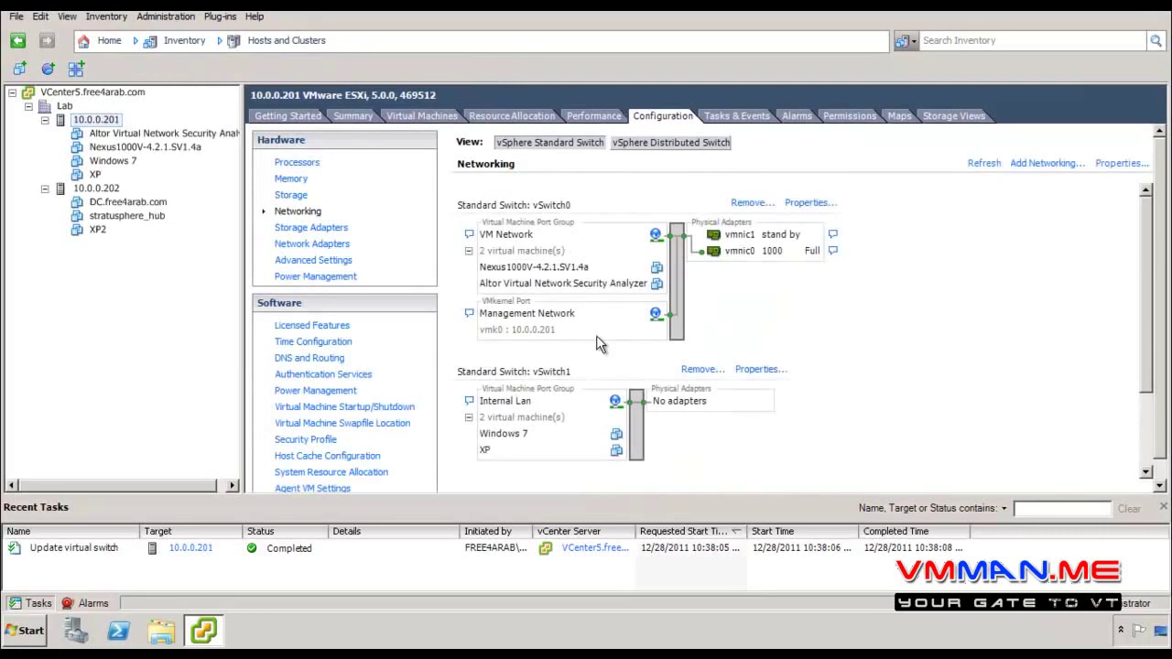
scroll(596, 335, "down", 3)
left_click(701, 263)
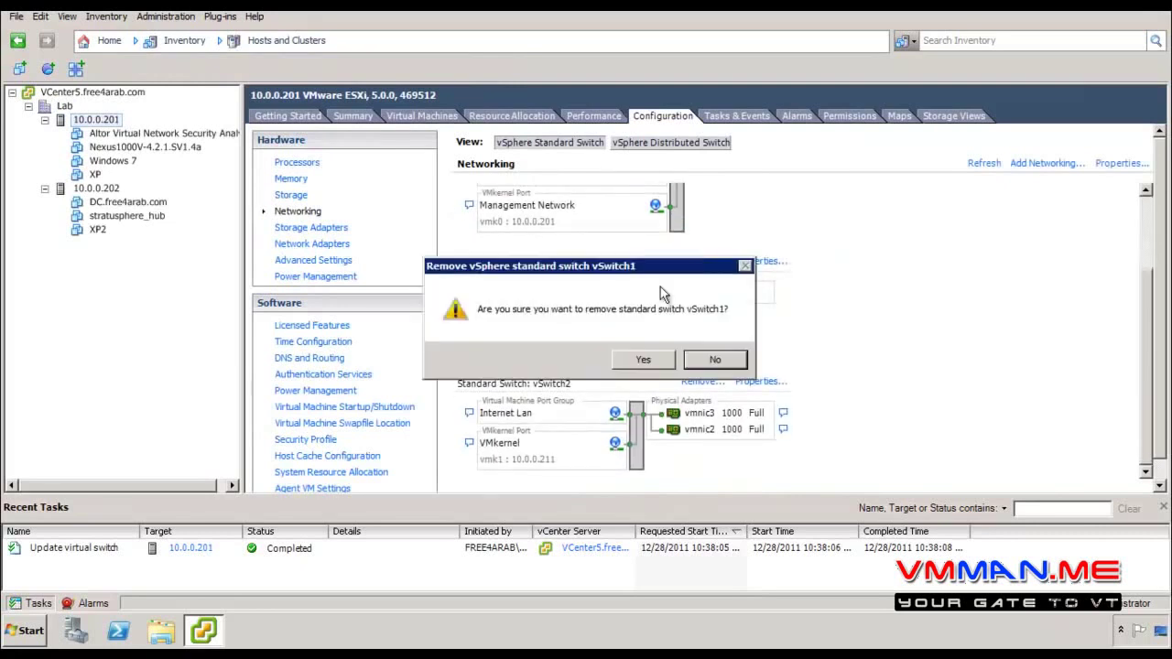
left_click(644, 363)
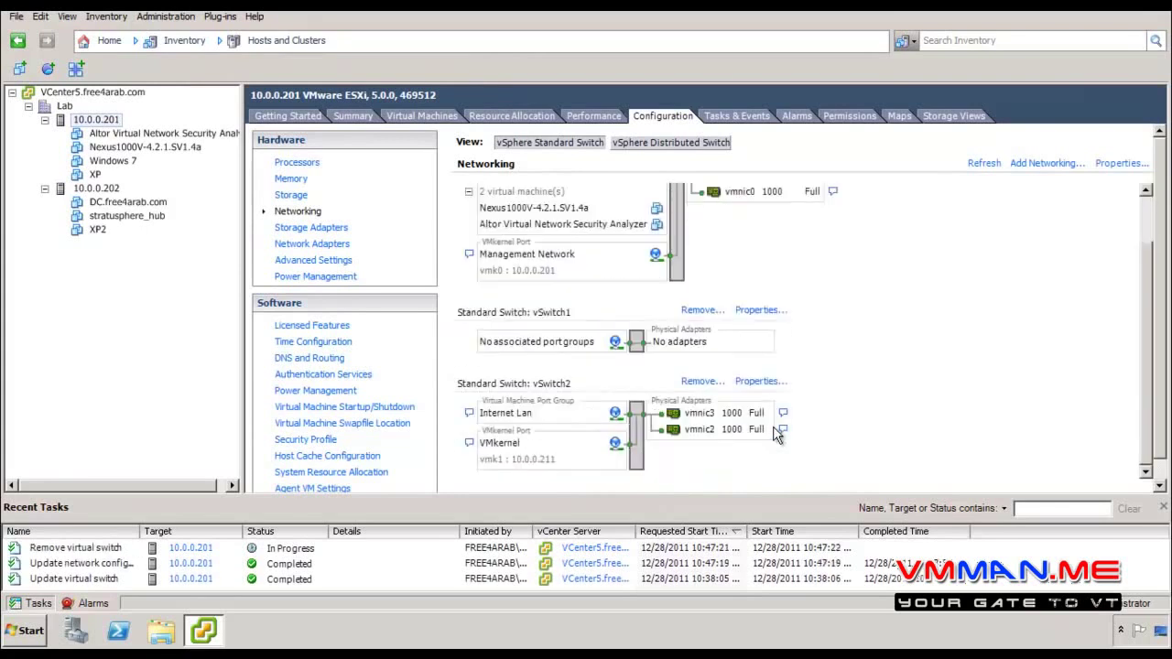
left_click(702, 370)
left_click(663, 364)
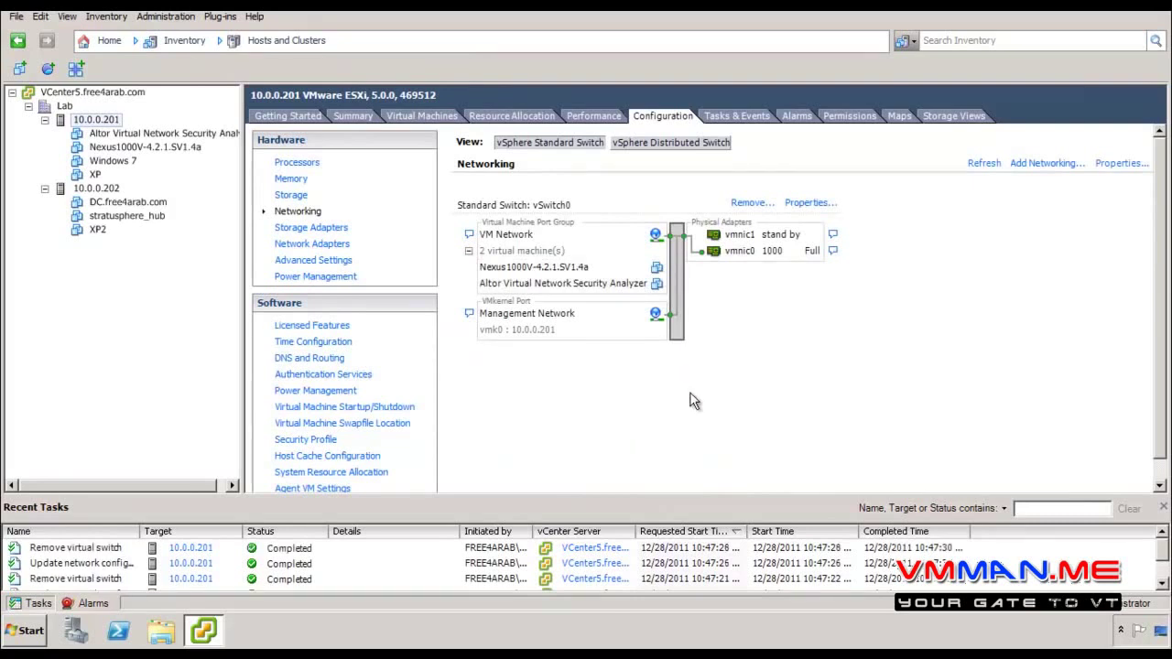
Remove the vmnic1 network adapter from standard switch vSwitch0 on host 10.0.0.201
left_click(796, 204)
left_click(365, 96)
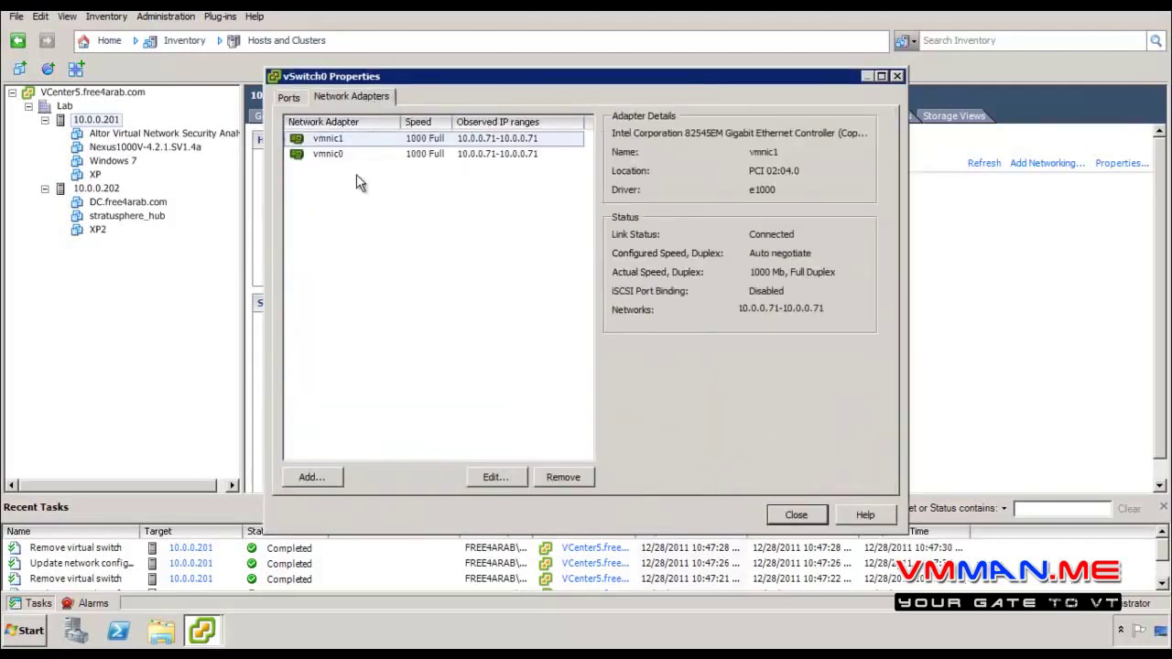
left_click(564, 479)
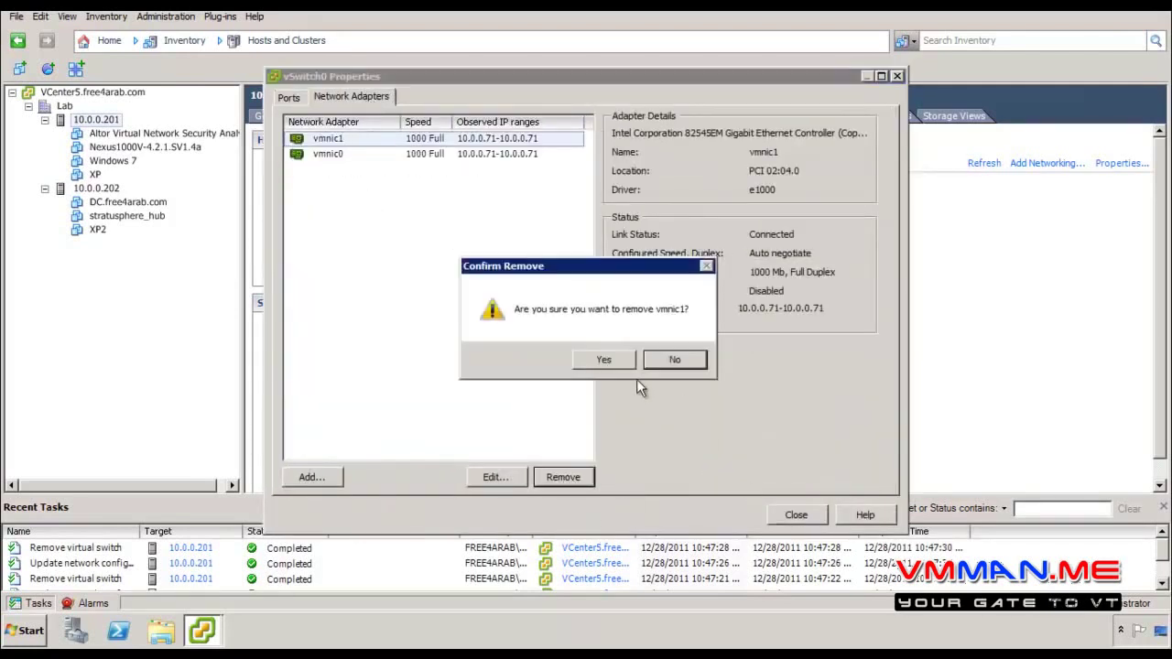
left_click(591, 354)
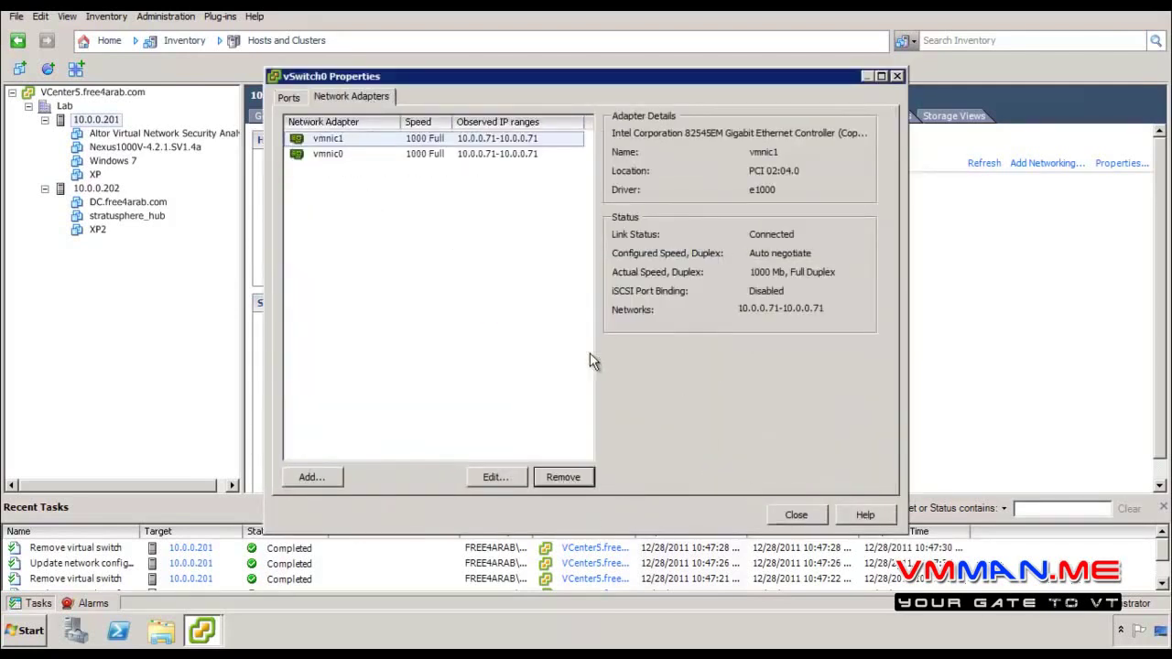
left_click(796, 515)
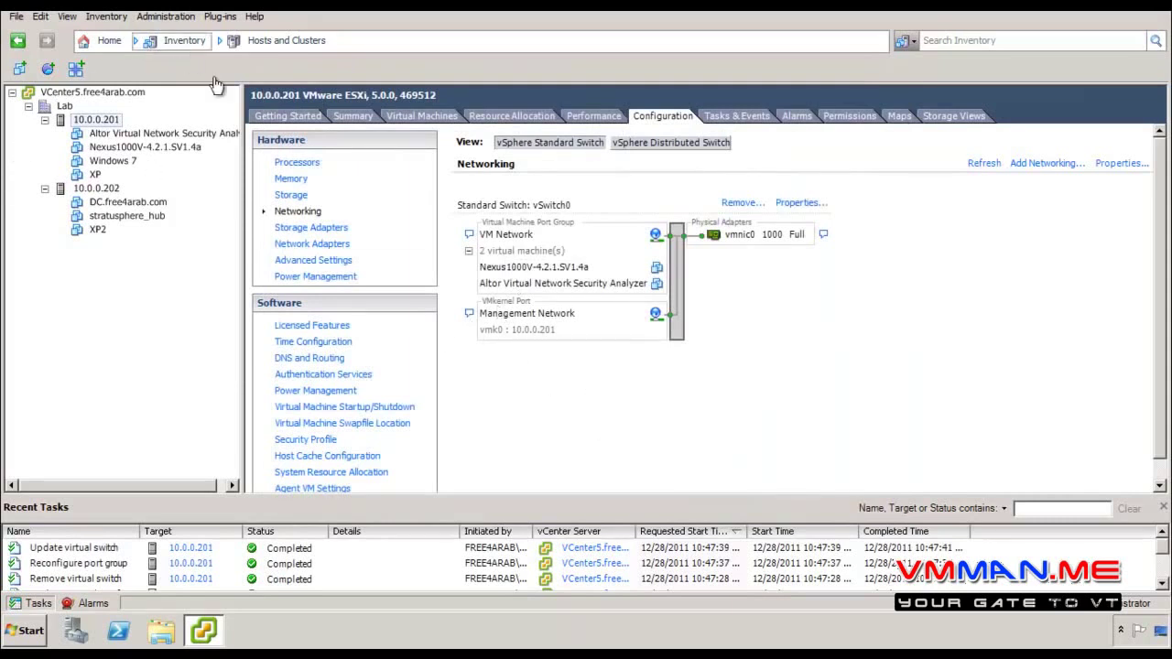
From the Networking inventory, start a version 5.0.0 distributed switch named VDS in the Lab datacenter and continue to host selection
left_click(174, 46)
mouse_move(206, 62)
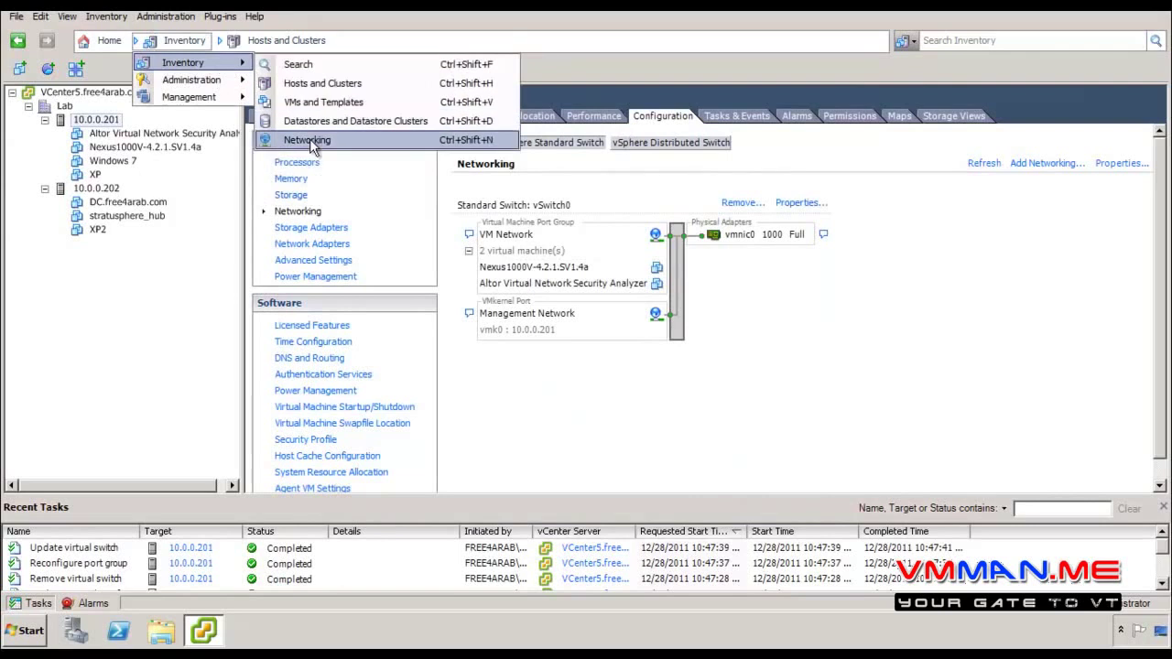
left_click(309, 139)
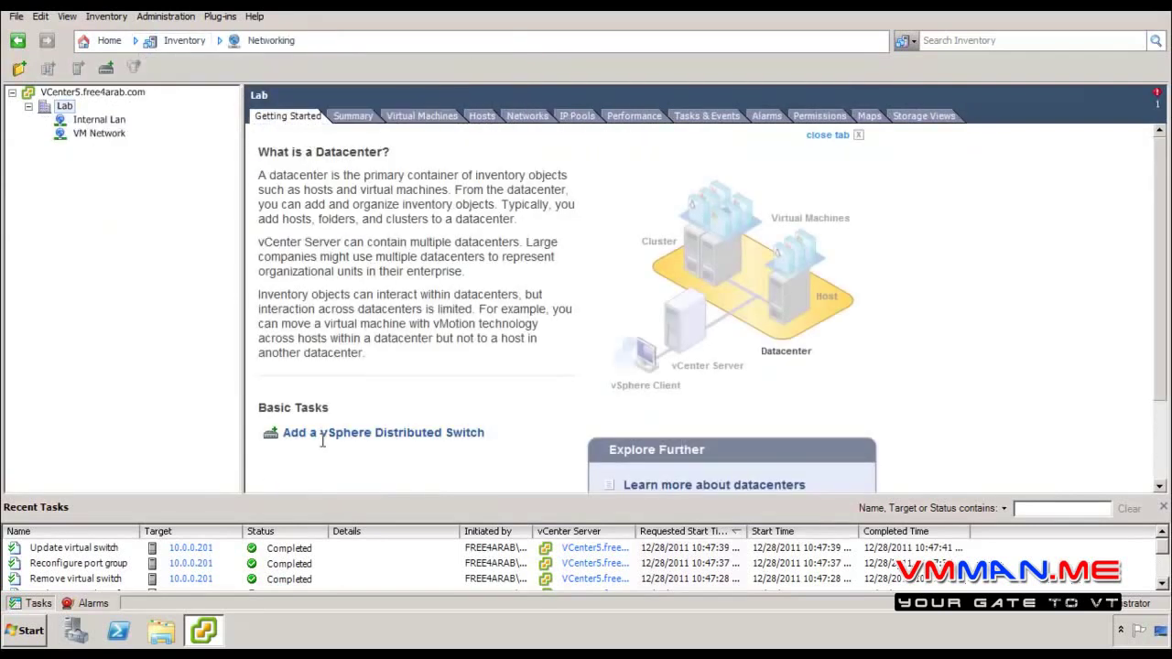
left_click(326, 434)
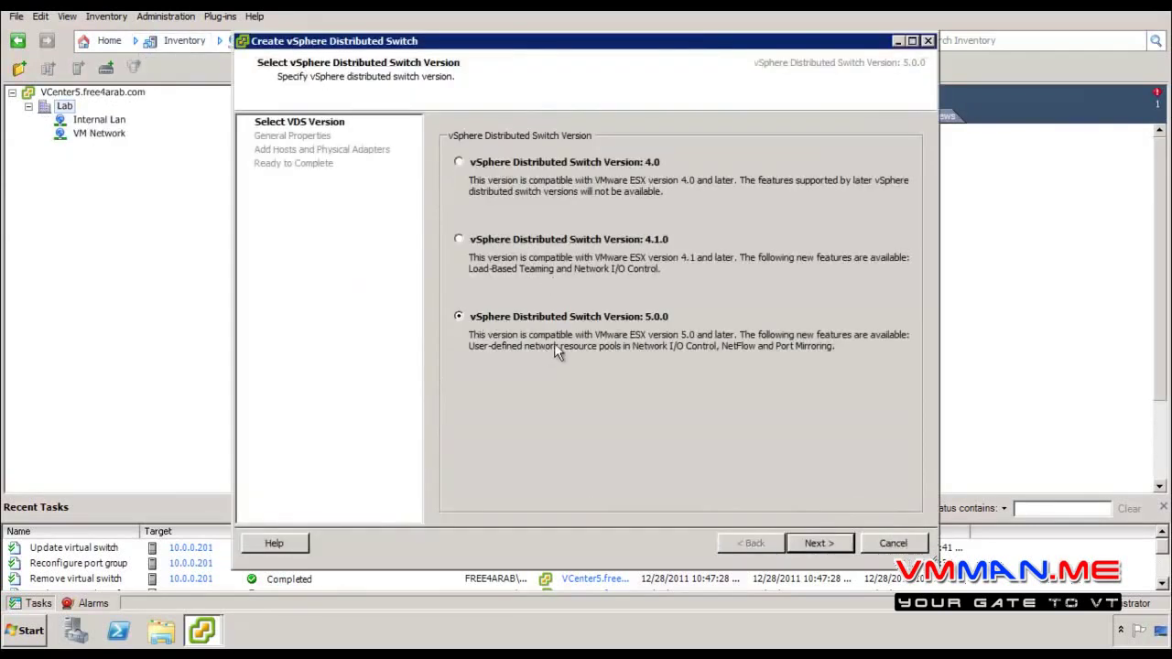
left_click(820, 544)
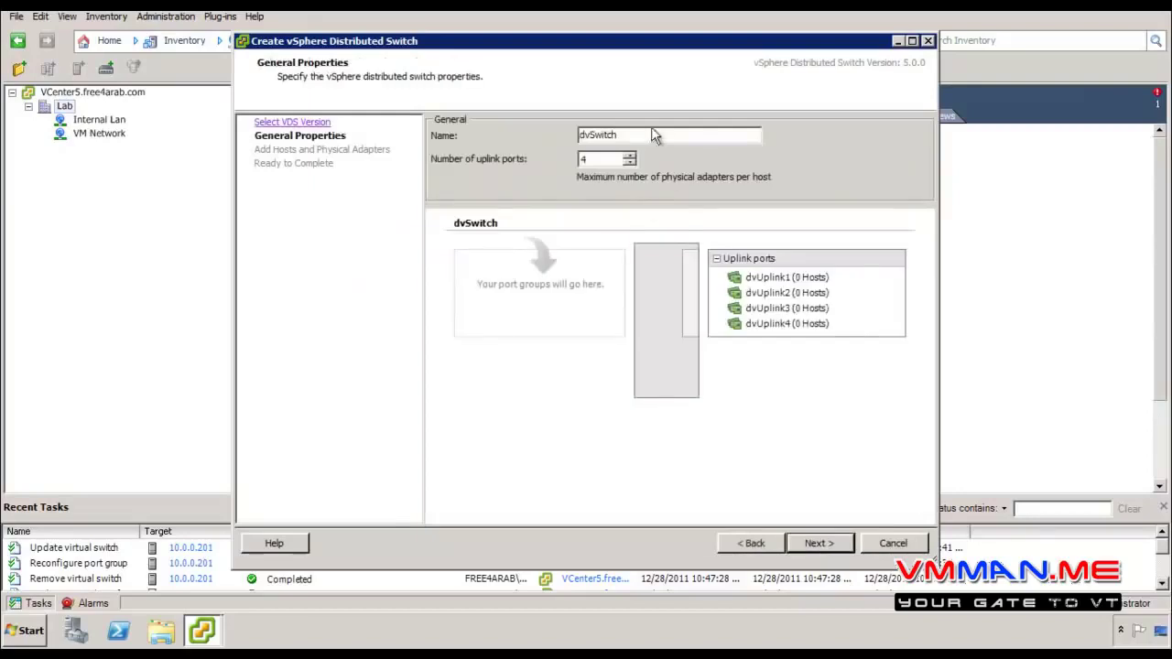
double_click(659, 136)
type("VDS")
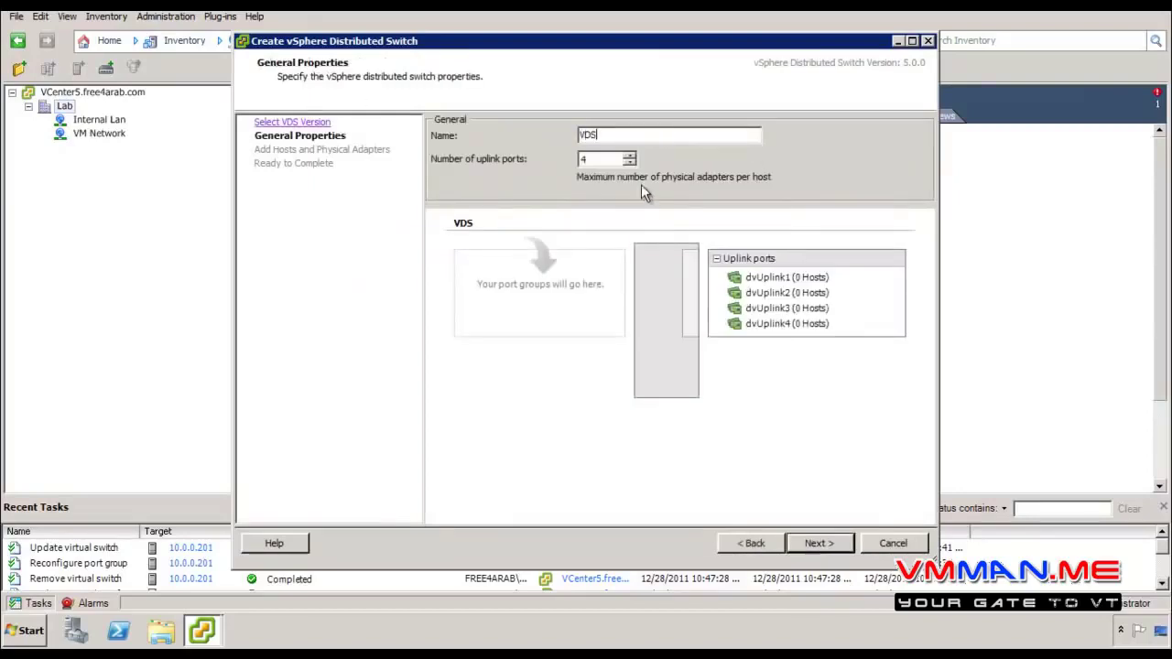
left_click(818, 544)
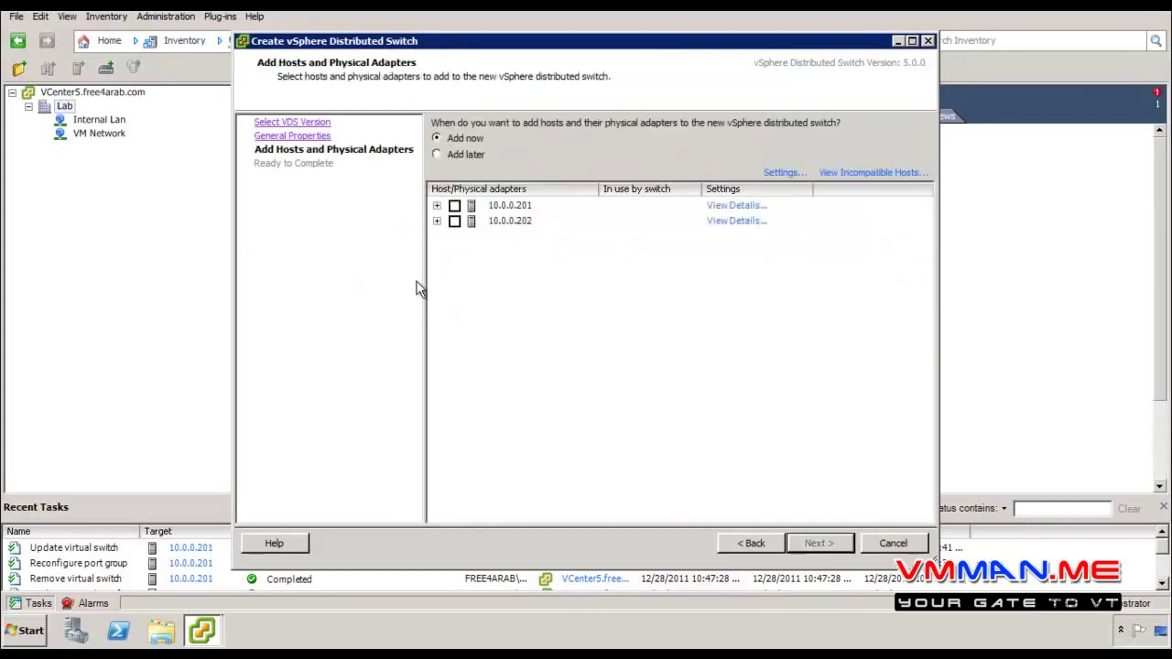
Examine the available physical adapters on hosts 10.0.0.201 and 10.0.0.202 and the details of vmnic1 on 10.0.0.201
left_click(437, 206)
left_click(437, 283)
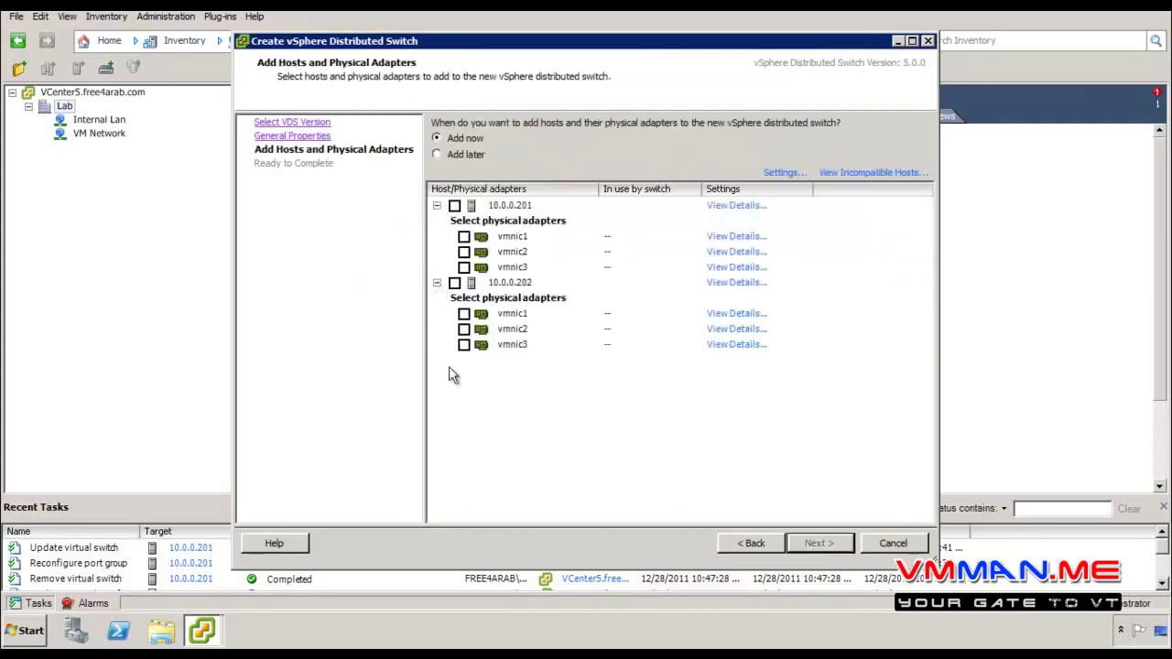
left_click(512, 208)
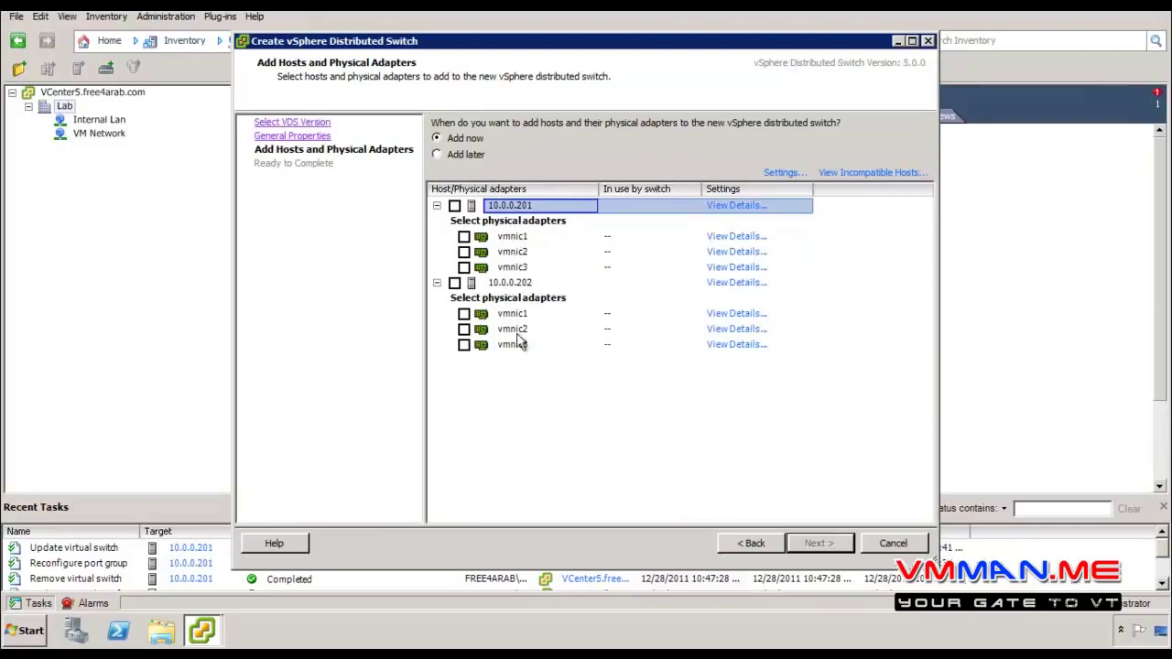
left_click(511, 285)
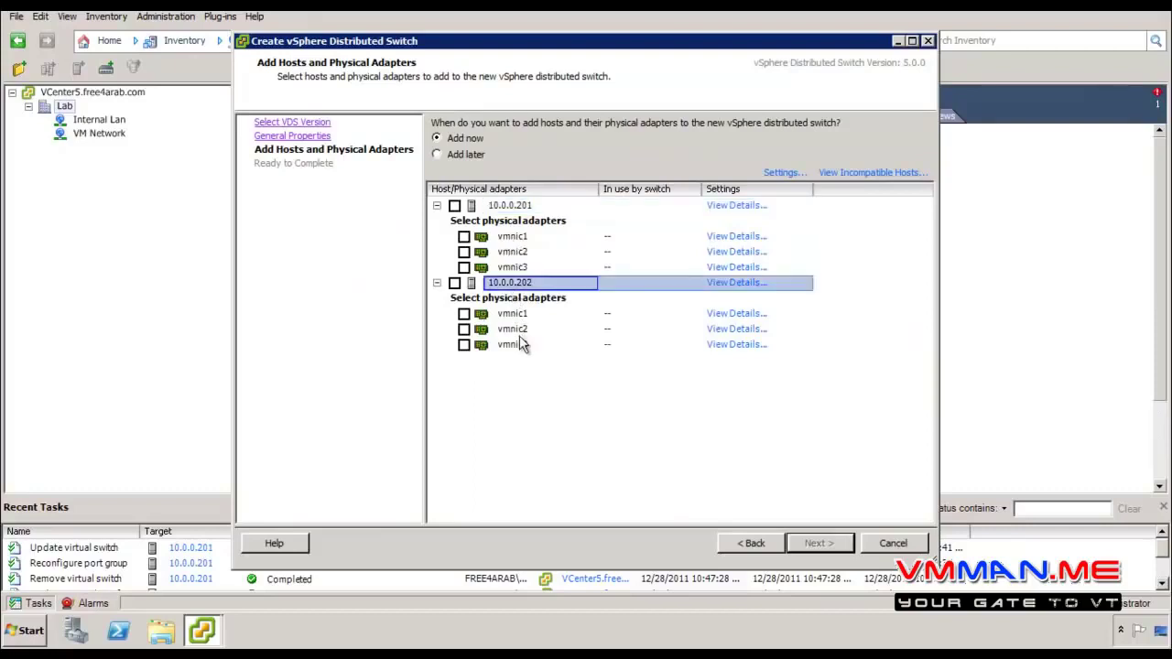
left_click(716, 238)
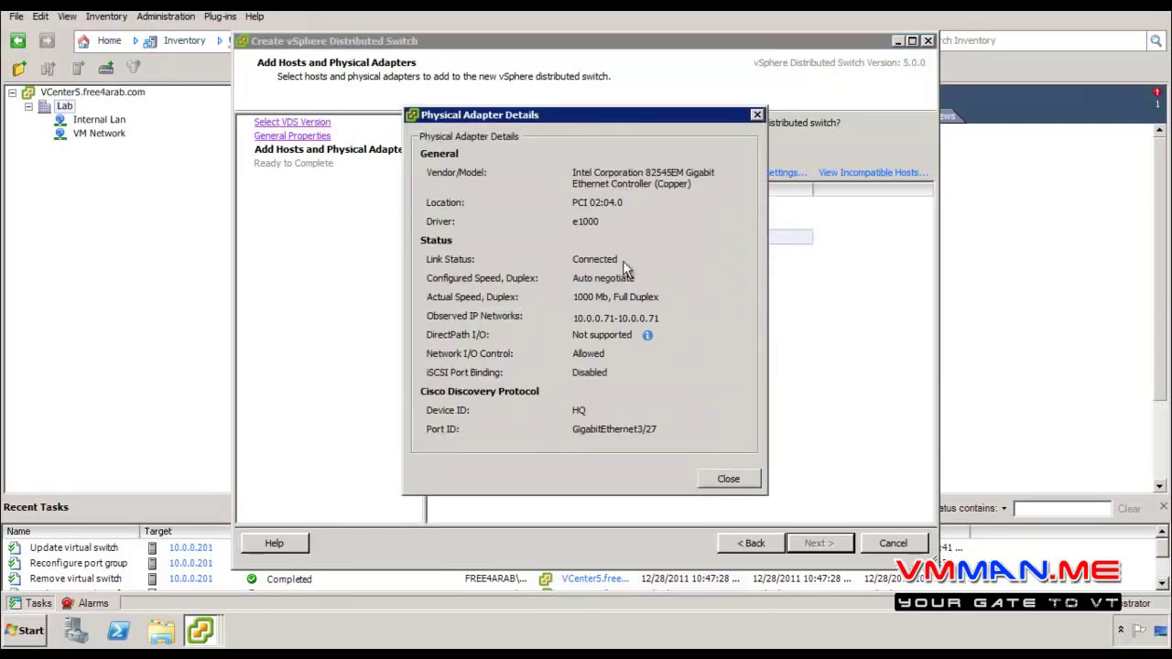
left_click(714, 476)
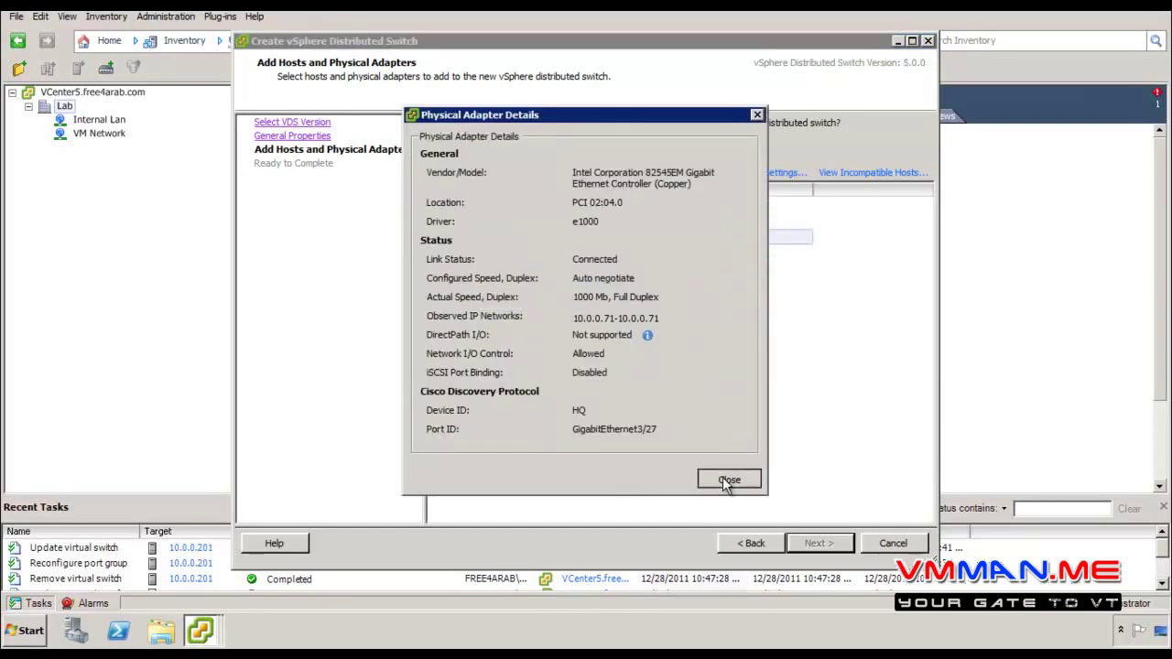
left_click(742, 238)
left_click(740, 480)
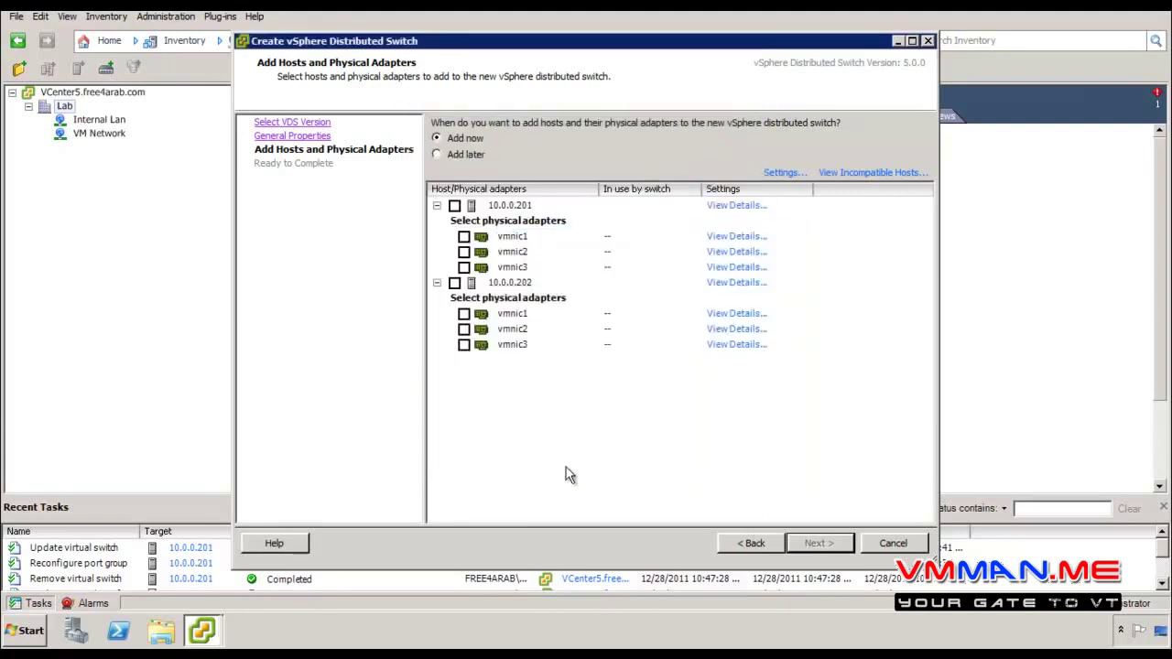
Choose to add hosts later, disable automatic creation of a default port group, and finish creating the VDS switch
left_click(448, 155)
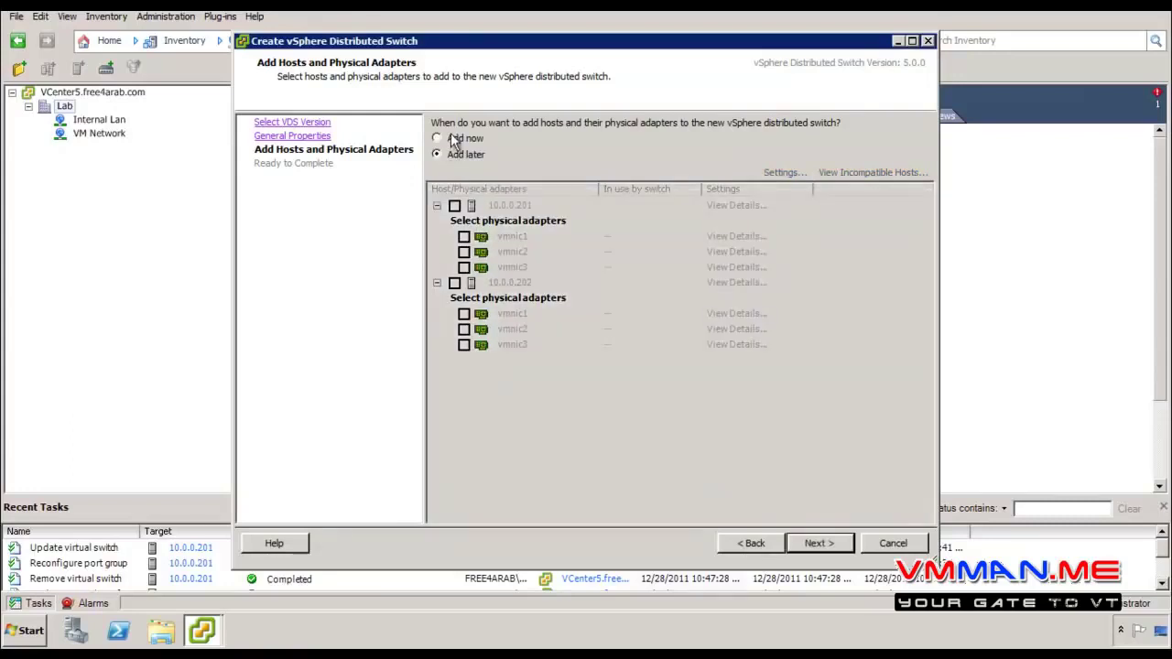
left_click(453, 139)
left_click(454, 154)
left_click(836, 547)
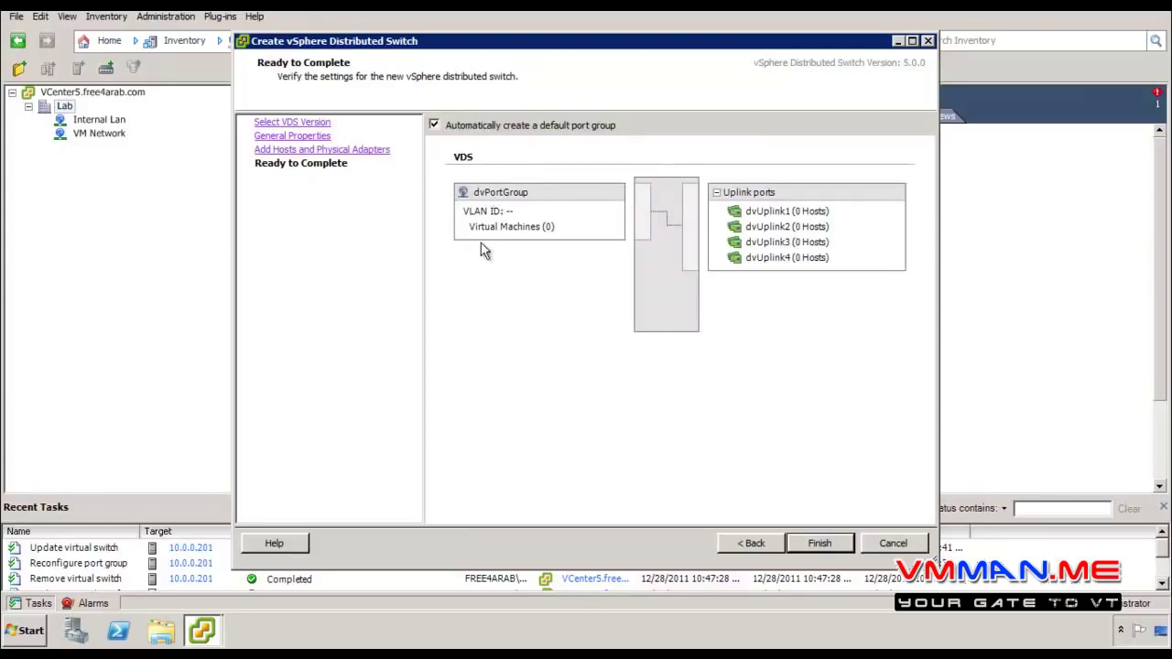
left_click(481, 130)
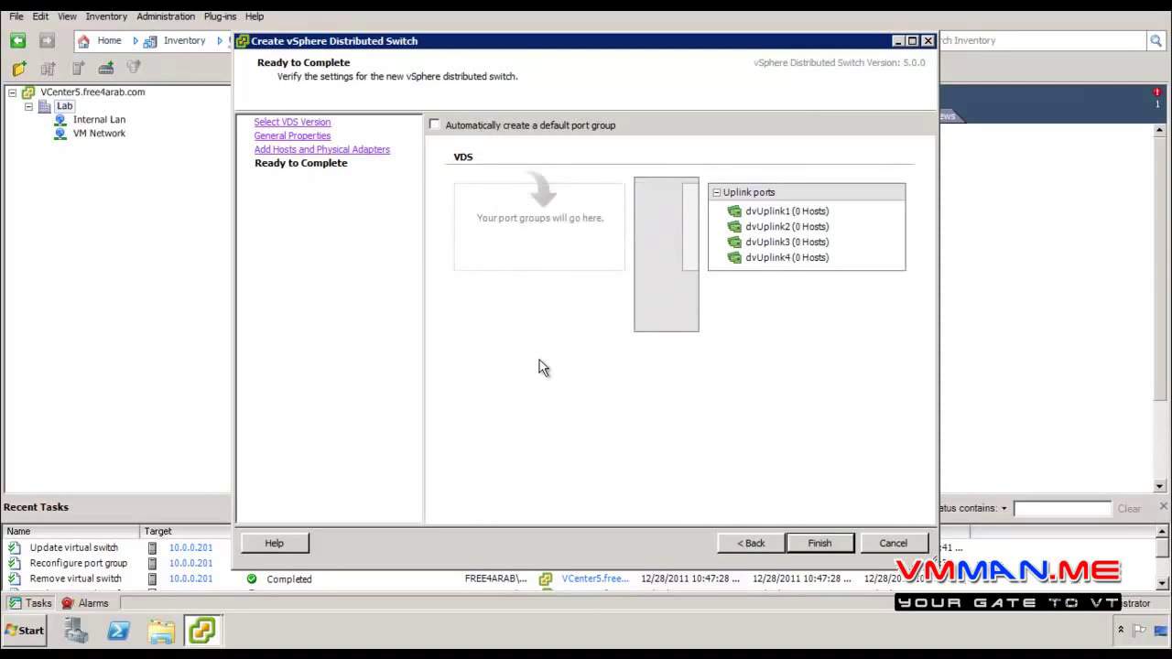
left_click(820, 544)
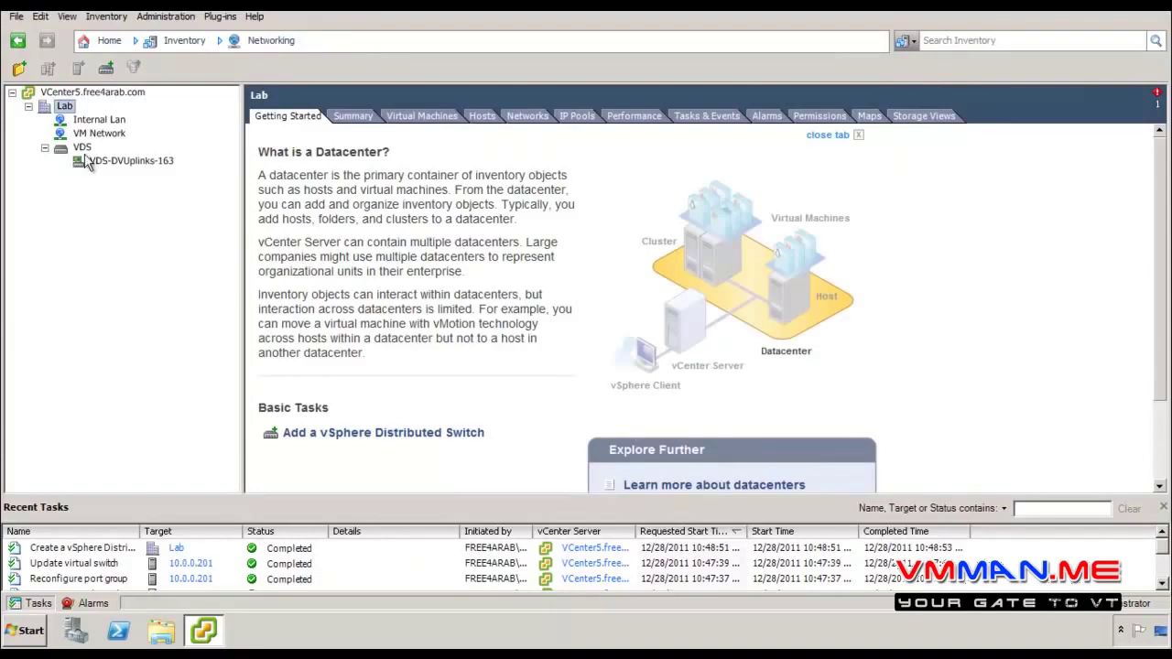
Review the summary and ports of the uplink port group under the VDS switch
key("Down")
key("Down")
key("Down")
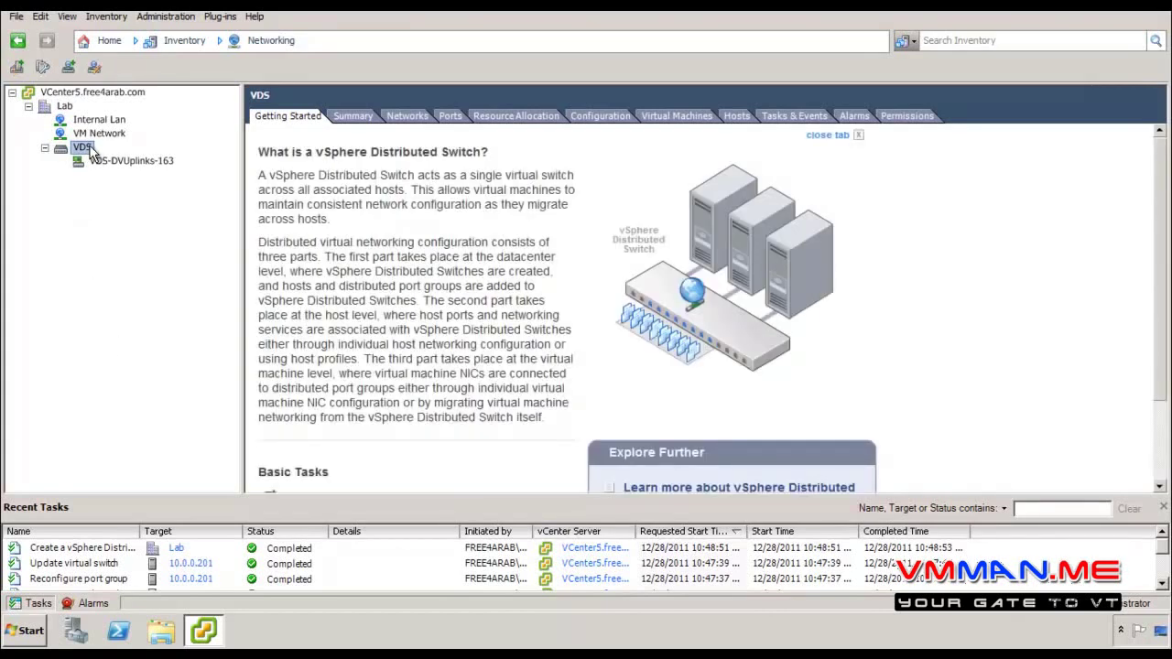
left_click(119, 160)
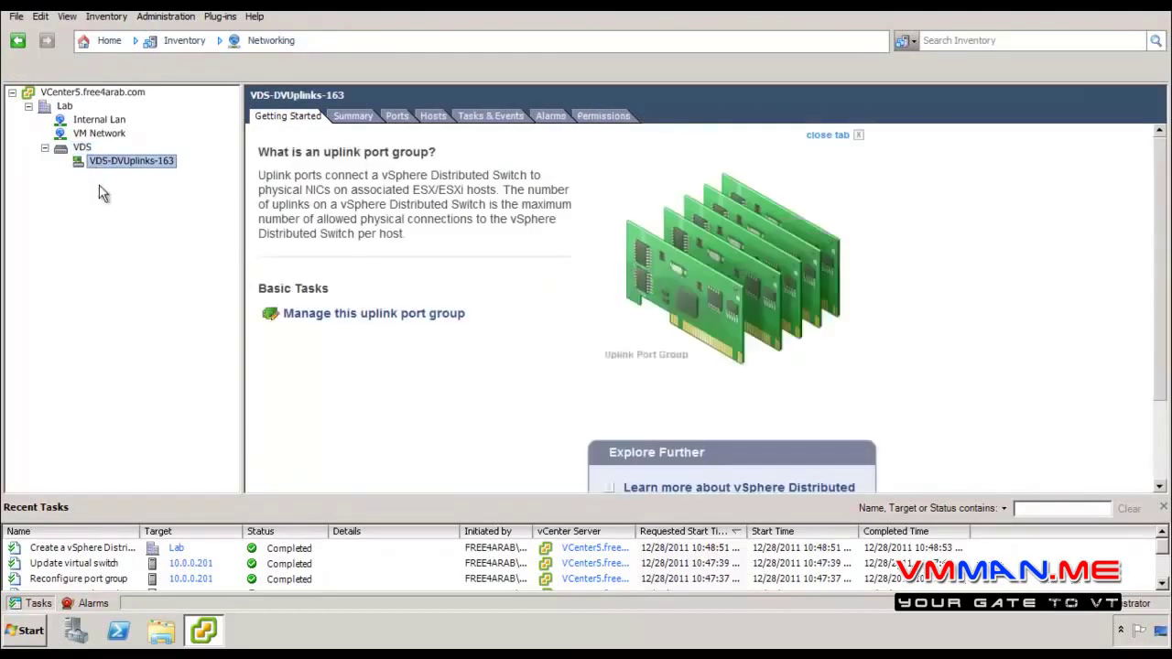
left_click(362, 116)
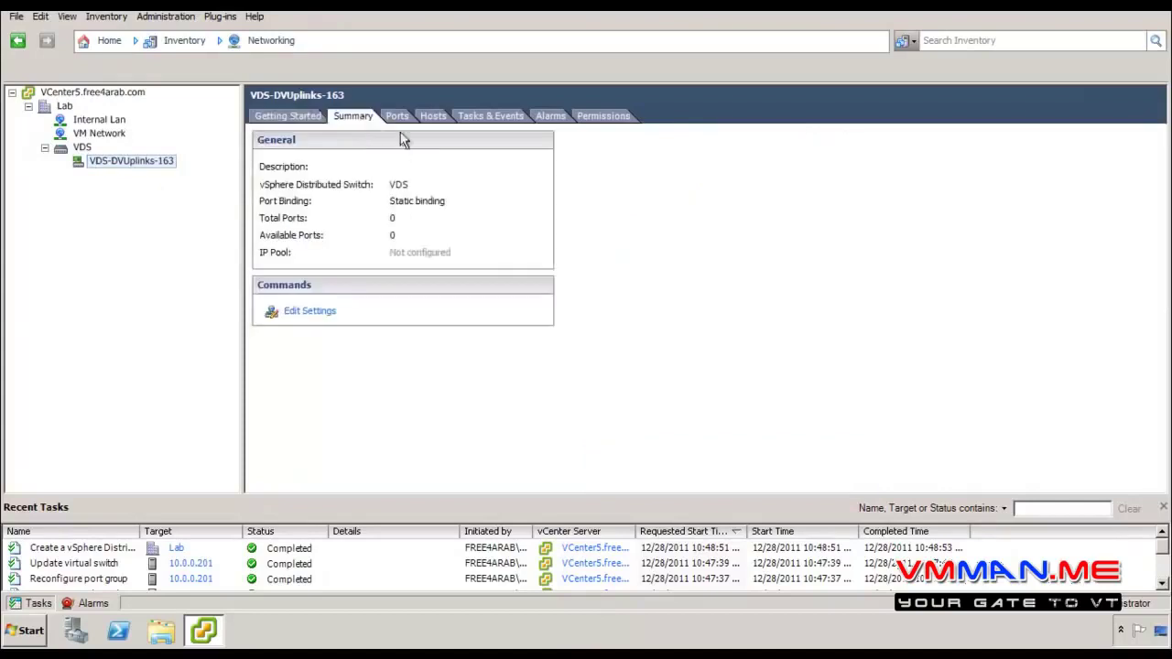
left_click(396, 116)
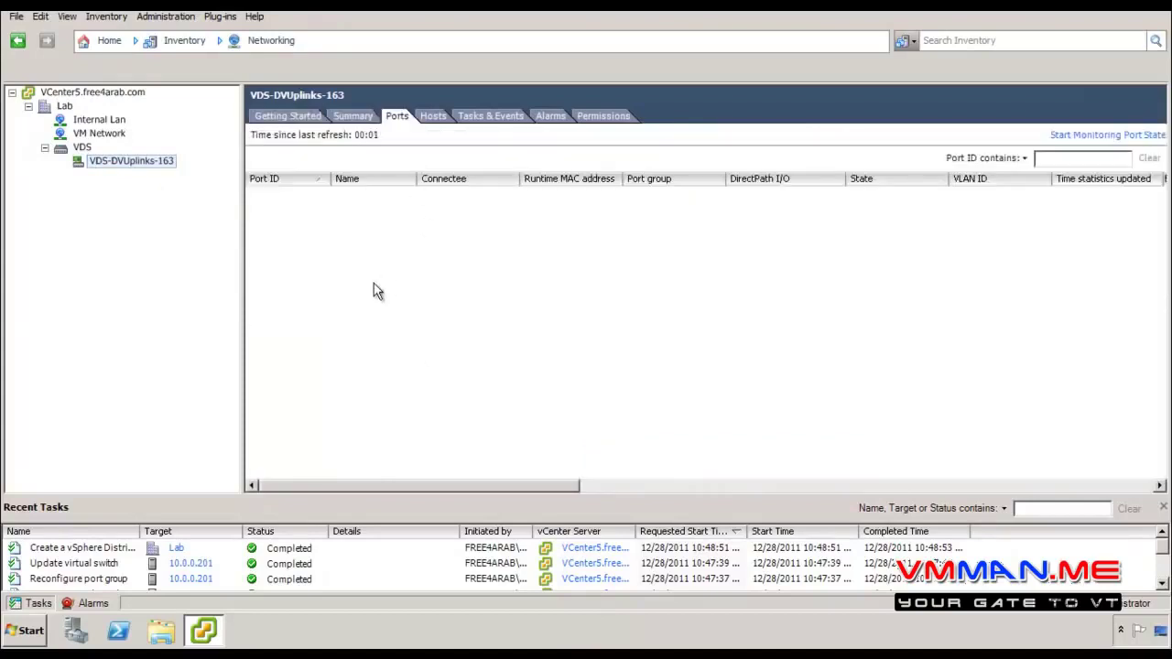
Start adding hosts 10.0.0.201 and 10.0.0.202 to VDS with vmnic0 and vmnic1 from each, and continue to network connectivity
right_click(85, 147)
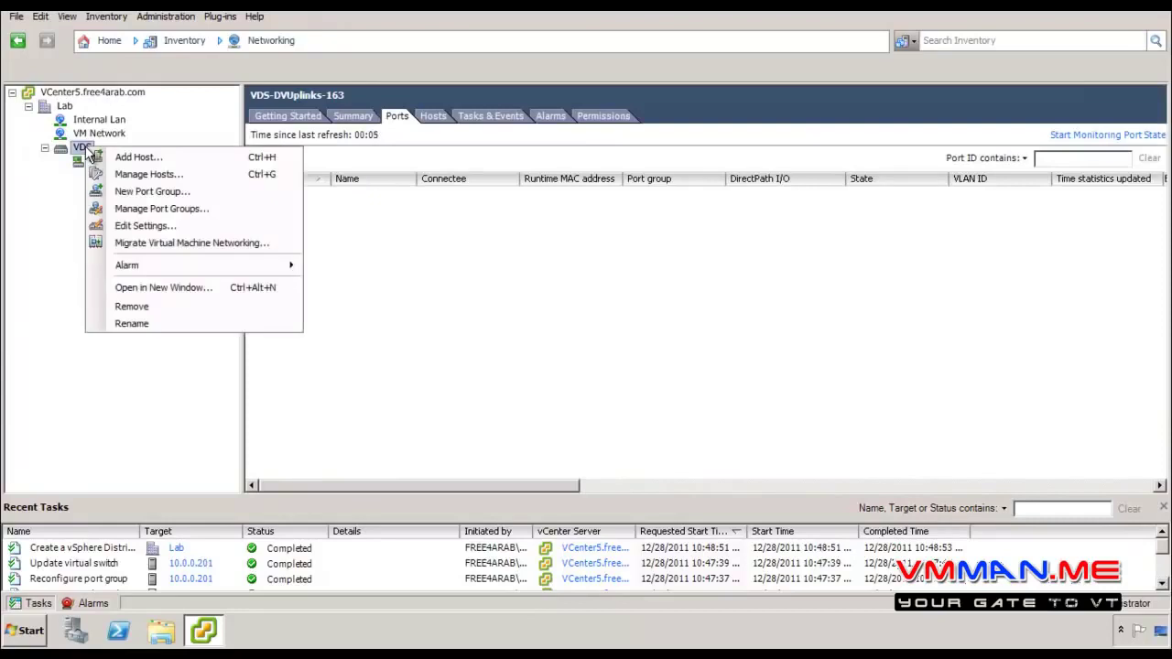
left_click(159, 156)
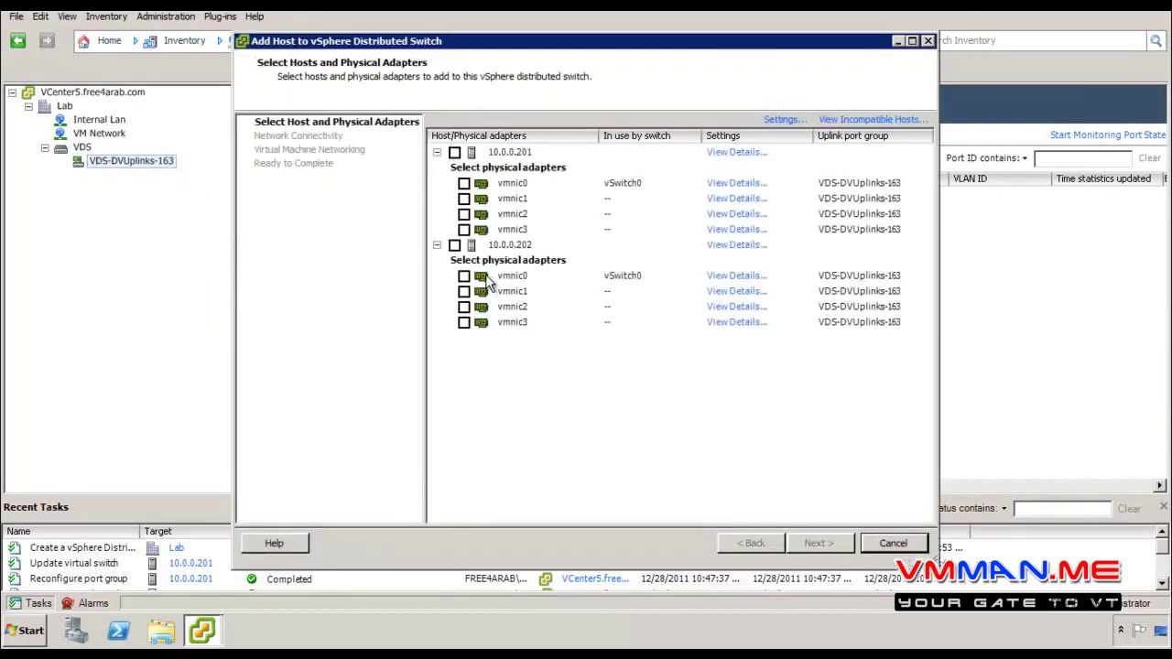
left_click(455, 153)
left_click(455, 245)
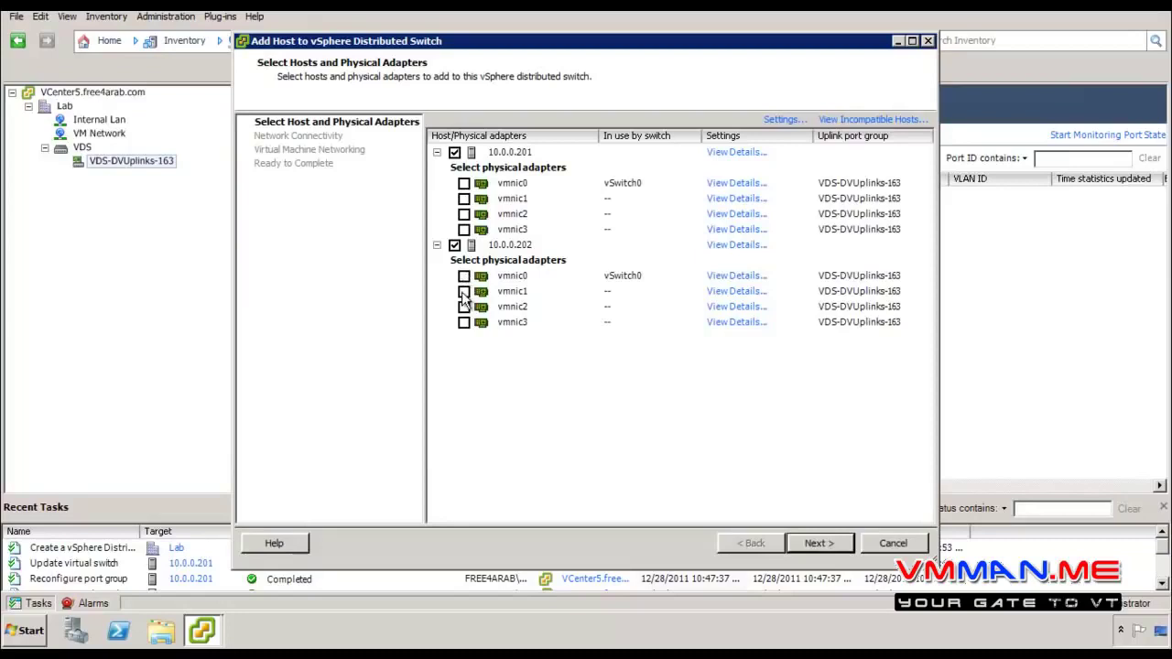
left_click(464, 184)
left_click(522, 184)
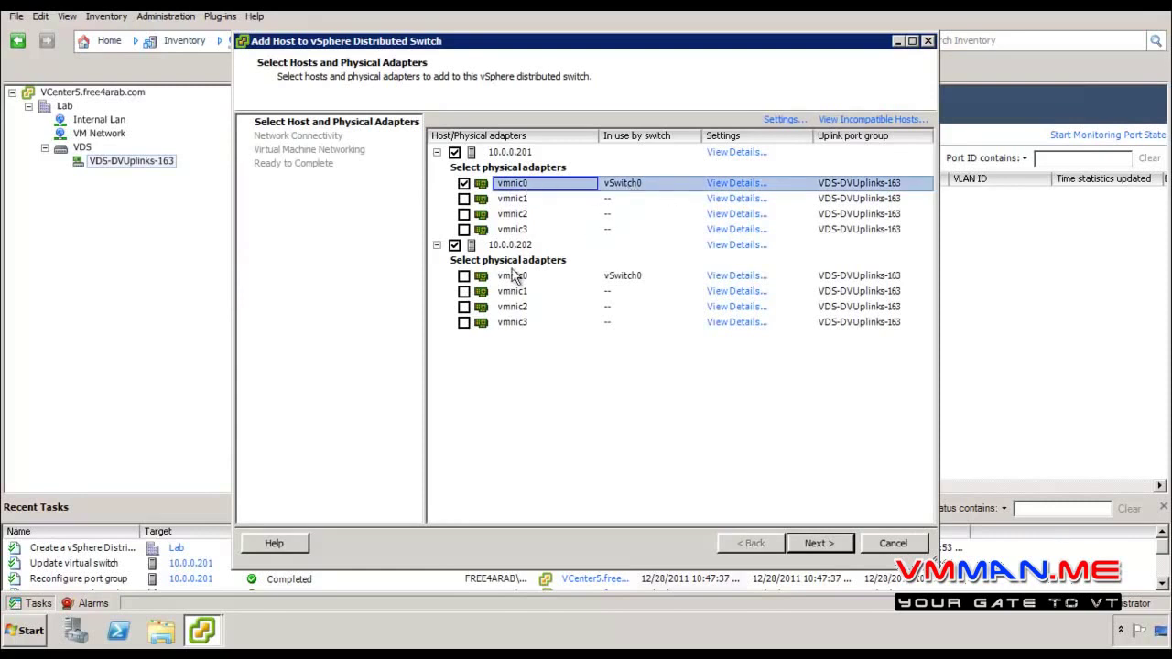
left_click(464, 275)
left_click(464, 291)
left_click(465, 199)
left_click(818, 544)
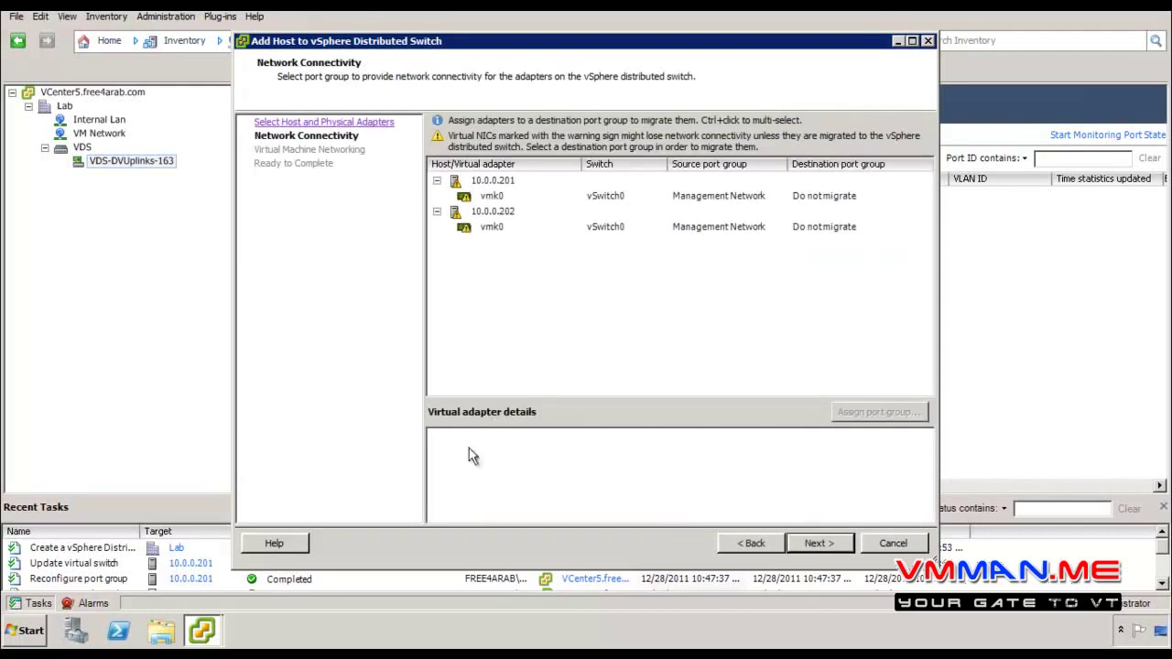
Check the destination port group choices for vmk0 on host 10.0.0.201
left_click(490, 198)
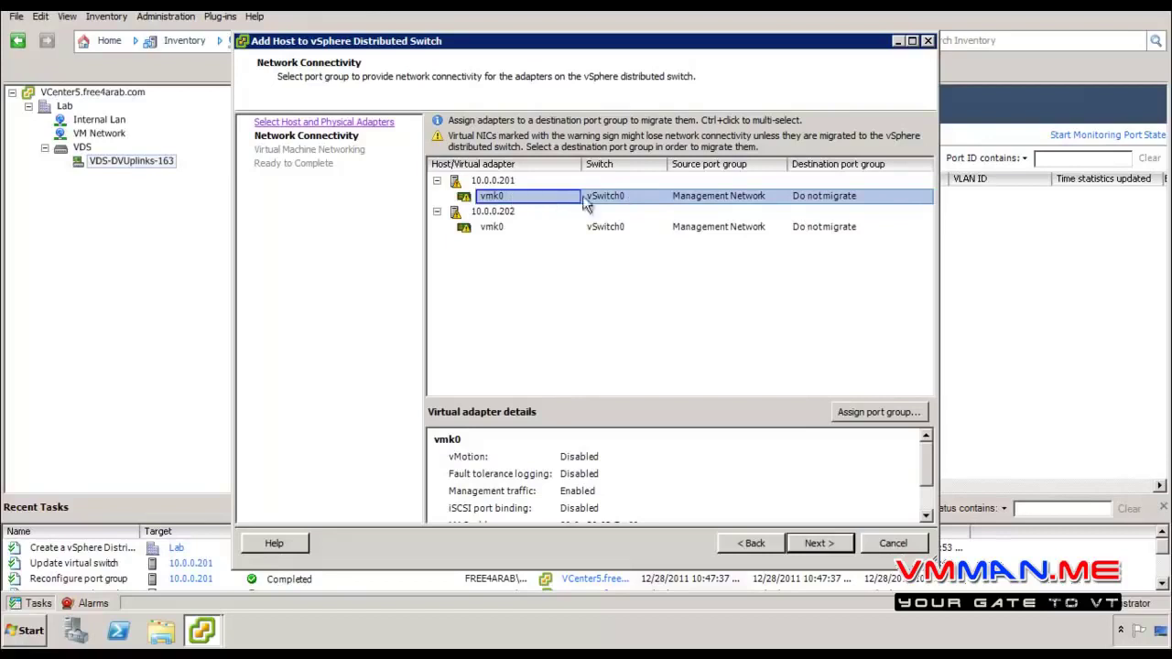
left_click(834, 199)
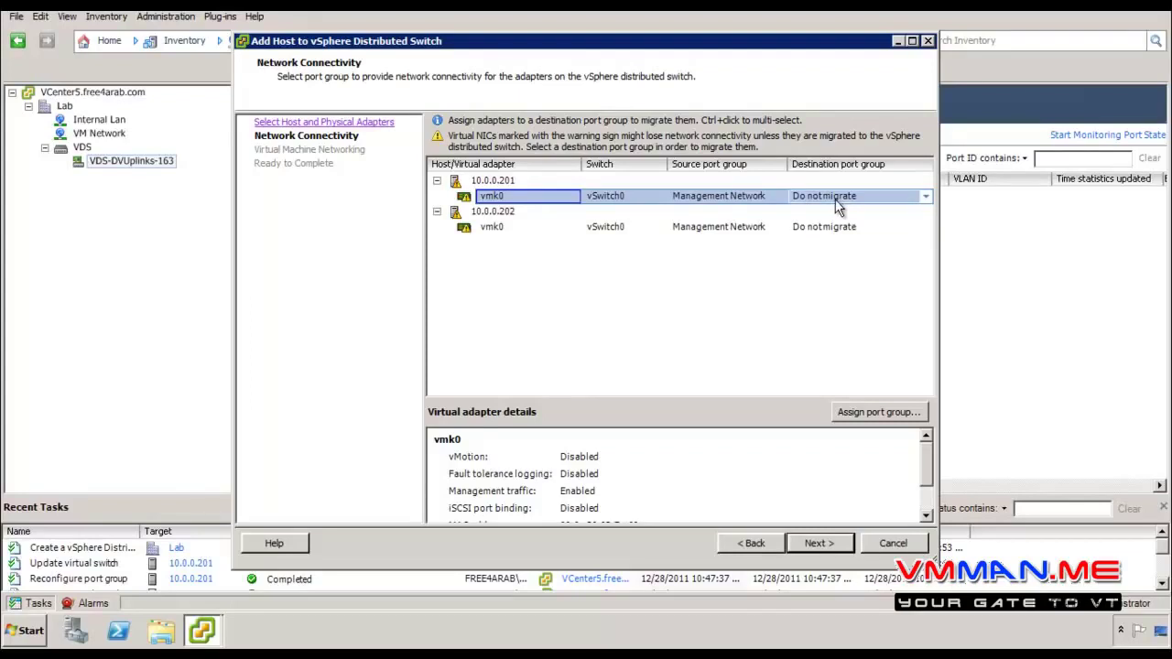
left_click(834, 206)
left_click(835, 206)
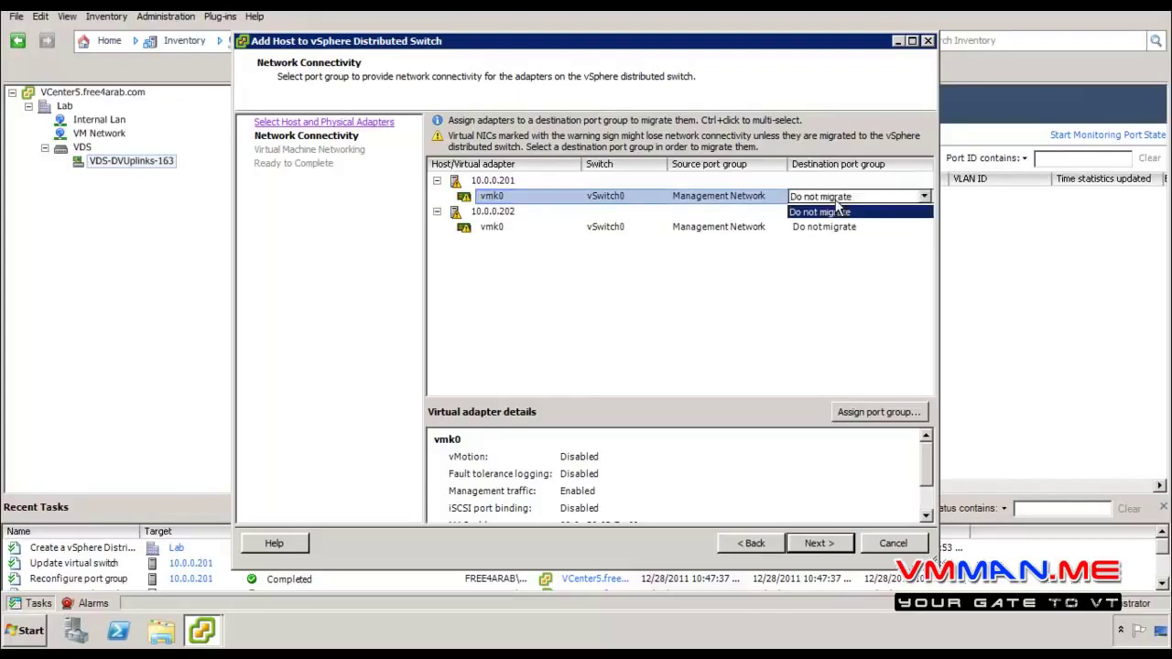
left_click(834, 210)
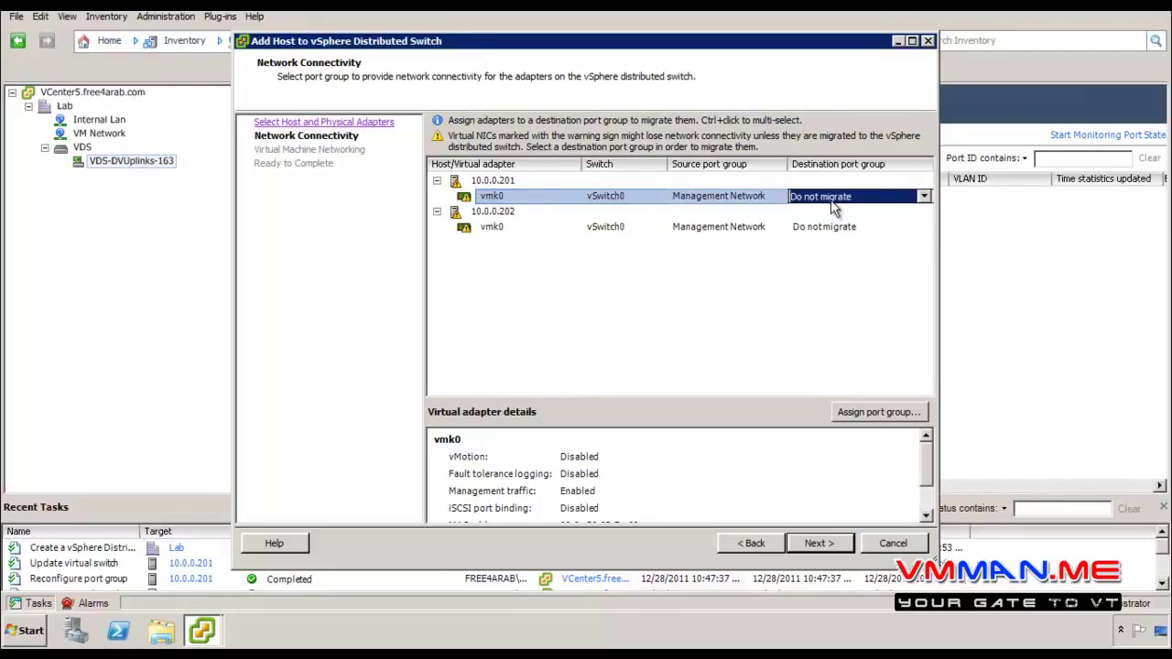
left_click(793, 360)
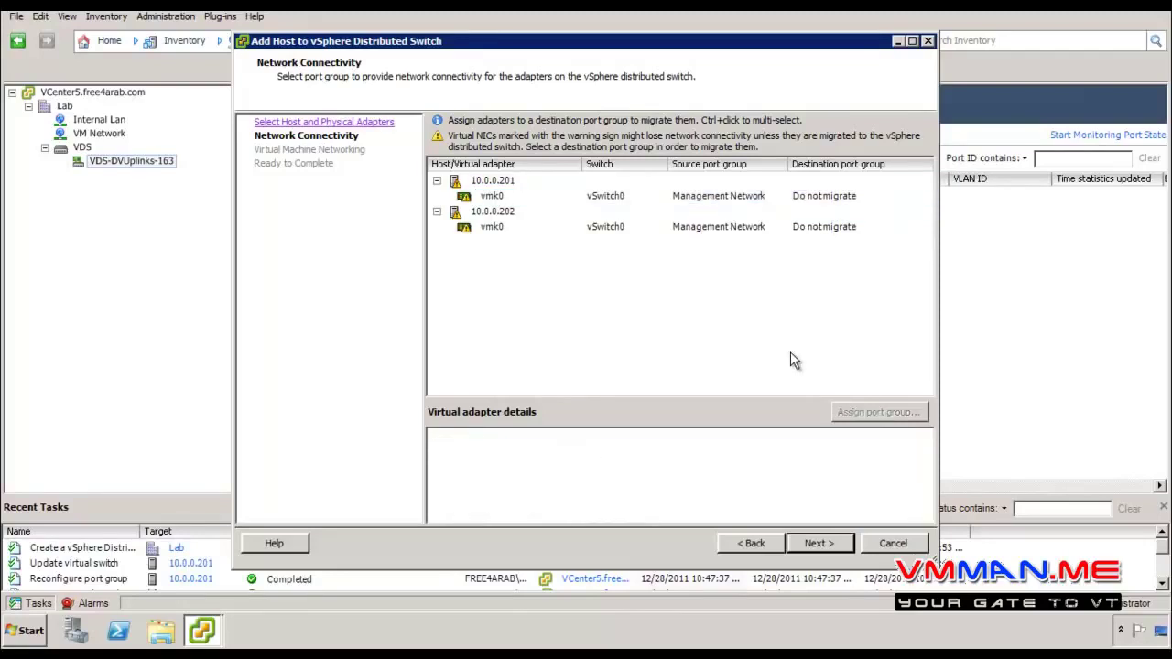
Return to the physical adapter selection, deselect vmnic0 on hosts 10.0.0.201 and 10.0.0.202, and continue to network connectivity
left_click(764, 541)
left_click(464, 183)
left_click(464, 277)
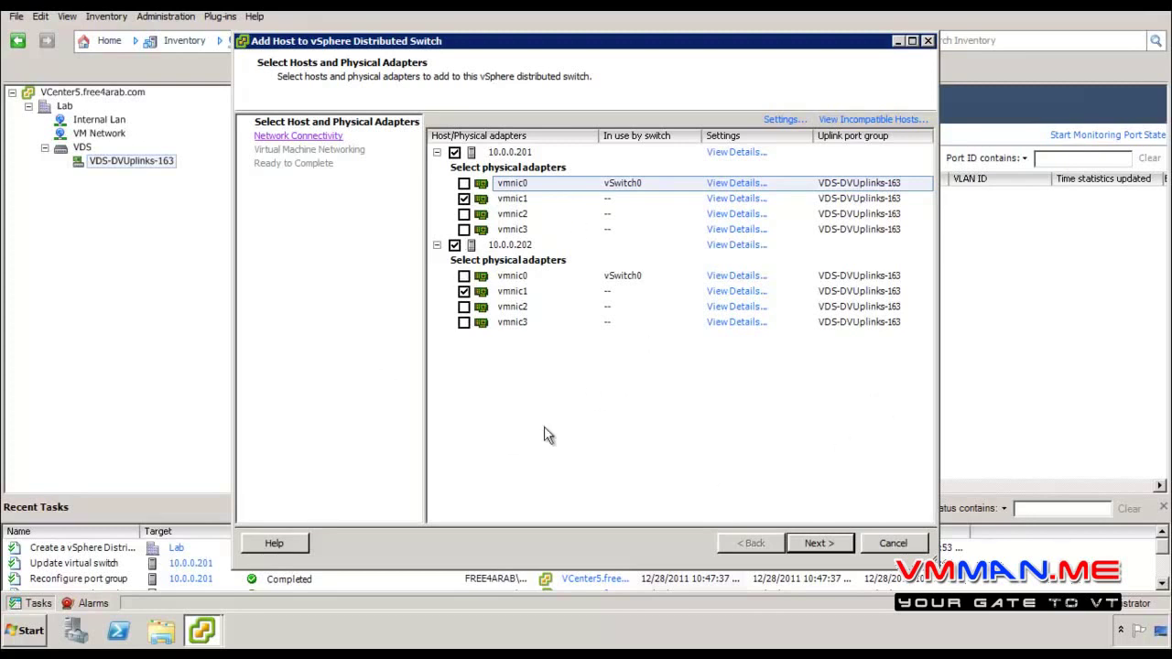
left_click(499, 201)
left_click(507, 293)
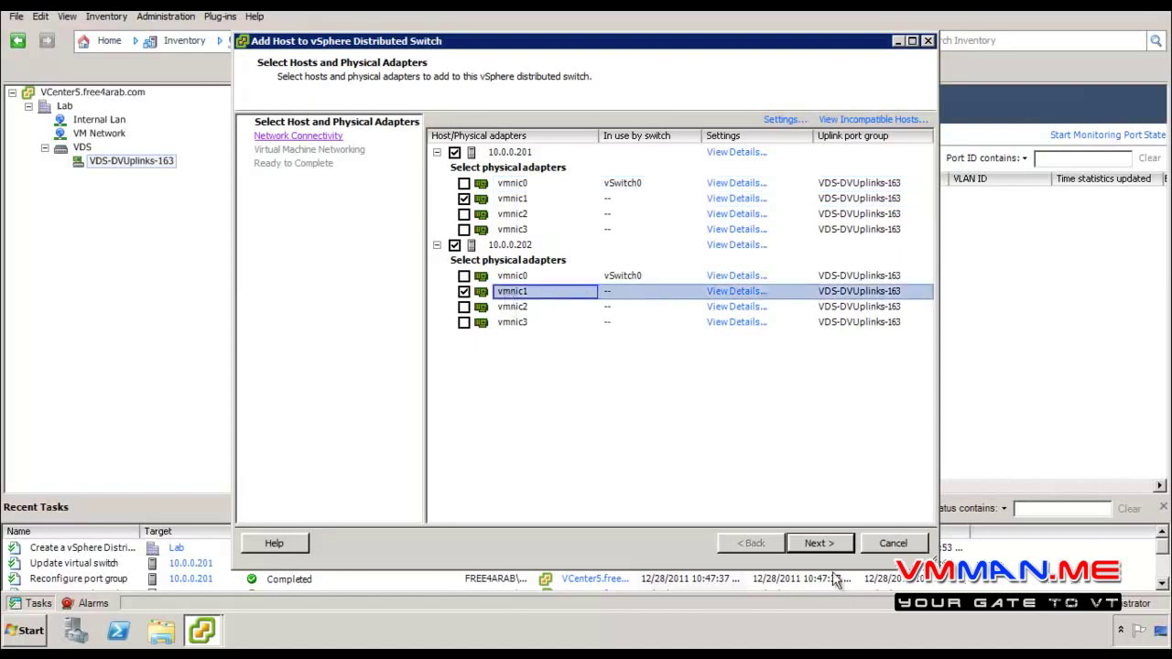
left_click(818, 544)
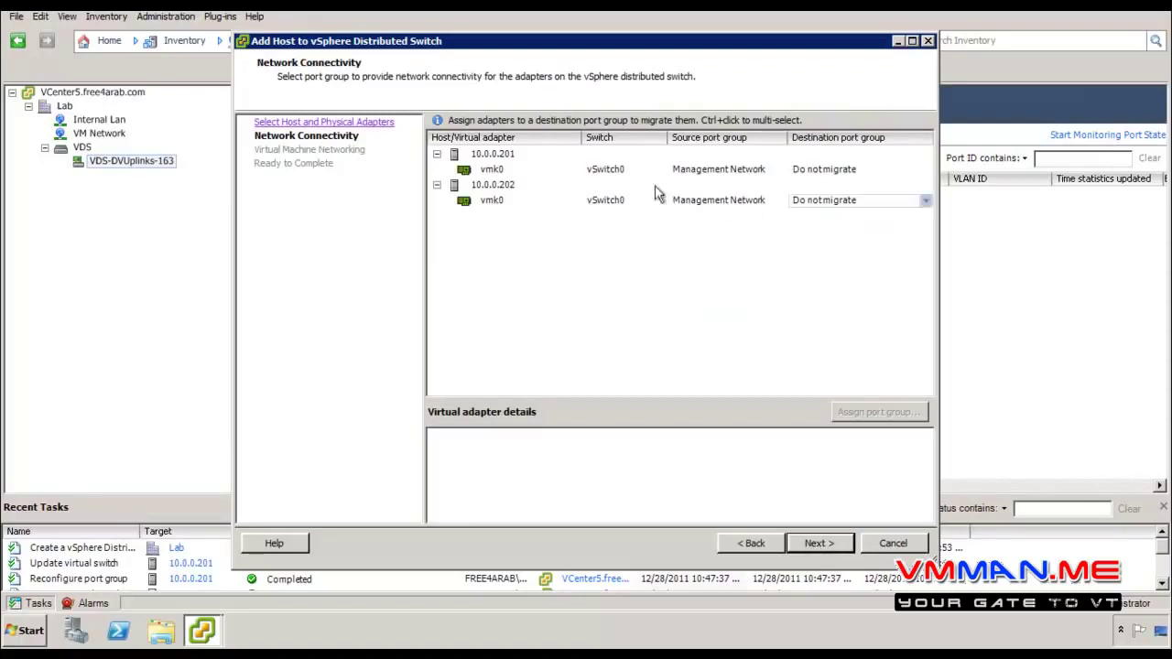
Choose Do not migrate for vmk0 on host 10.0.0.201 and continue to virtual machine networking
left_click(822, 171)
left_click(907, 170)
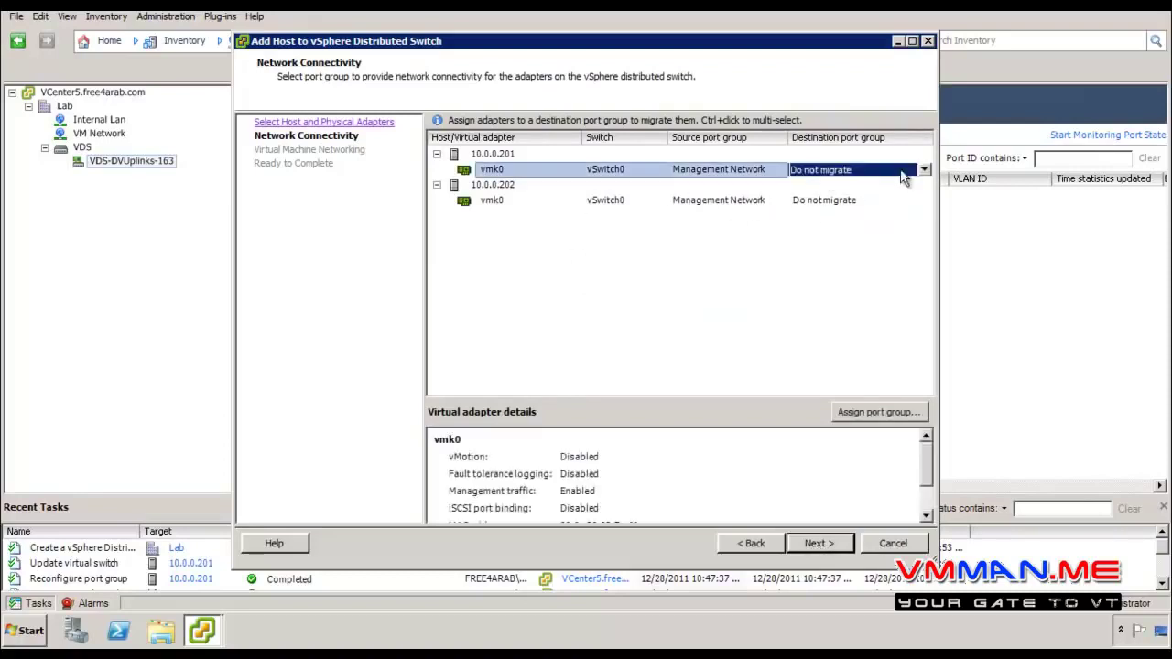
left_click(923, 171)
left_click(920, 173)
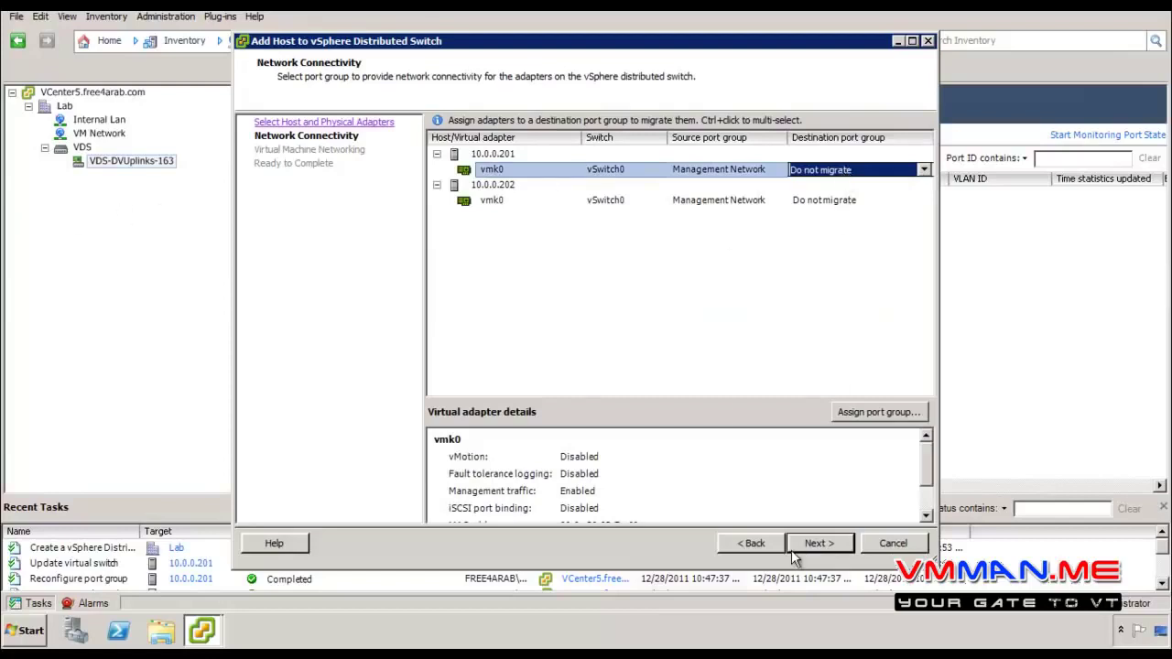
left_click(837, 172)
left_click(837, 183)
left_click(842, 542)
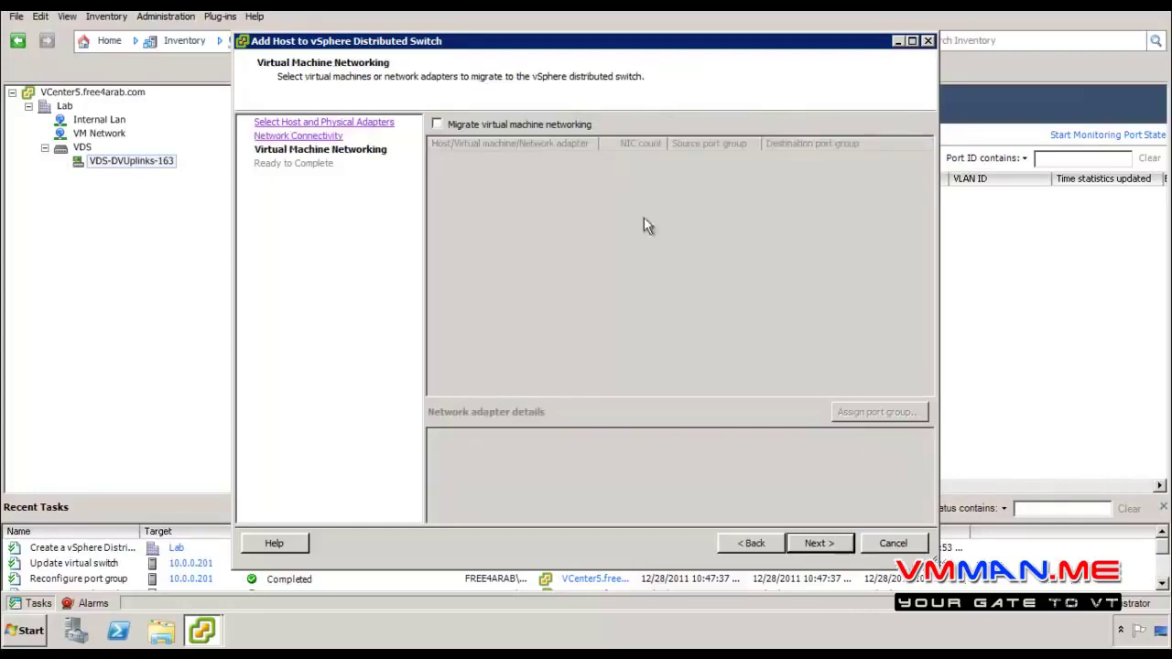
Leave virtual machine networking migration disabled and finish adding both hosts to the VDS distributed switch
left_click(559, 128)
left_click(556, 123)
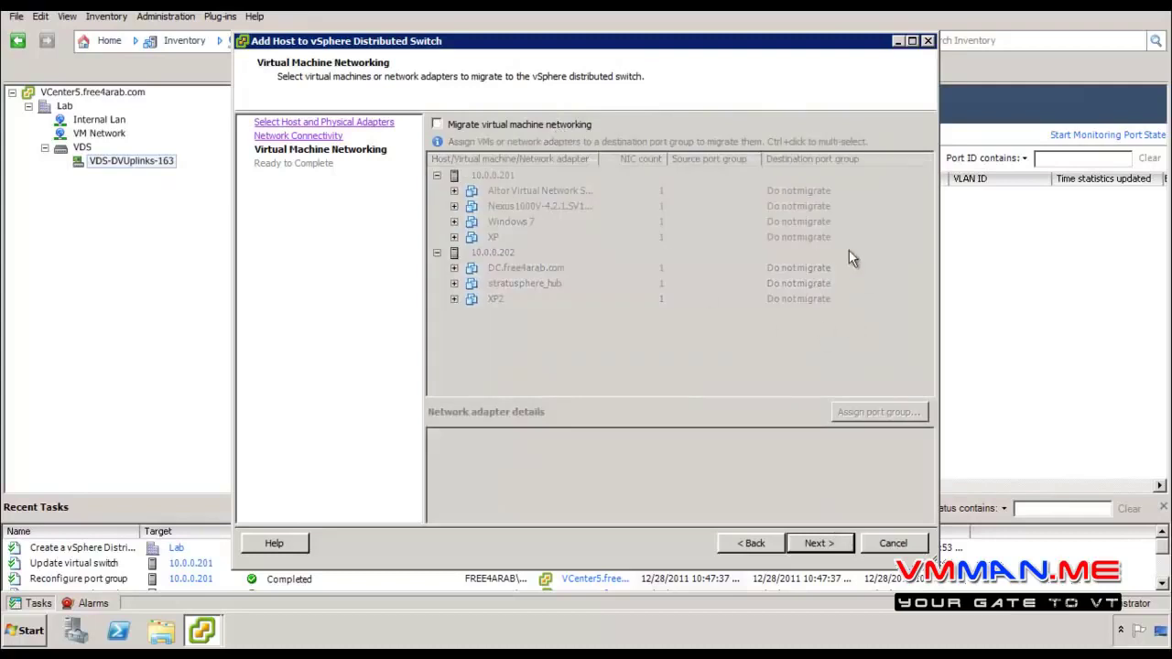
left_click(816, 545)
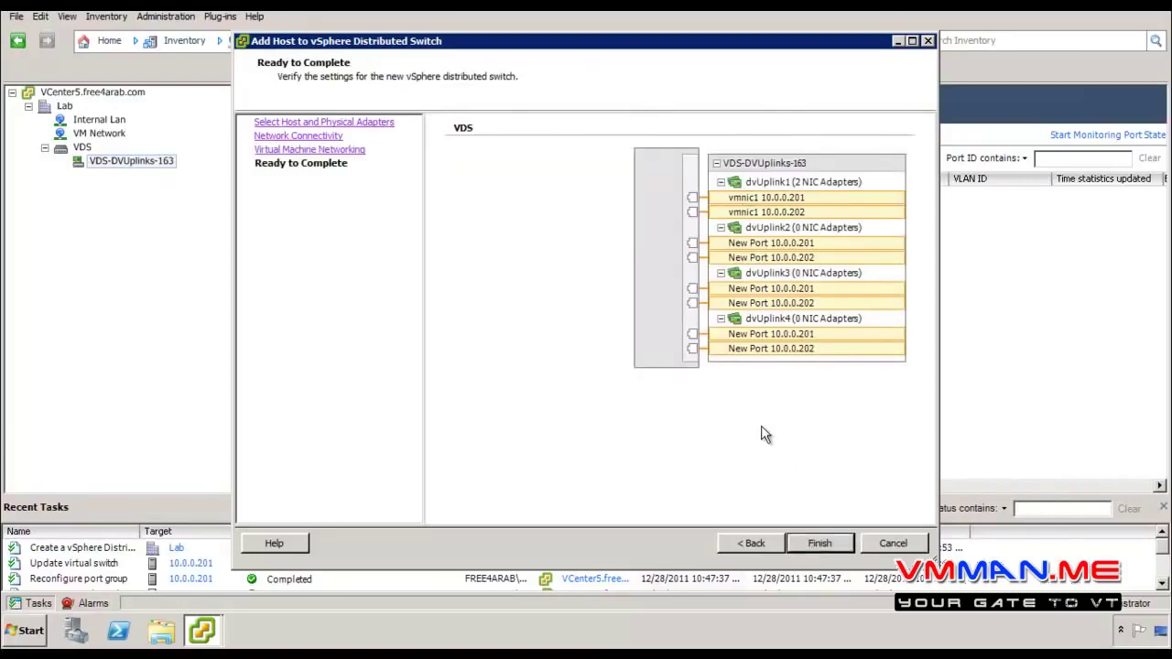
left_click(802, 545)
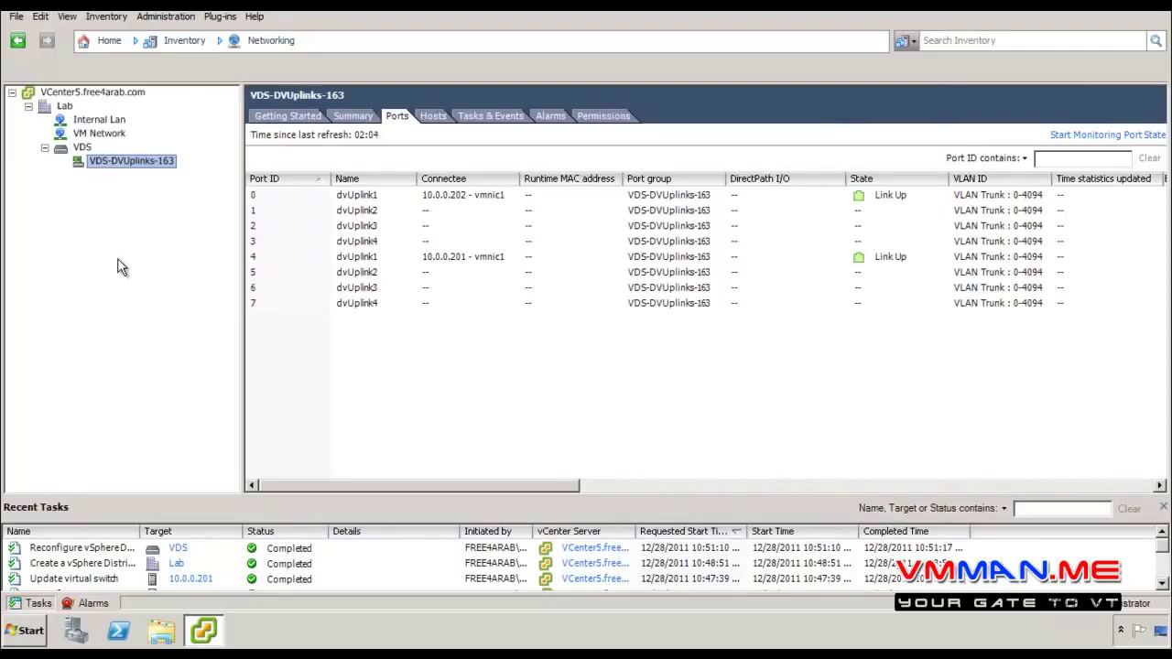
Start a new port group on the VDS switch and name it DVS Group
right_click(89, 168)
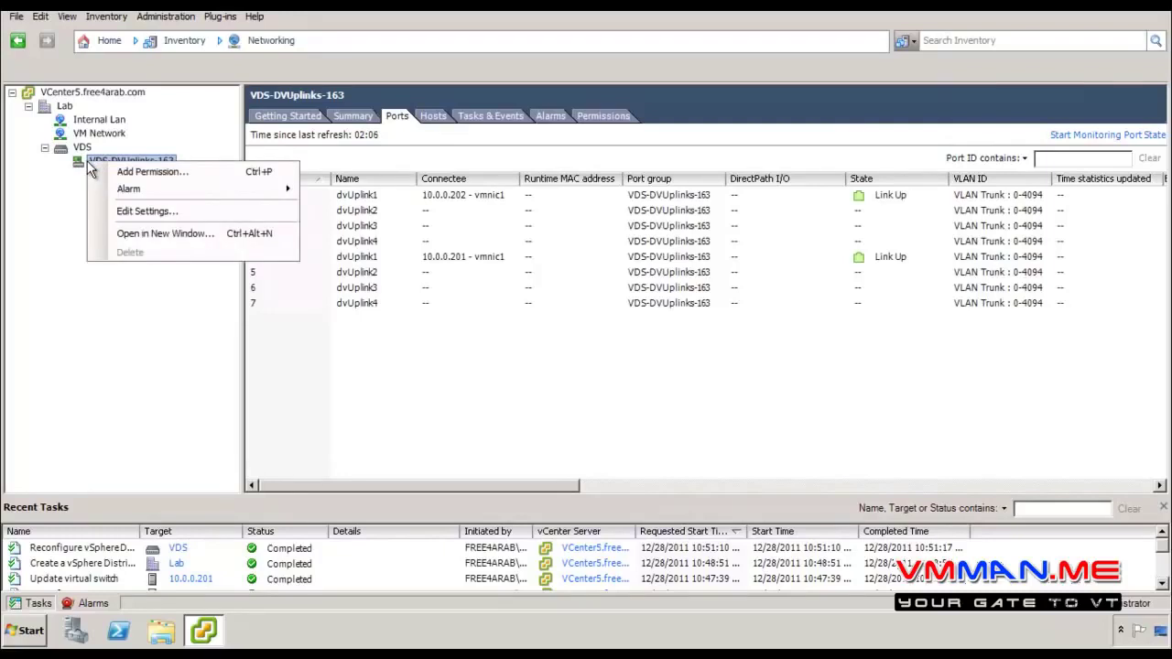
left_click(81, 148)
right_click(80, 149)
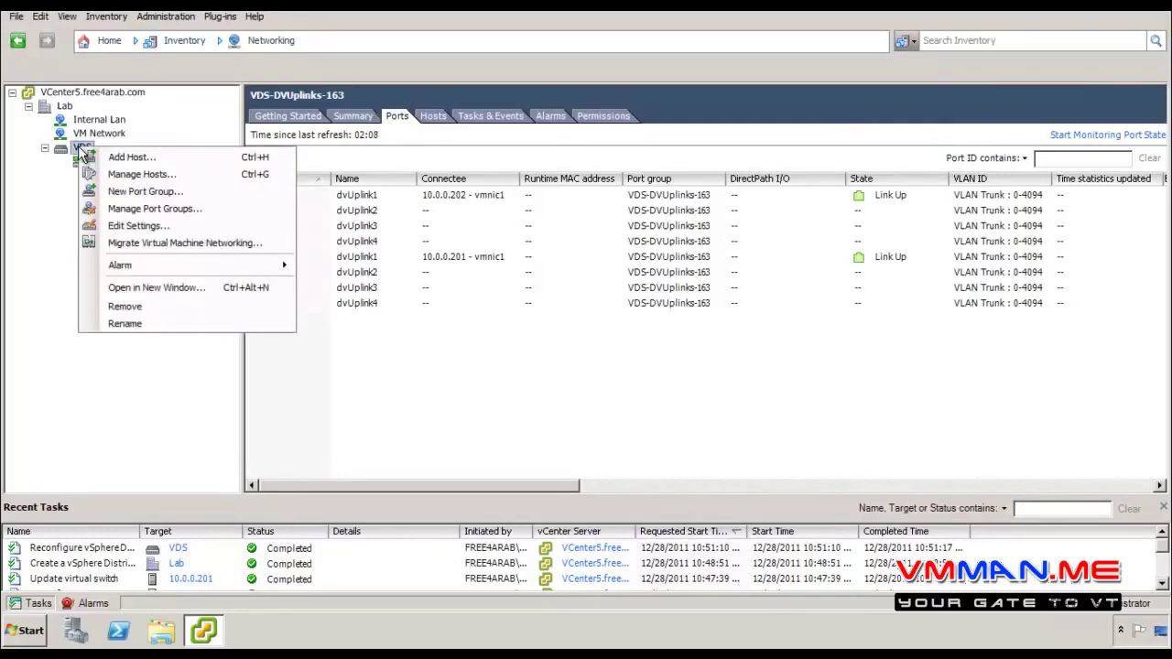
left_click(126, 193)
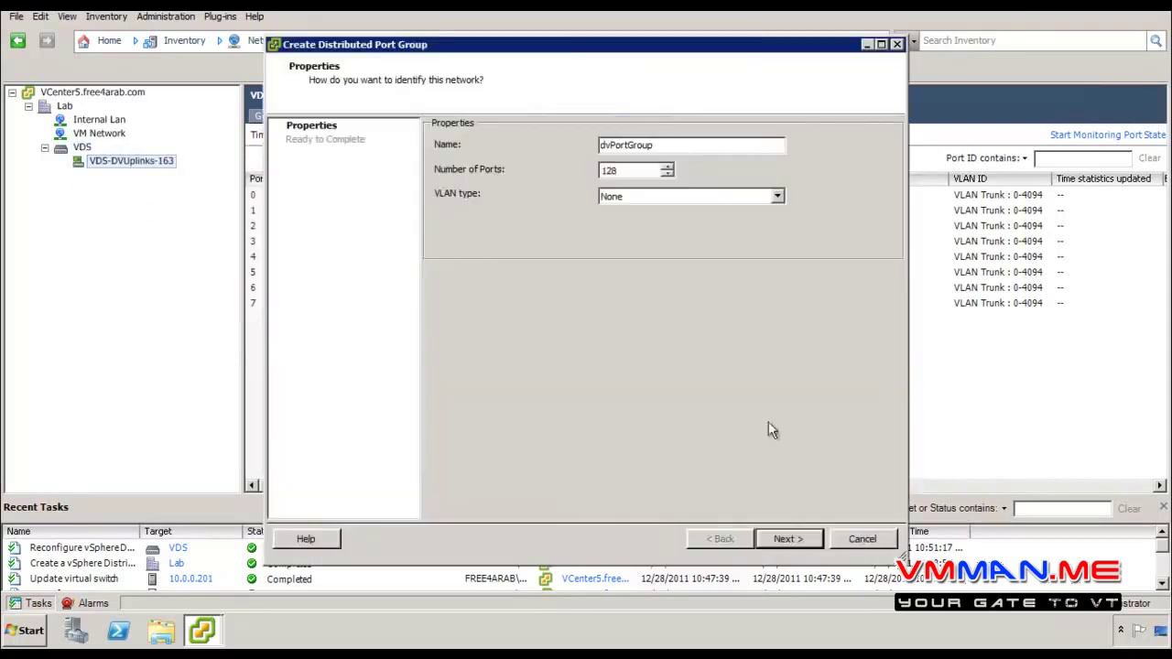
double_click(661, 145)
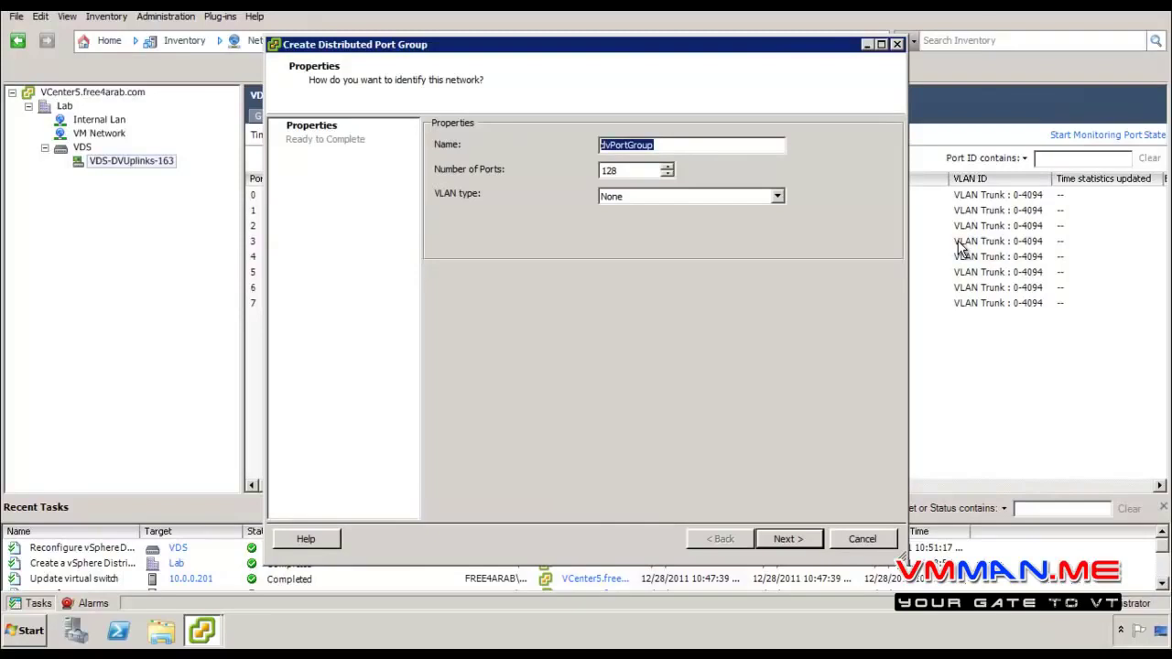
type("DVS Group")
Use 128 ports and VLAN type None for the port group and finish creating it
double_click(619, 170)
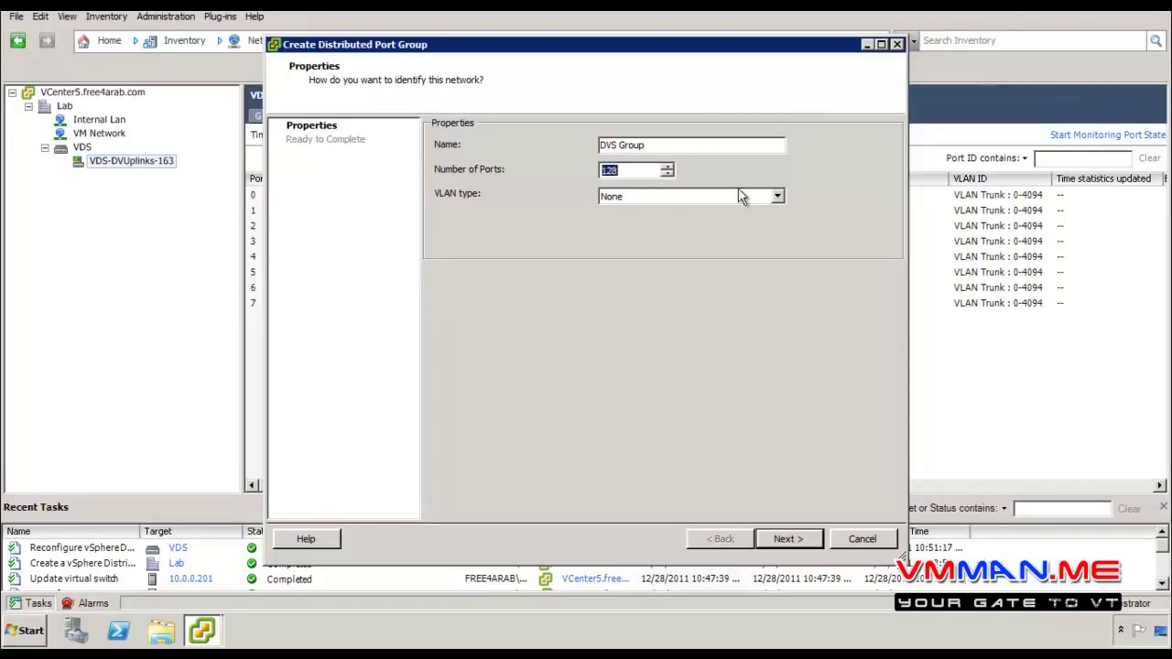
left_click(742, 196)
left_click(742, 205)
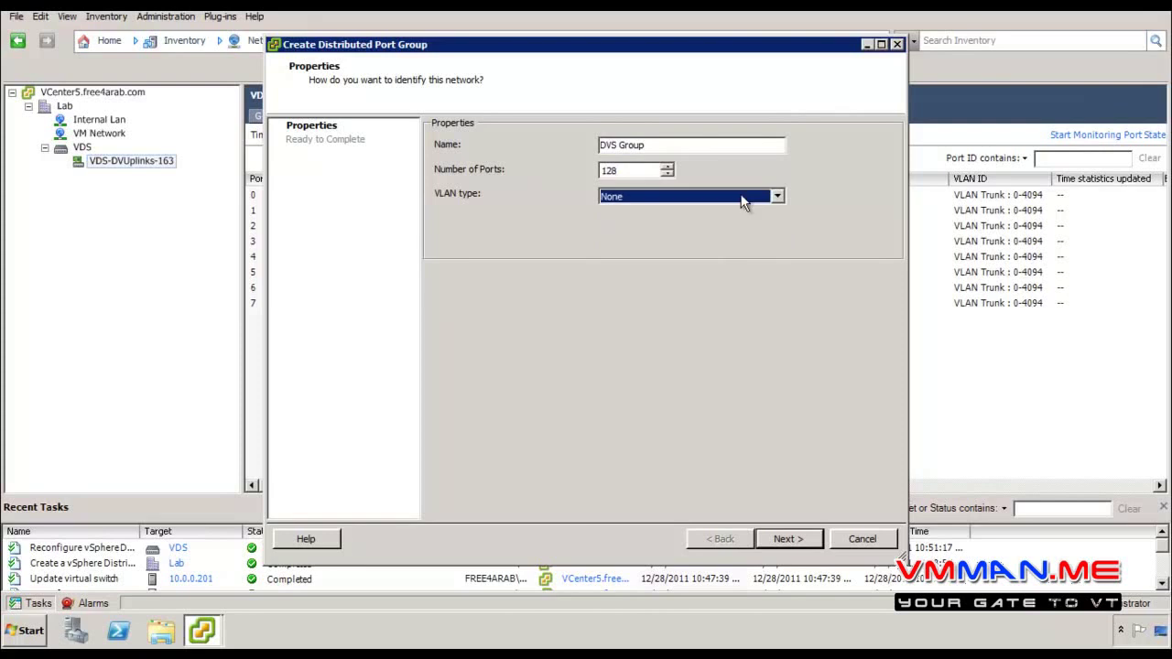
left_click(790, 539)
left_click(794, 540)
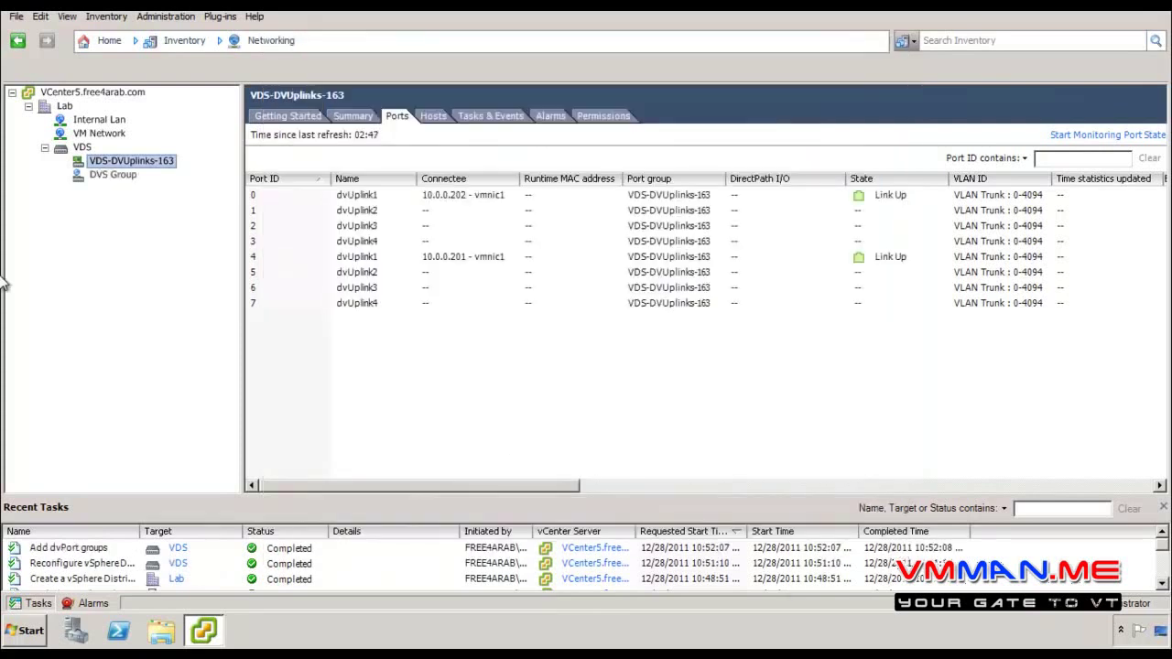
Review the DVS Group port group and the hosts on VM Network in the inventory
left_click(112, 176)
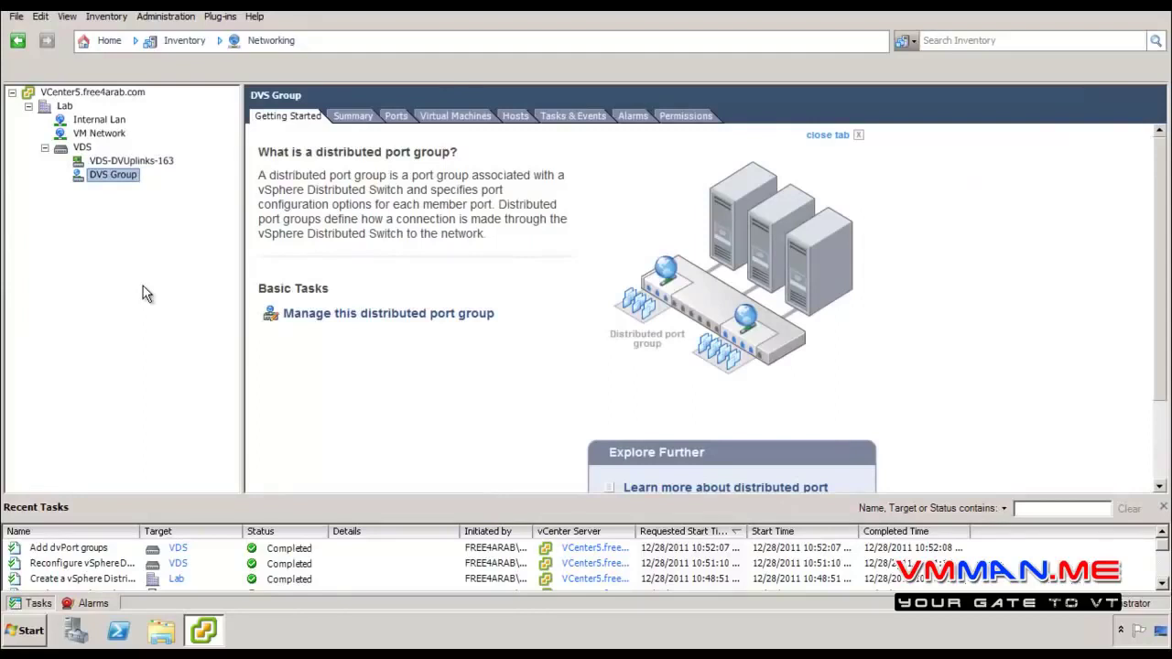
left_click(87, 131)
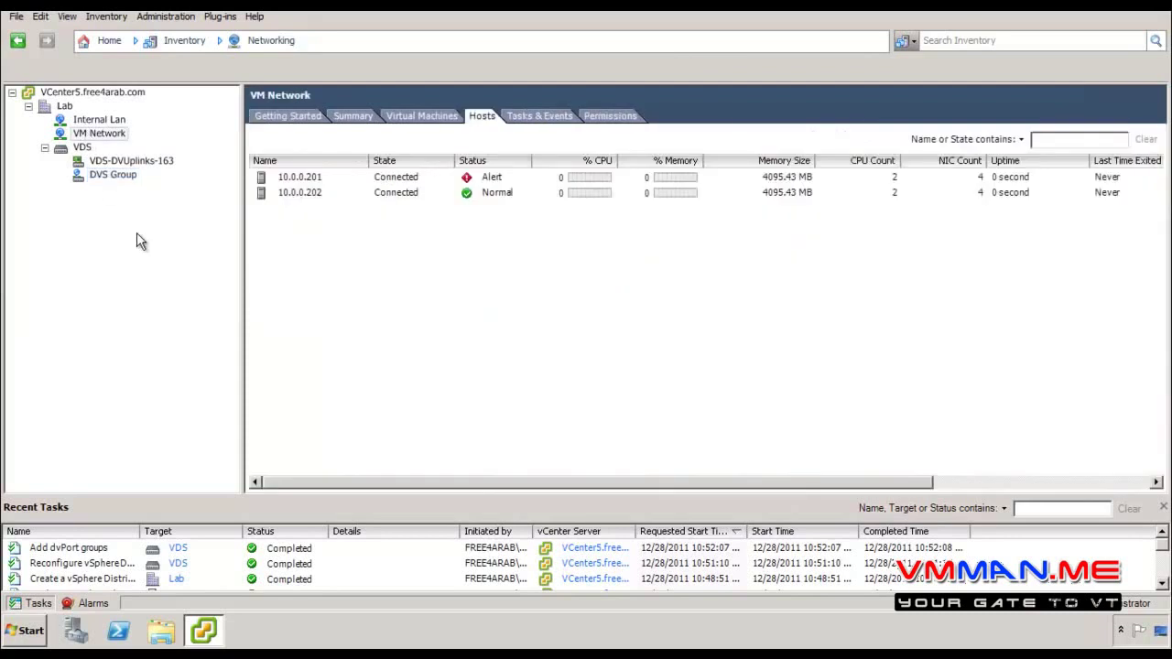
left_click(110, 175)
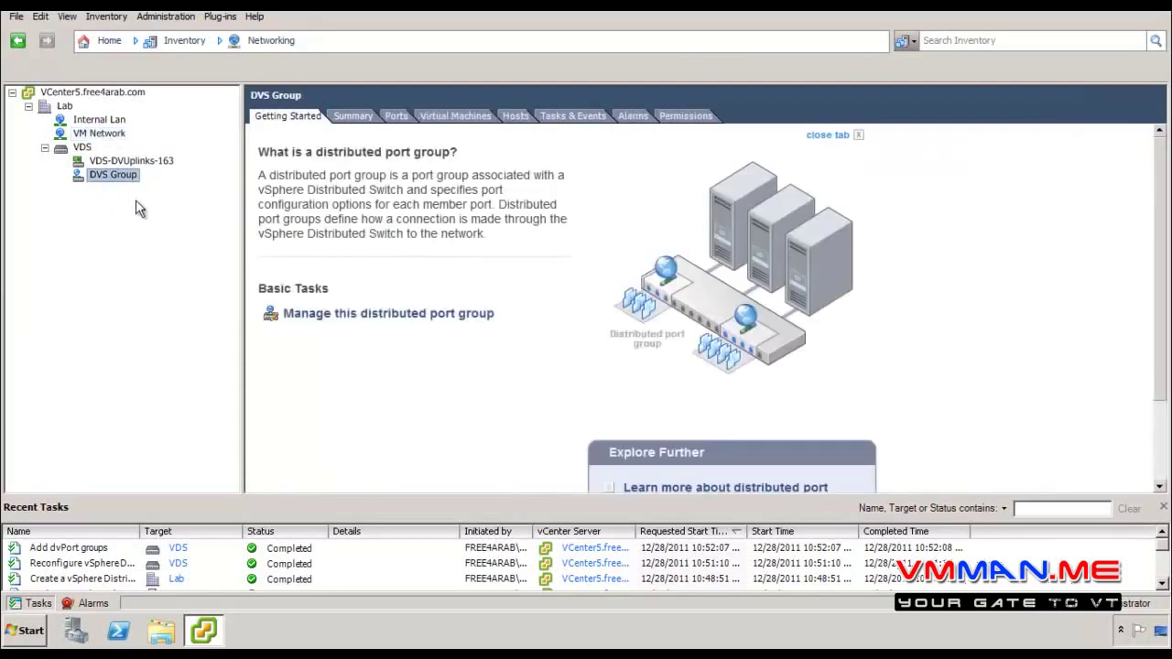
Start migrating virtual machine networking on VDS with VM Network as source and DVS Group (VDS) as destination
right_click(83, 149)
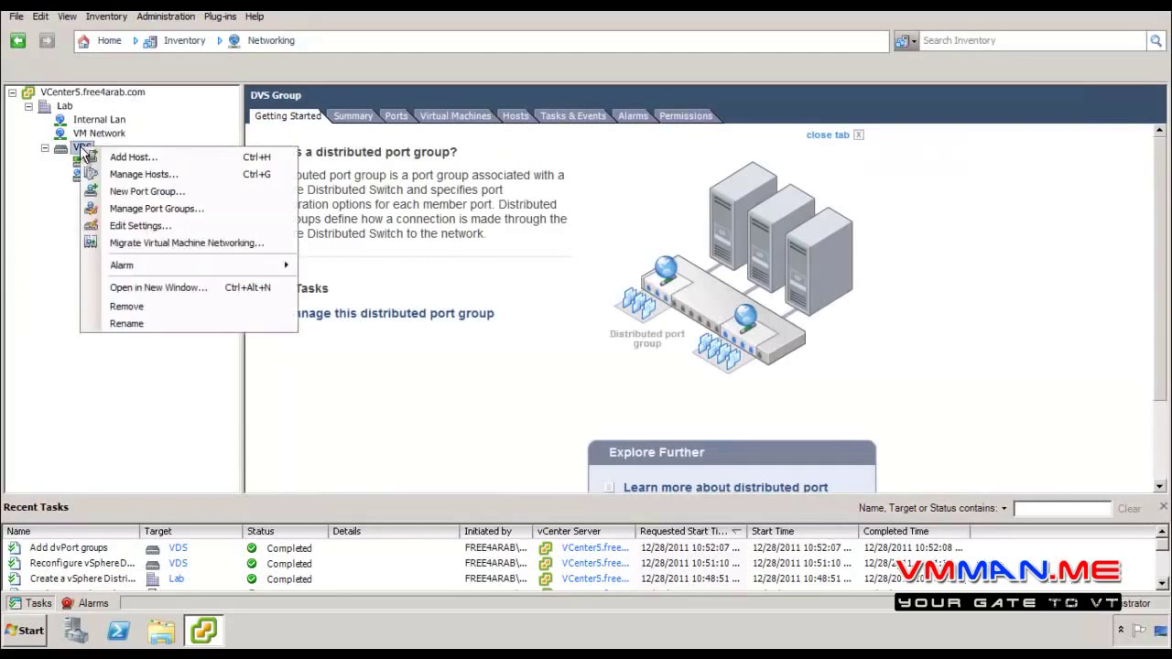
left_click(116, 245)
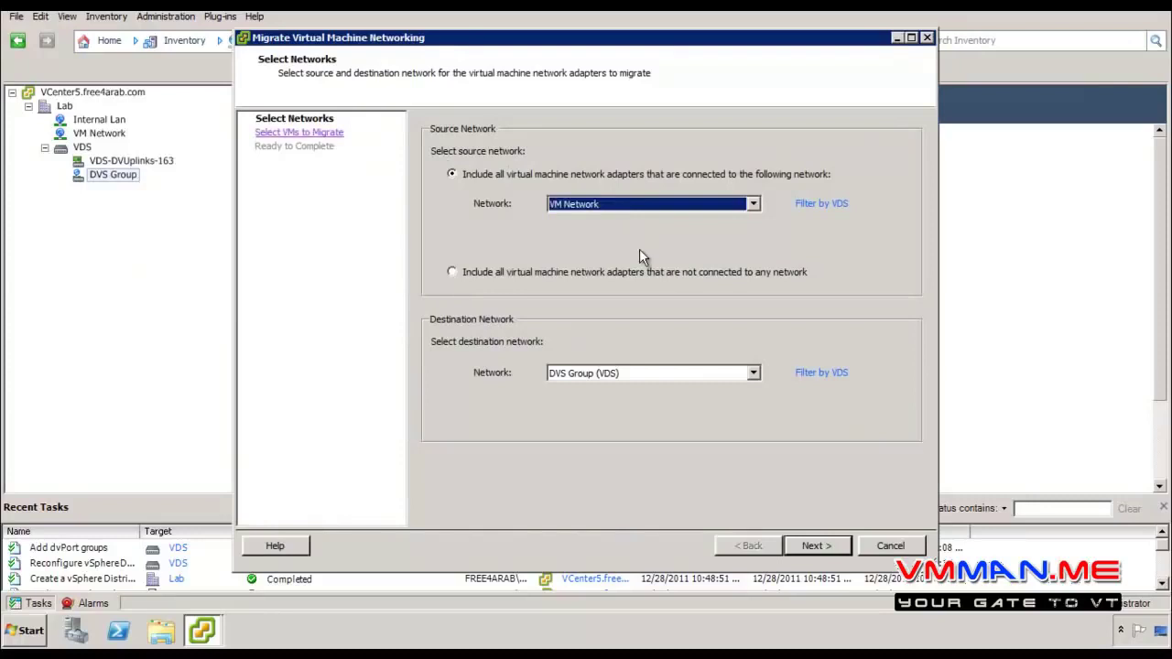
left_click(592, 205)
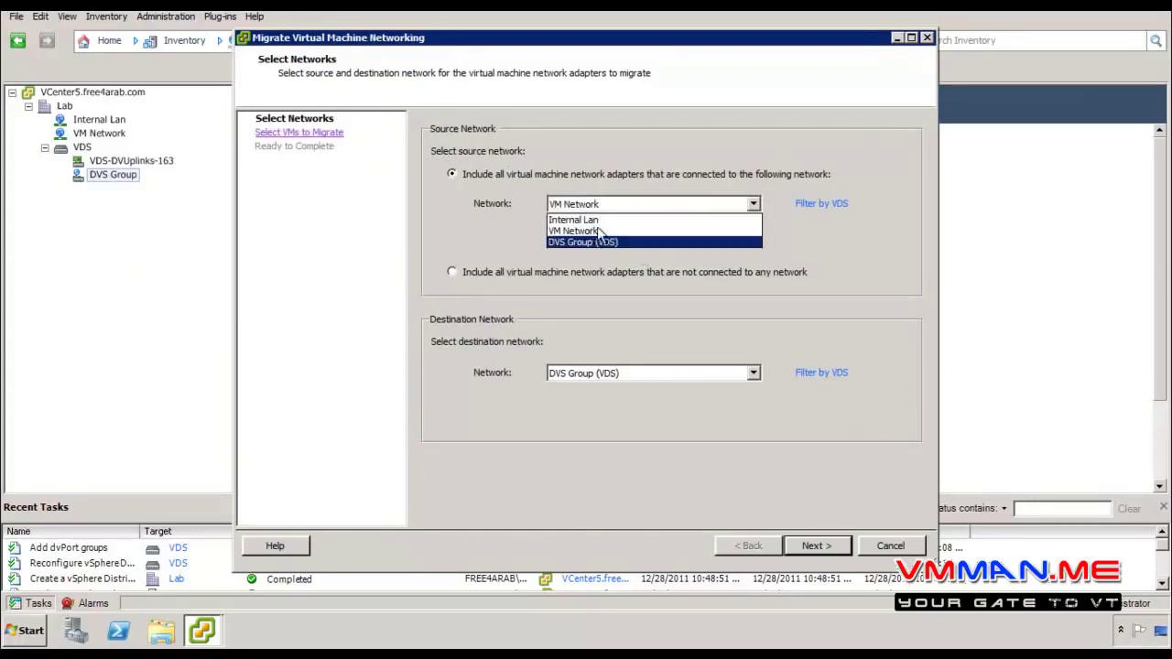
left_click(587, 232)
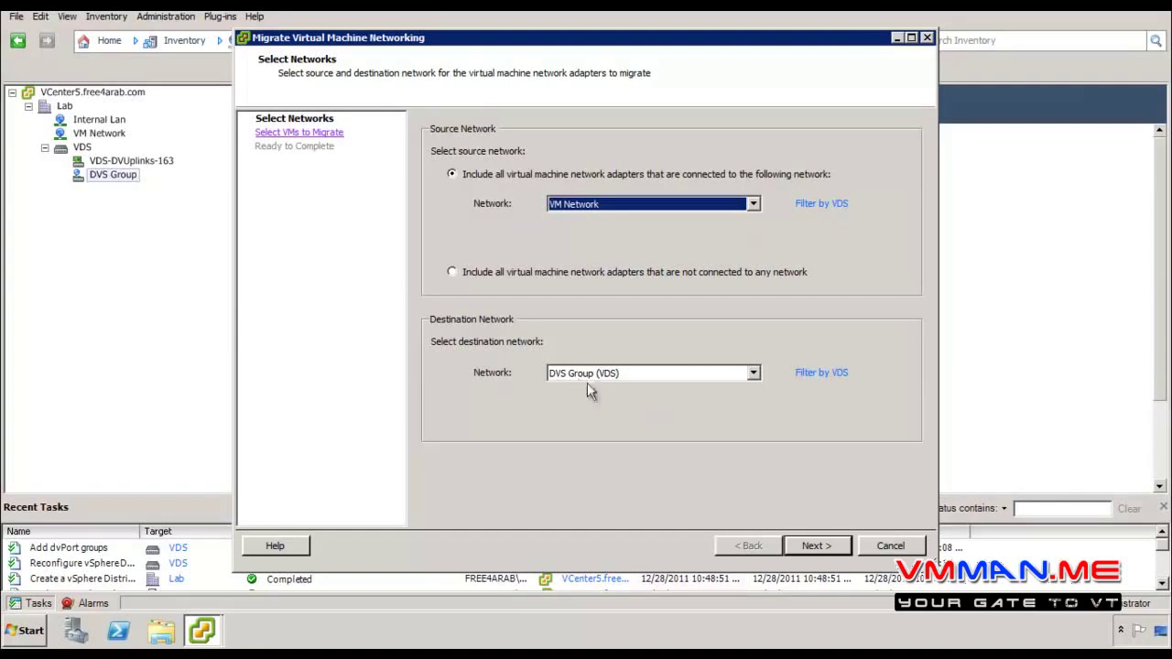
left_click(810, 553)
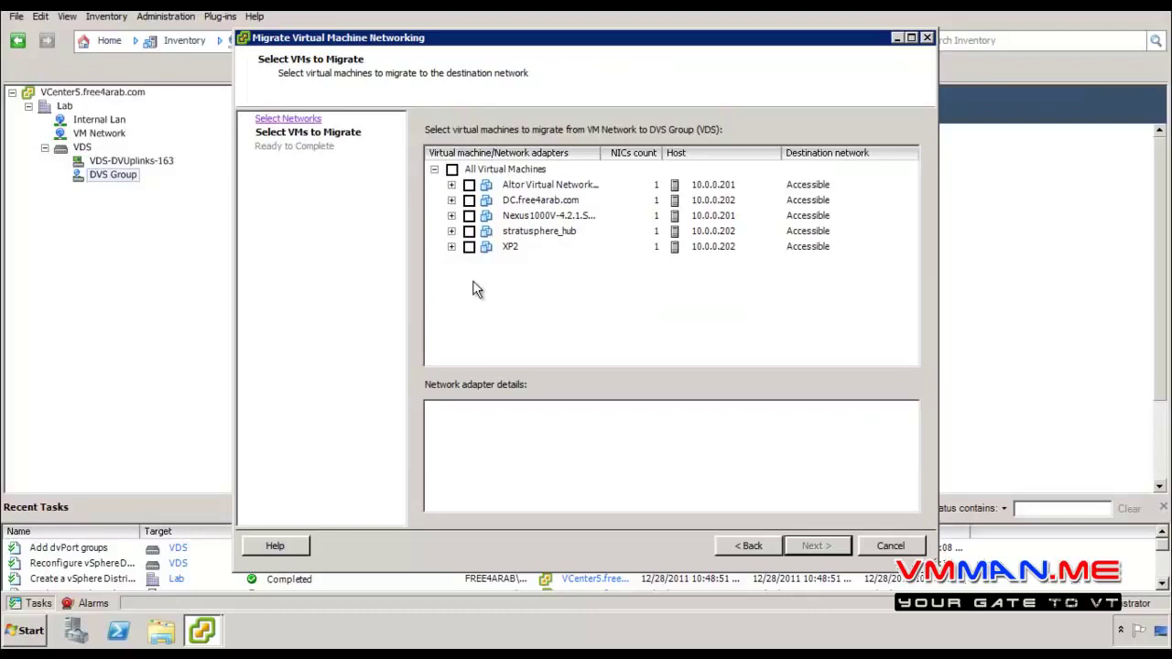
Select all virtual machines for the migration and finish the wizard
left_click(451, 170)
left_click(802, 545)
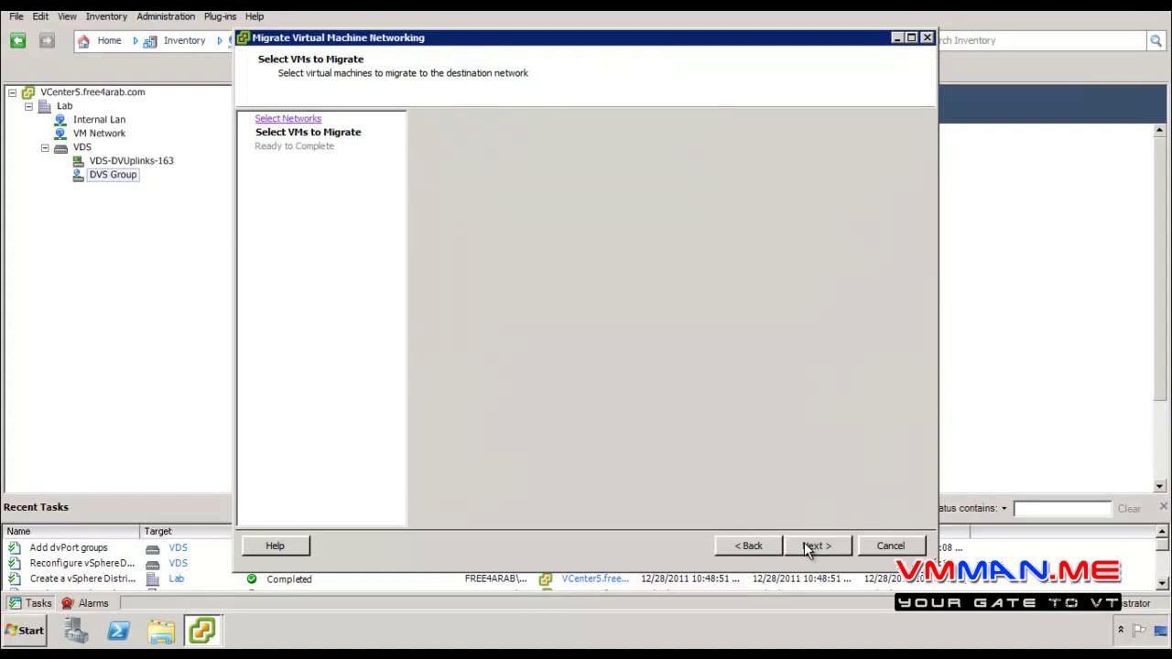
left_click(806, 546)
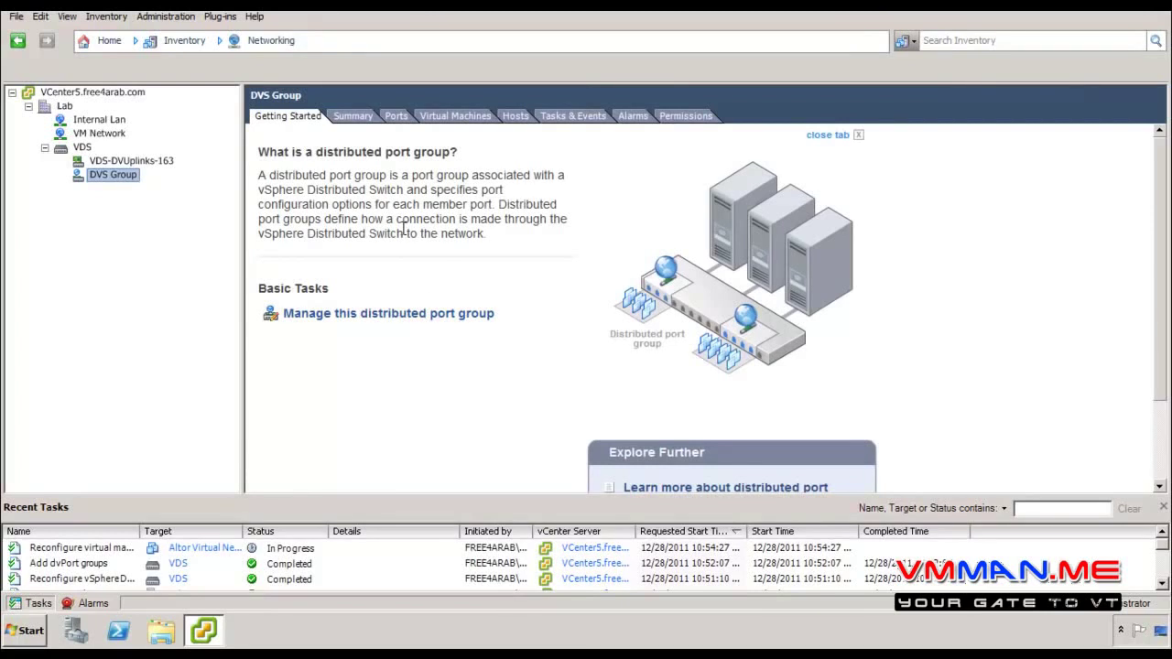
Check which virtual machines are connected to DVS Group and select all of them in the list
left_click(99, 134)
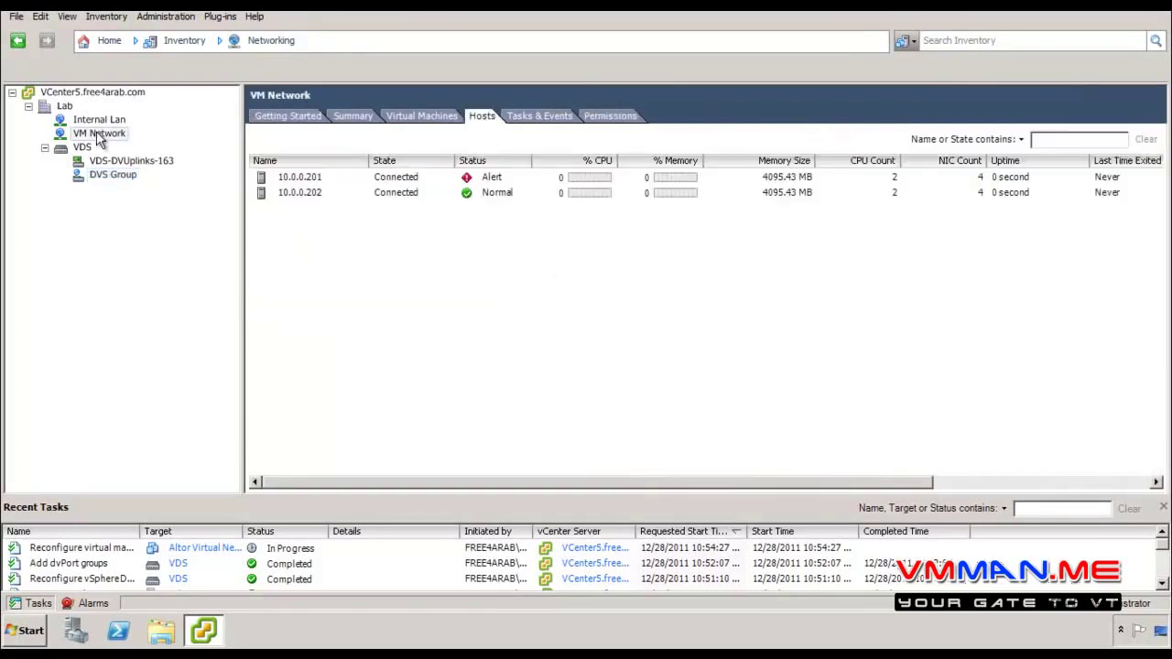
left_click(108, 173)
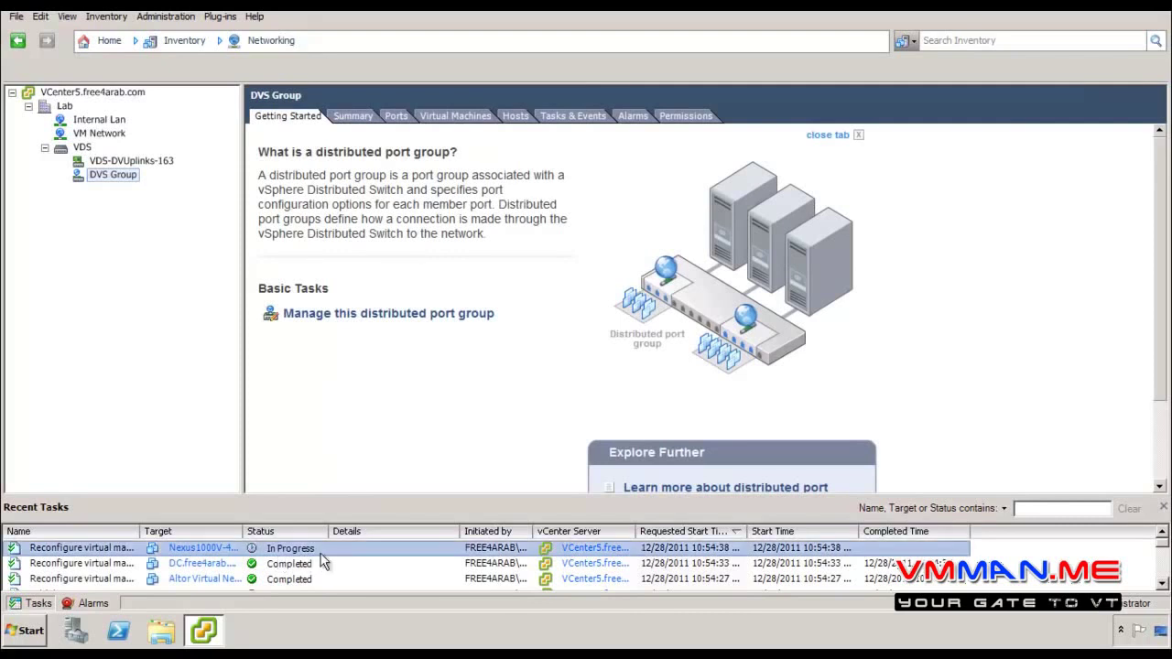
left_click(448, 118)
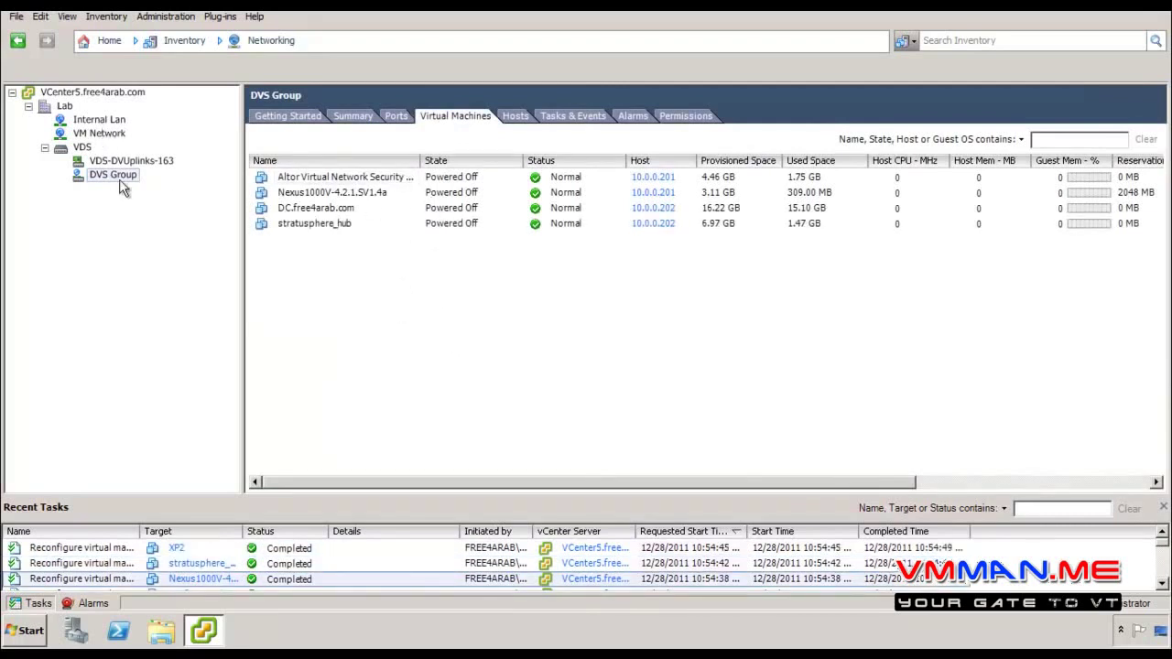
left_click_drag(485, 357, 408, 174)
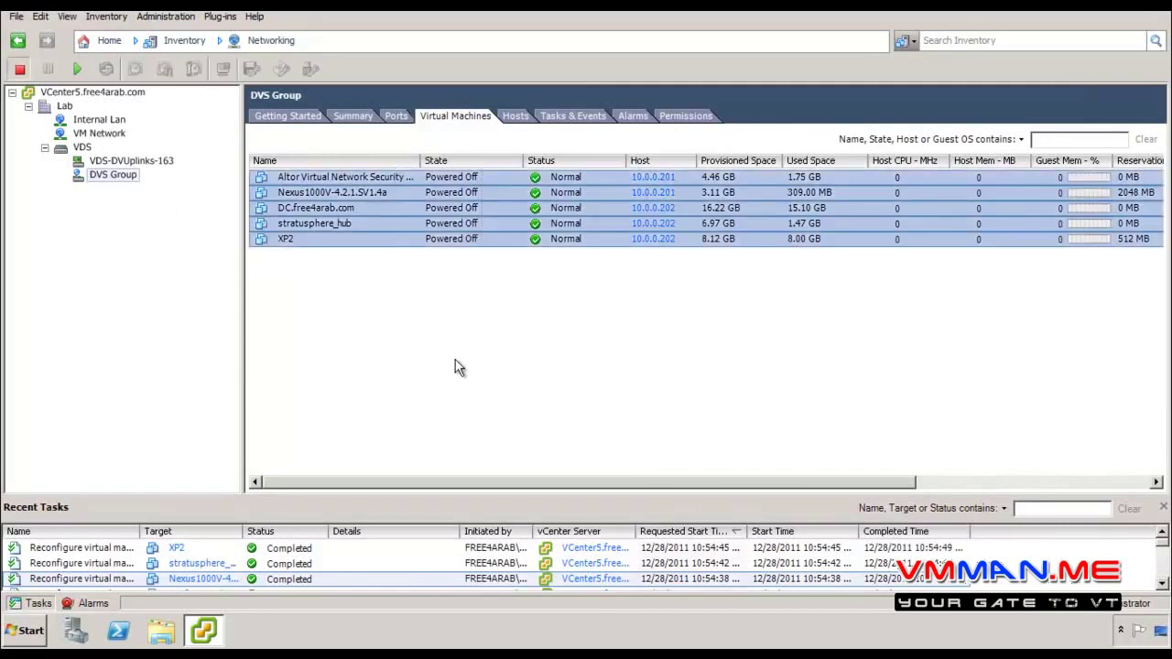
Start managing the hosts of the VDS distributed switch, including both 10.0.0.201 and 10.0.0.202
left_click(89, 134)
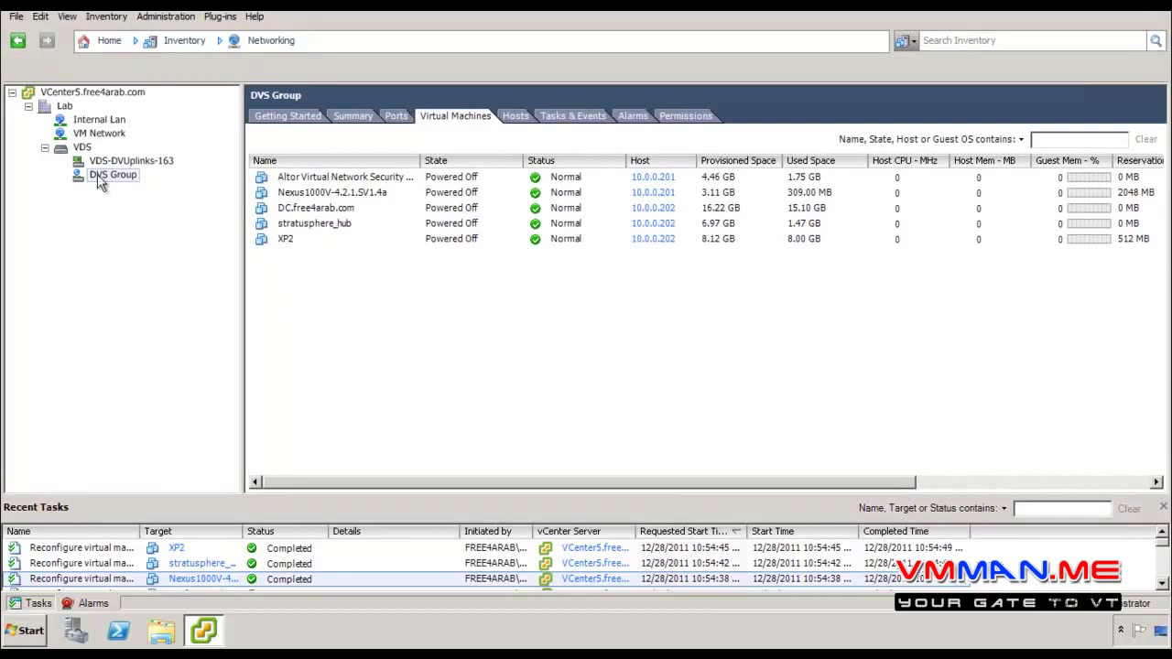
right_click(82, 147)
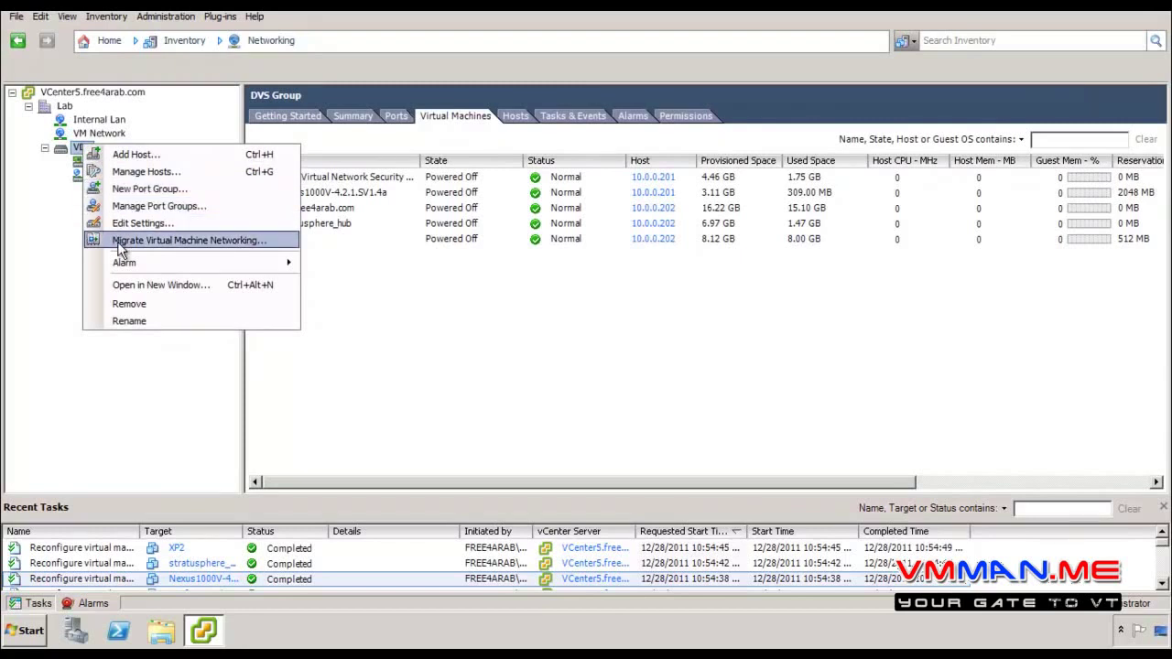
left_click(151, 173)
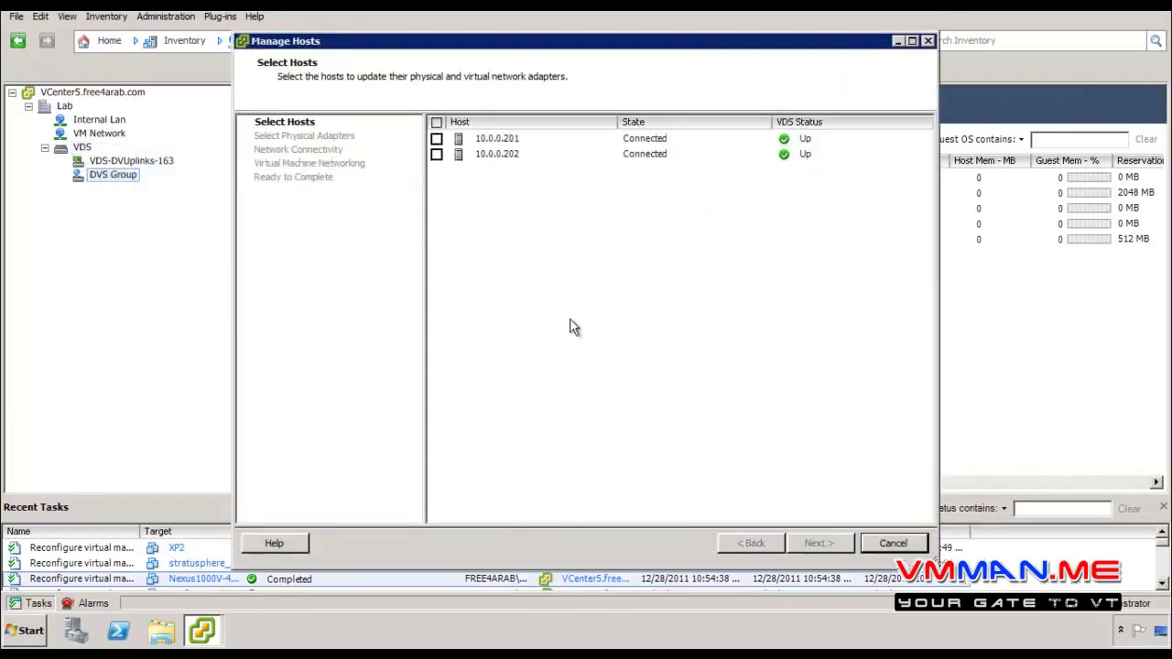
left_click(437, 138)
left_click(437, 154)
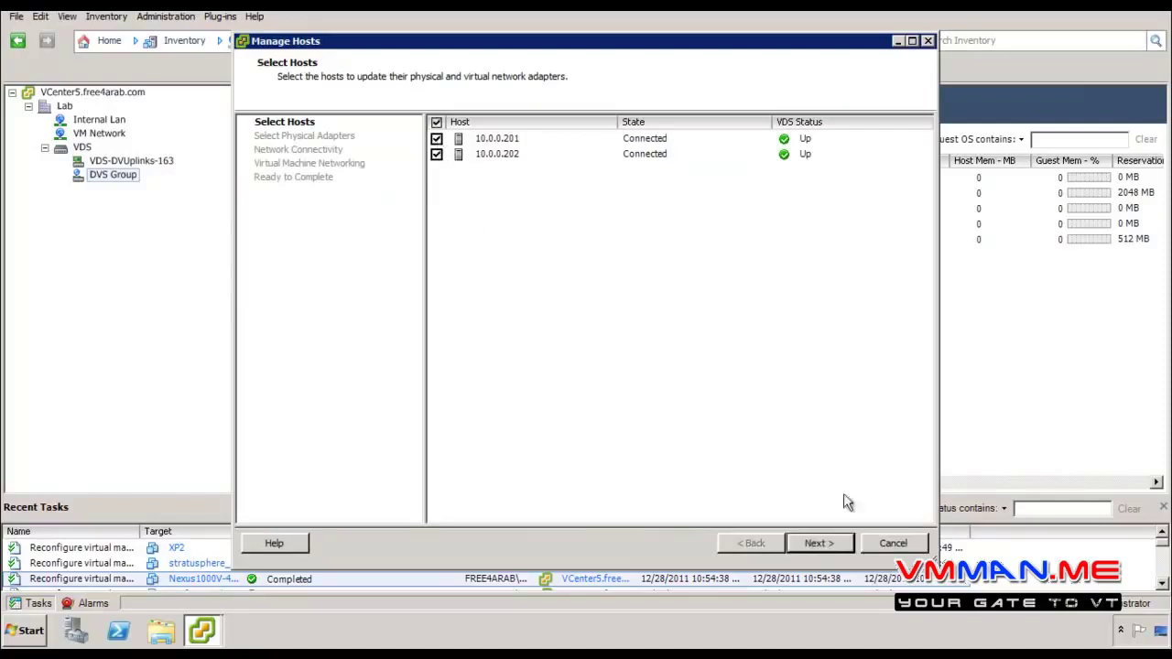
left_click(818, 543)
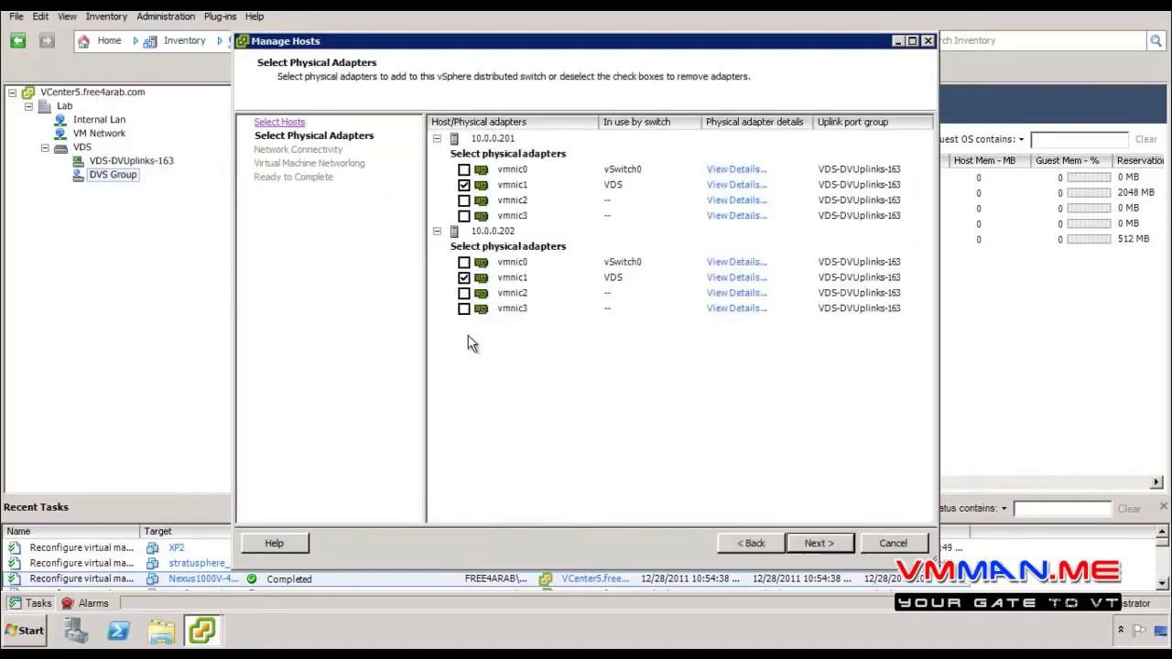
Add physical adapter vmnic0 of both hosts to the distributed switch and continue to network connectivity
left_click(464, 169)
left_click(464, 262)
left_click(630, 266)
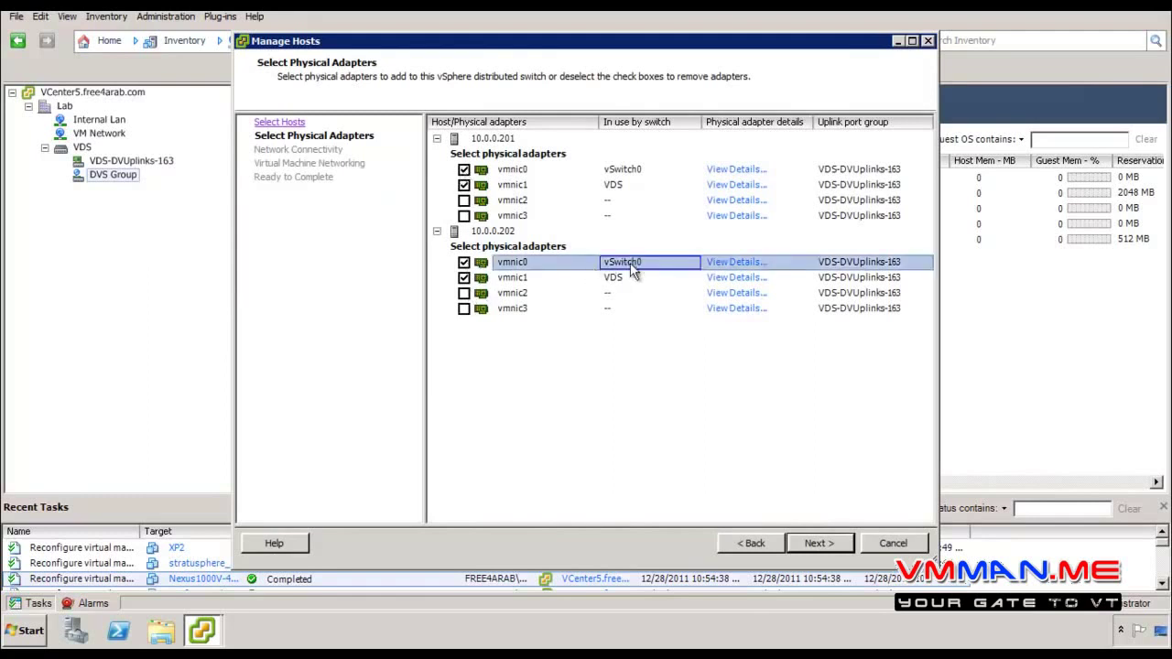
left_click(621, 172)
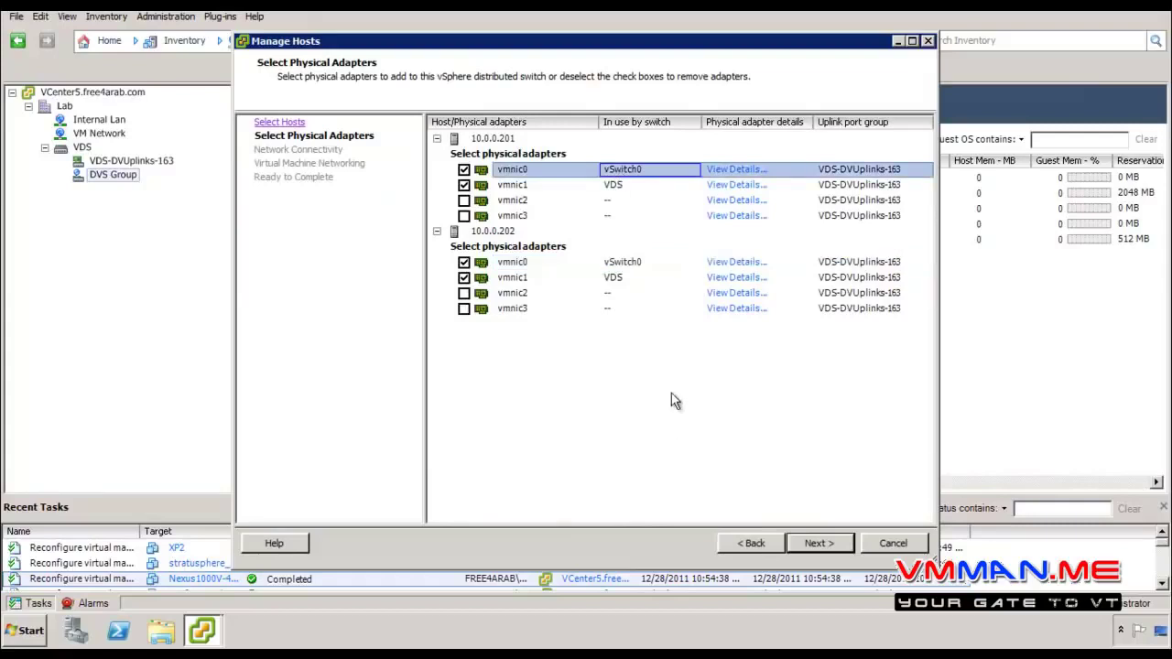
left_click(641, 265)
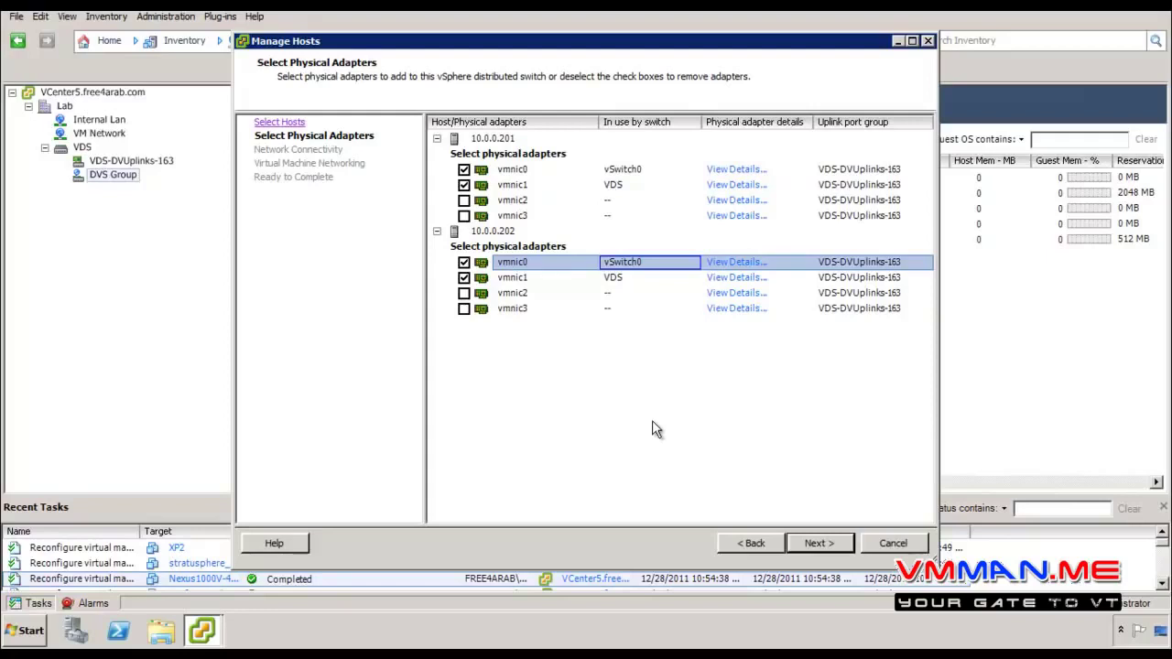
left_click(506, 171)
left_click(519, 264)
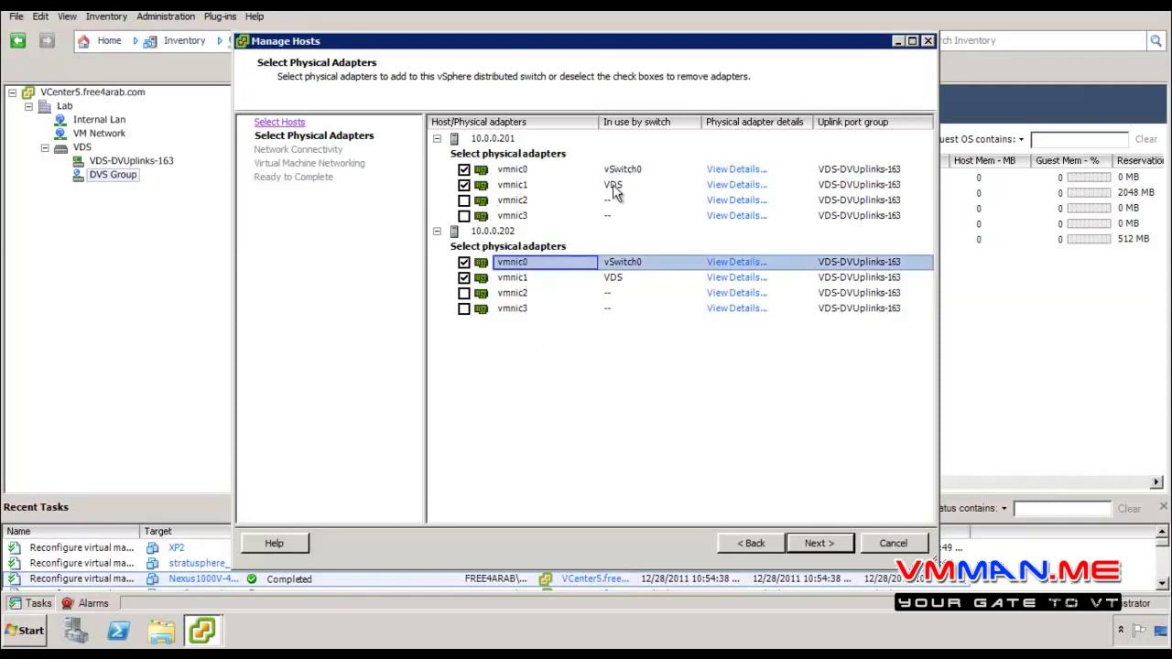
left_click(822, 545)
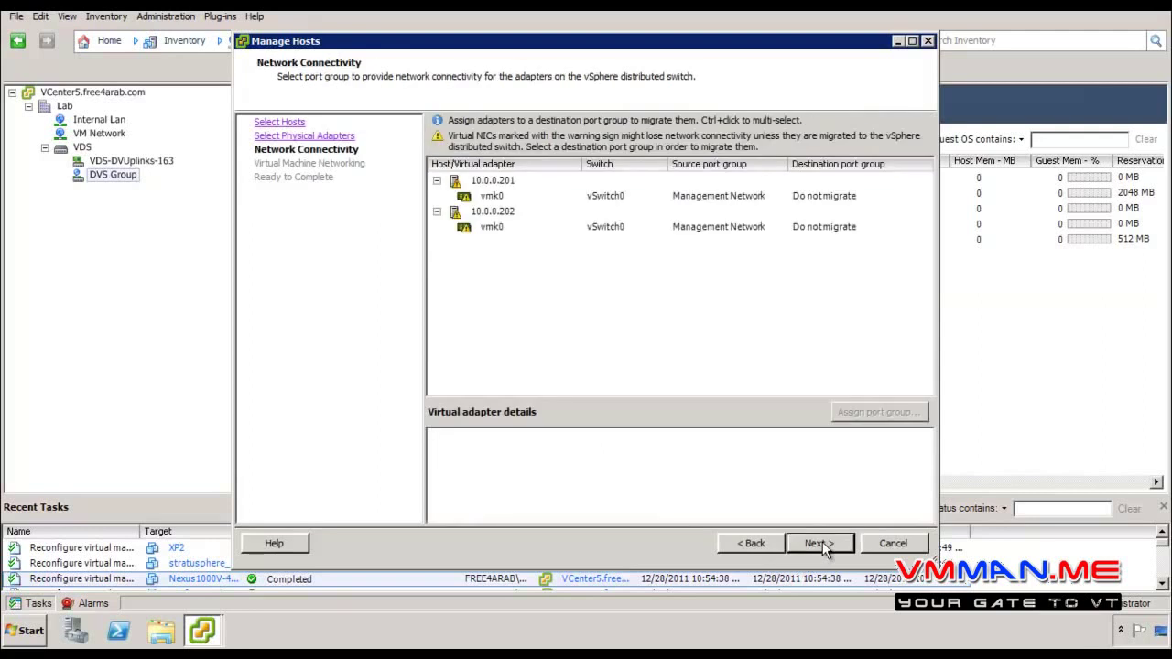
Assign the vmk0 management adapters of both hosts to the DVS Group destination port group and continue to virtual machine networking
left_click(470, 199)
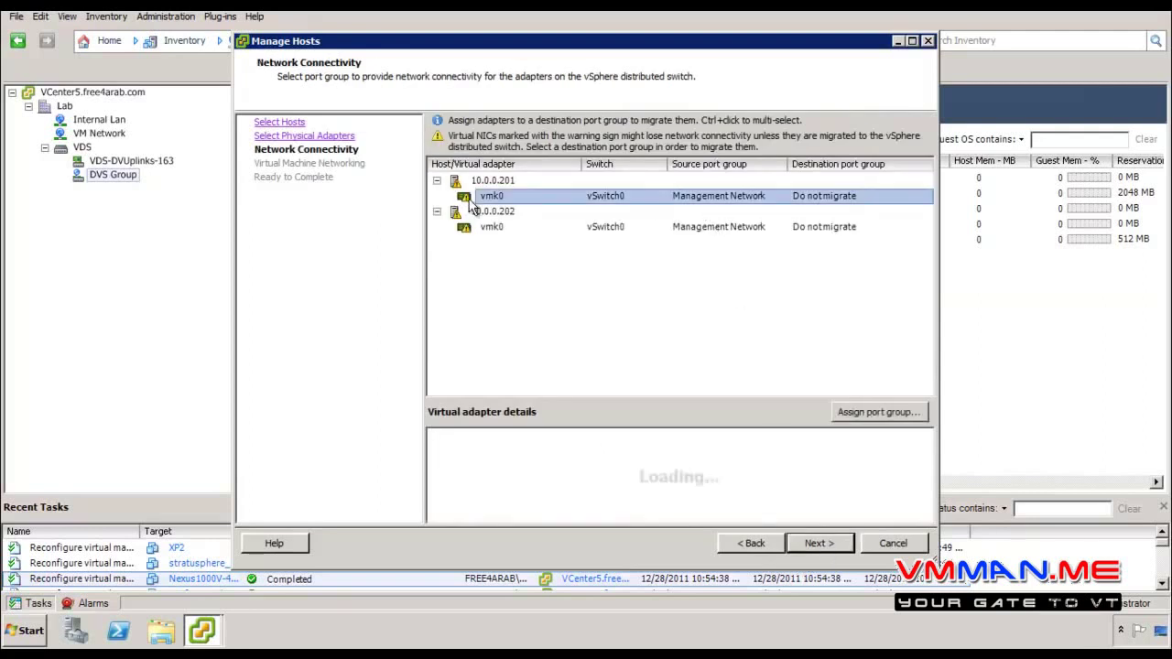
left_click(478, 229)
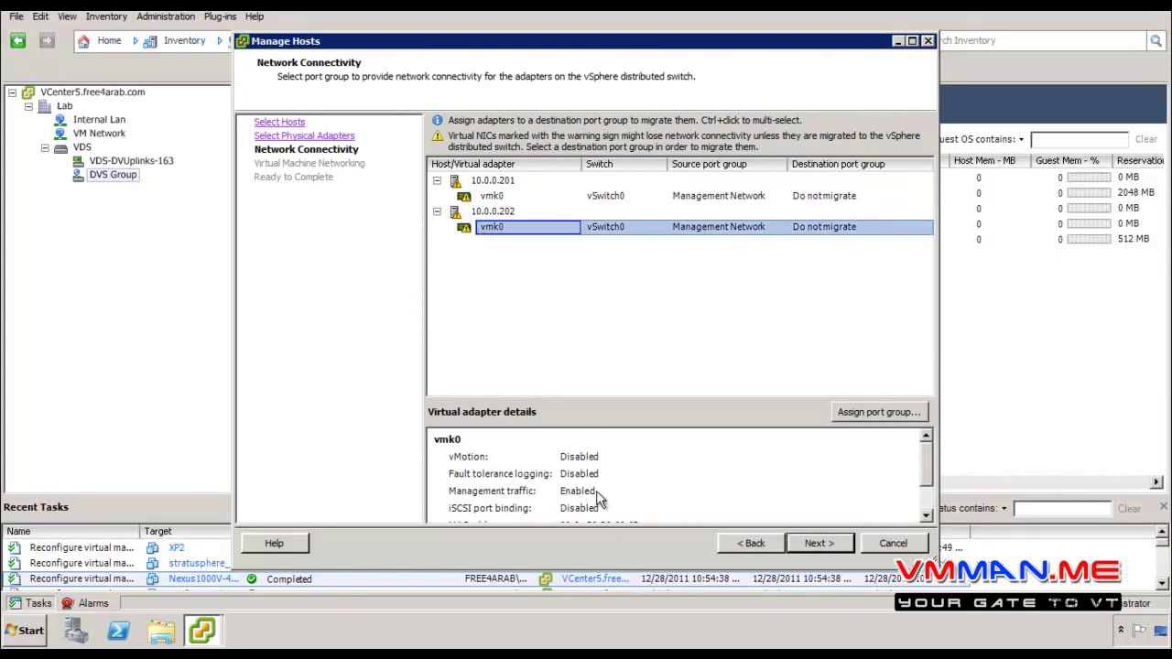
left_click(818, 199)
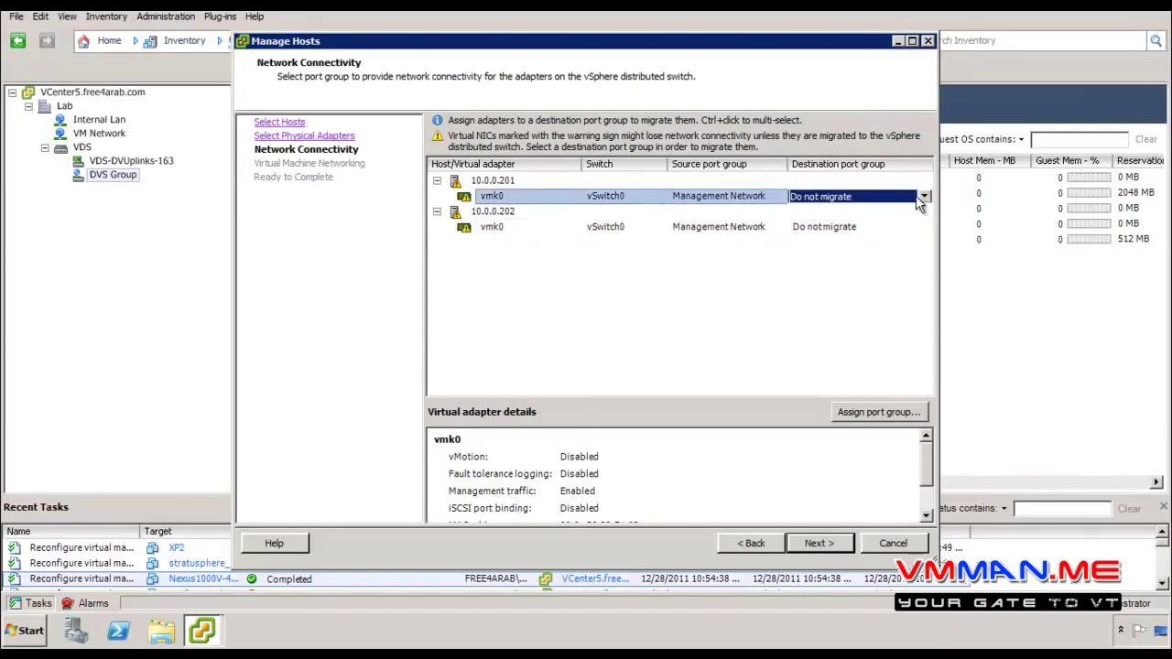
left_click(925, 198)
left_click(815, 223)
left_click(862, 228)
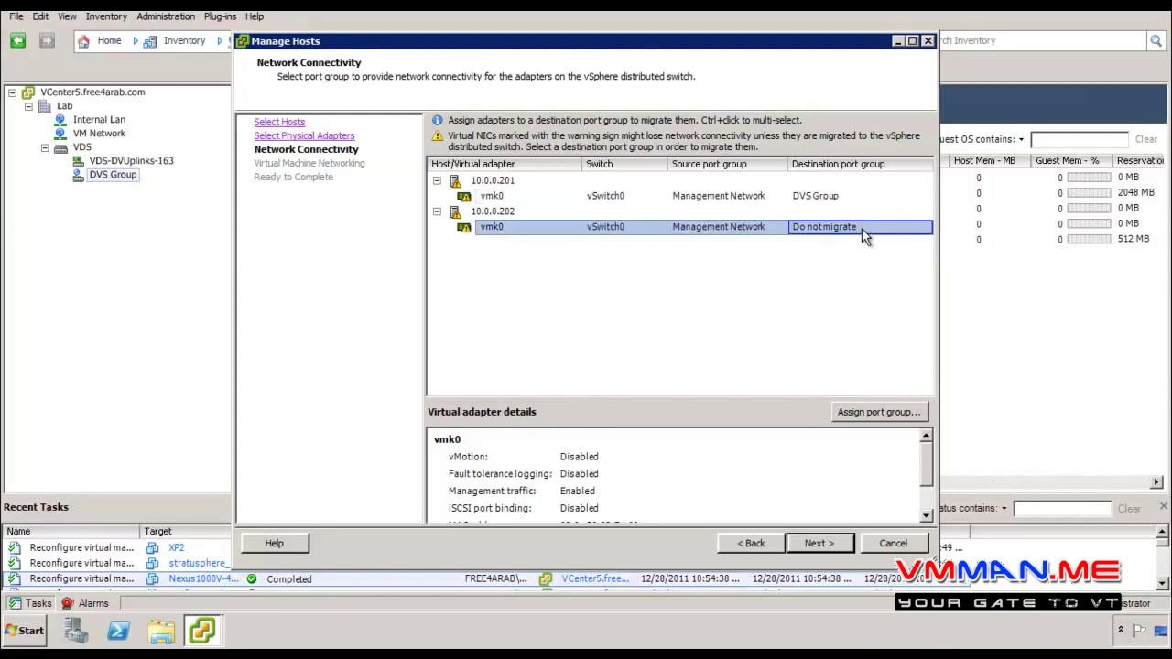
left_click(927, 226)
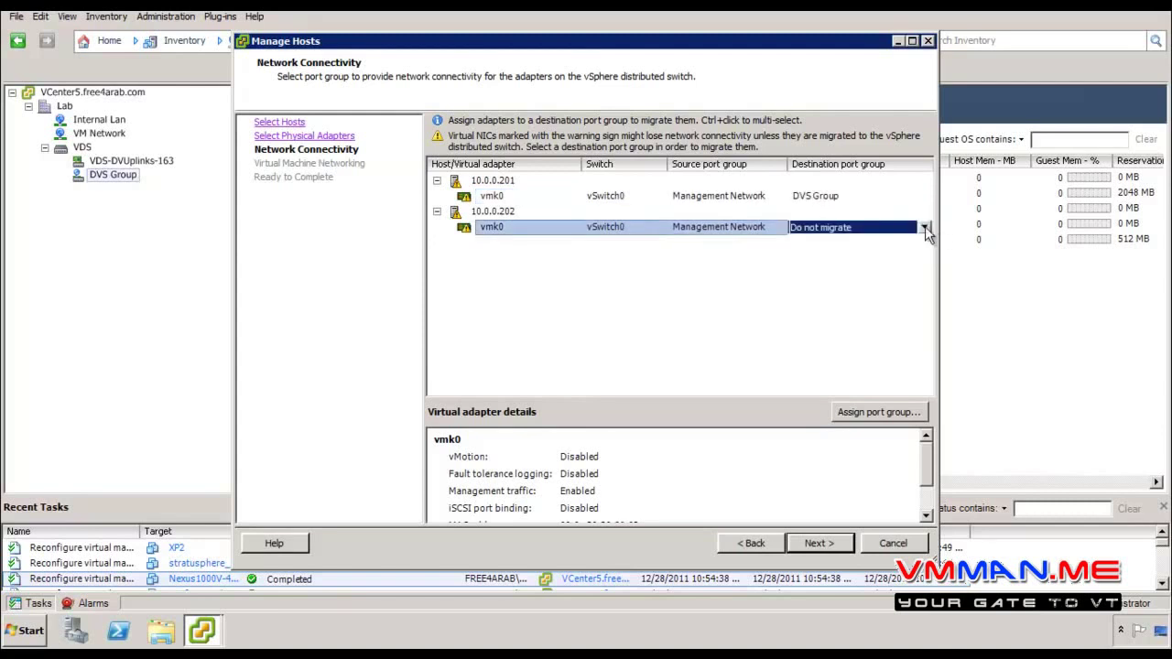
left_click(925, 226)
left_click(885, 255)
left_click(800, 329)
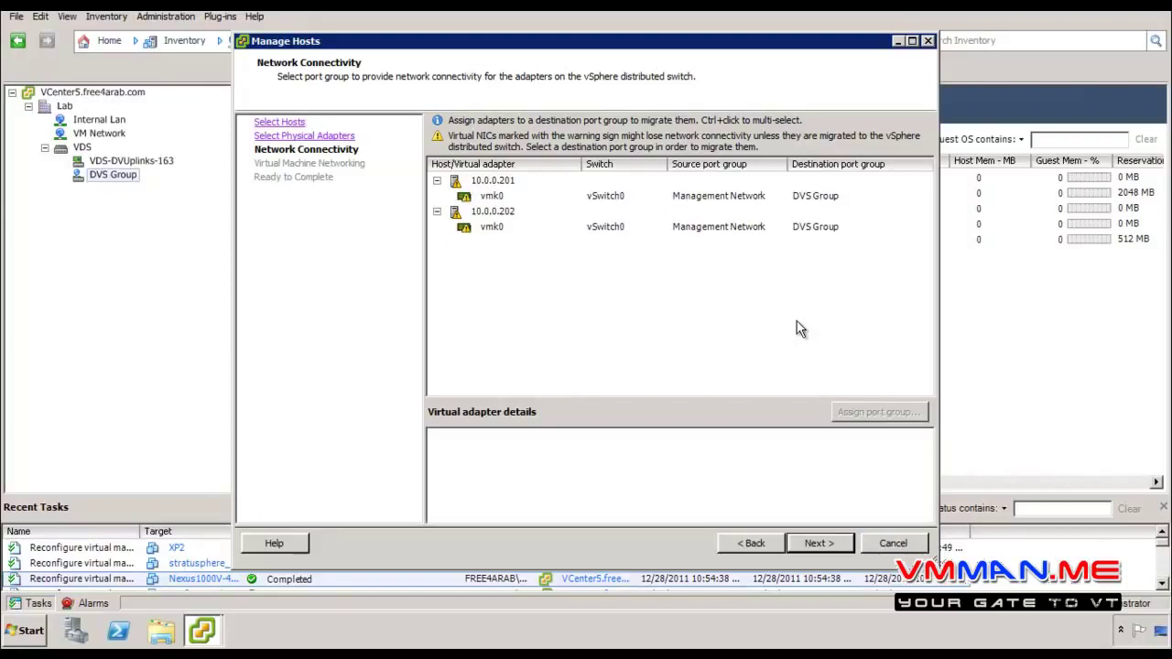
left_click(818, 544)
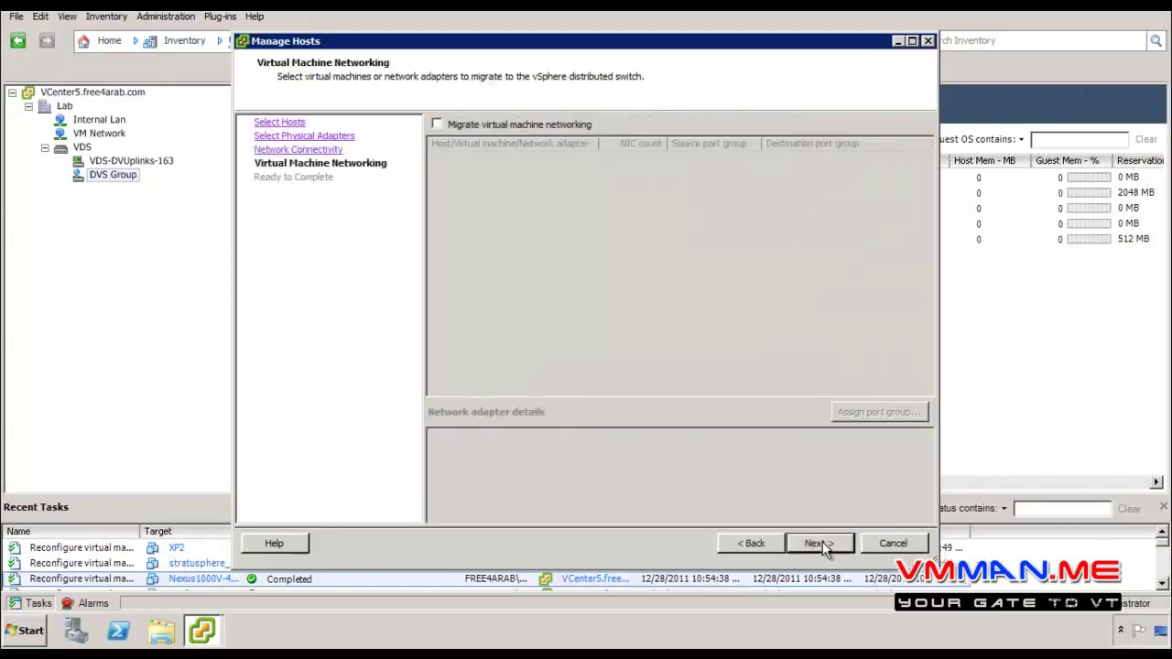
Enable virtual machine networking migration and assign the Altor Virtual Network Security Analyzer and Nexus1000V machines to DVS Group
left_click(539, 128)
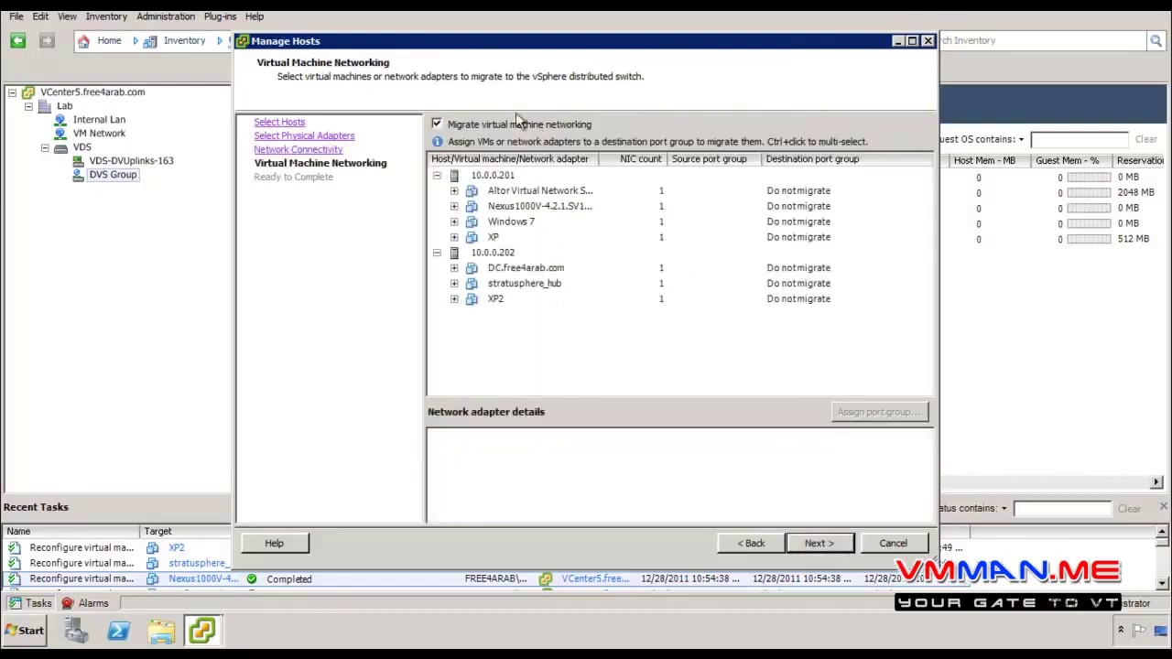
left_click(811, 191)
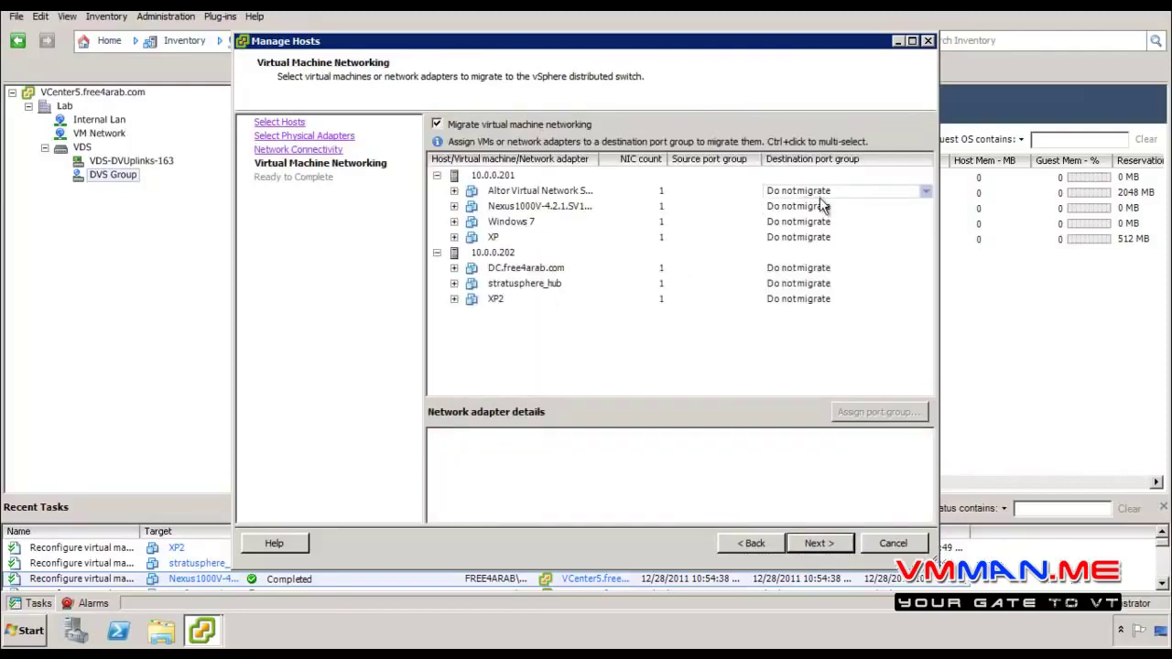
left_click(819, 196)
left_click(819, 194)
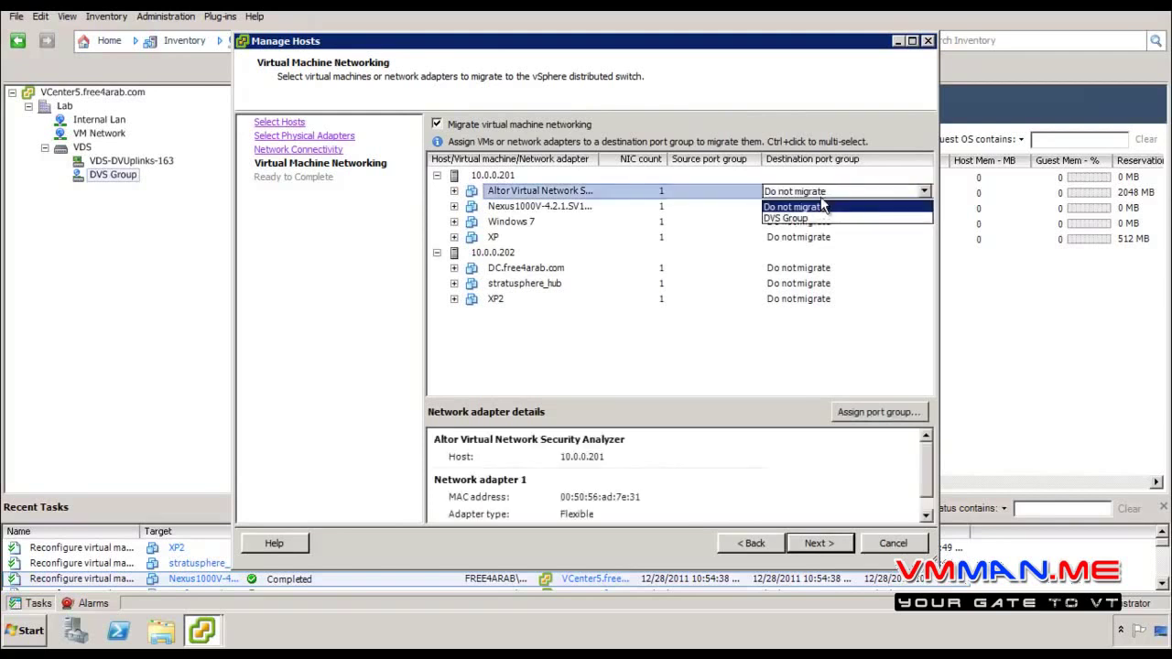
left_click(819, 219)
left_click(814, 208)
left_click(814, 208)
left_click(814, 208)
left_click(814, 235)
Set the destination port group of the Windows 7 and XP virtual machines to DVS Group
left_click(809, 225)
left_click(925, 222)
left_click(894, 249)
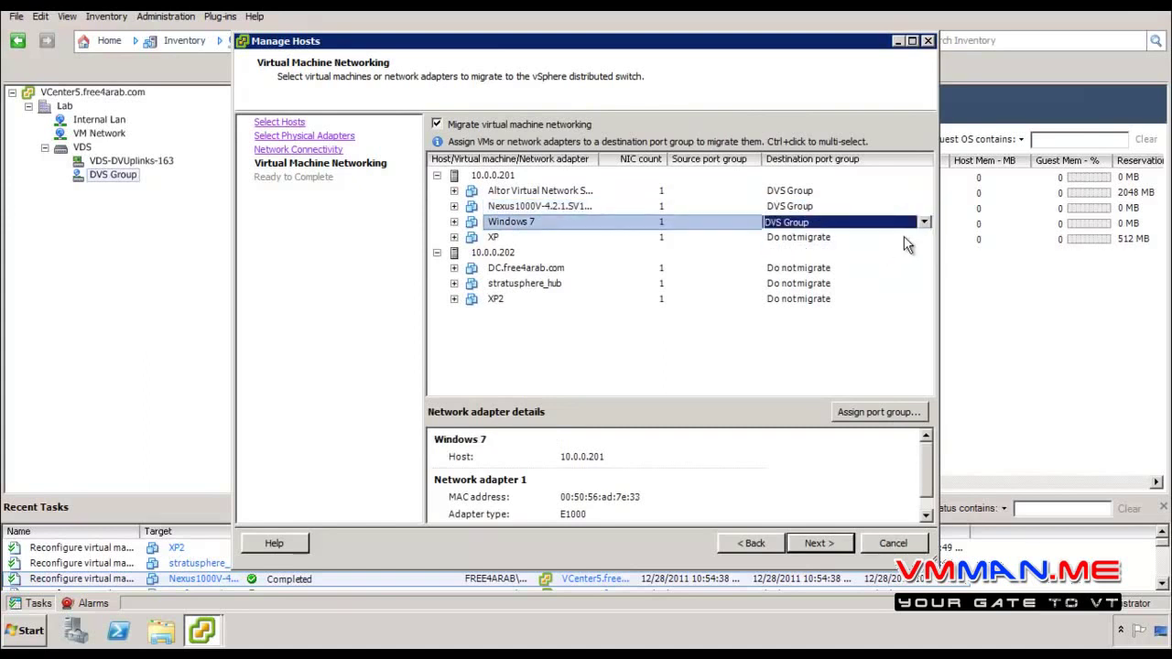
left_click(905, 240)
left_click(923, 237)
left_click(896, 265)
Assign DC.free4arab.com, stratusphere_hub and XP2 on host 10.0.0.202 to DVS Group and finish the host management wizard
left_click(914, 269)
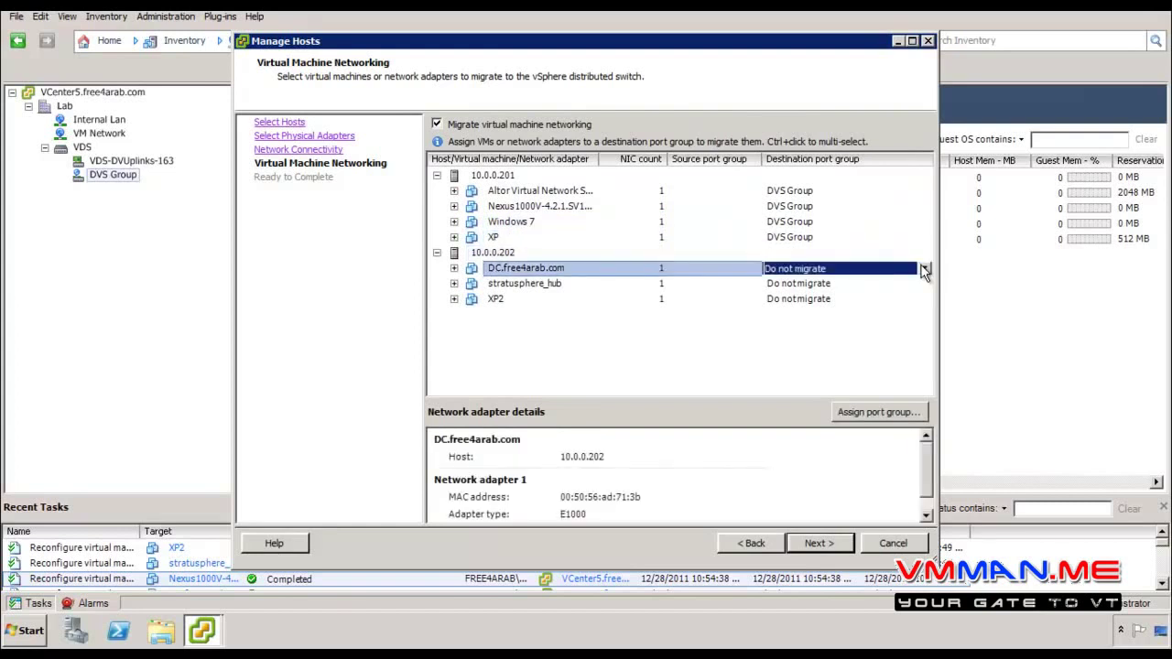
left_click(924, 269)
left_click(905, 295)
left_click(918, 285)
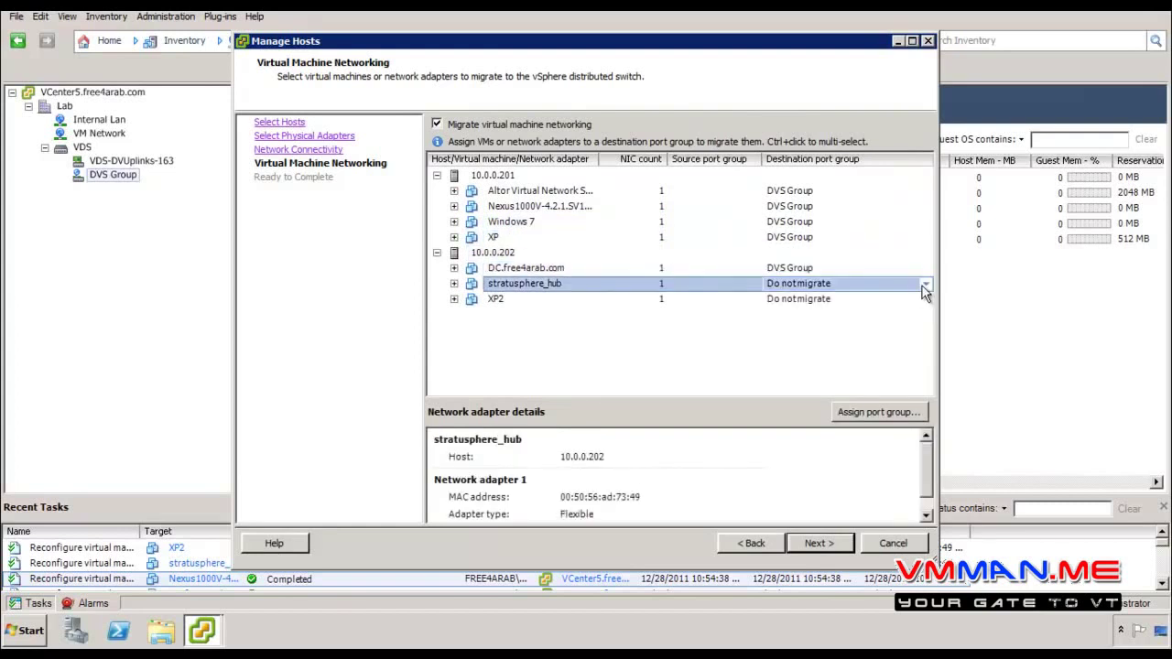
left_click(926, 285)
left_click(914, 306)
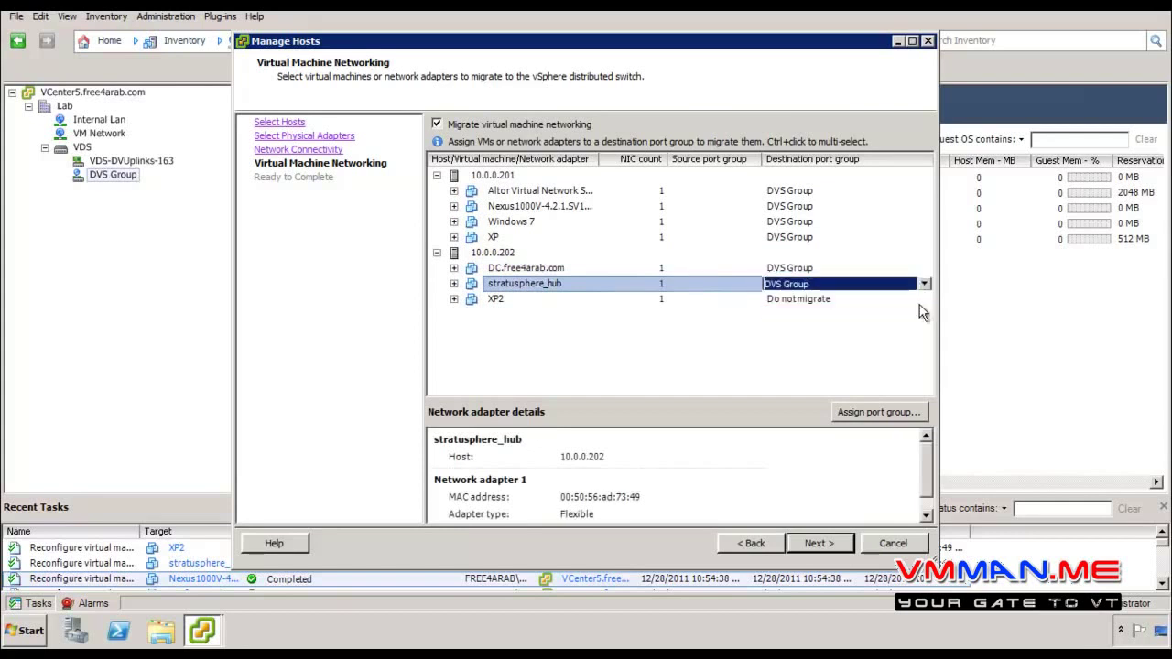
left_click(927, 300)
left_click(926, 303)
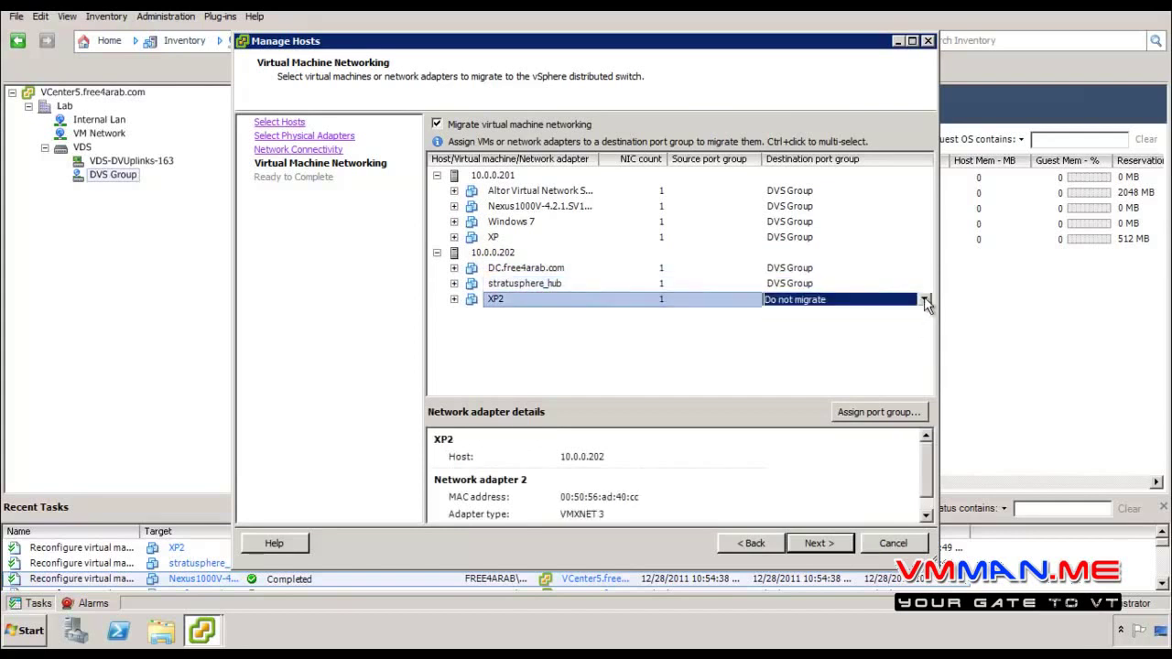
left_click(923, 301)
left_click(908, 328)
left_click(821, 544)
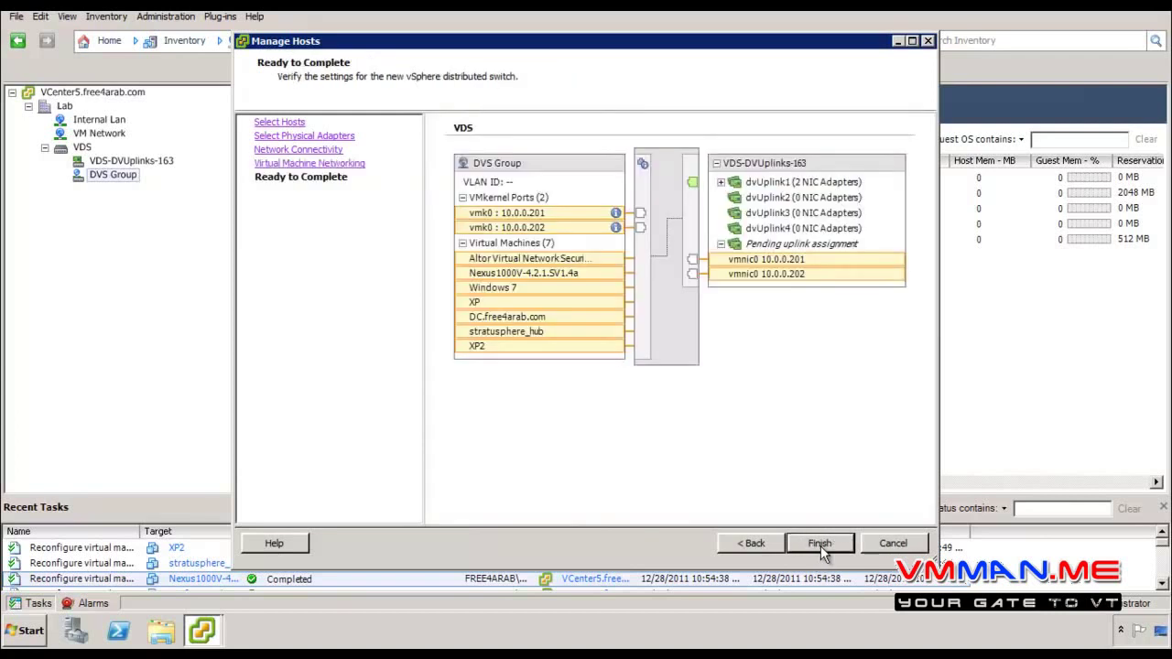
left_click(820, 544)
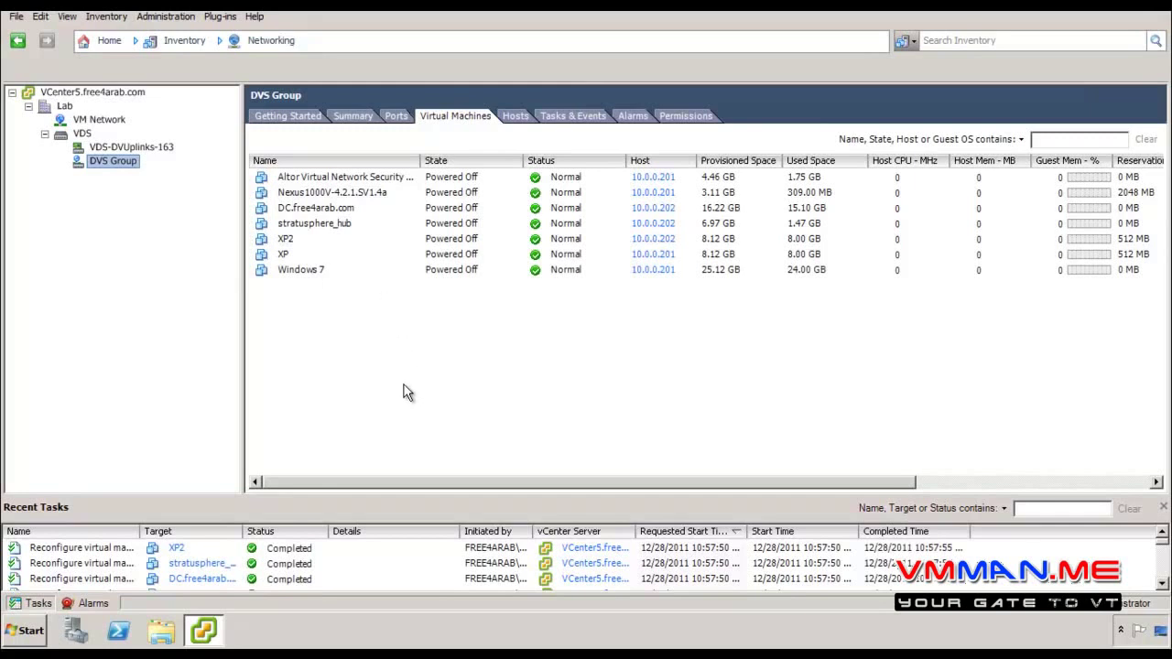
Compare the virtual machines connected to VM Network with those connected to DVS Group
left_click(341, 369)
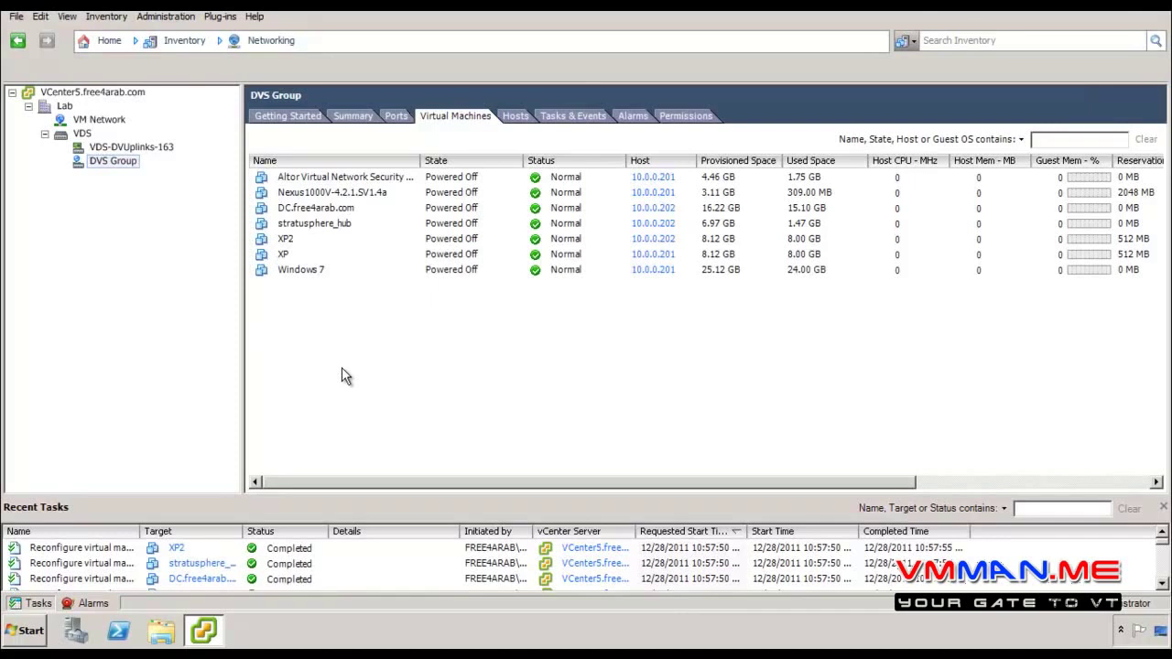
left_click_drag(342, 368, 311, 205)
left_click(106, 121)
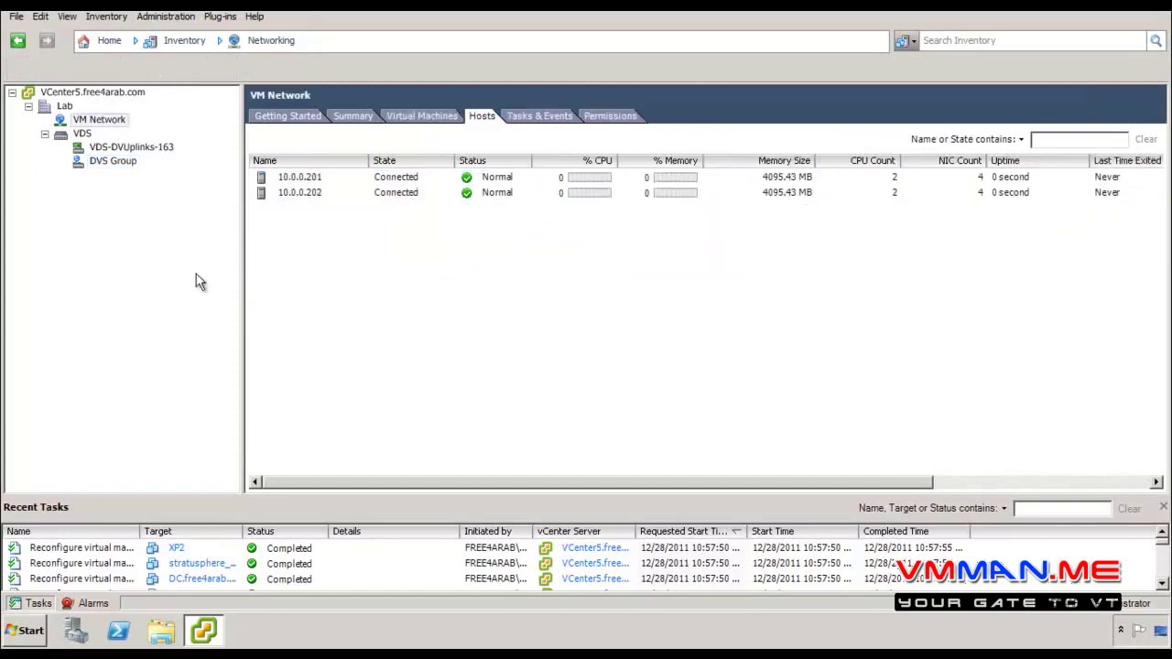
left_click(419, 113)
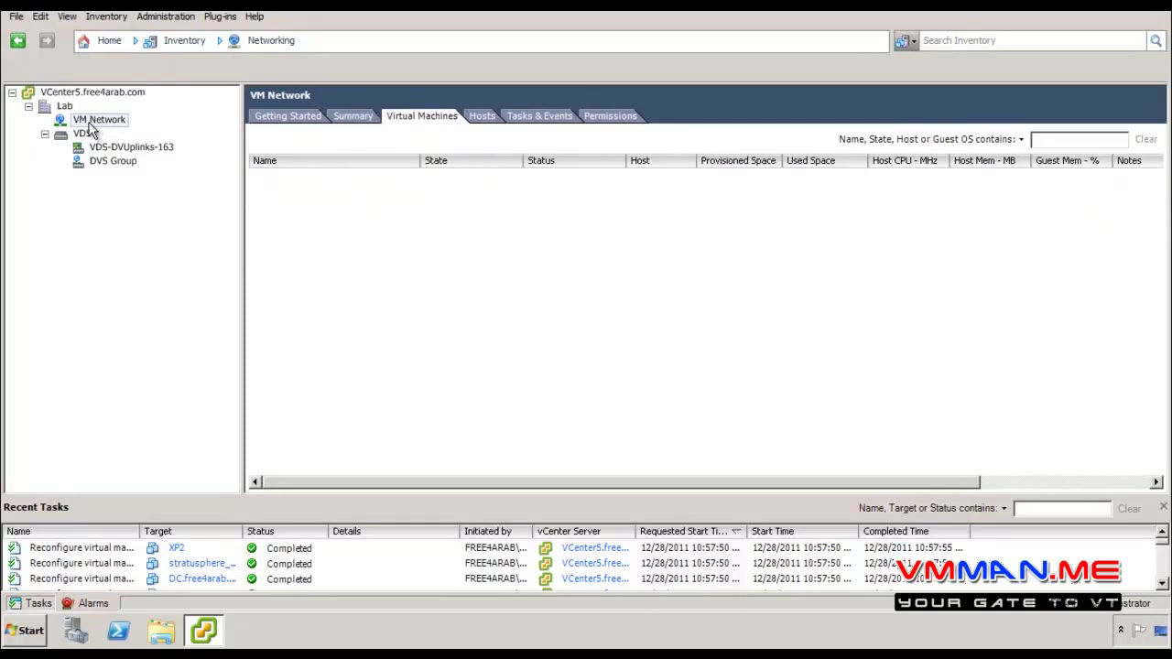
left_click(88, 165)
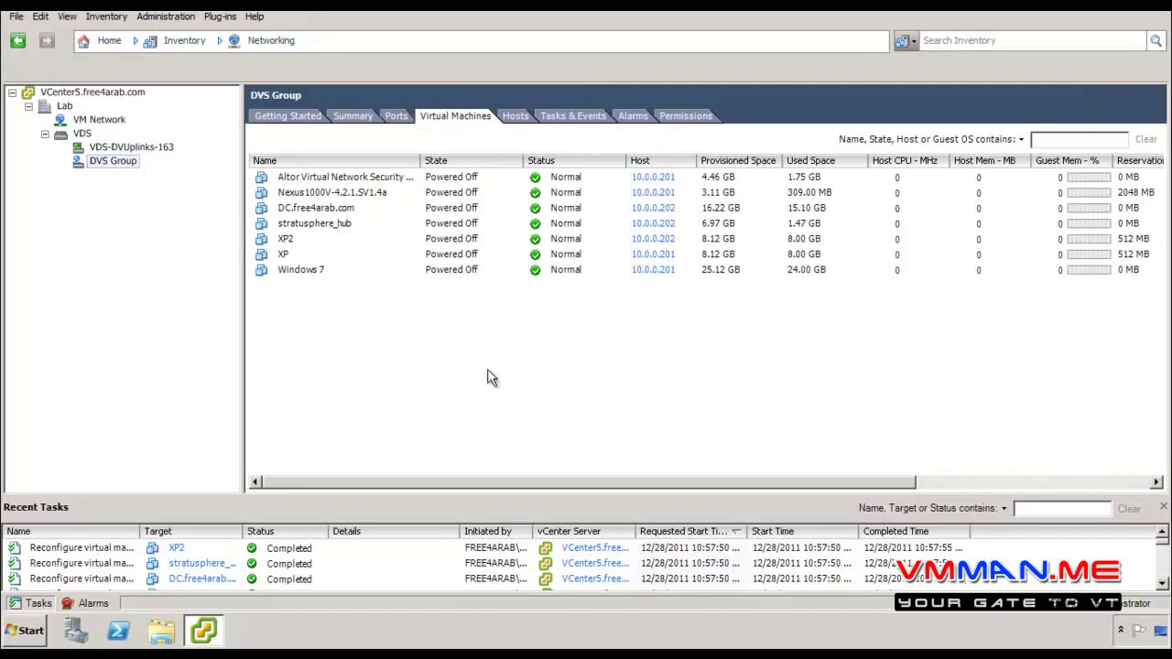
Remove the standard switch vSwitch0 from host 10.0.0.201 in the Hosts and Clusters inventory
left_click(201, 43)
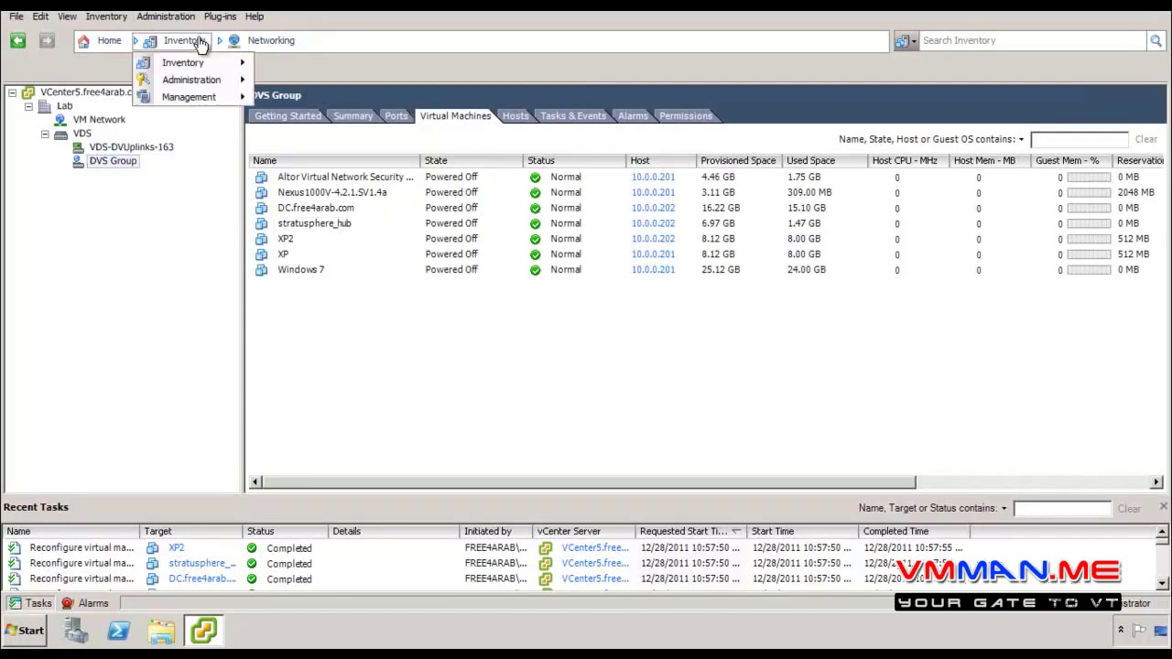
mouse_move(211, 64)
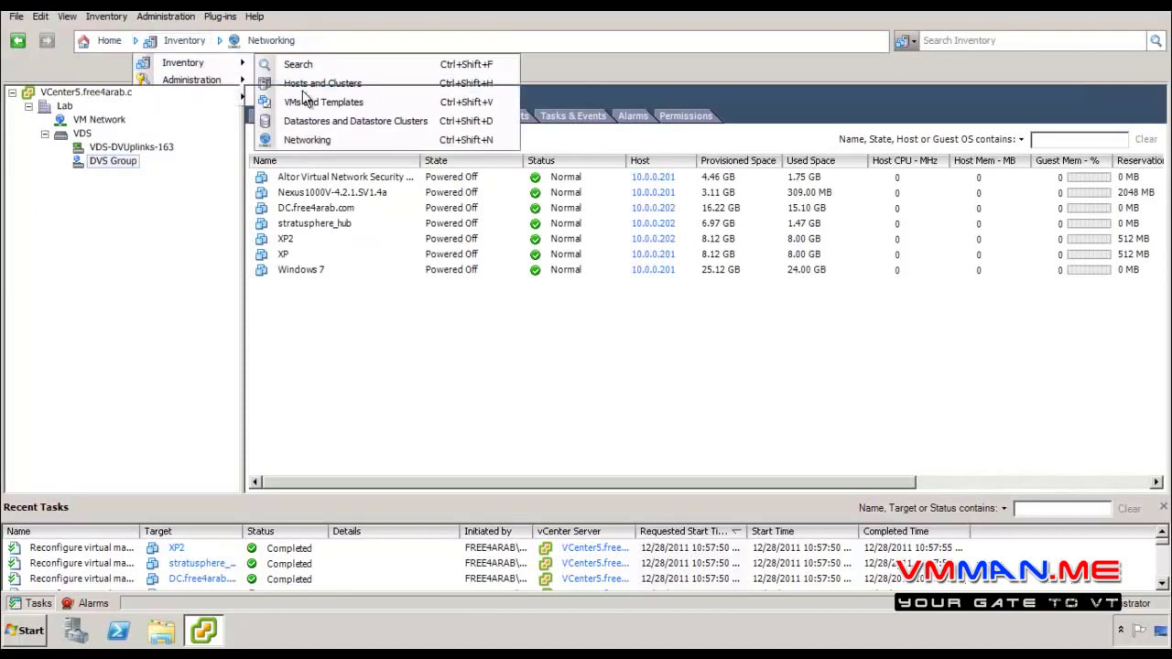
left_click(298, 80)
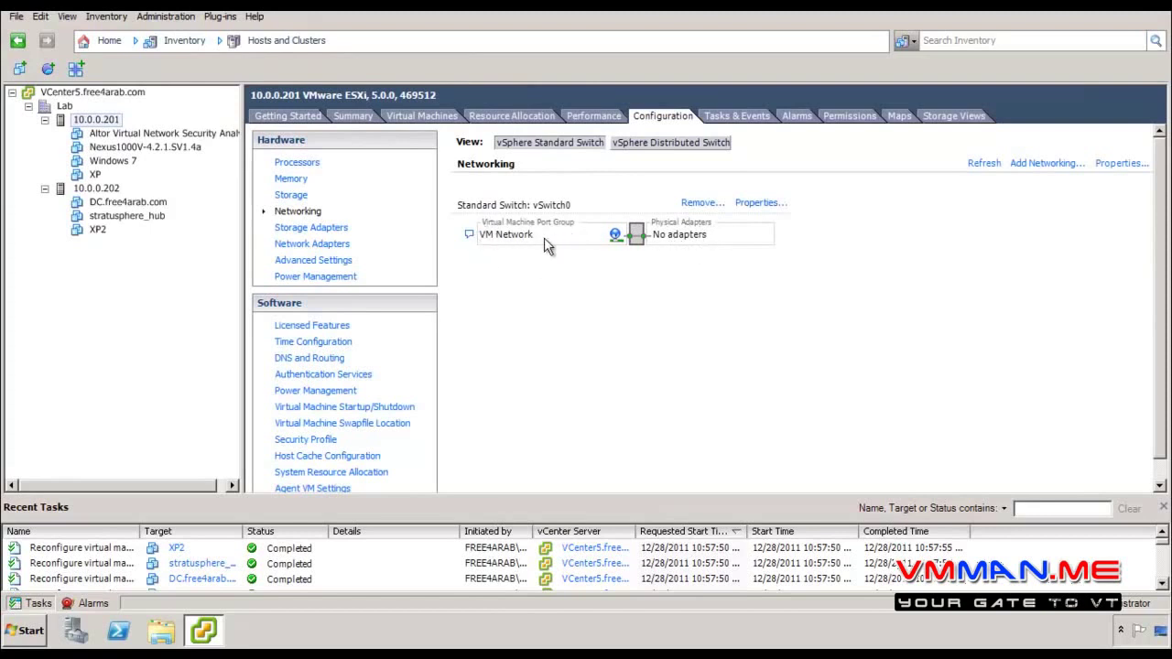
left_click(699, 204)
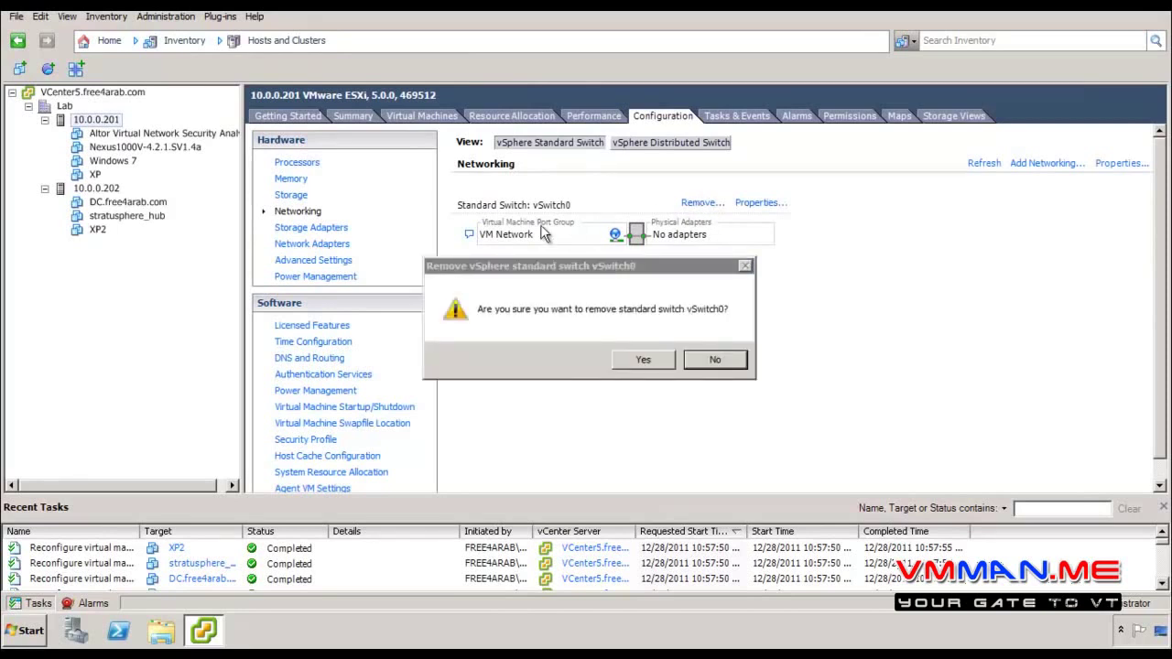
left_click(644, 361)
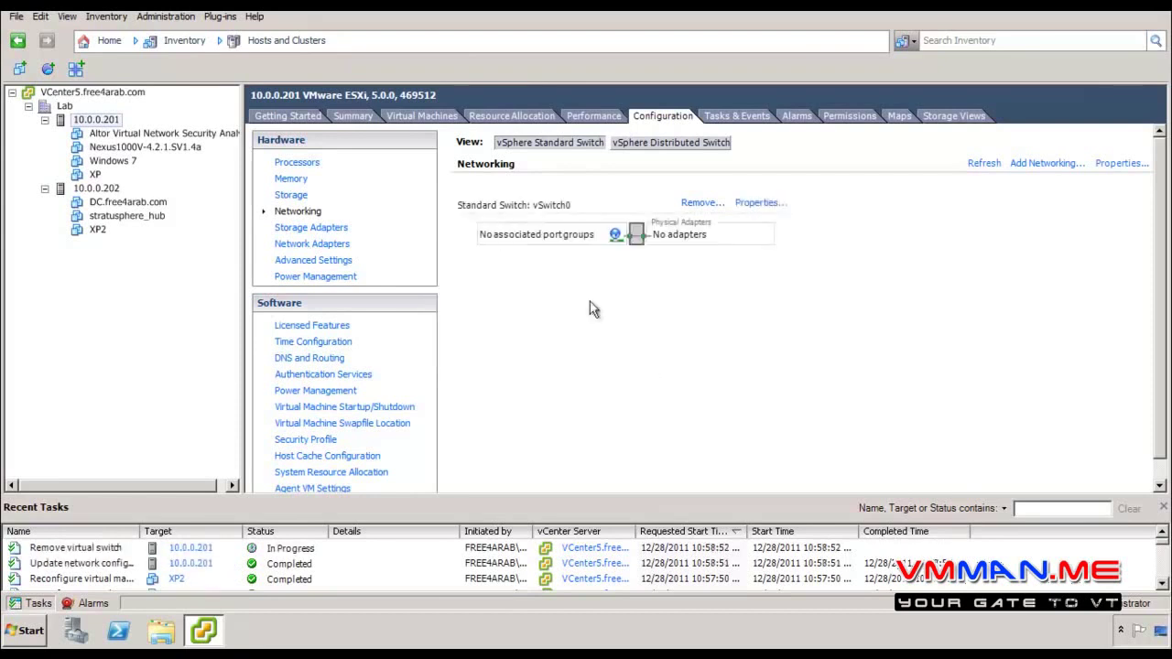
Examine the uplink adapters, VMkernel port and virtual machines attached to the VDS distributed switch on host 10.0.0.201
left_click(664, 145)
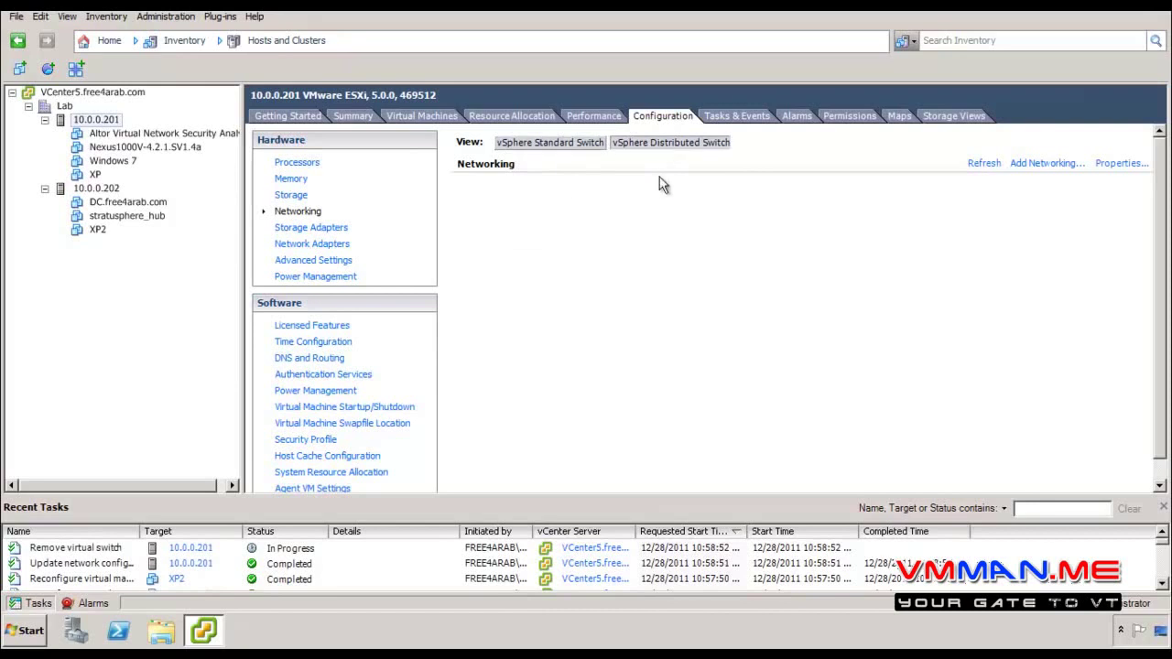
scroll(663, 311, "down", 1)
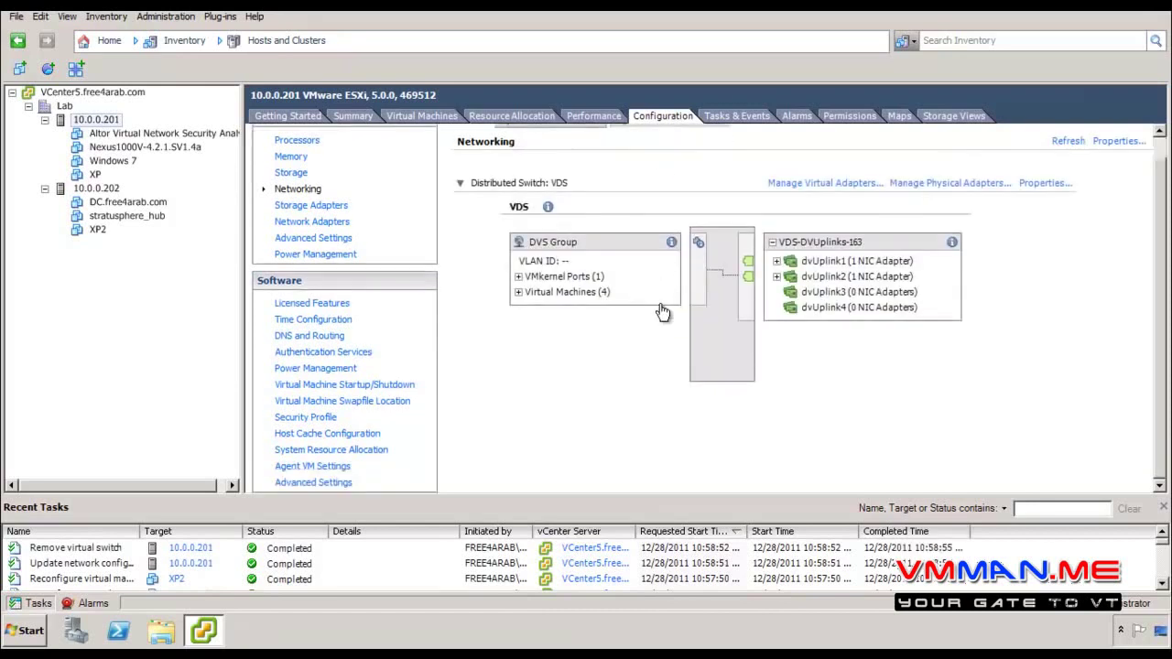
left_click(777, 263)
left_click(777, 293)
left_click(810, 307)
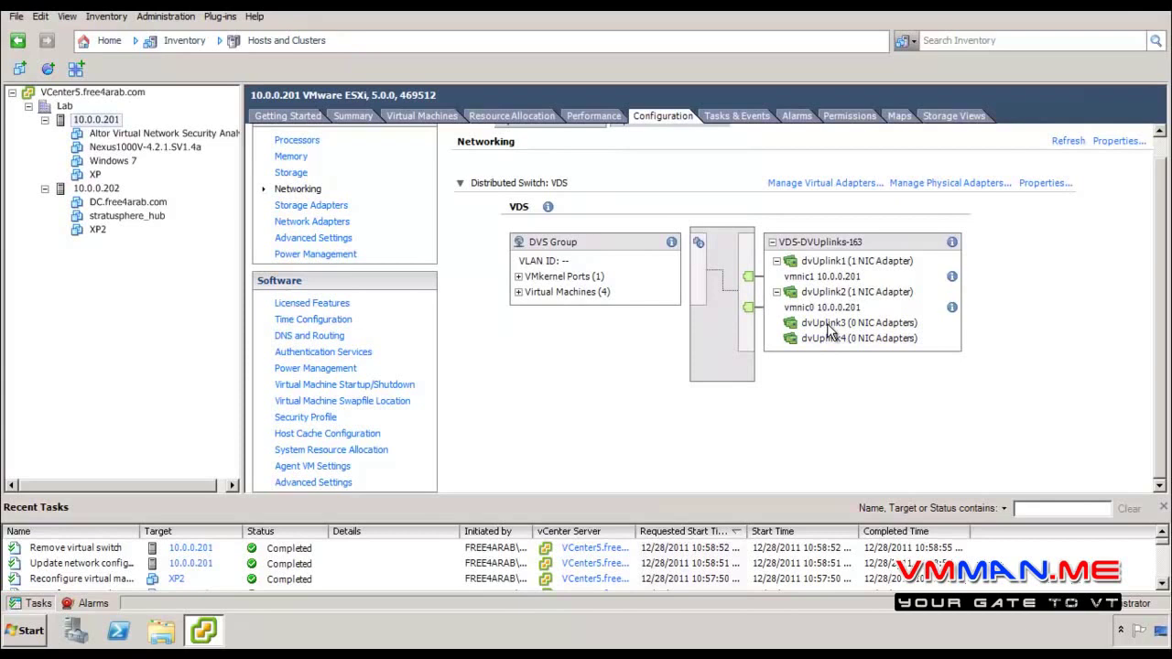
left_click(519, 277)
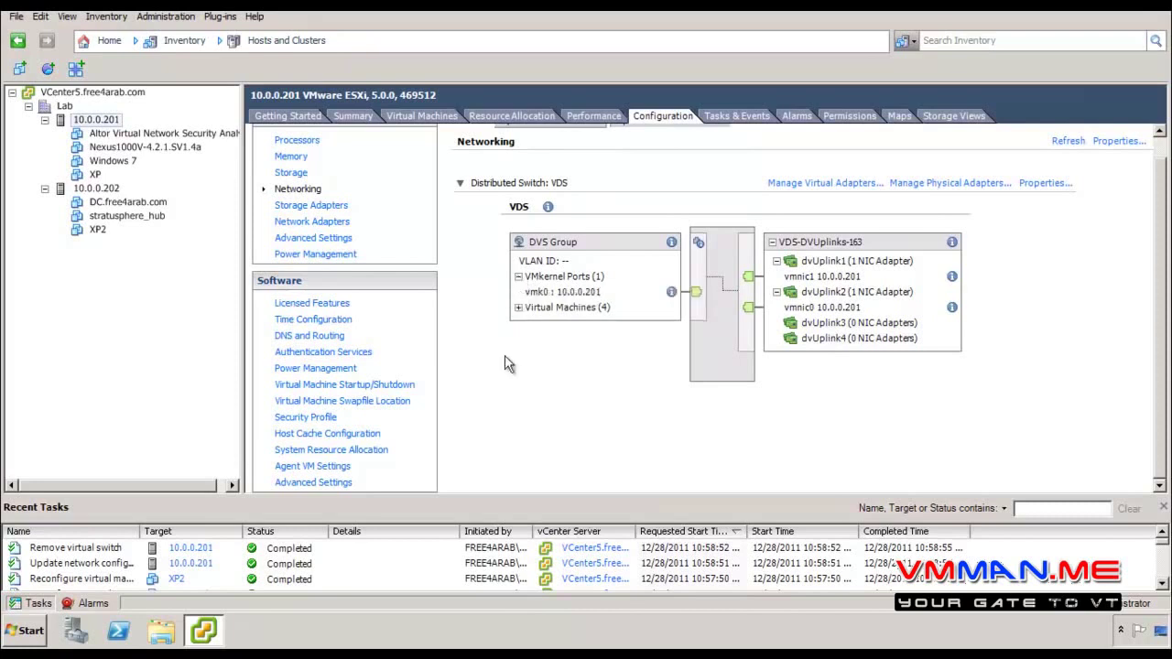
left_click(519, 308)
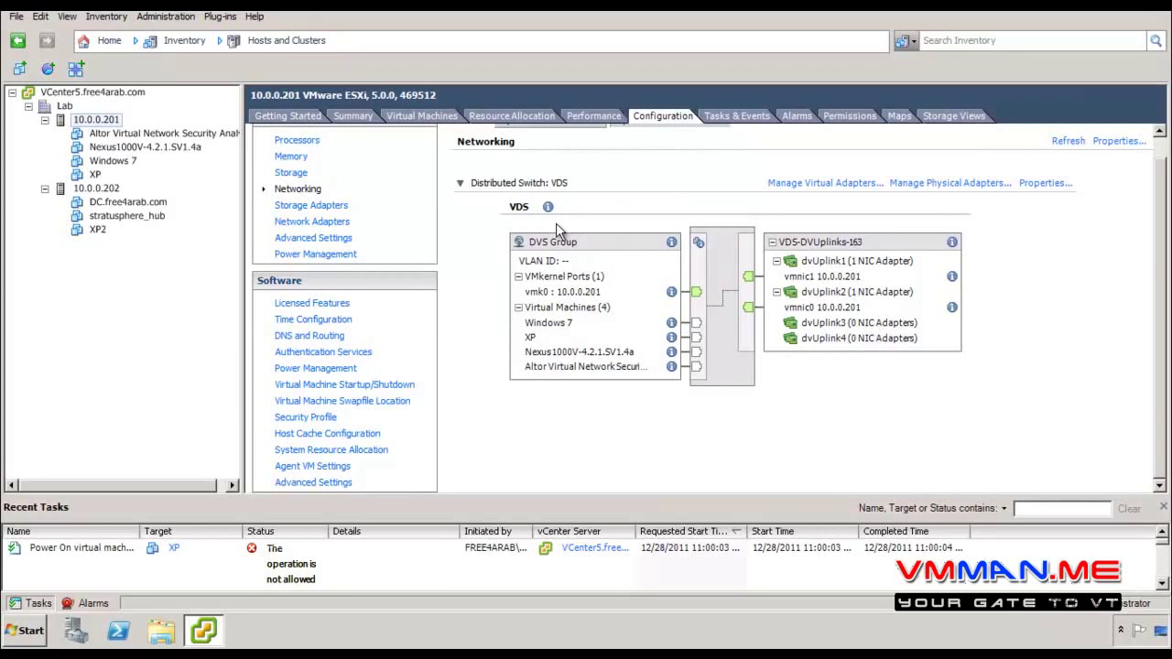
Review the options for creating a new VMkernel adapter or migrating existing virtual adapters on VDS, without adding any
left_click(815, 184)
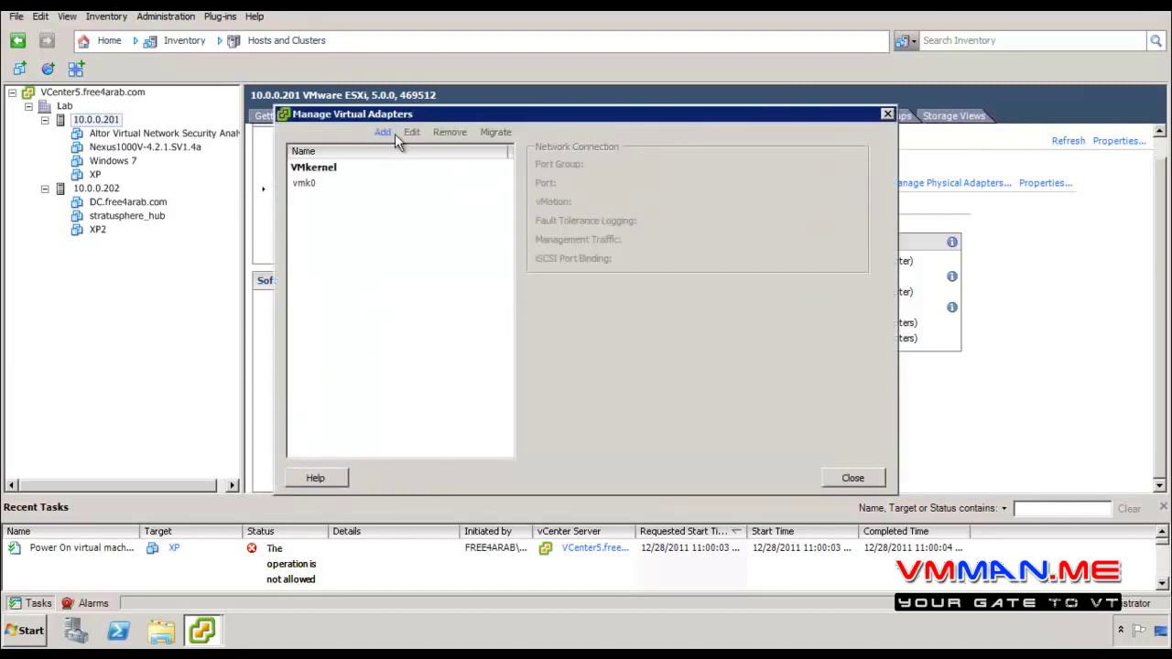
left_click(384, 133)
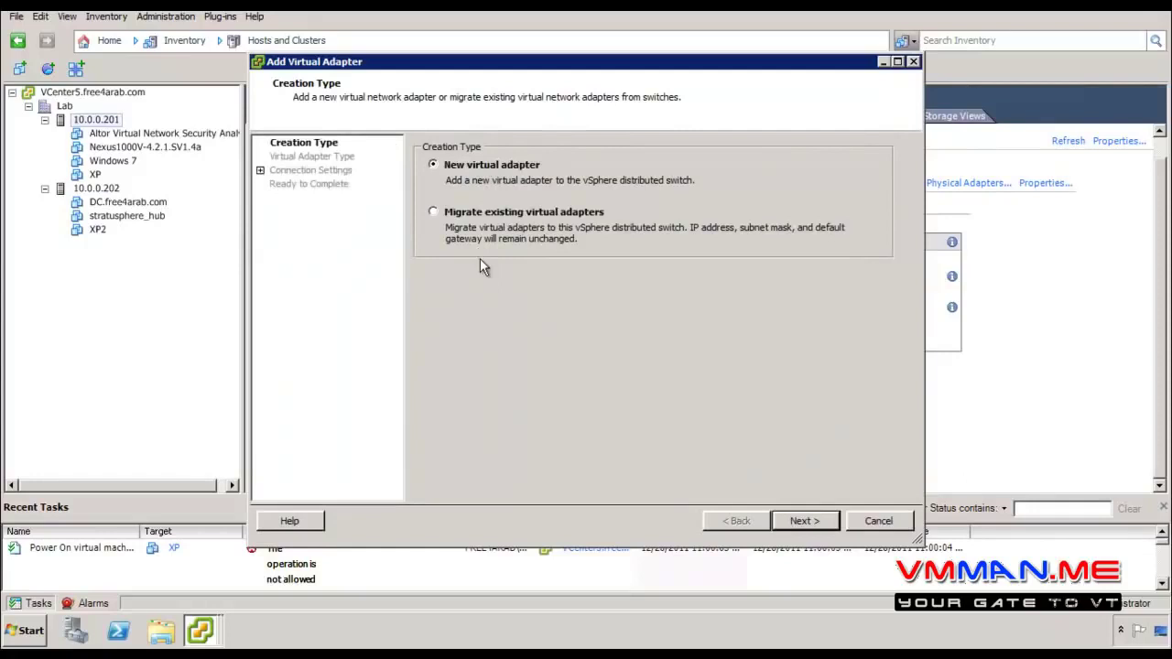
left_click(815, 520)
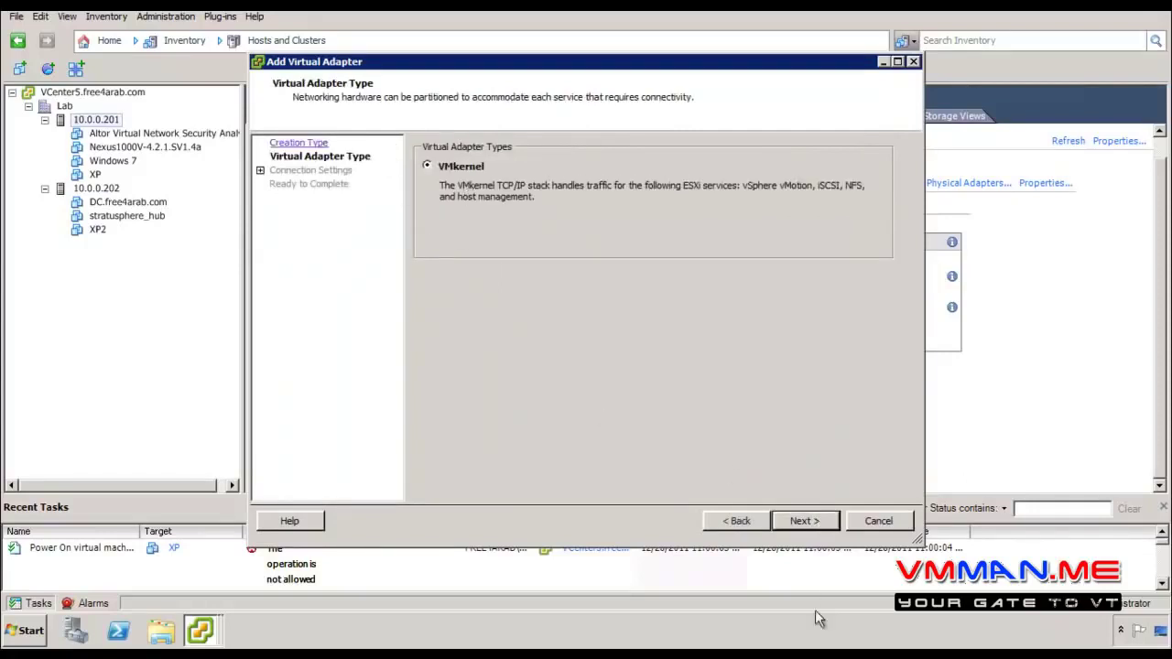
left_click(801, 520)
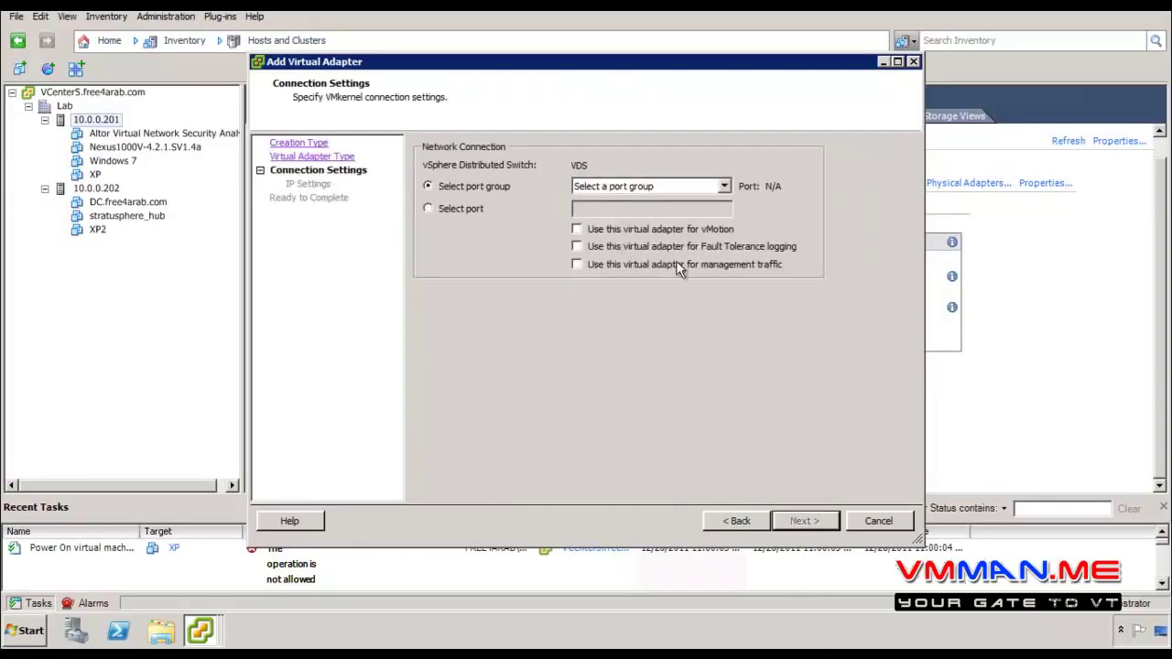
left_click(870, 522)
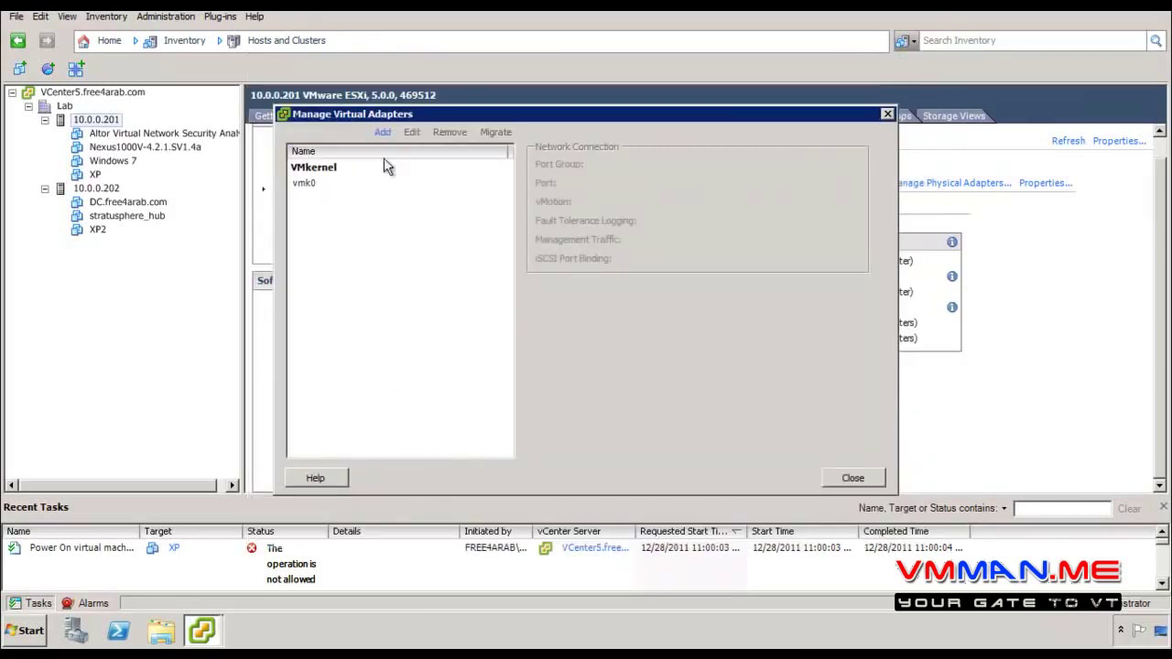
left_click(383, 132)
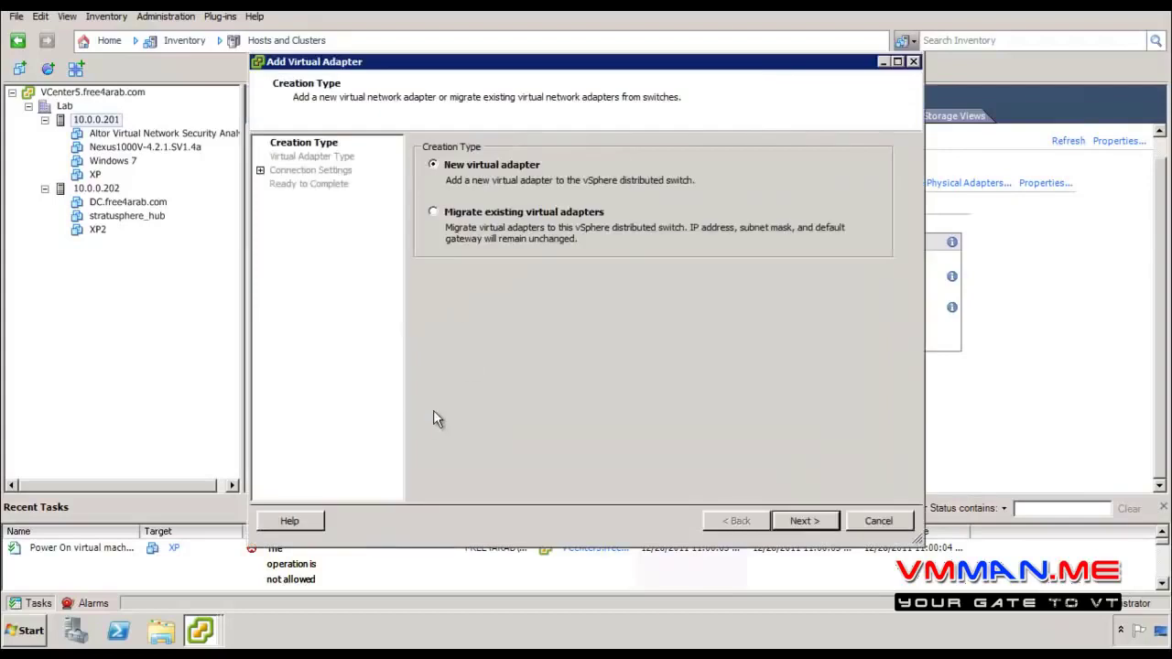
left_click(464, 211)
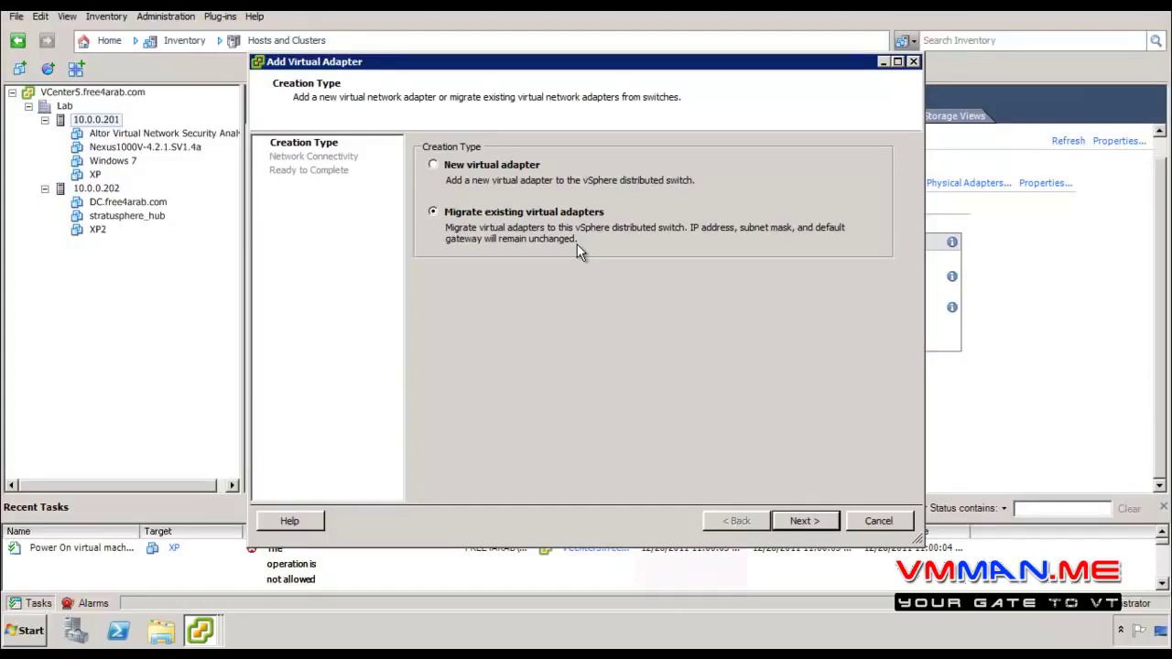
left_click(885, 520)
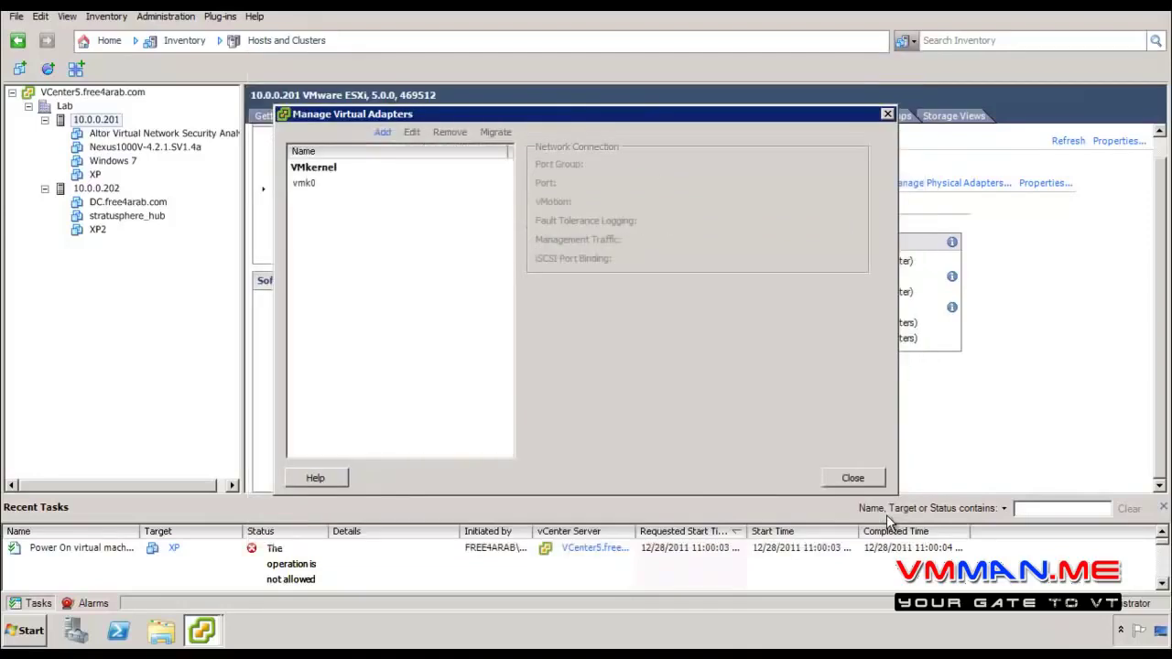
left_click(850, 479)
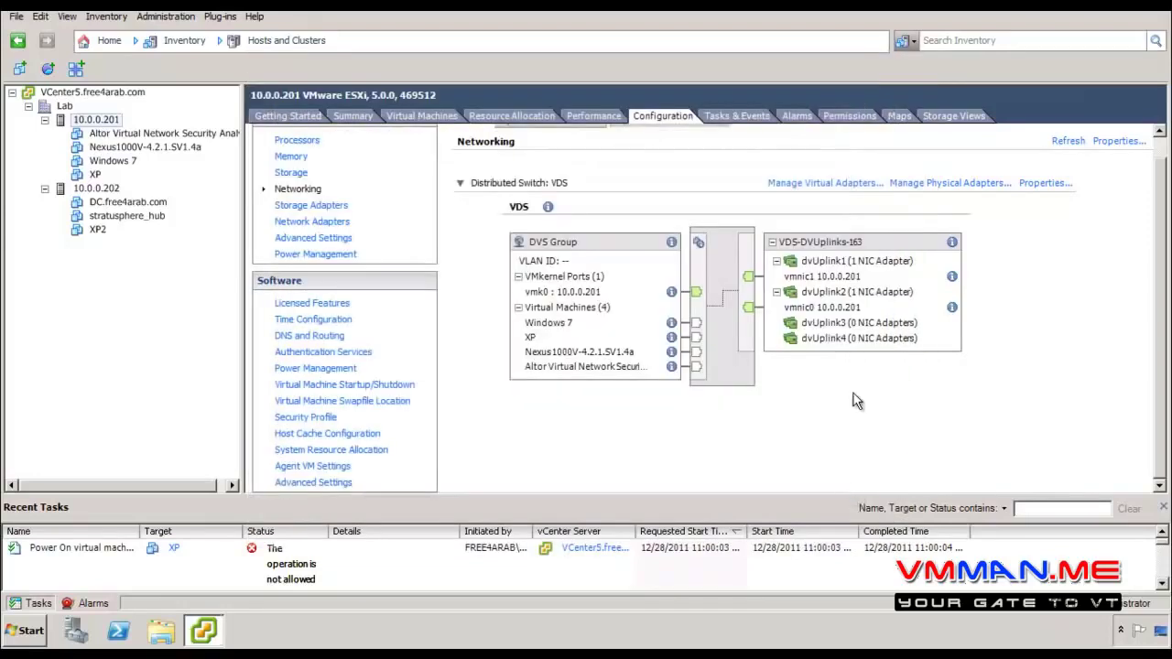
Add physical adapter vmnic2 to dvUplink3 and vmnic3 to dvUplink4 on host 10.0.0.201, and expand both uplinks
left_click(914, 186)
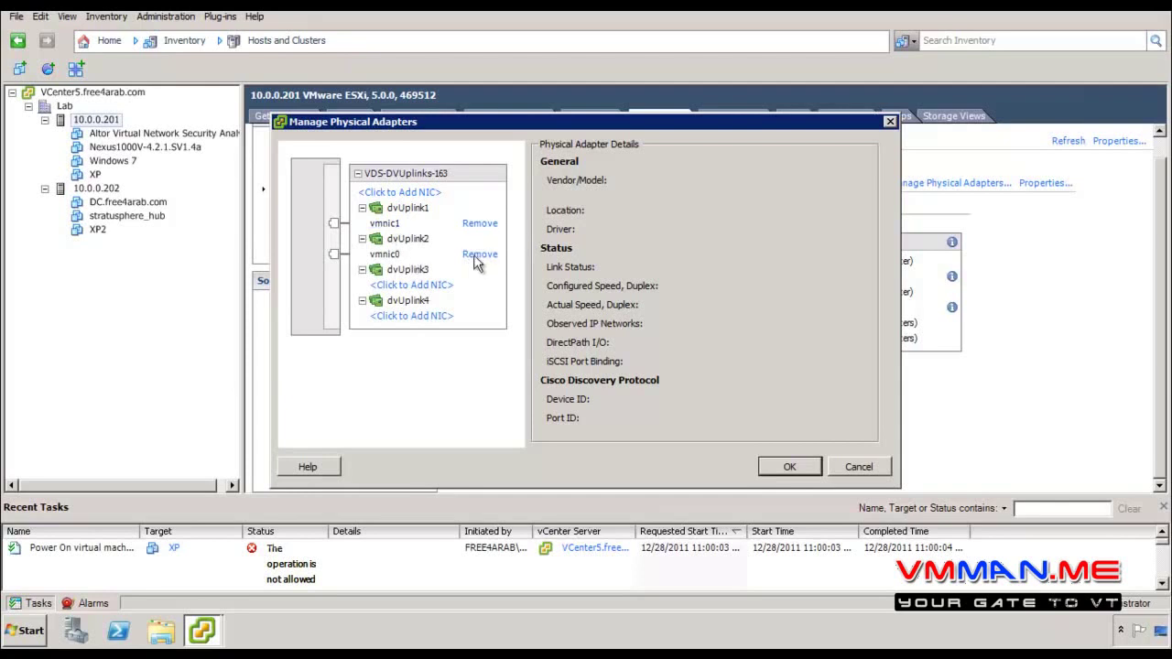
left_click(426, 285)
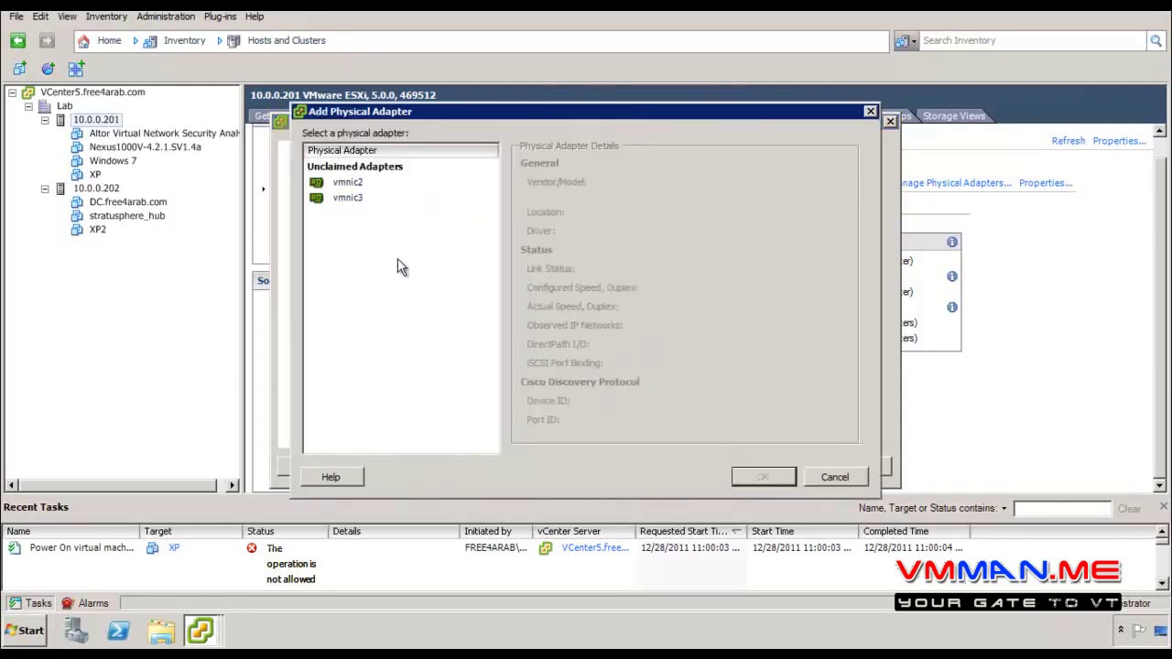
left_click(348, 183)
left_click(765, 475)
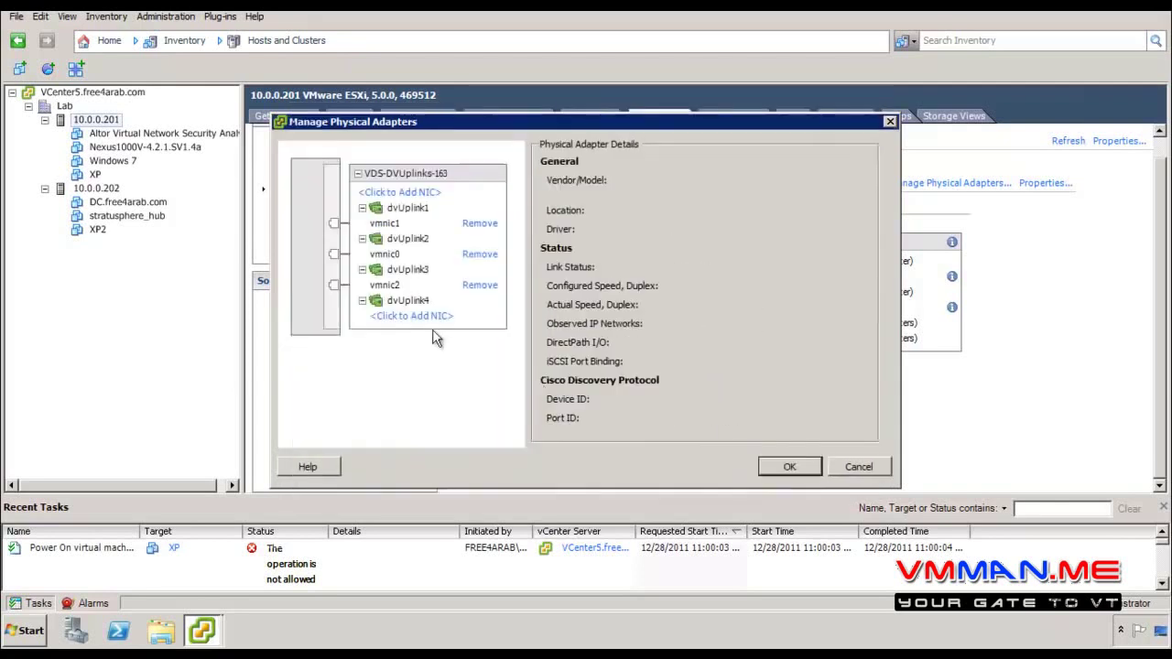
left_click(429, 303)
left_click(367, 182)
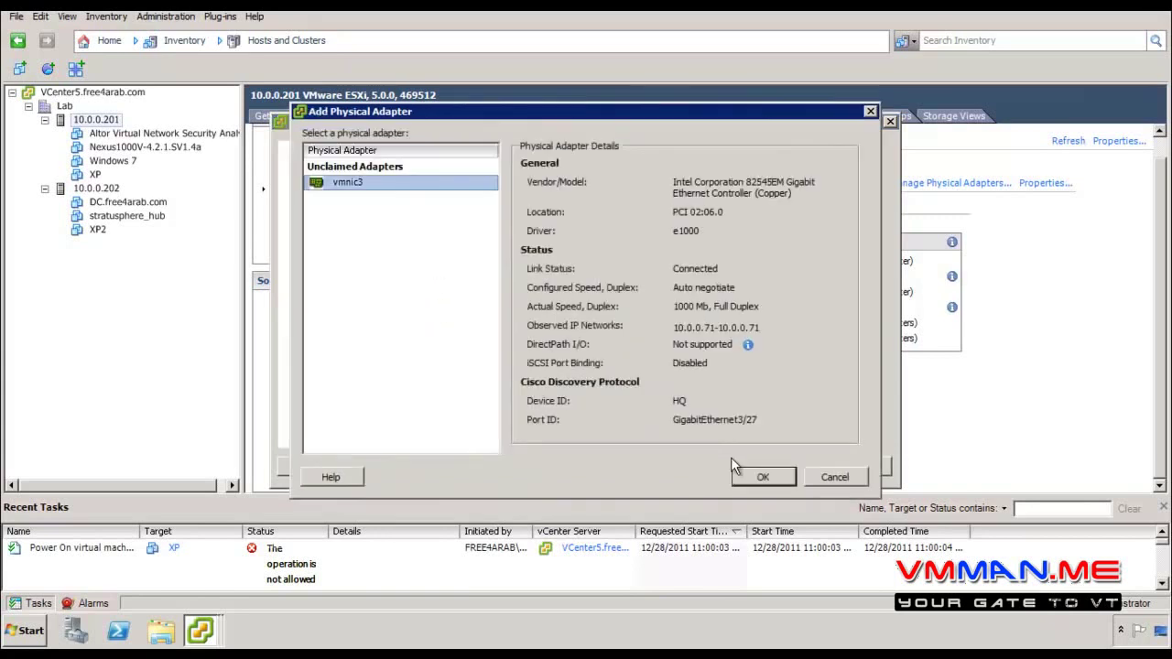
left_click(747, 475)
left_click(790, 466)
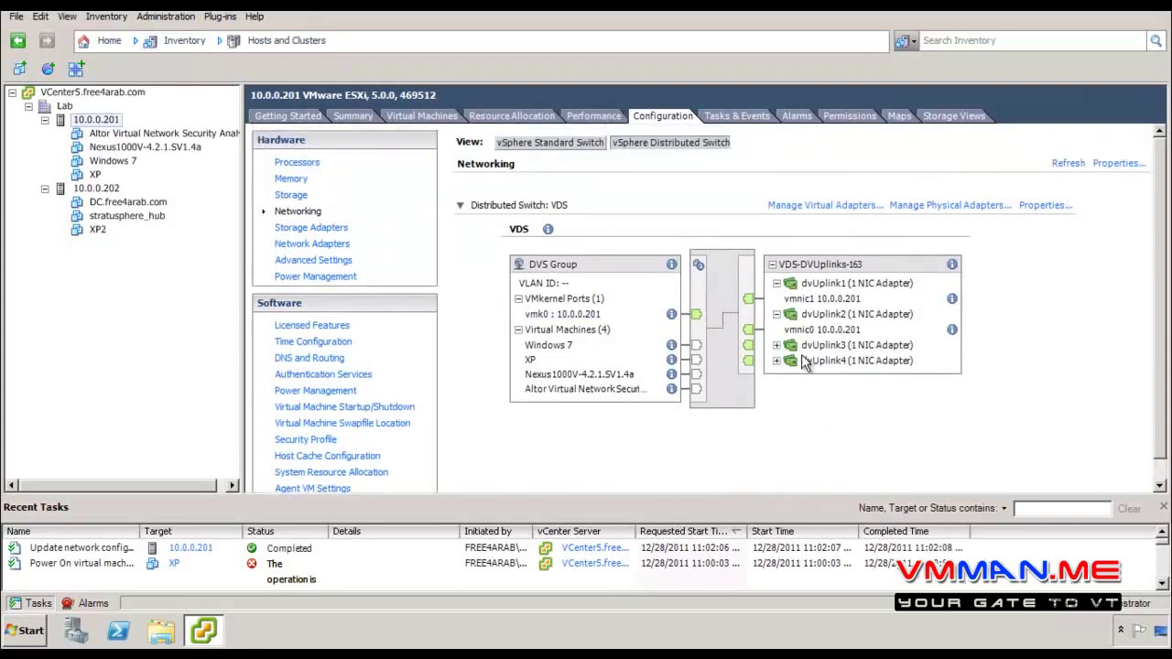
left_click(777, 347)
left_click(777, 377)
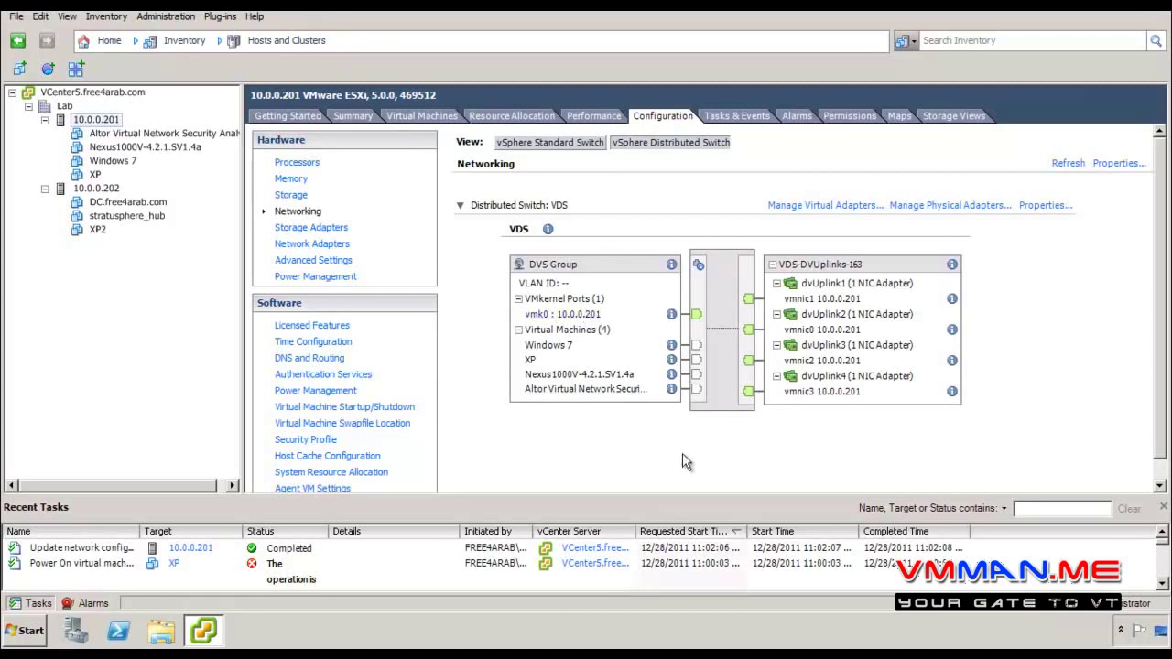
Review the host's maximum port choices for the distributed switch and its IPv6 support setting, without changing either
left_click(1045, 205)
left_click(678, 284)
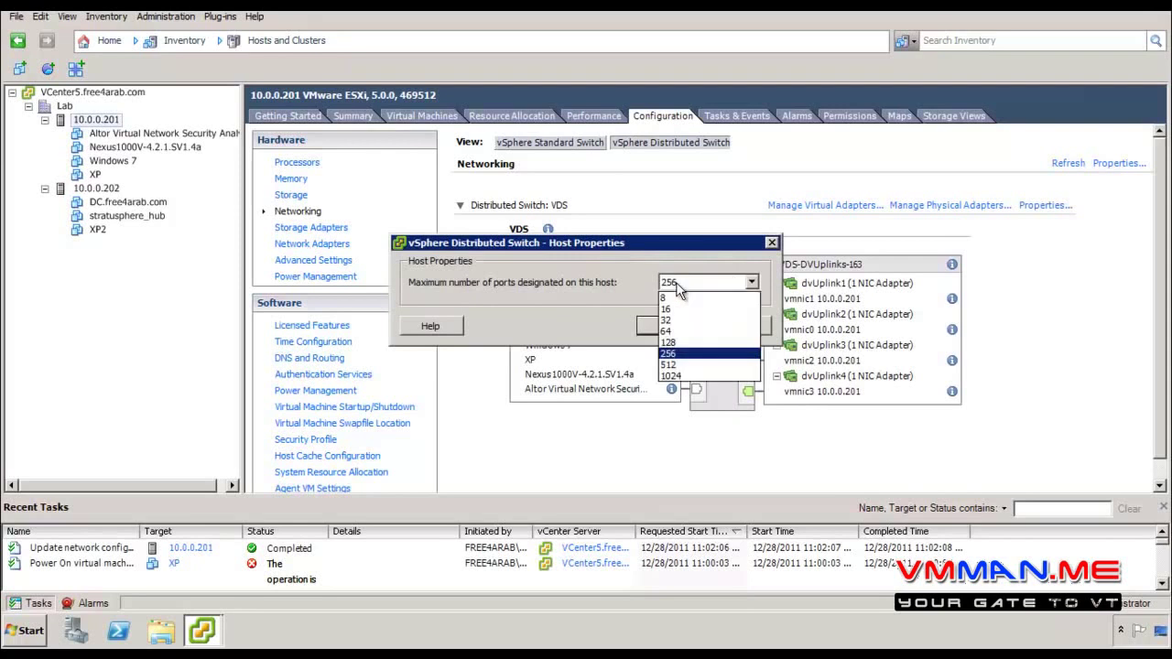
left_click(547, 337)
left_click(756, 331)
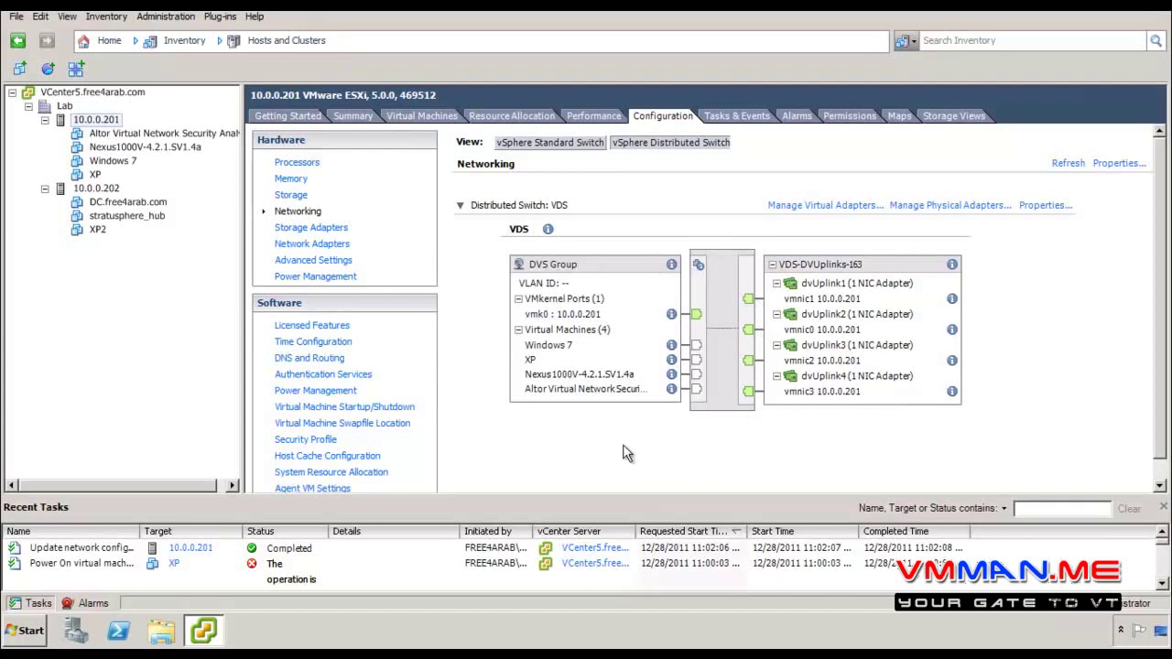
left_click(1119, 164)
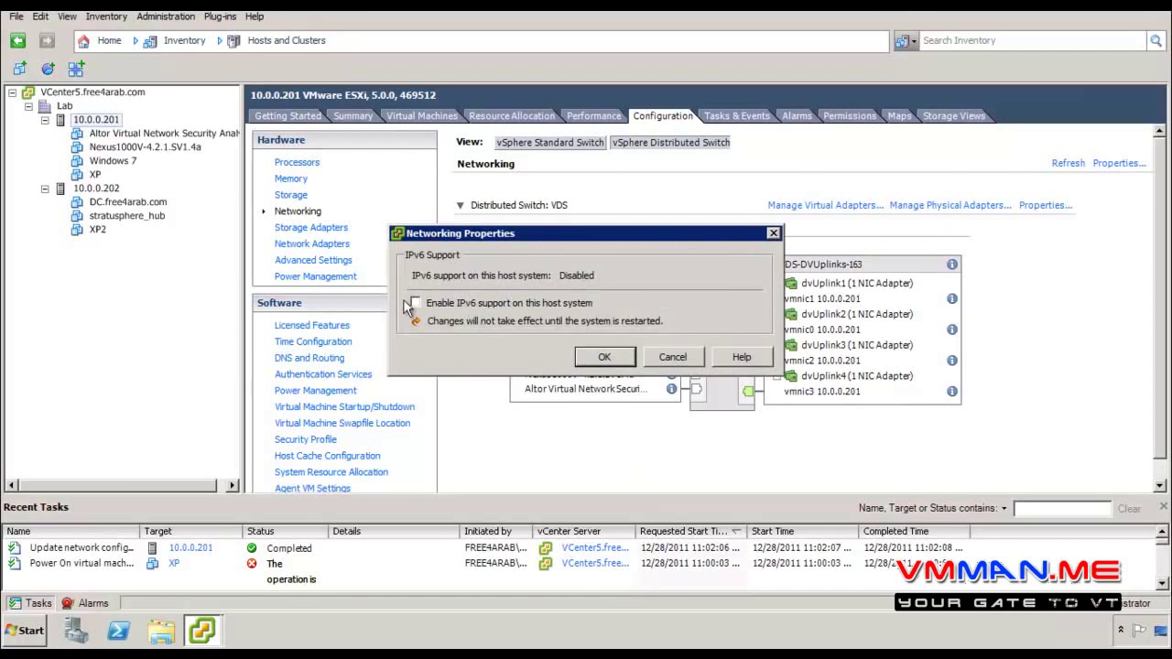
left_click(663, 363)
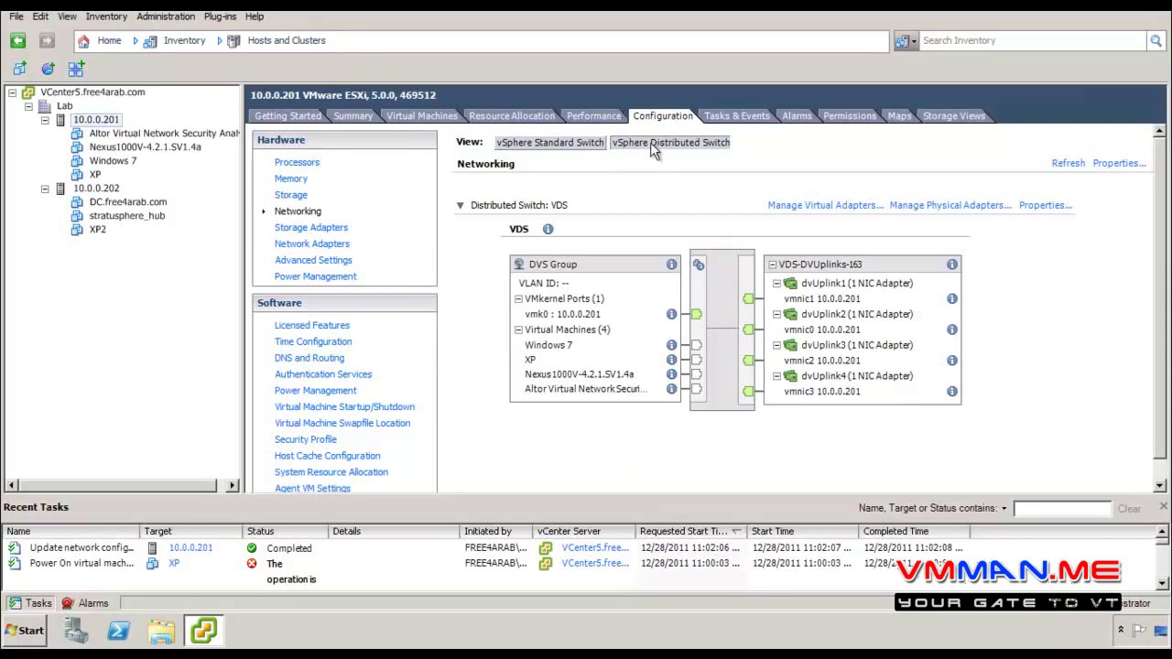
Examine the VMkernel port, virtual machines, uplinks and physical adapter assignments of VDS on host 10.0.0.202
left_click(108, 188)
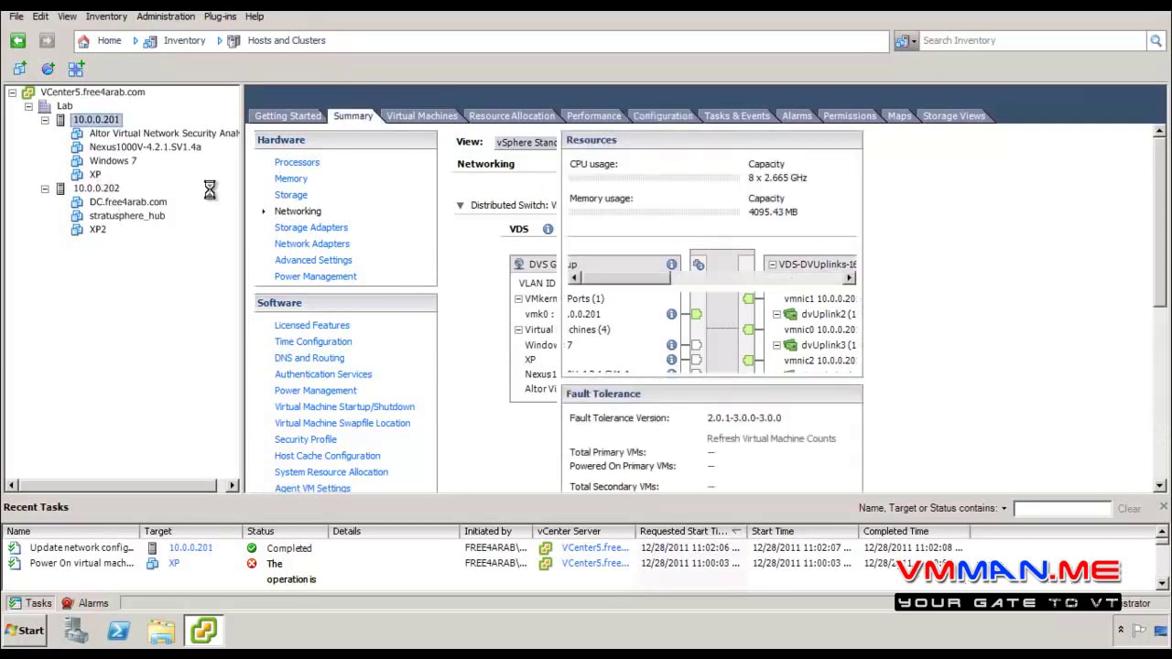
left_click(641, 117)
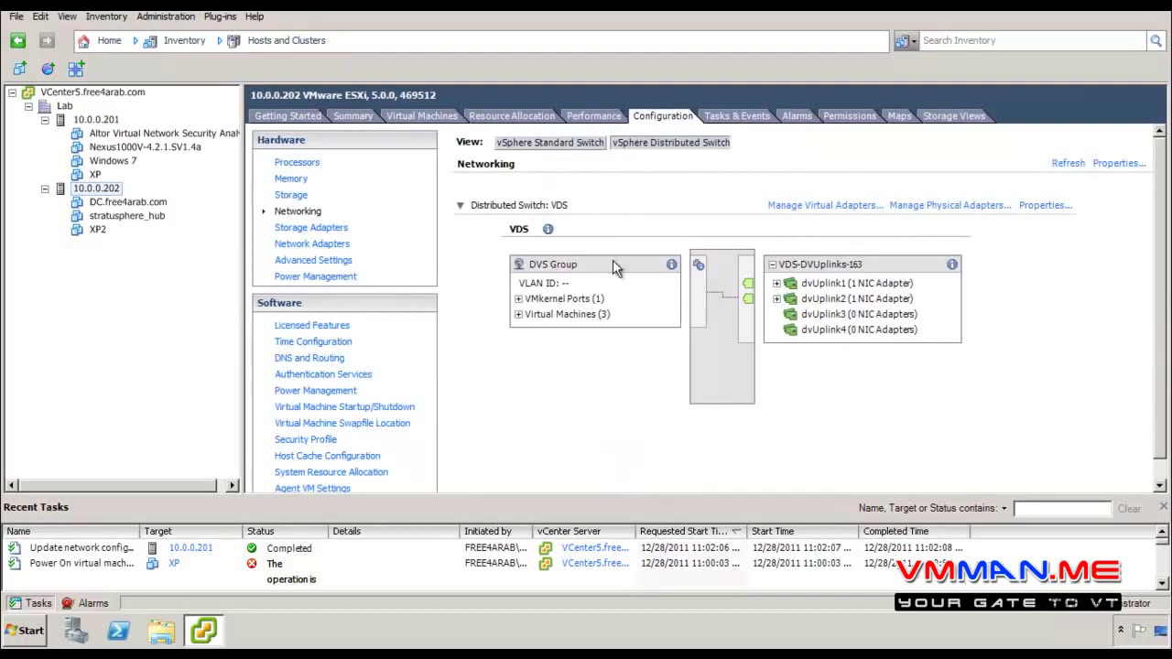
left_click(518, 298)
left_click(519, 331)
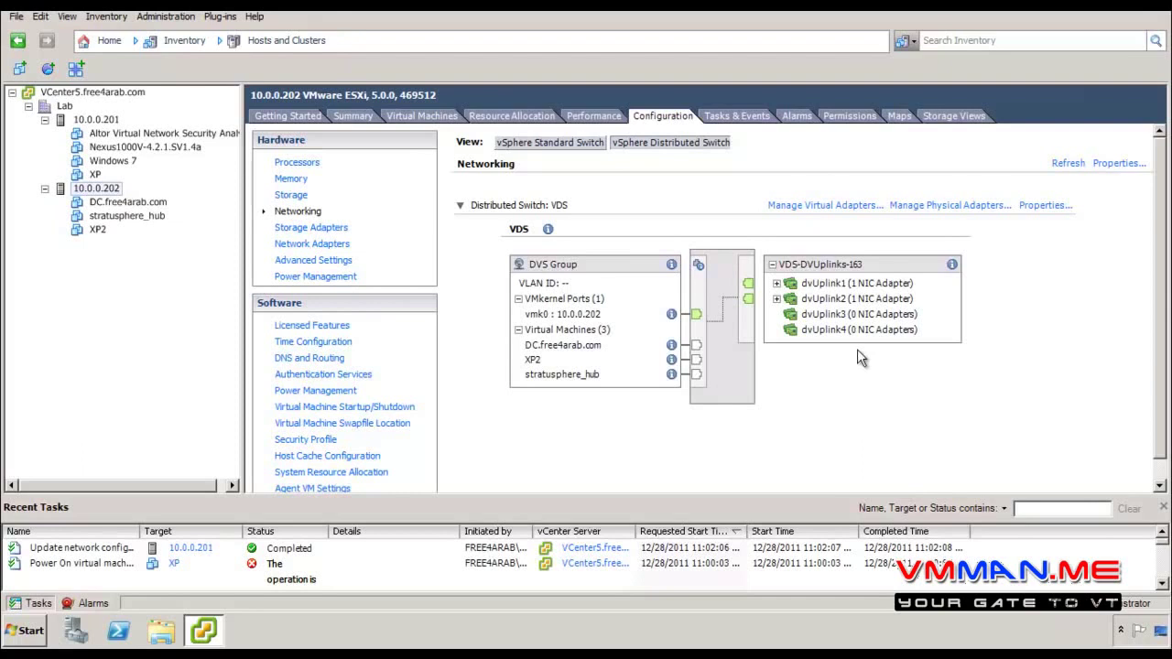
left_click(777, 284)
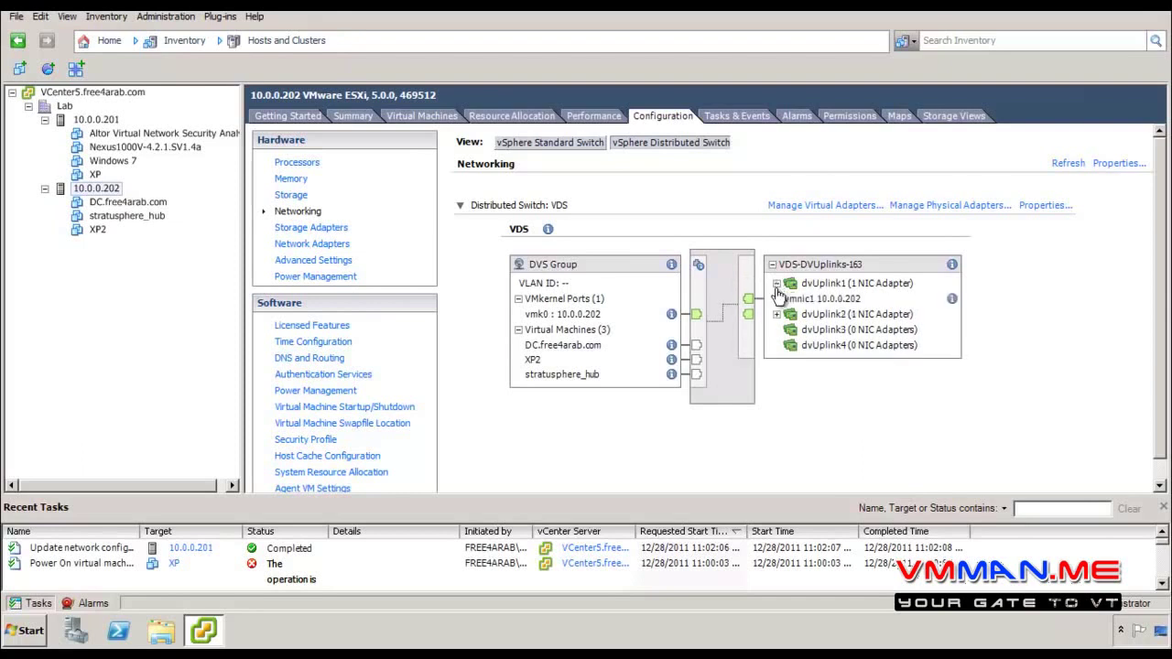
left_click(777, 315)
left_click(951, 207)
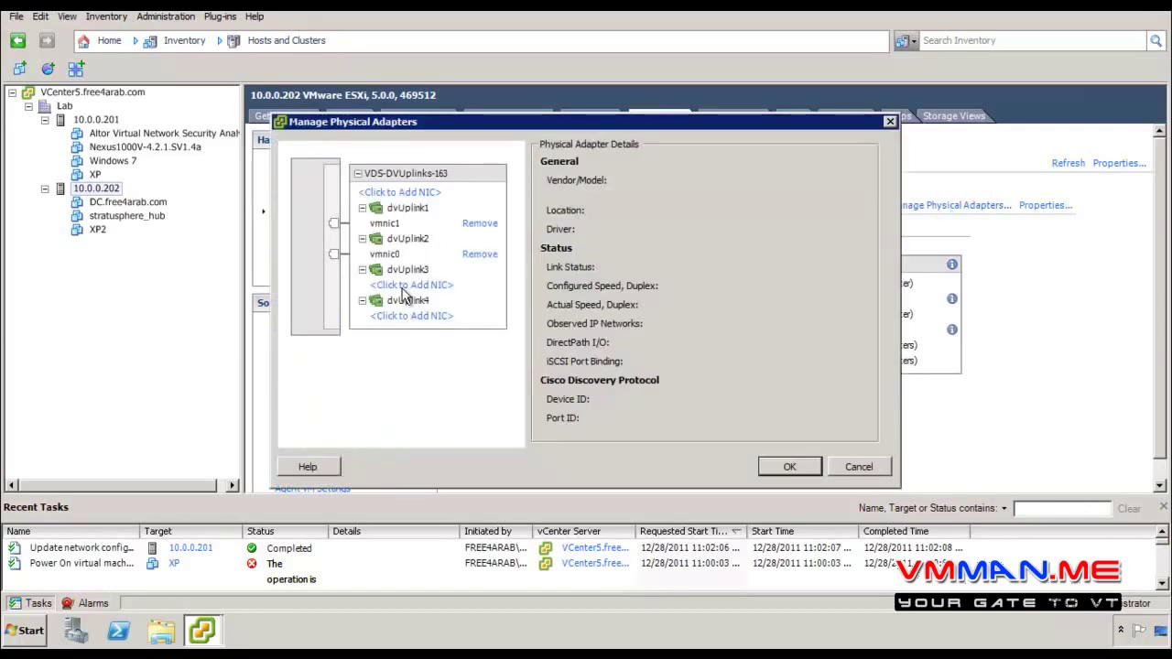
left_click(861, 472)
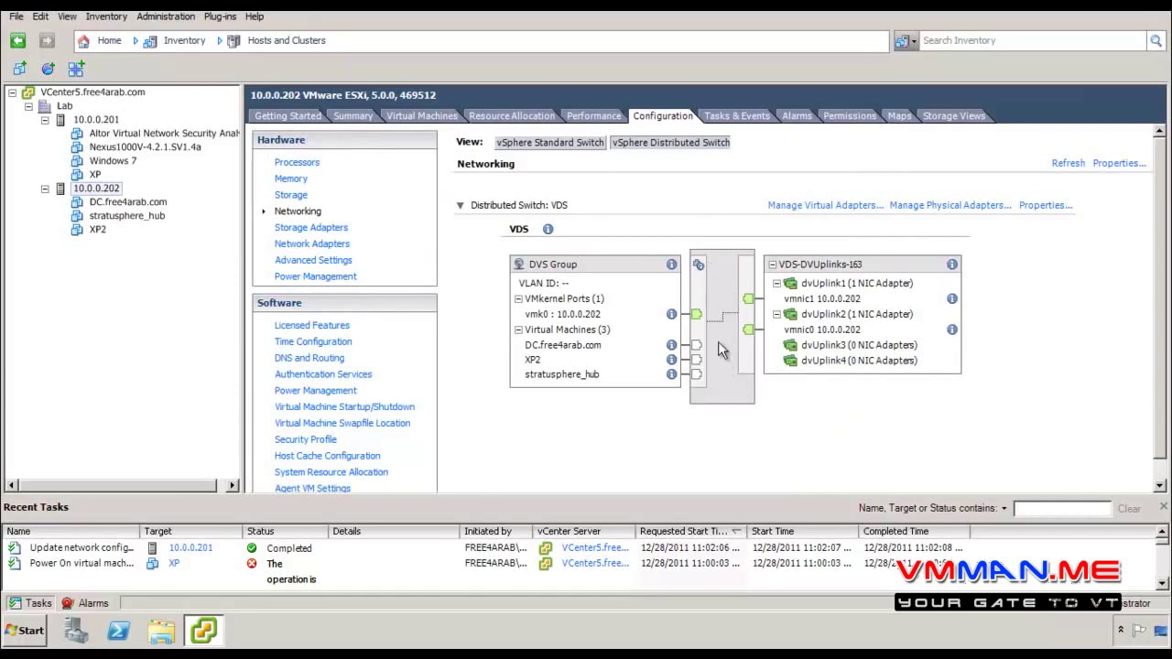
Switch to the Networking inventory and review the port group policy categories available for the VDS distributed switch, without changing any
left_click(179, 46)
mouse_move(191, 64)
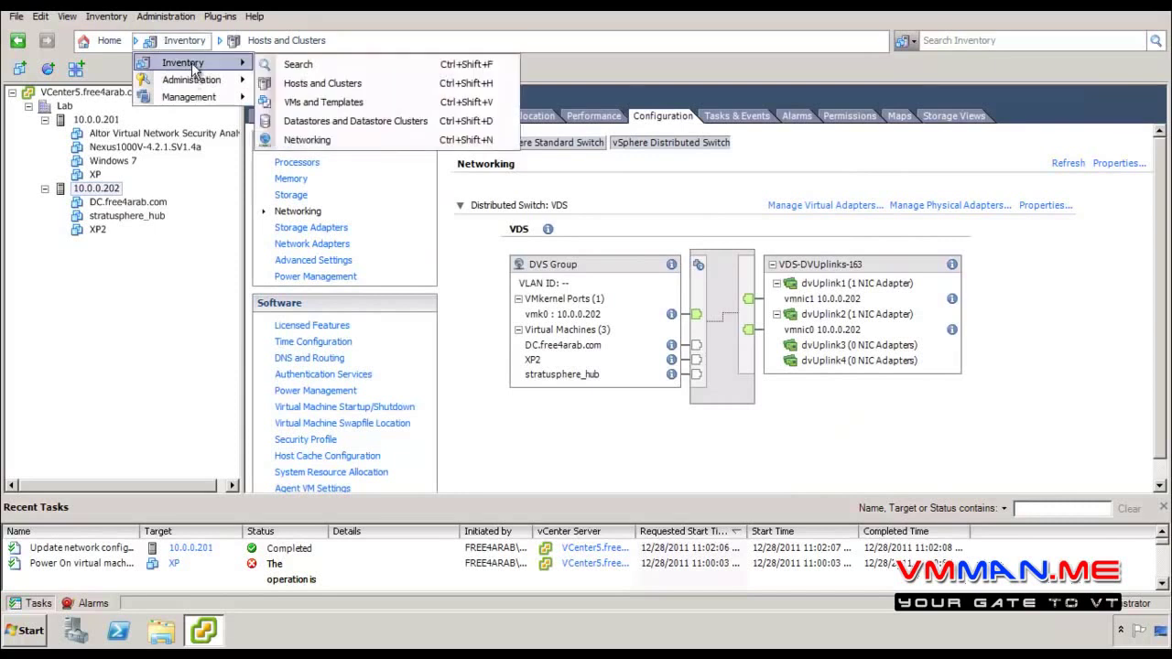
left_click(333, 136)
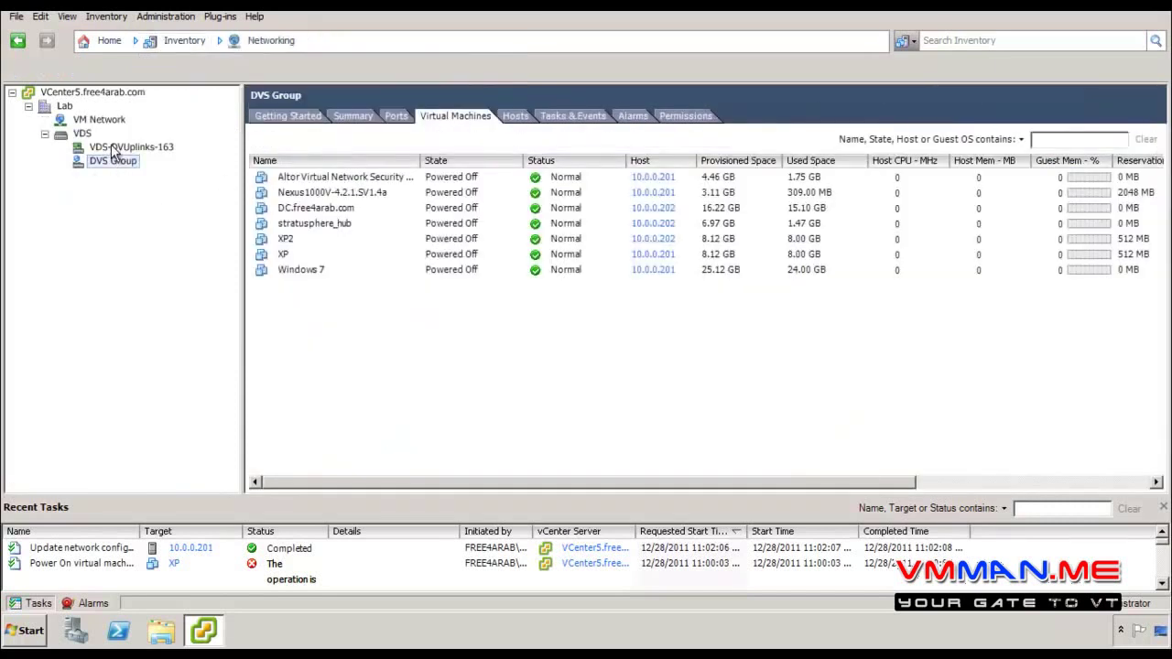
left_click(83, 143)
left_click(81, 135)
right_click(82, 135)
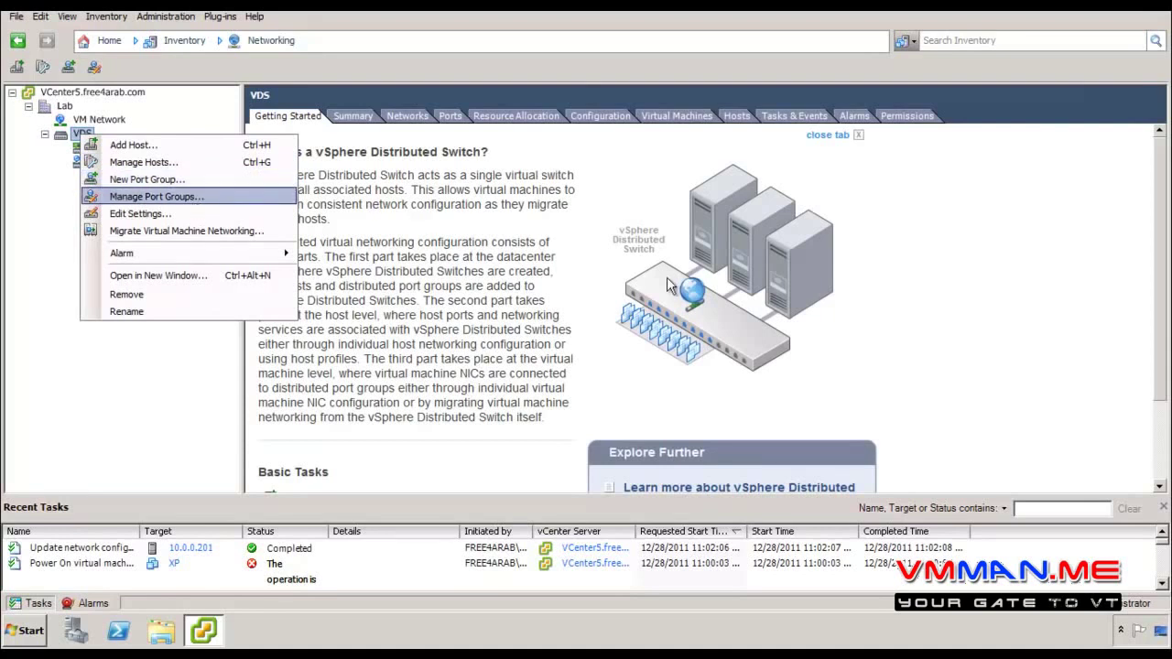
left_click(225, 191)
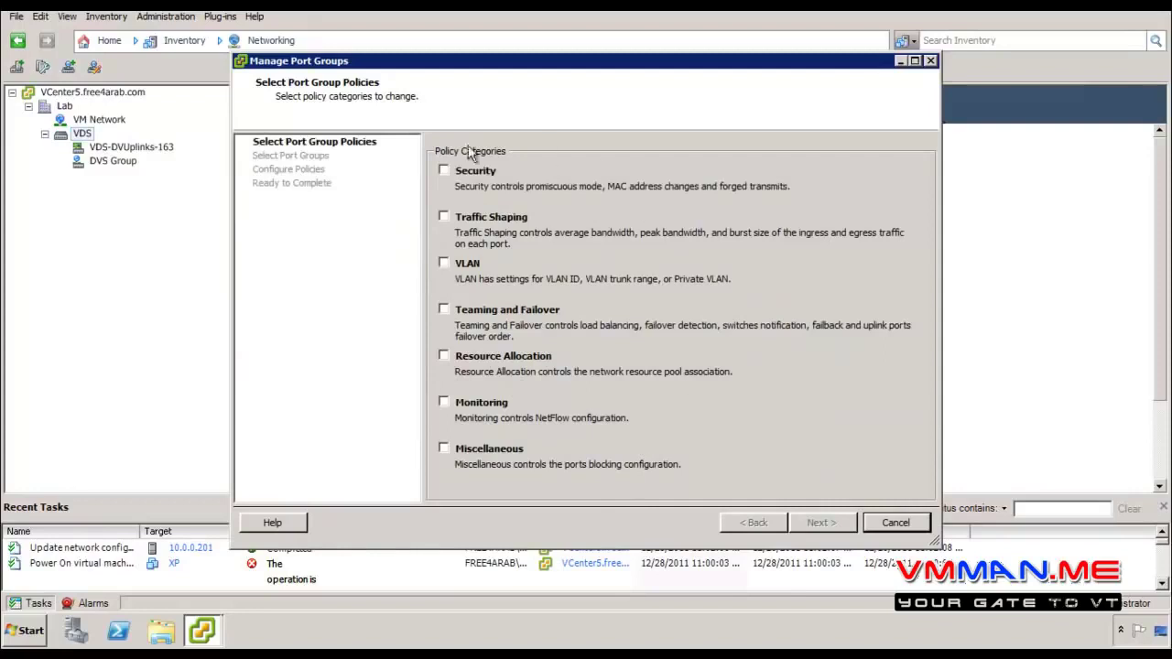
left_click(924, 526)
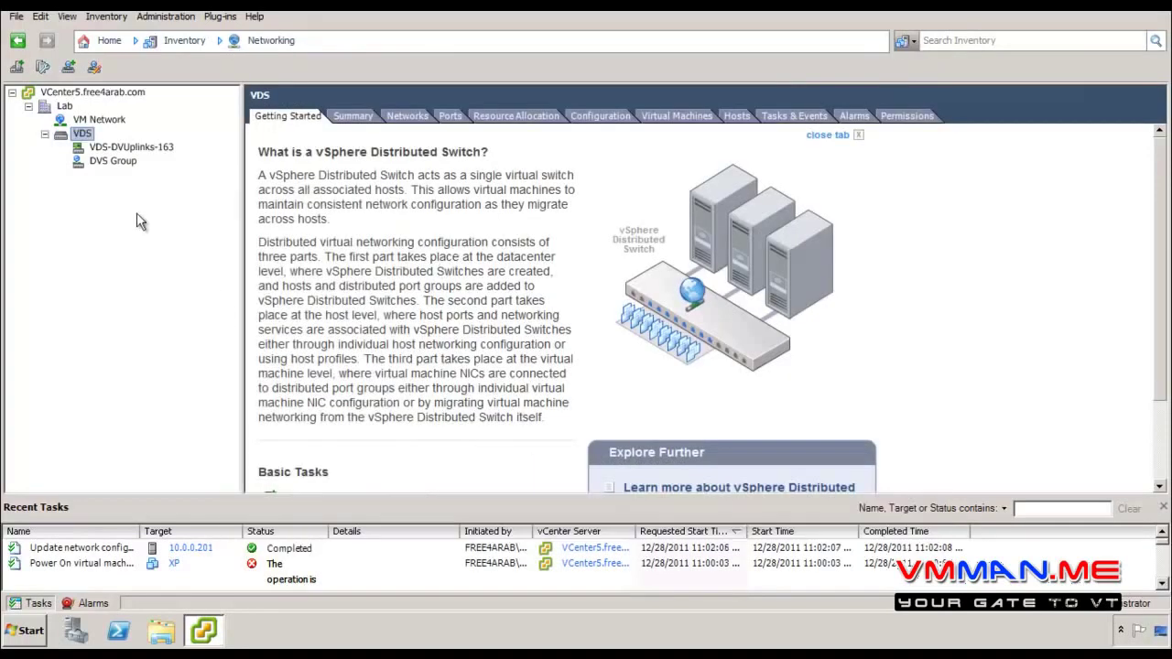
Review the general settings of VDS and the management actions it offers, without changing anything
right_click(76, 139)
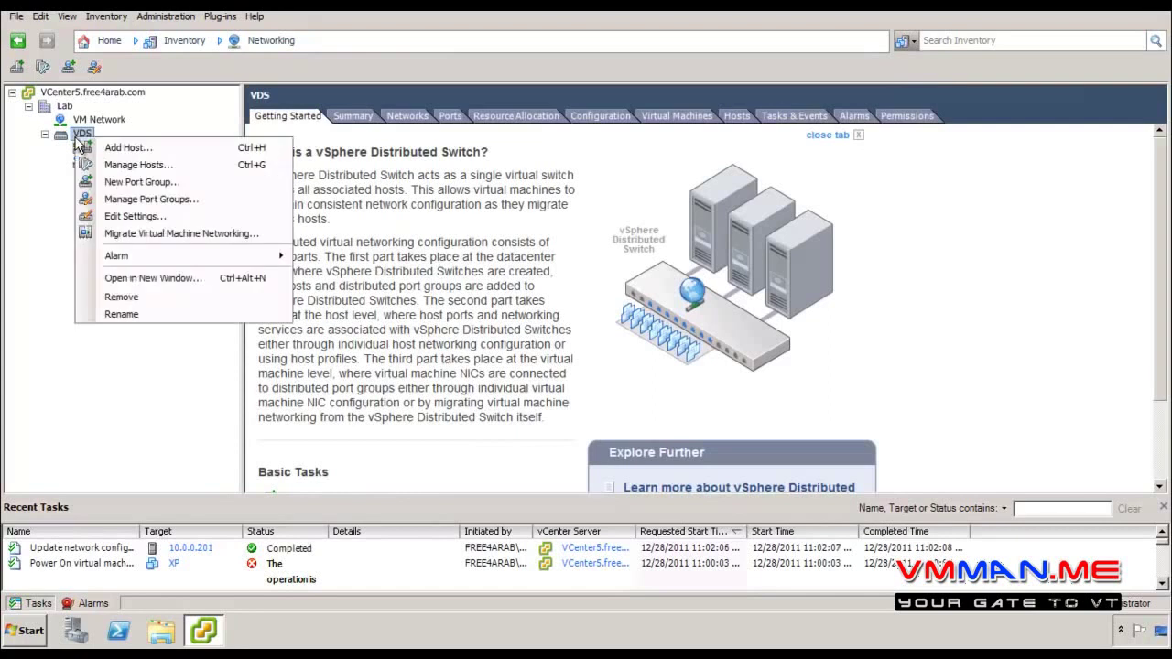
left_click(142, 222)
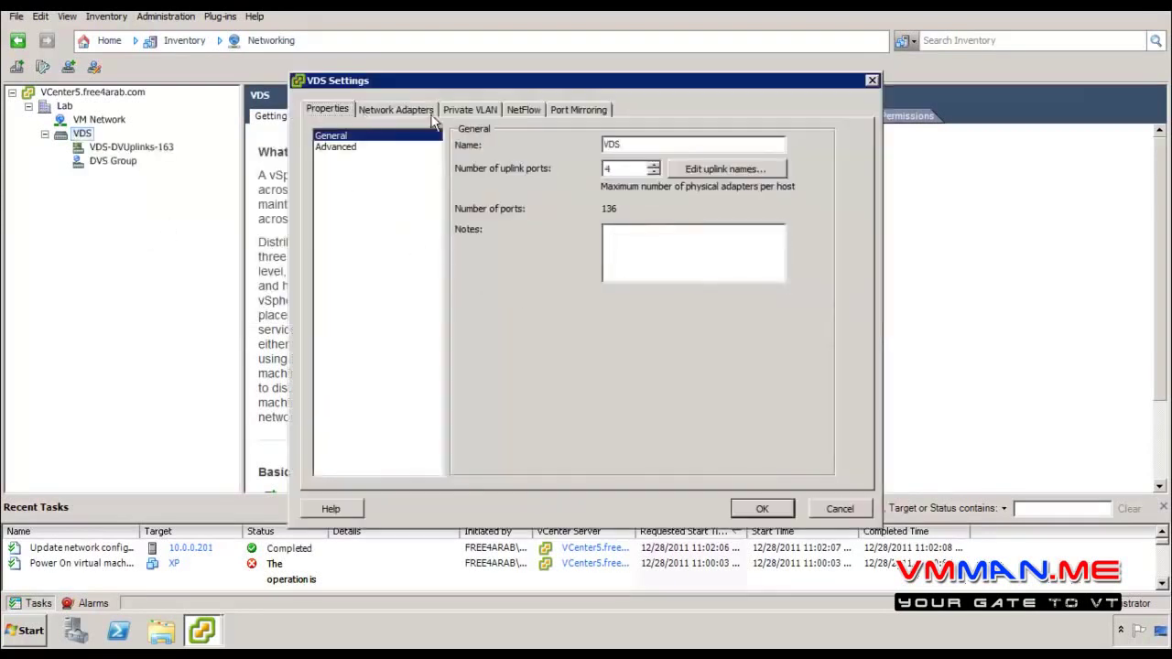
left_click(833, 508)
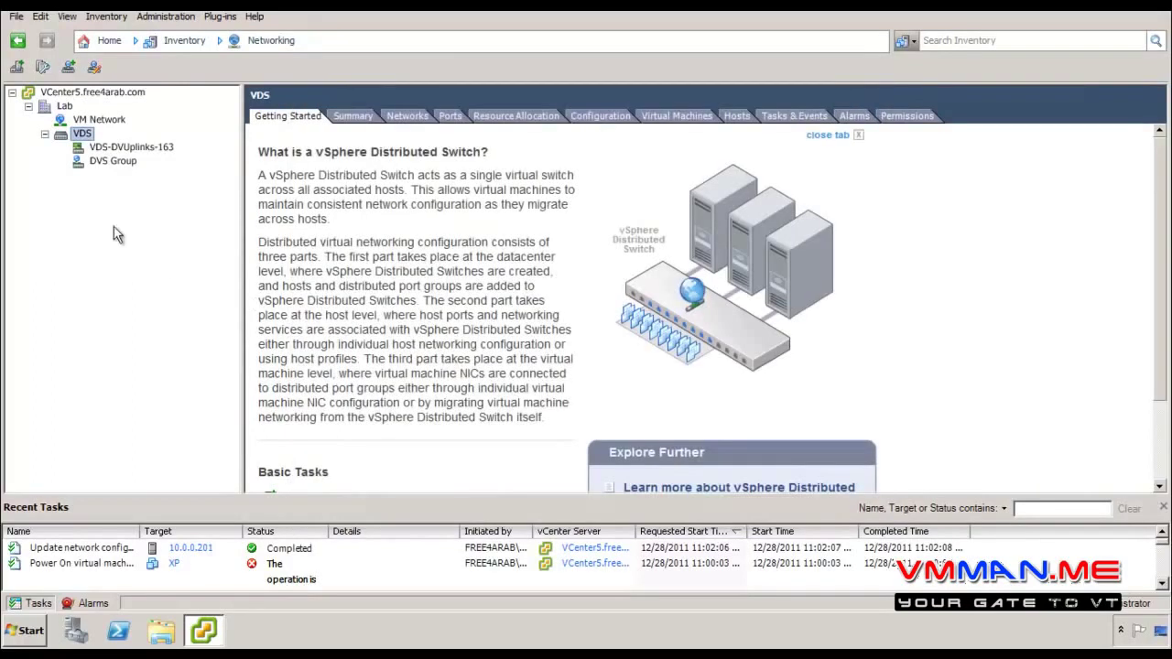
right_click(83, 135)
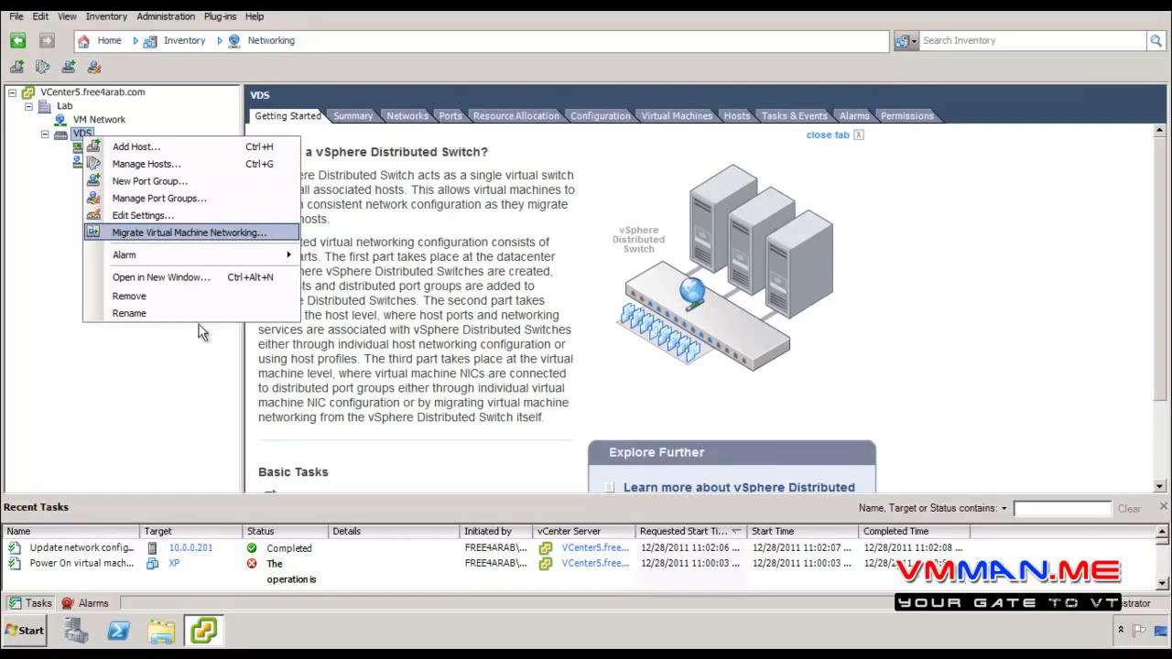
left_click(136, 368)
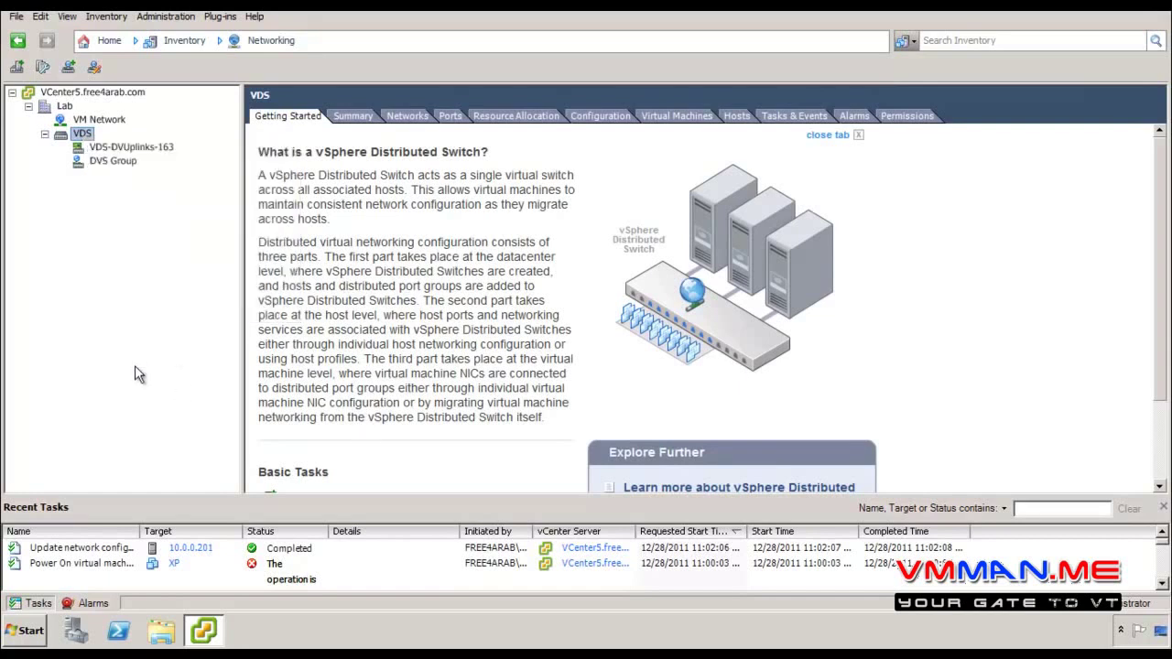
Examine the ports of the VDS-DVUplinks-163 uplink group, including the unconnected dvUplink3 and dvUplink4 ports
left_click(151, 148)
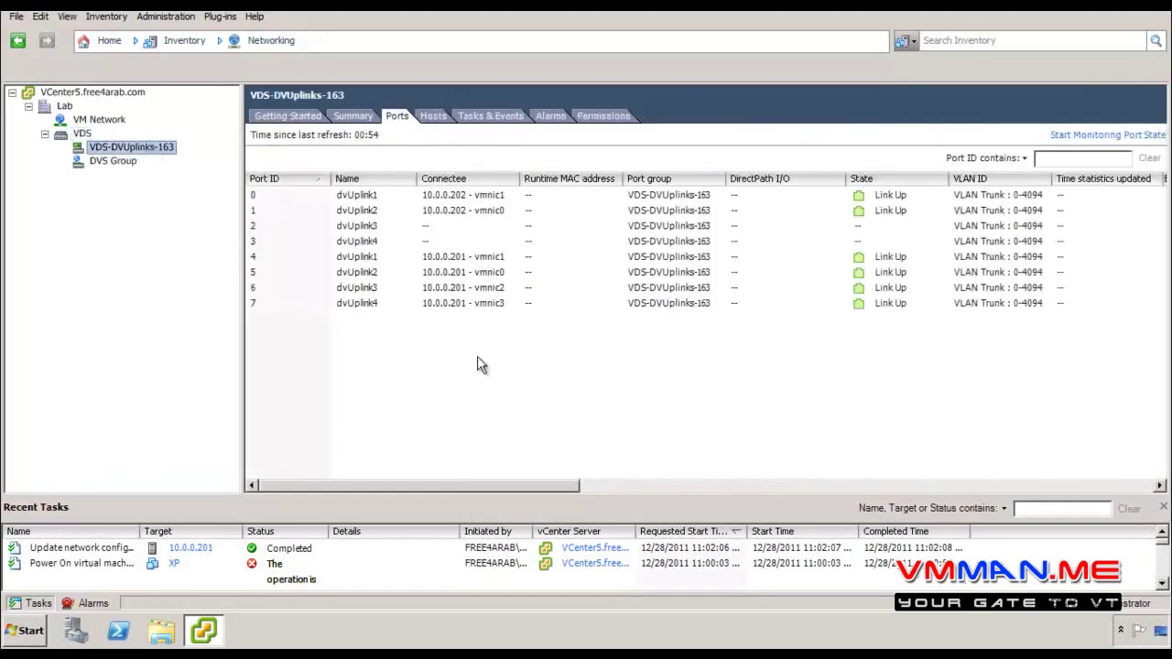
left_click(361, 197)
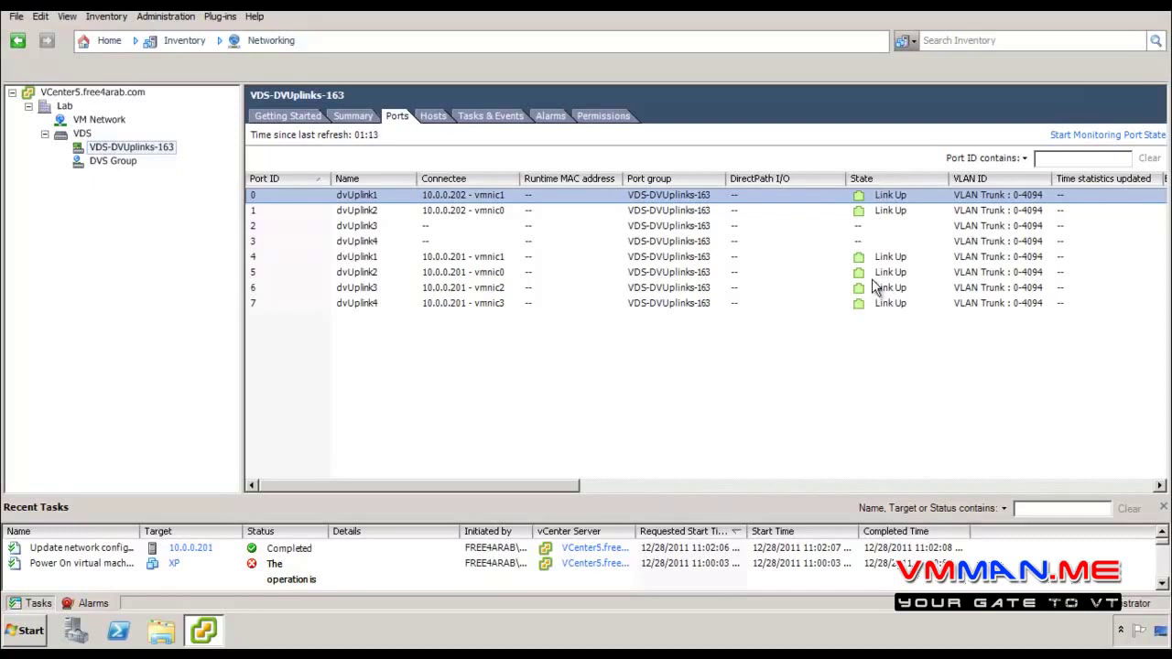
left_click(412, 226)
left_click(406, 243)
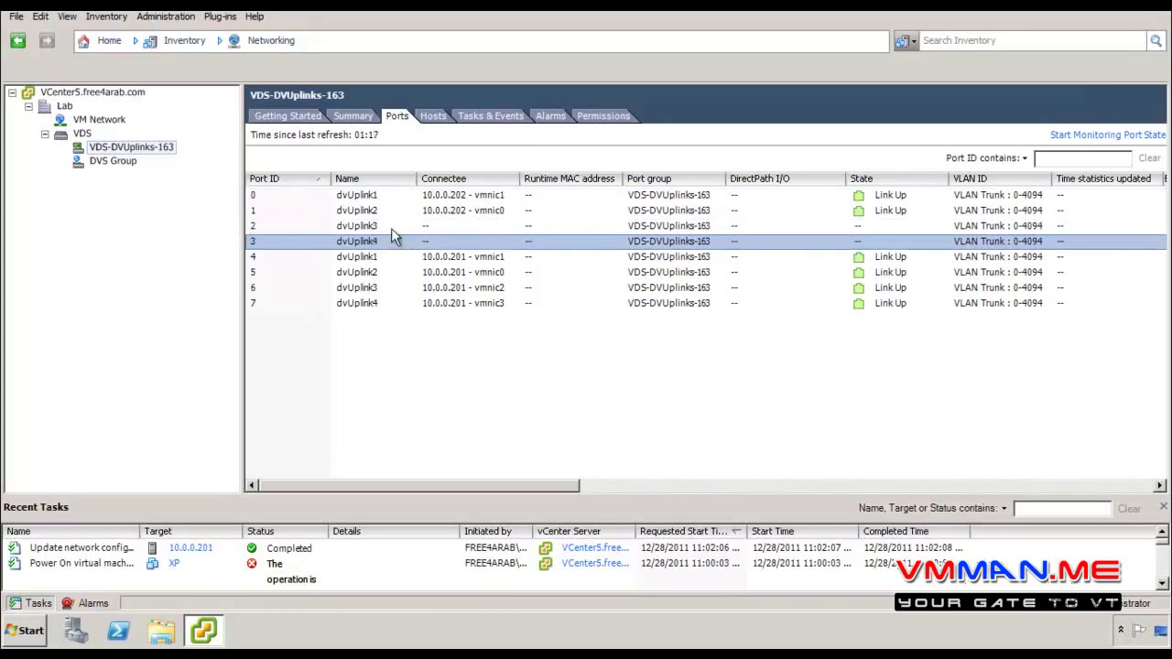
left_click(391, 228)
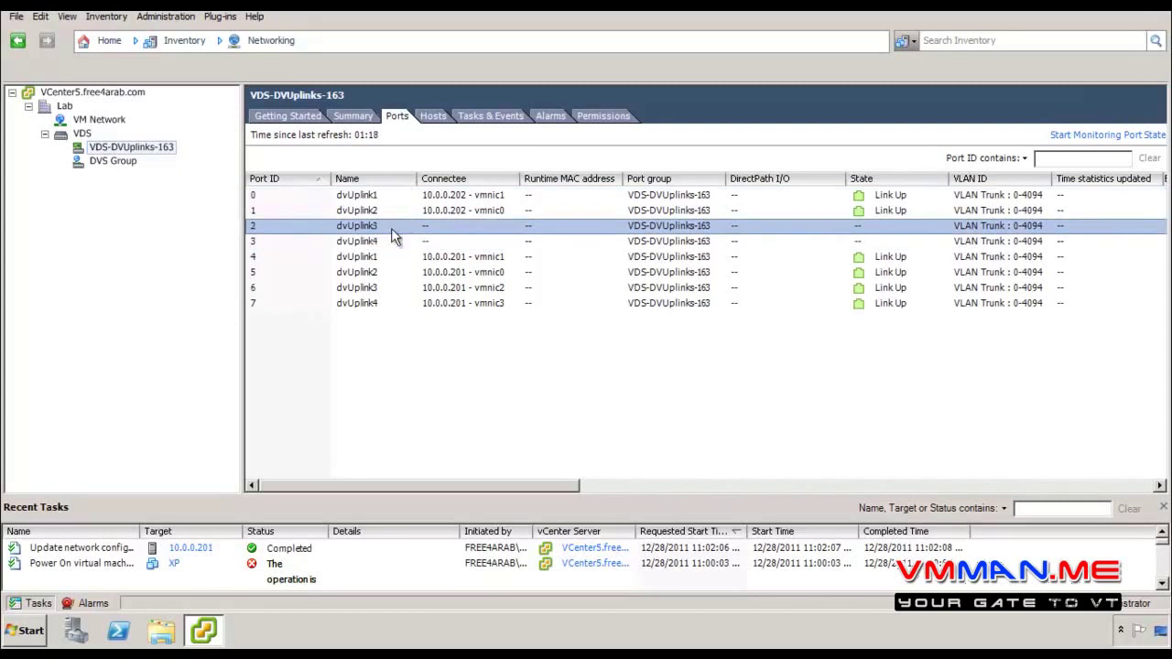
Sort the VDS-DVUplinks-163 ports by connectee and examine which host adapter each uplink port connects to
left_click(455, 179)
left_click(462, 228)
left_click(460, 242)
left_click(461, 258)
left_click(459, 273)
left_click(458, 289)
left_click(456, 304)
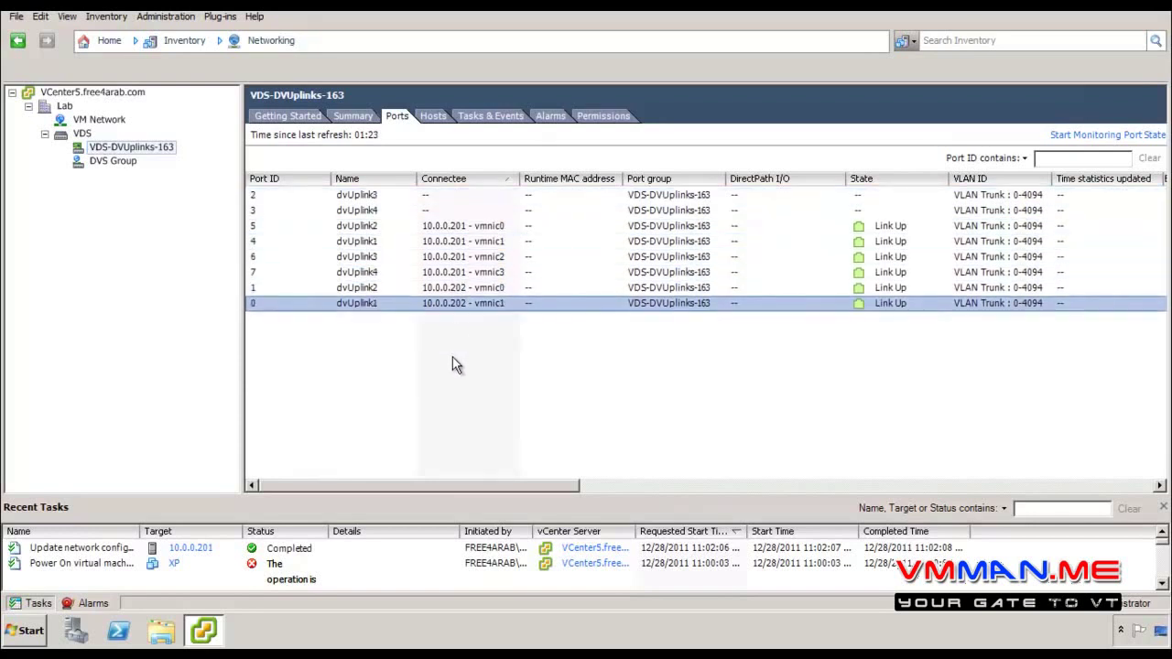
left_click(893, 376)
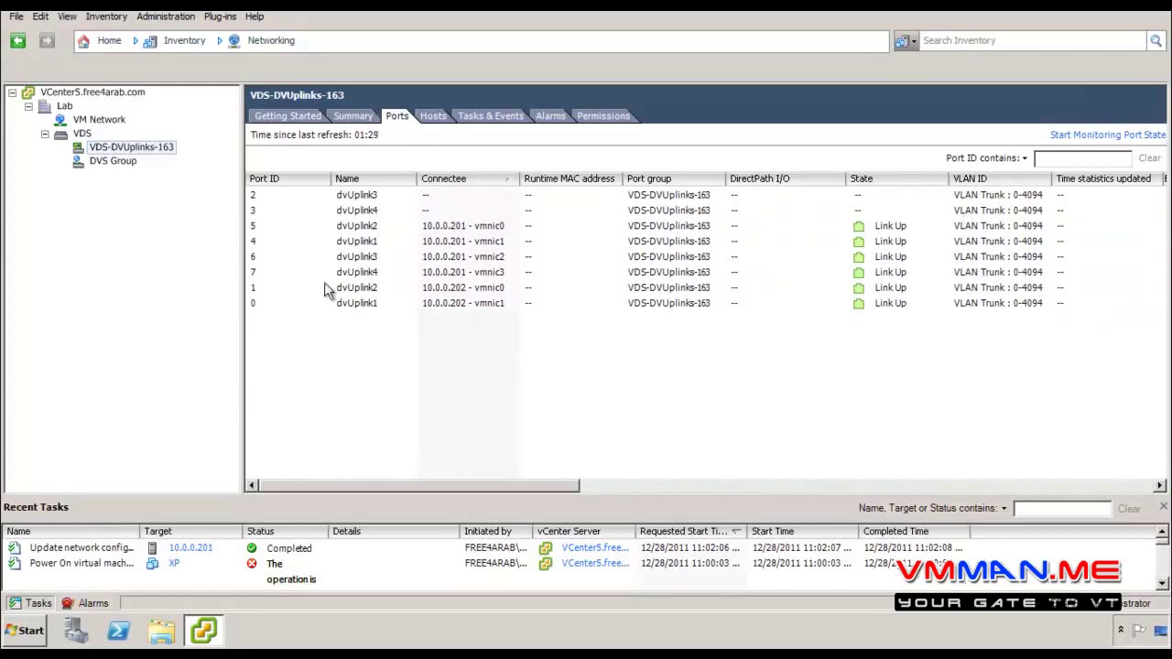
Start monitoring the port state of VDS-DVUplinks-163 to refresh its statistics, and stop the monitoring again
left_click(1076, 137)
left_click_drag(555, 486, 401, 481)
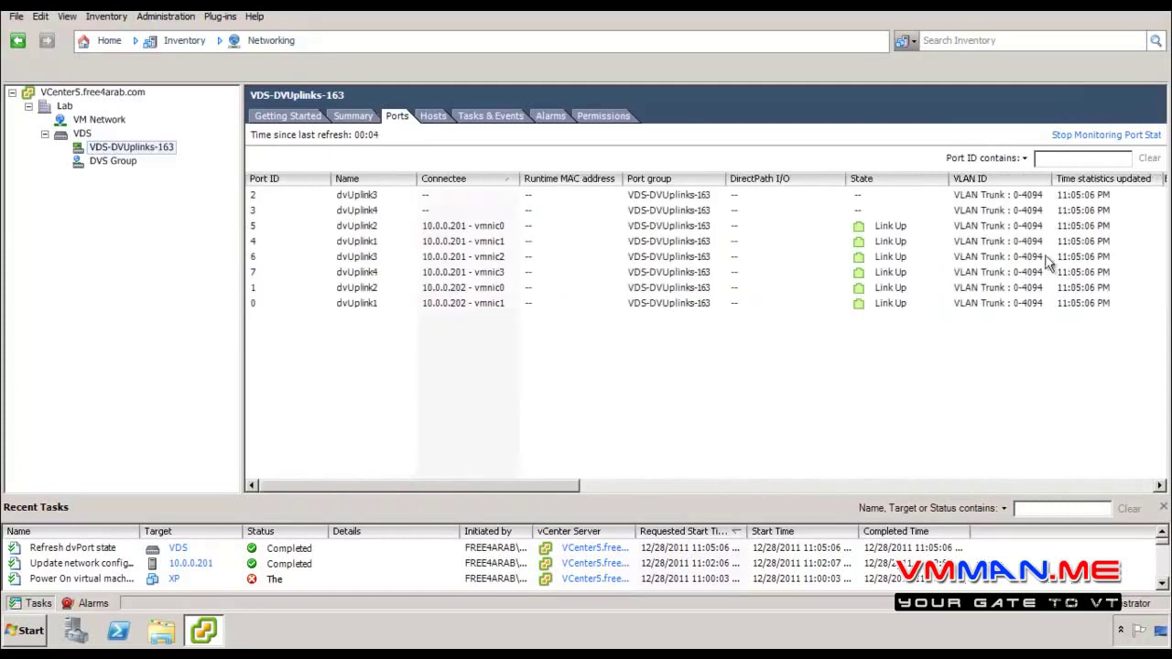
left_click(1104, 134)
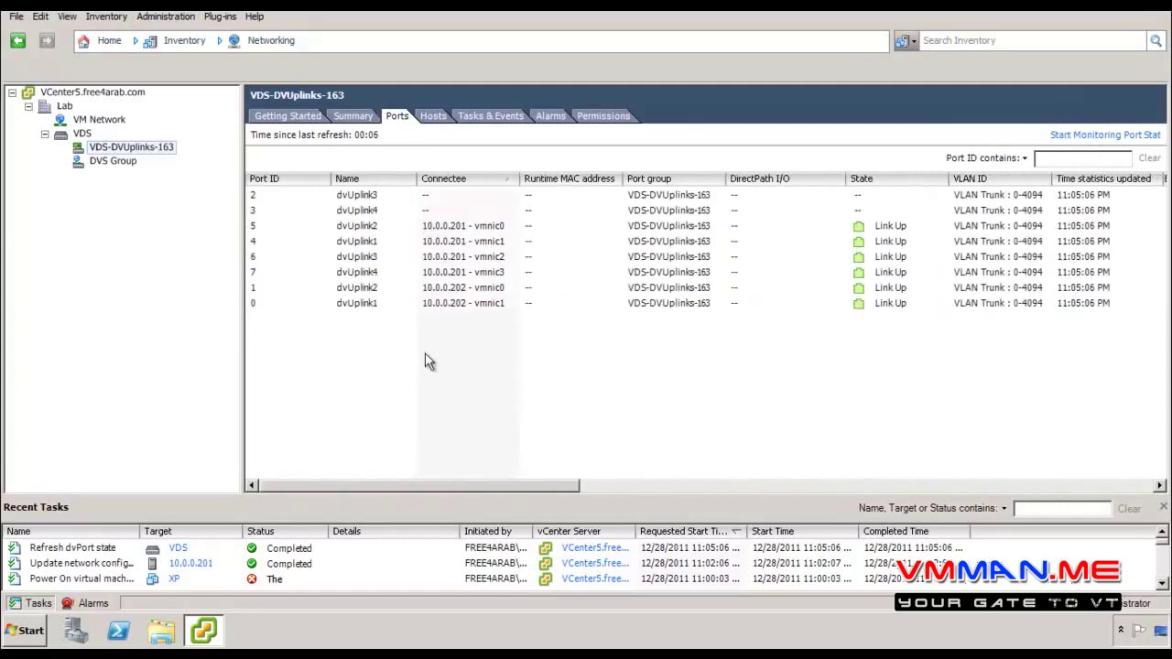
Review the hosts, tasks and events, alarms, permissions, introduction and summary of the VDS-DVUplinks-163 uplink group
left_click(433, 119)
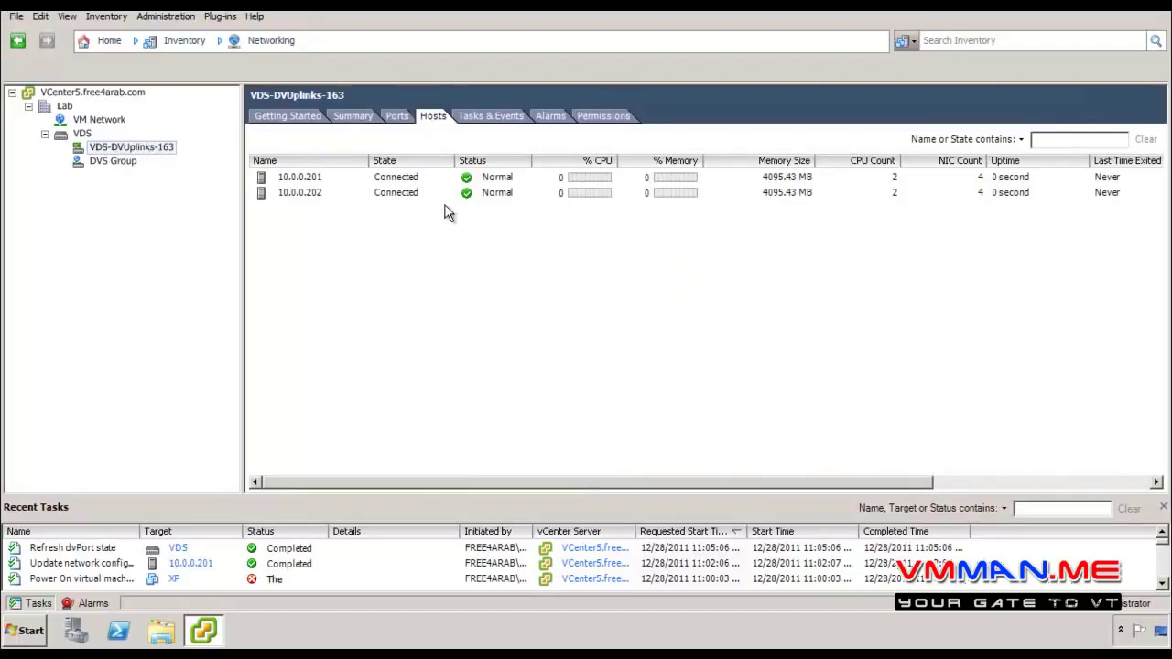
left_click(500, 116)
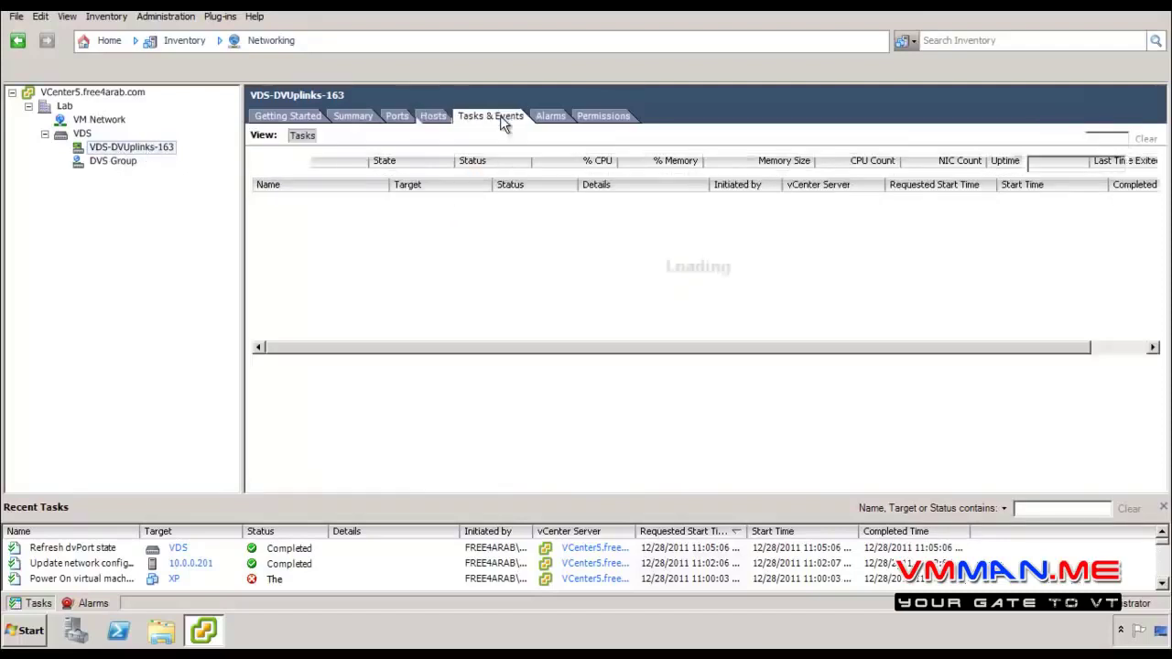
left_click(551, 117)
left_click(602, 119)
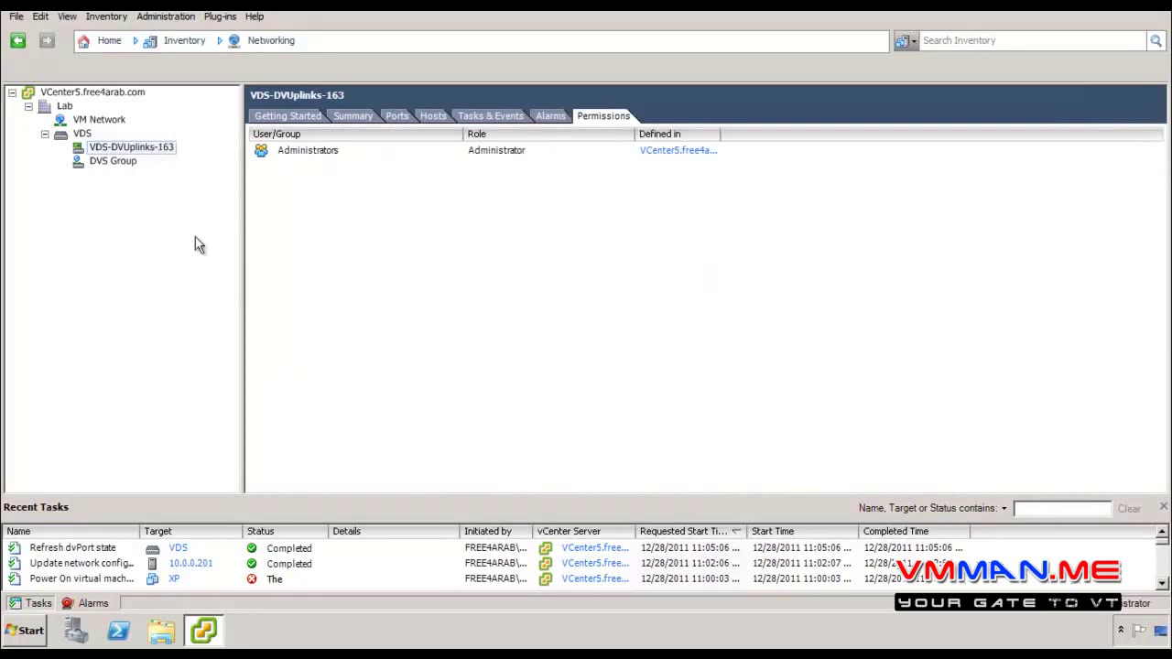
left_click(324, 118)
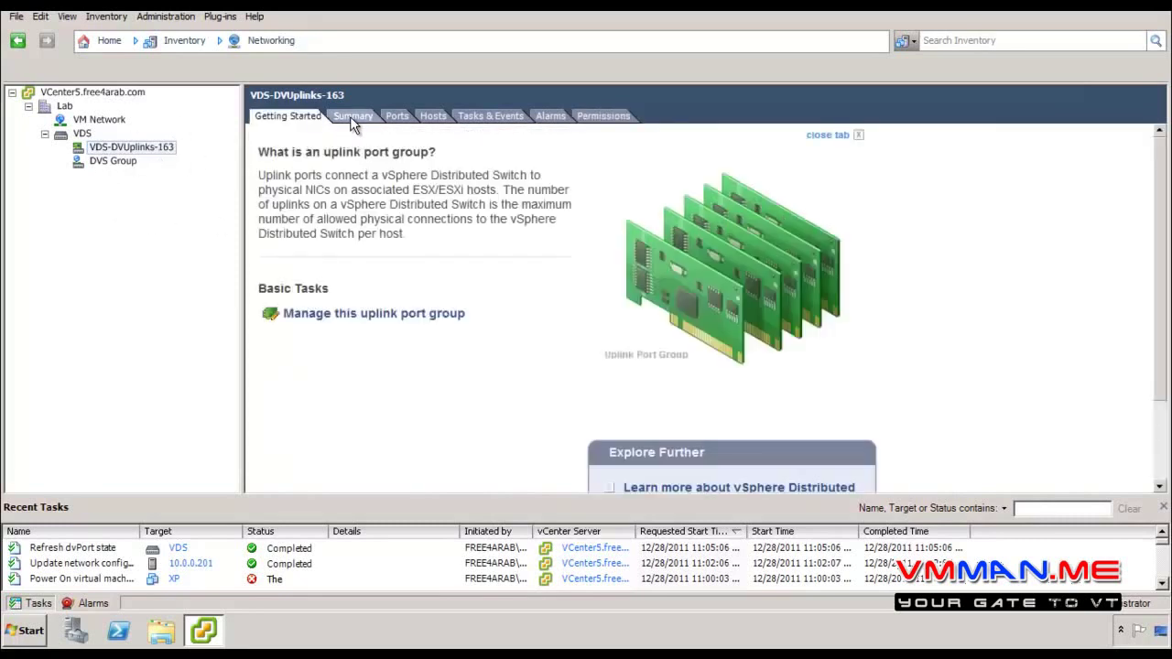
left_click(352, 116)
Review the VDS switch's general summary and the details of its VDS-DVUplinks-163 and DVS Group networks
left_click(83, 134)
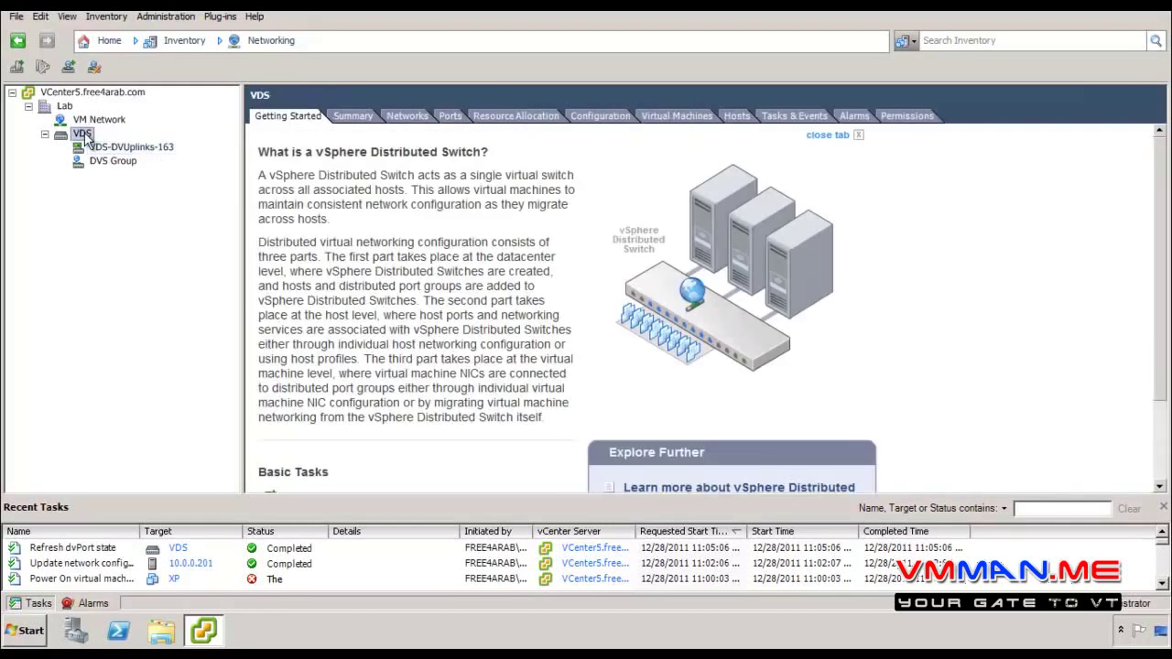
left_click(354, 117)
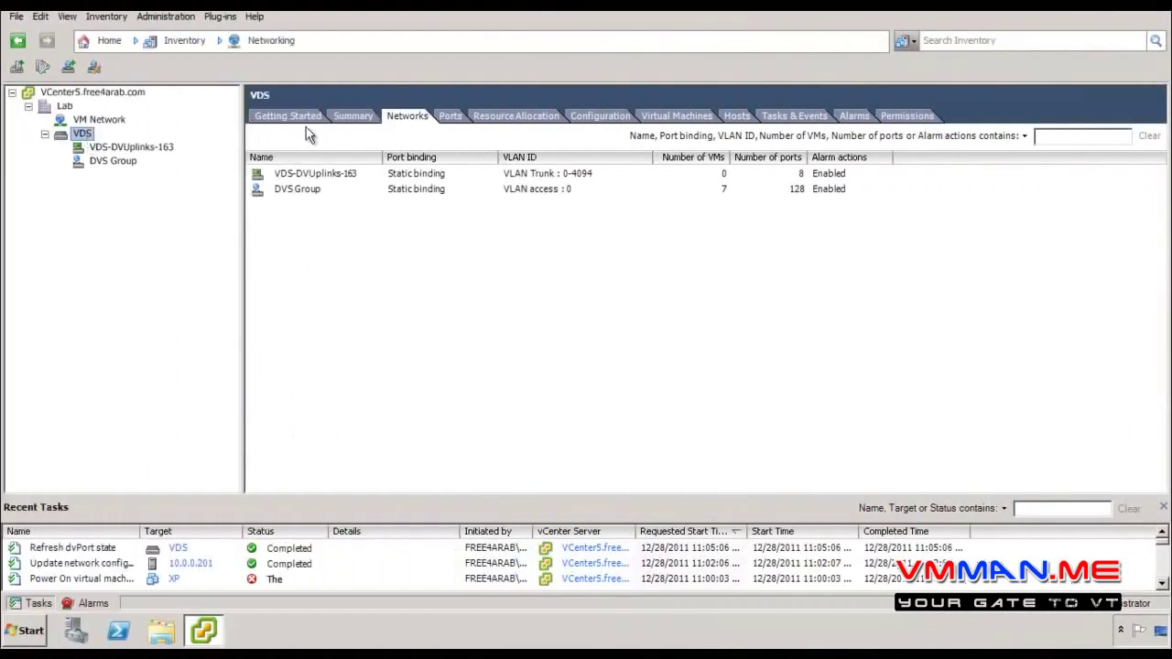
left_click(358, 117)
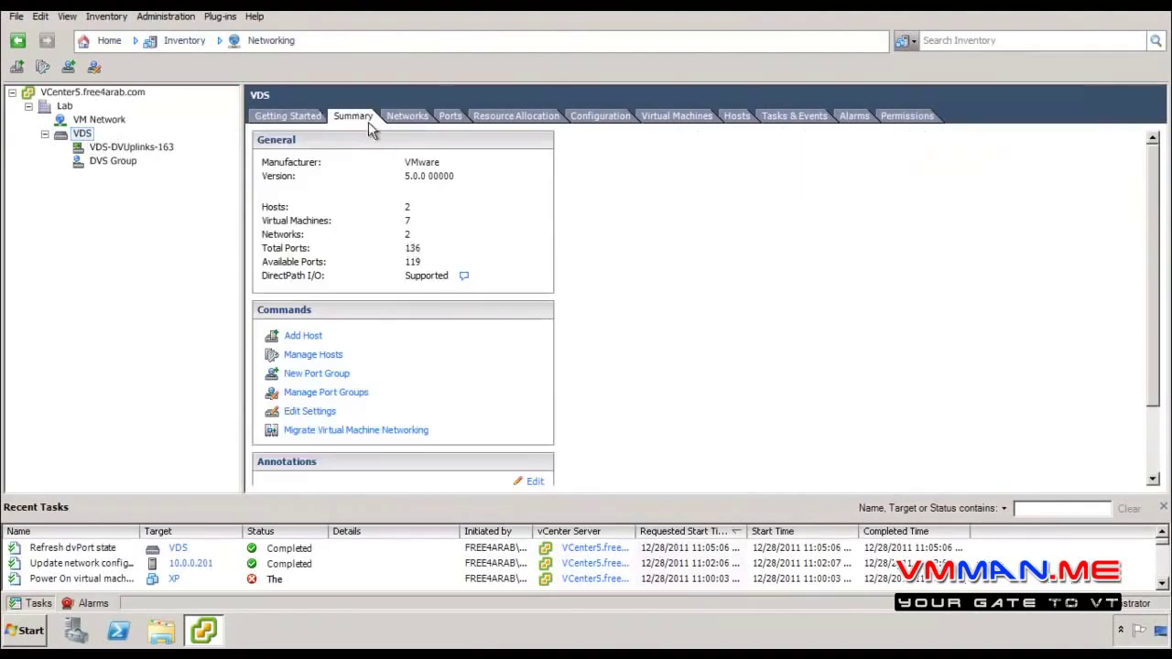
scroll(419, 298, "down", 2)
scroll(284, 209, "up", 2)
left_click(408, 119)
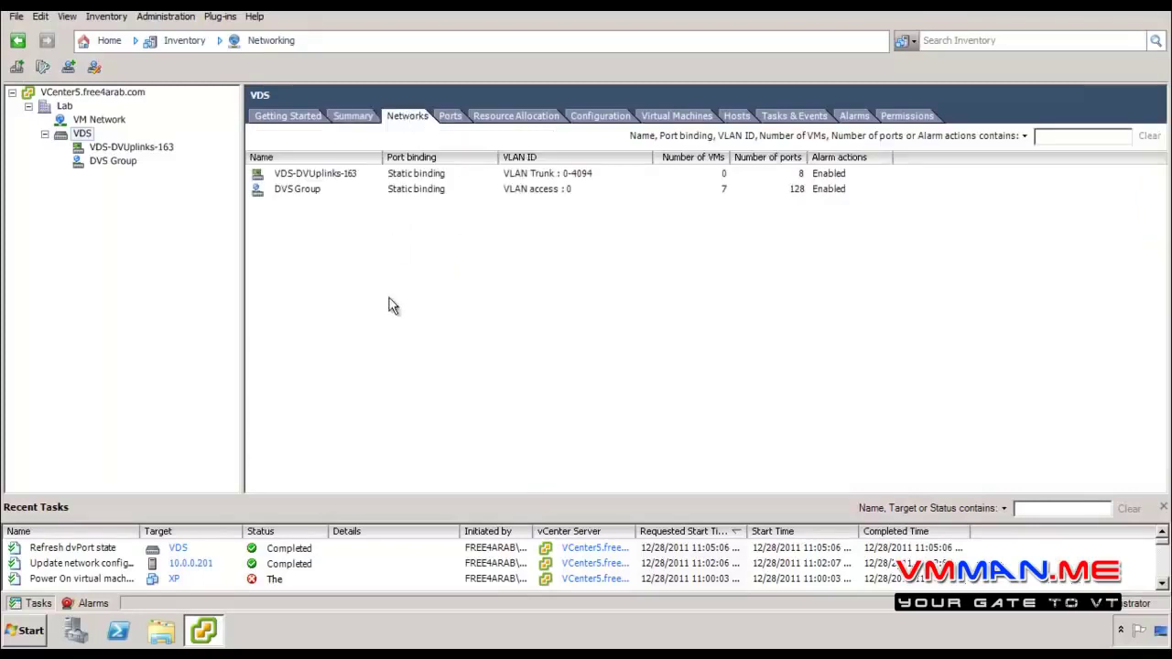
left_click(312, 176)
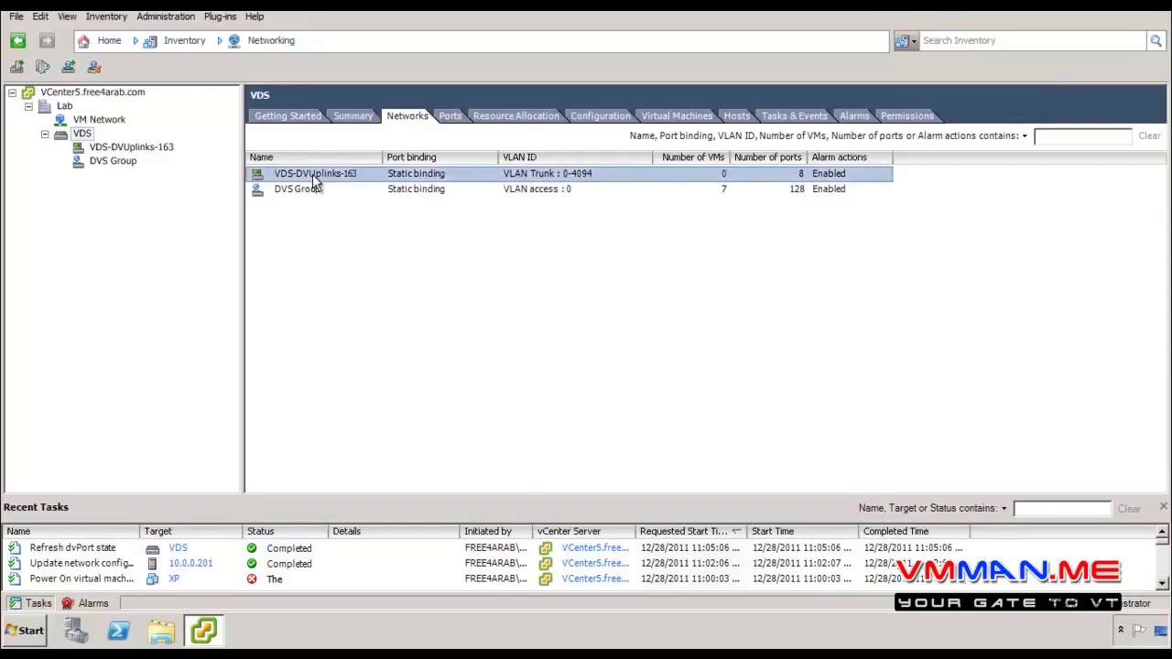
left_click(383, 194)
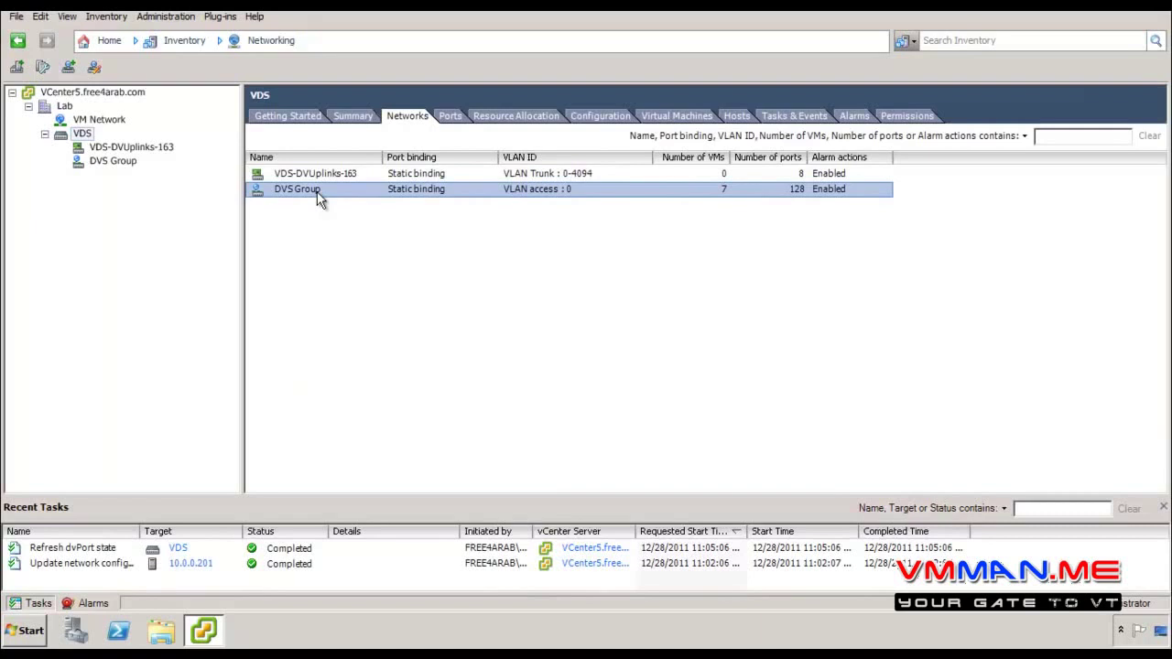
Examine the full port list of the VDS switch, covering both the uplink and DVS Group ports
left_click(448, 117)
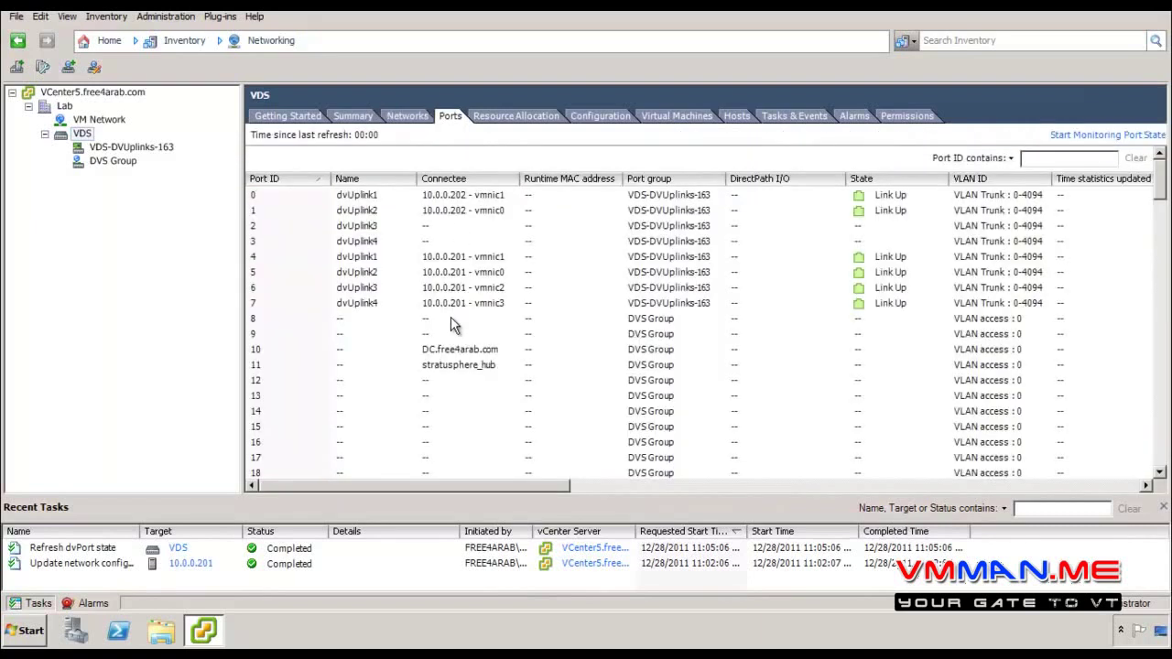
left_click(435, 243)
scroll(435, 254, "down", 8)
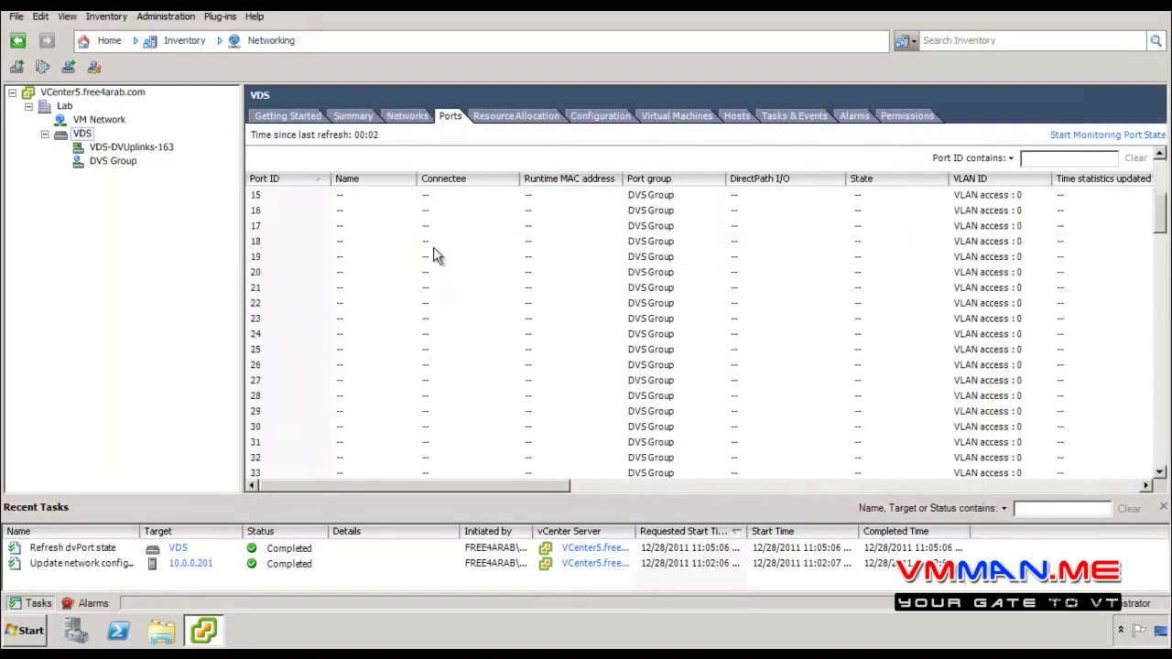
scroll(435, 255, "up", 8)
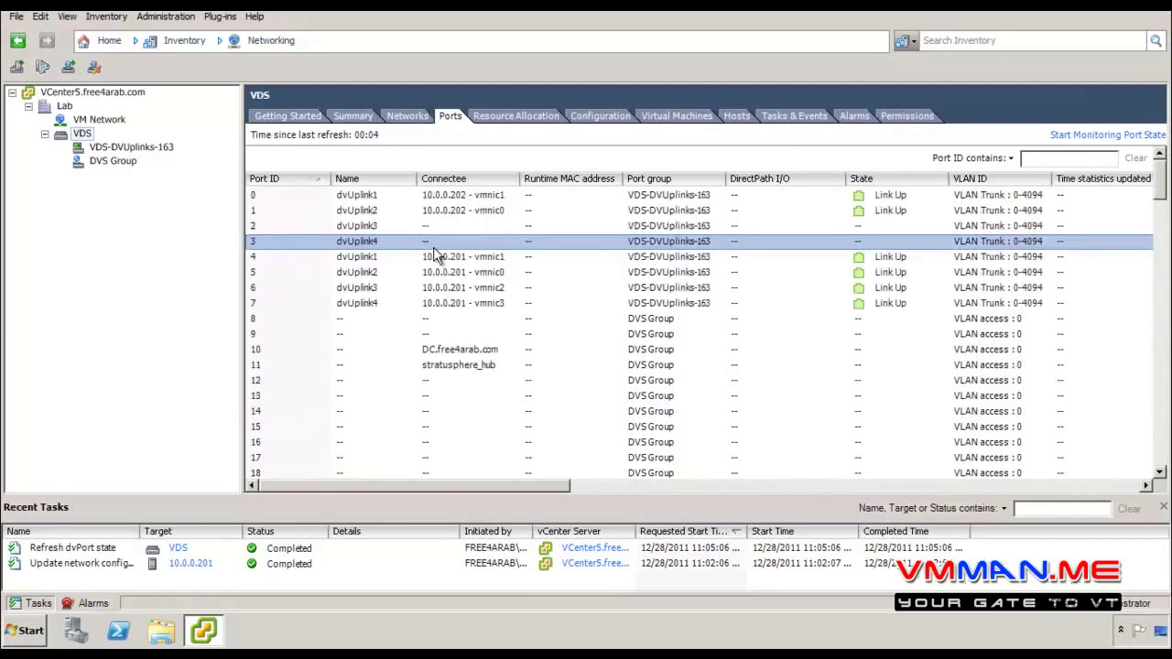
left_click(356, 195)
Return to the VDS-DVUplinks-163 port list and examine the port connected to vmnic0 on host 10.0.0.201
left_click(119, 146)
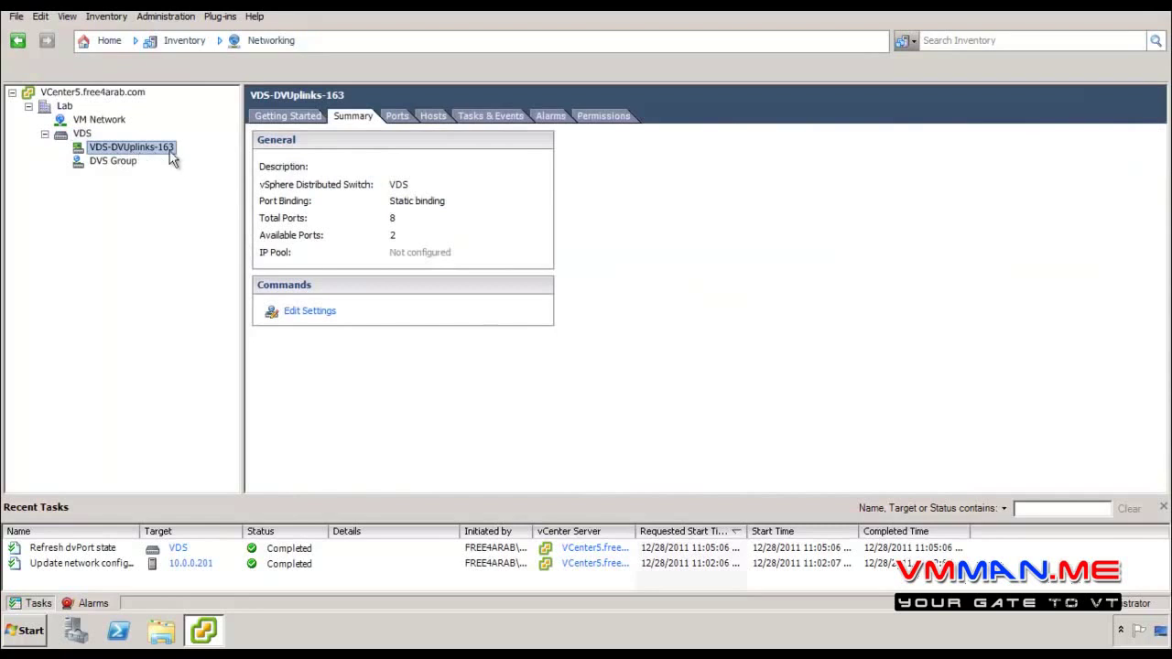
left_click(398, 119)
key("ctrl+a")
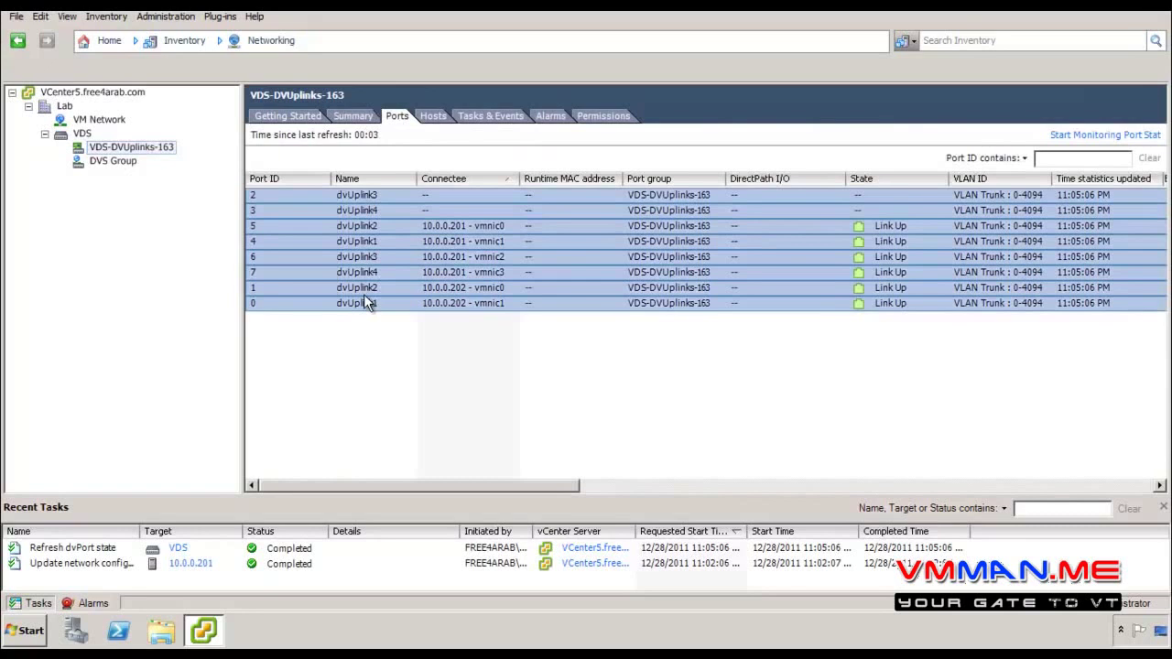
left_click(372, 352)
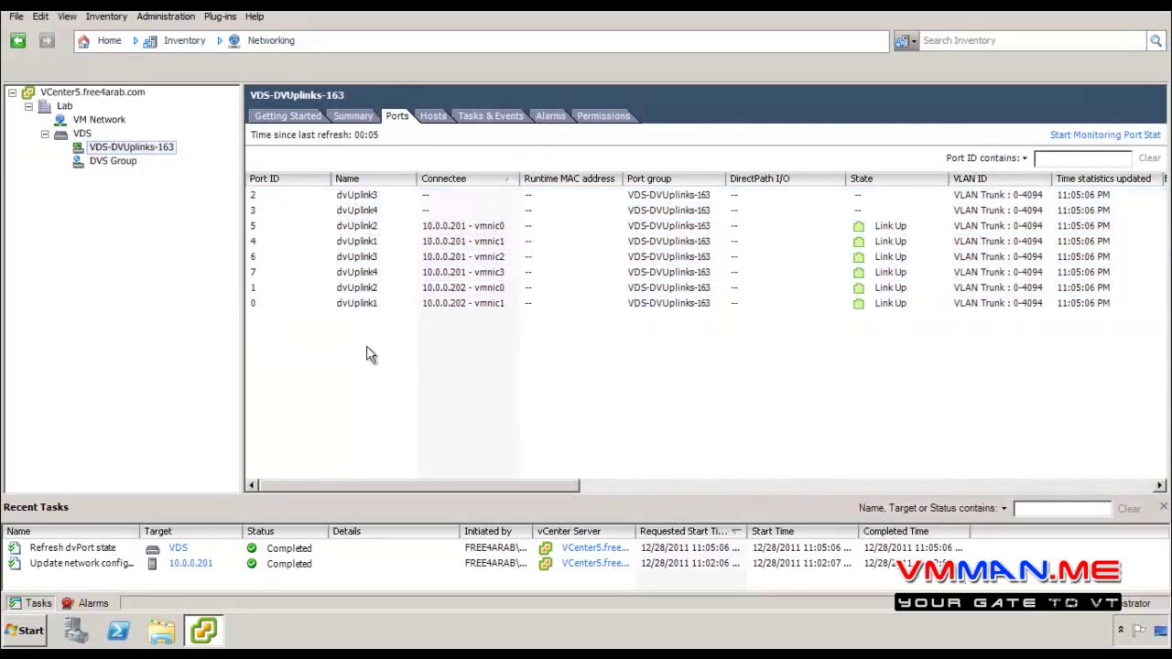
left_click(434, 227)
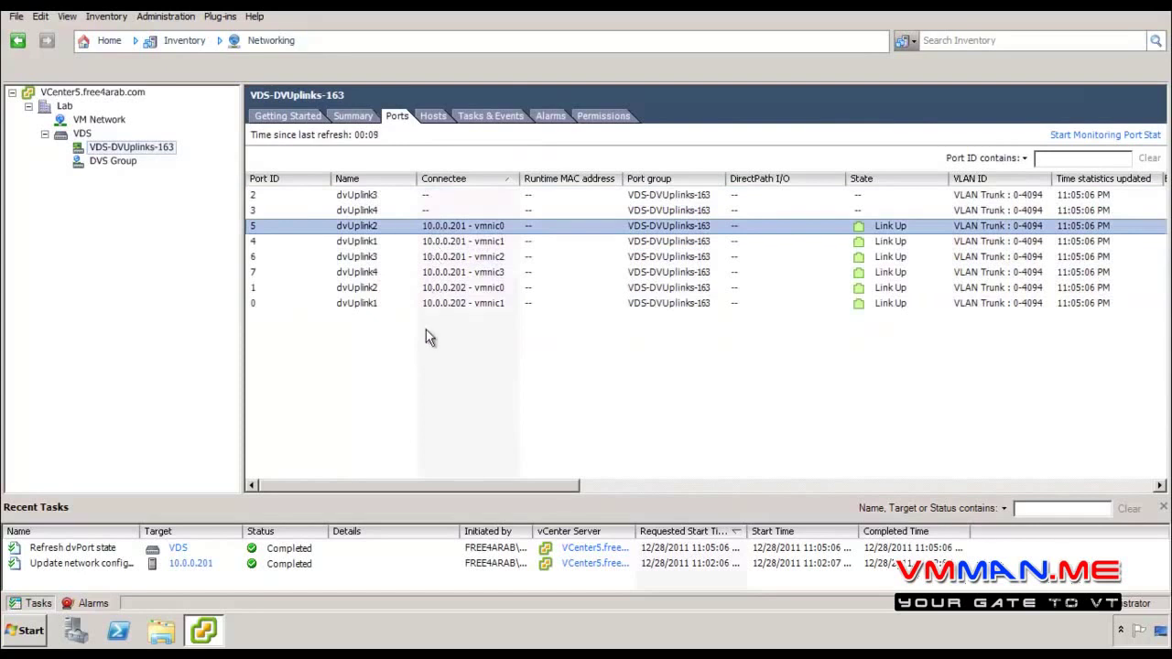
Monitor the VDS-DVUplinks-163 port state to examine the uplink traffic statistics, stop monitoring, and check the group's hosts
left_click(430, 289)
left_click(433, 273)
left_click(432, 303)
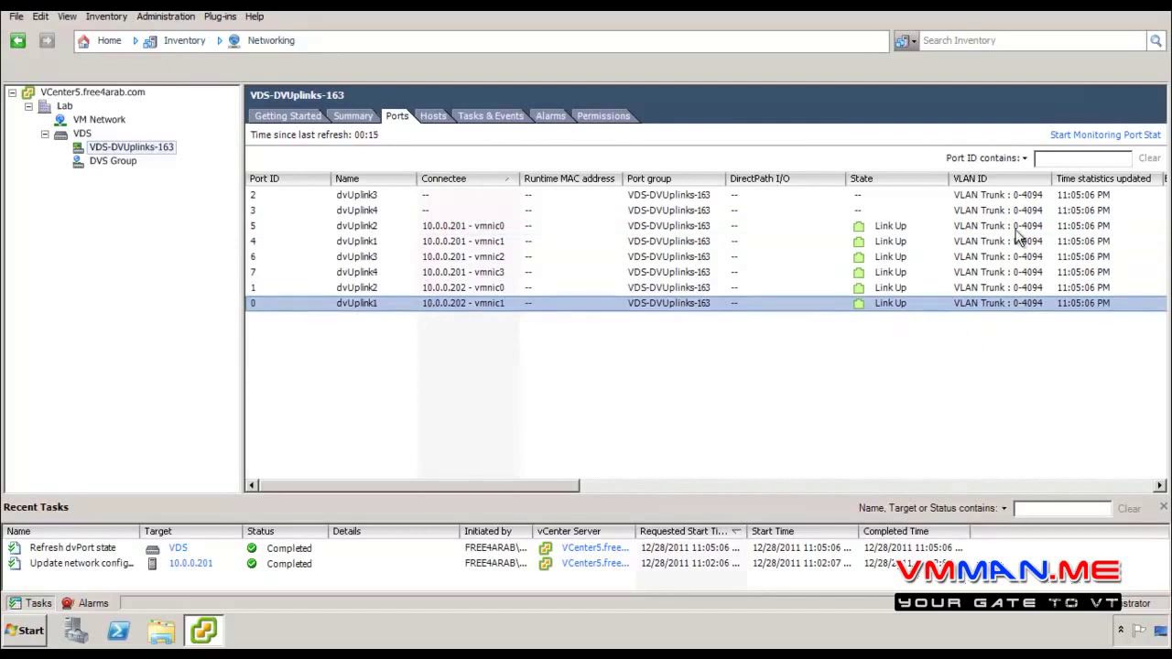
left_click(1097, 135)
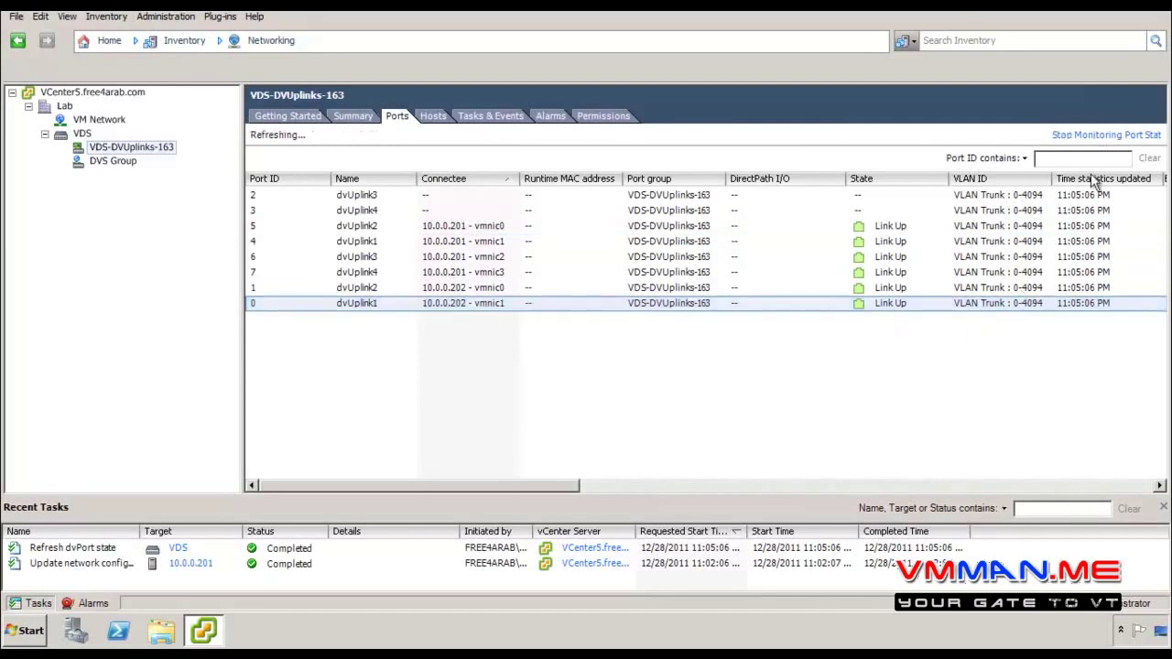
left_click(737, 487)
left_click_drag(748, 487, 819, 487)
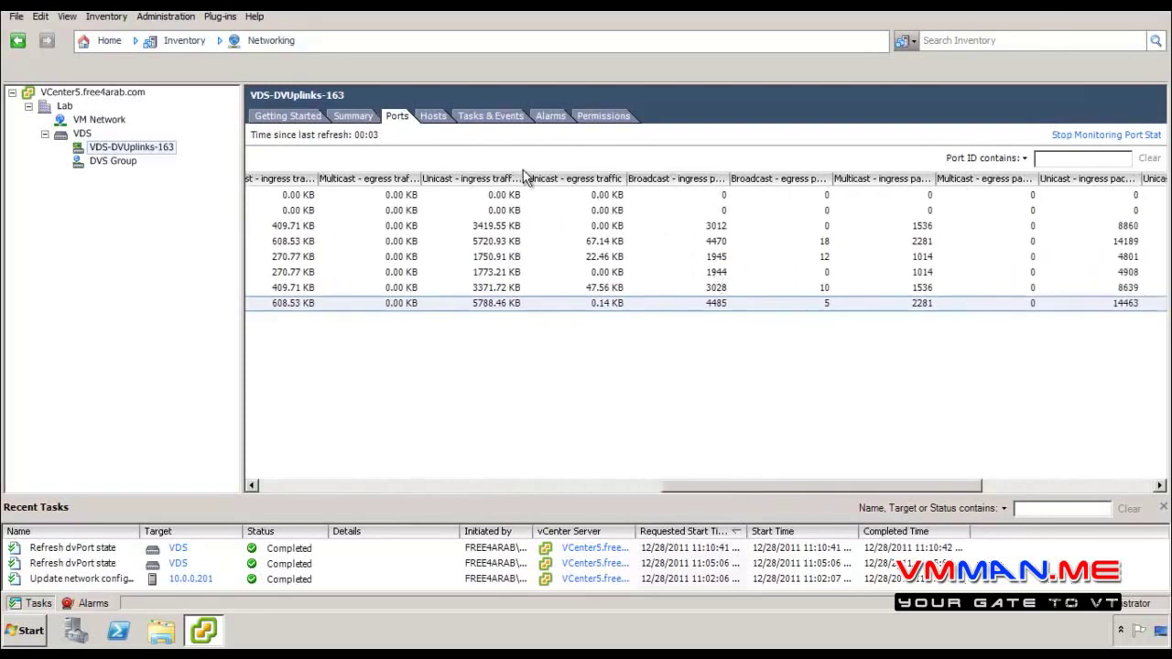
left_click(1127, 135)
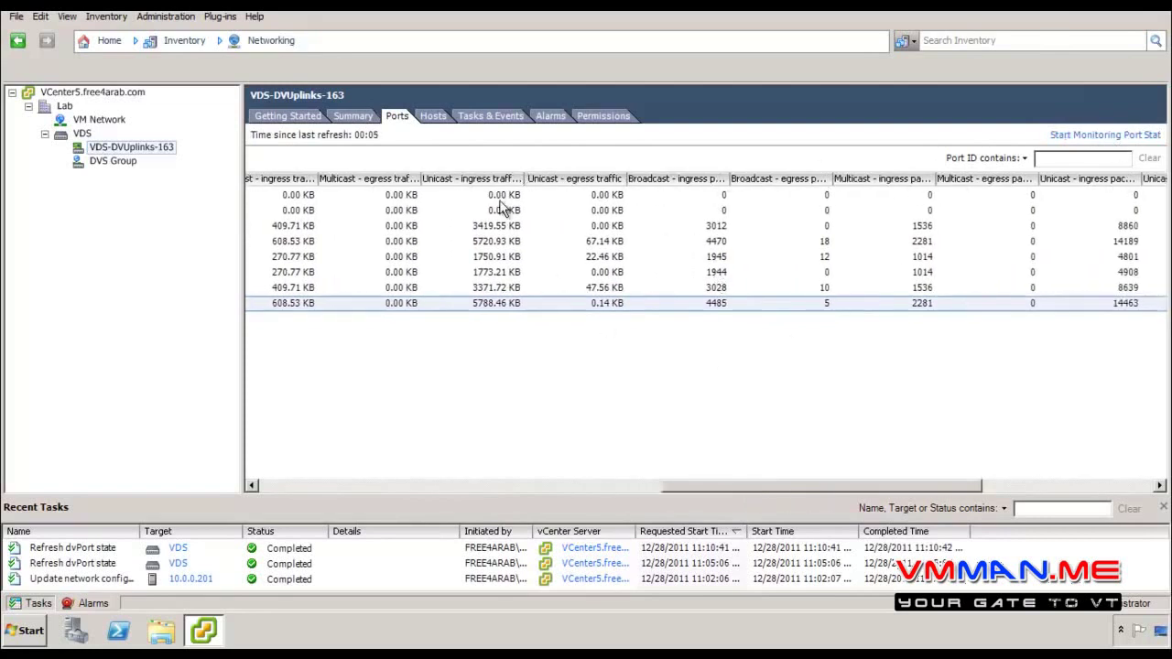
left_click(434, 117)
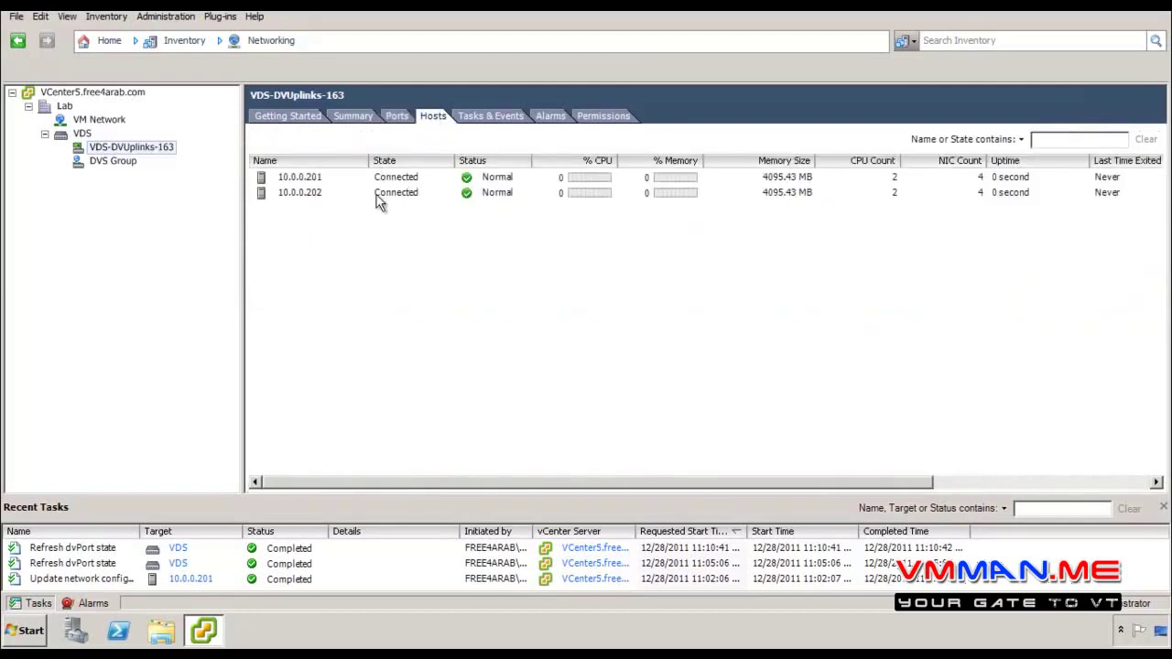
Examine the VDS switch's port list, checking the dvUplink4 port and the DC.free4arab.com and stratusphere_hub ports
left_click(82, 135)
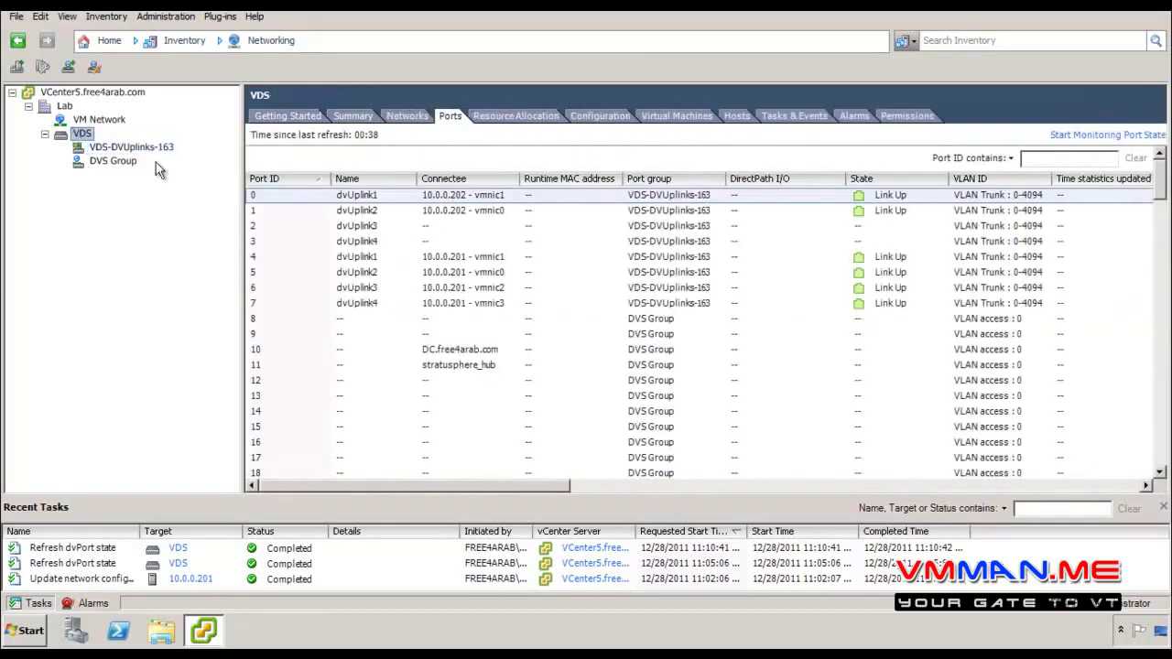
left_click(396, 303)
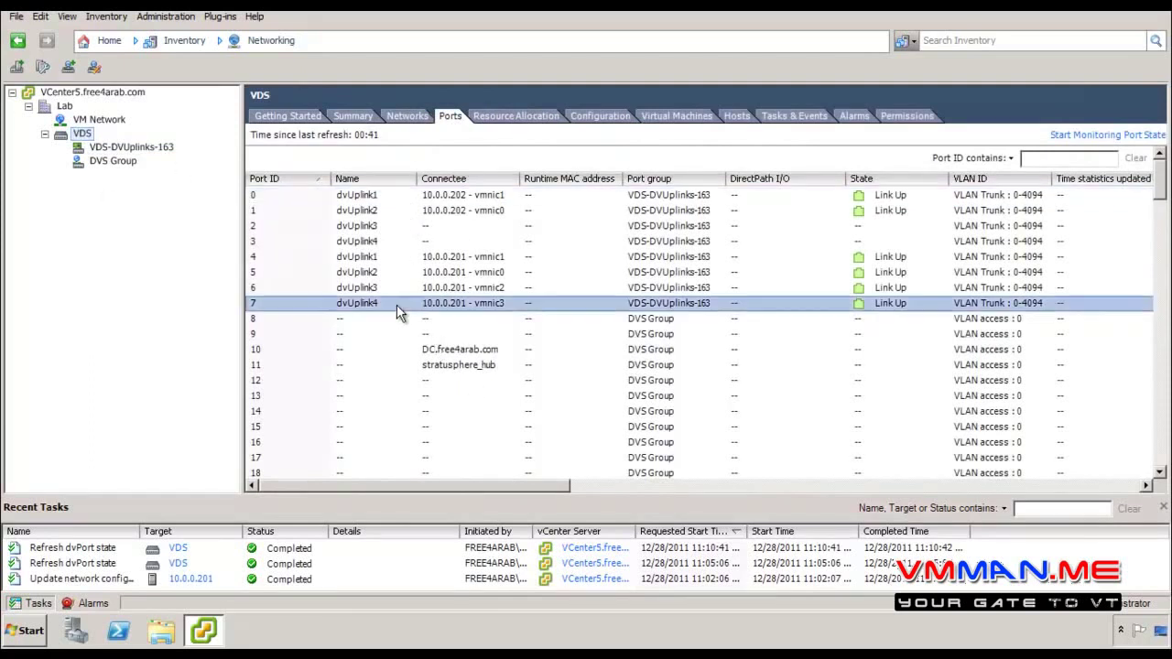
scroll(411, 282, "down", 2)
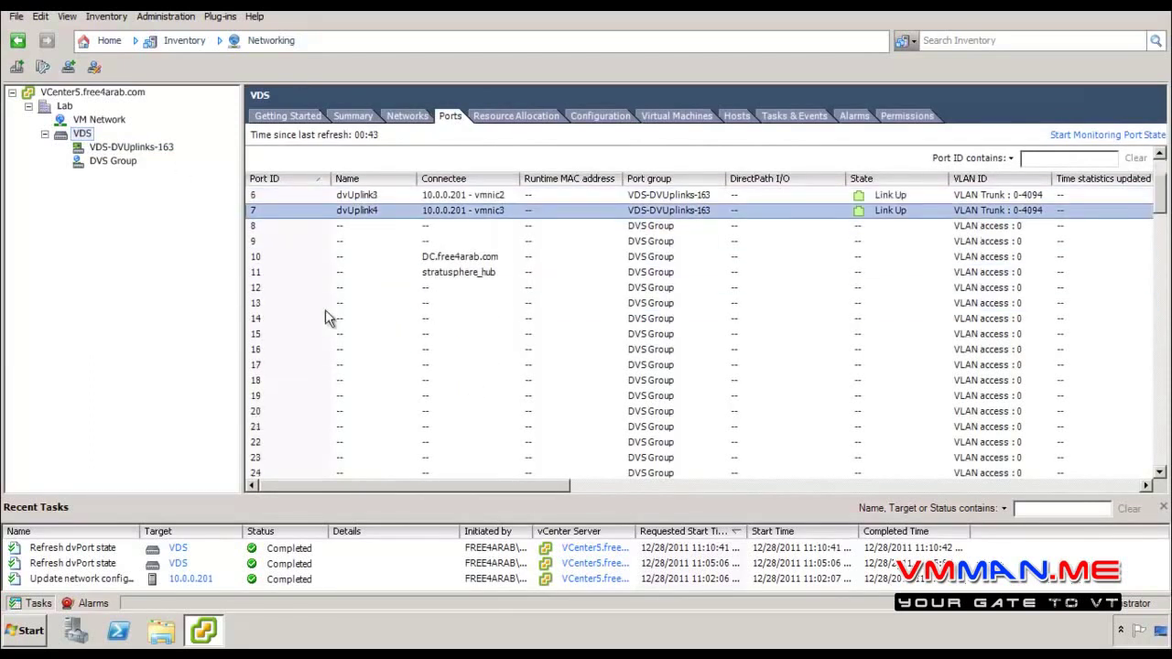
left_click(467, 257)
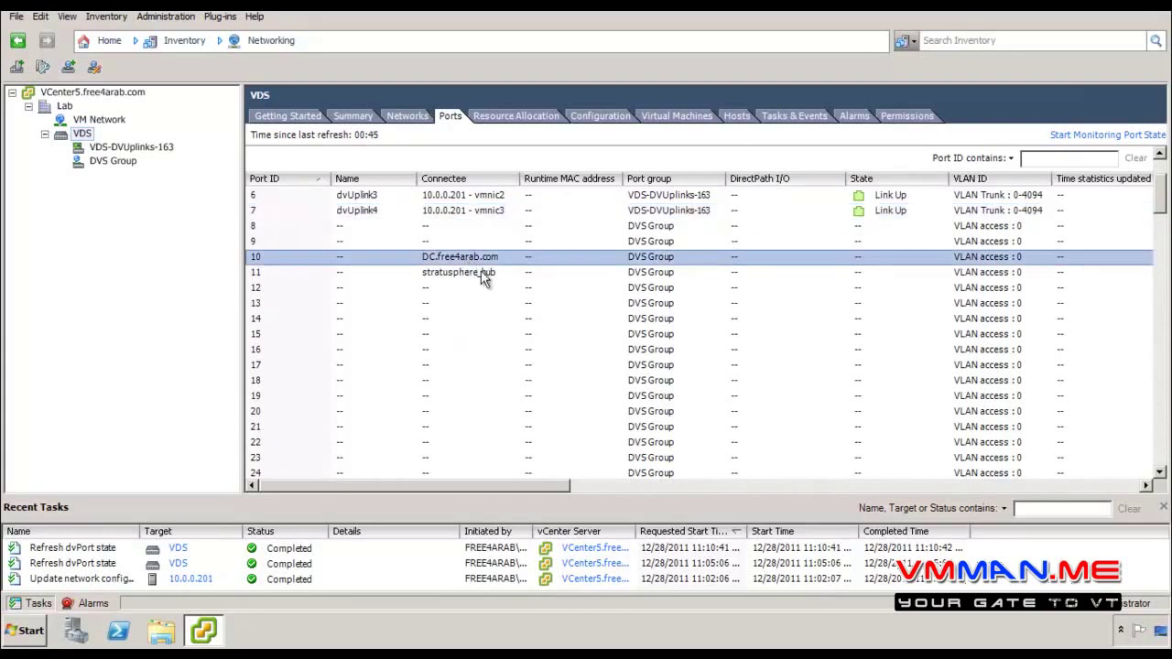
left_click(438, 273)
left_click(475, 258)
Monitor the port state of the whole VDS switch, stop monitoring, and view its network resource allocation
left_click_drag(489, 482, 286, 427)
left_click(1076, 132)
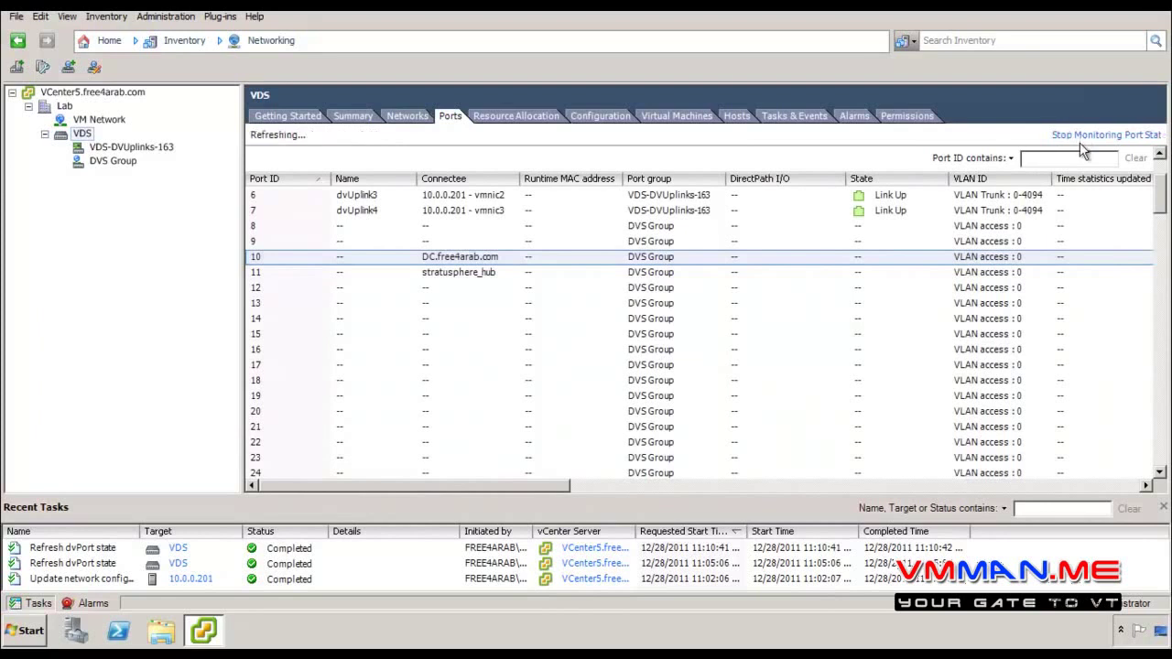
left_click_drag(512, 487, 291, 430)
left_click(1111, 136)
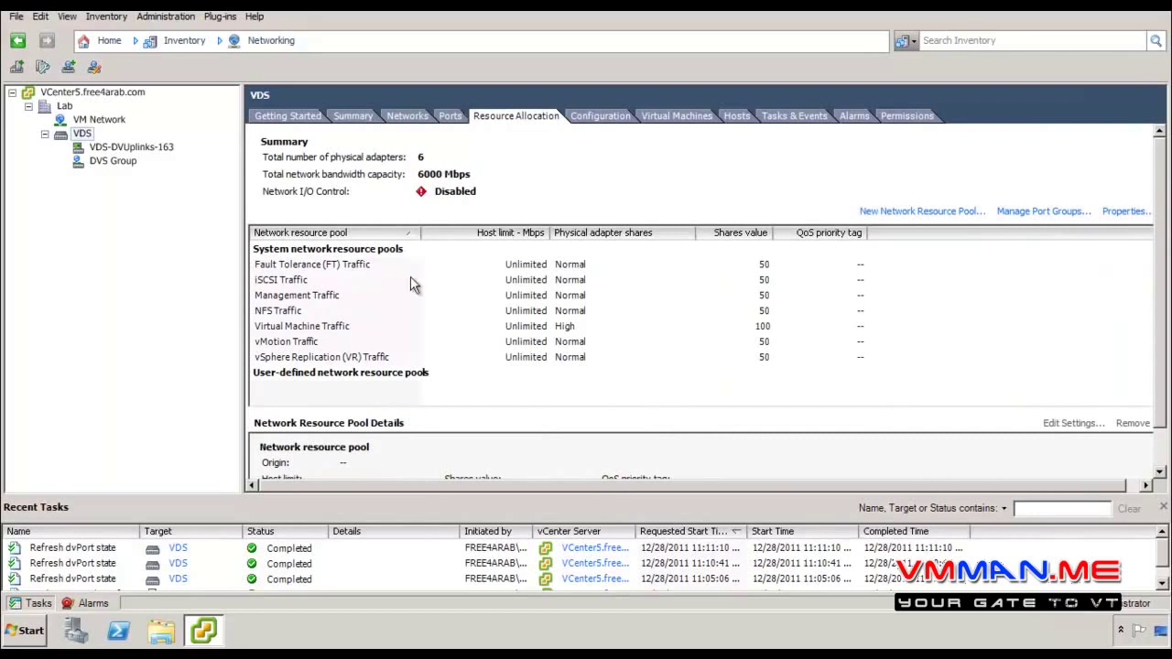
Show the VDS configuration diagram with the DVS Group's VMkernel ports and virtual machines and all four dvUplinks expanded
left_click(586, 115)
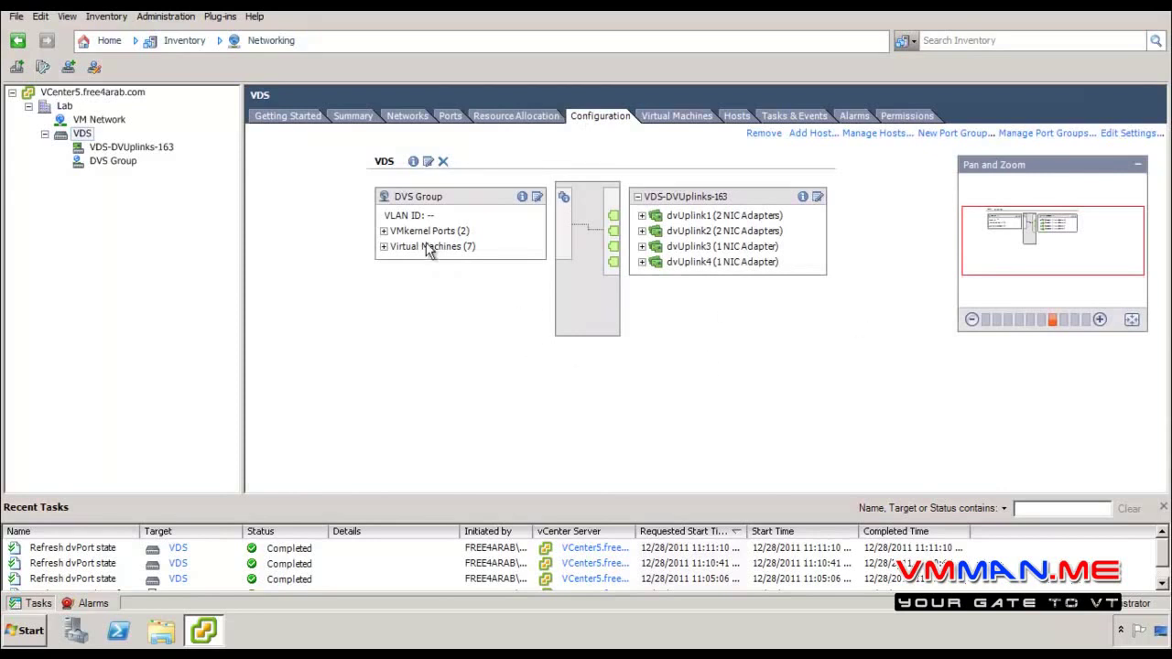
left_click(383, 231)
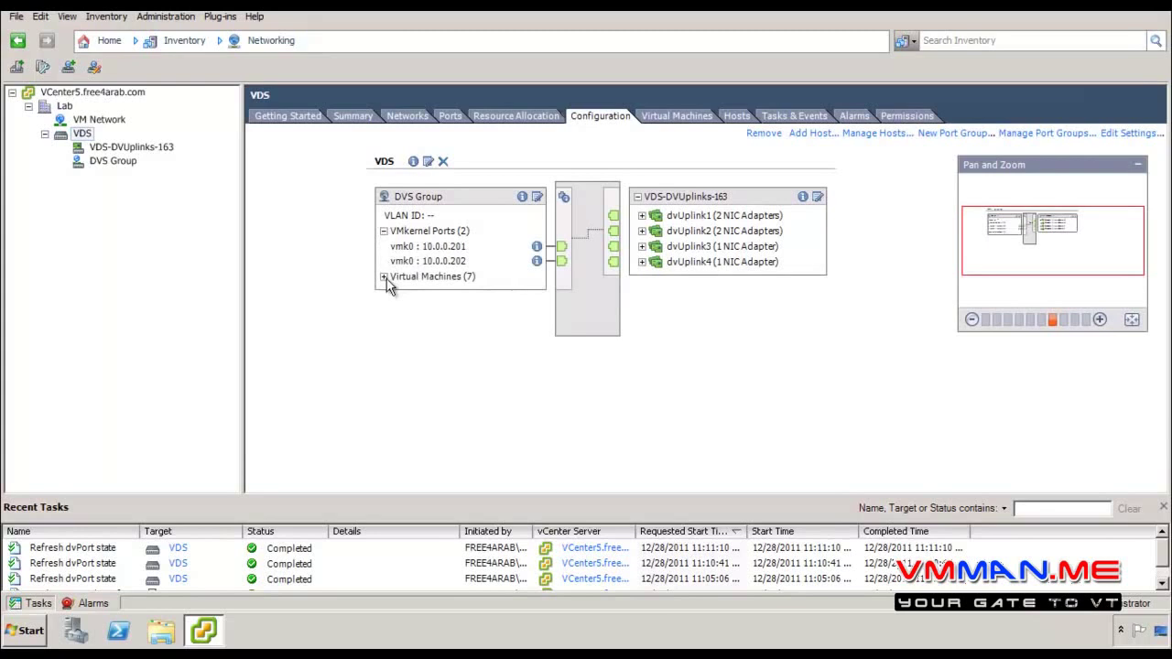
left_click(384, 276)
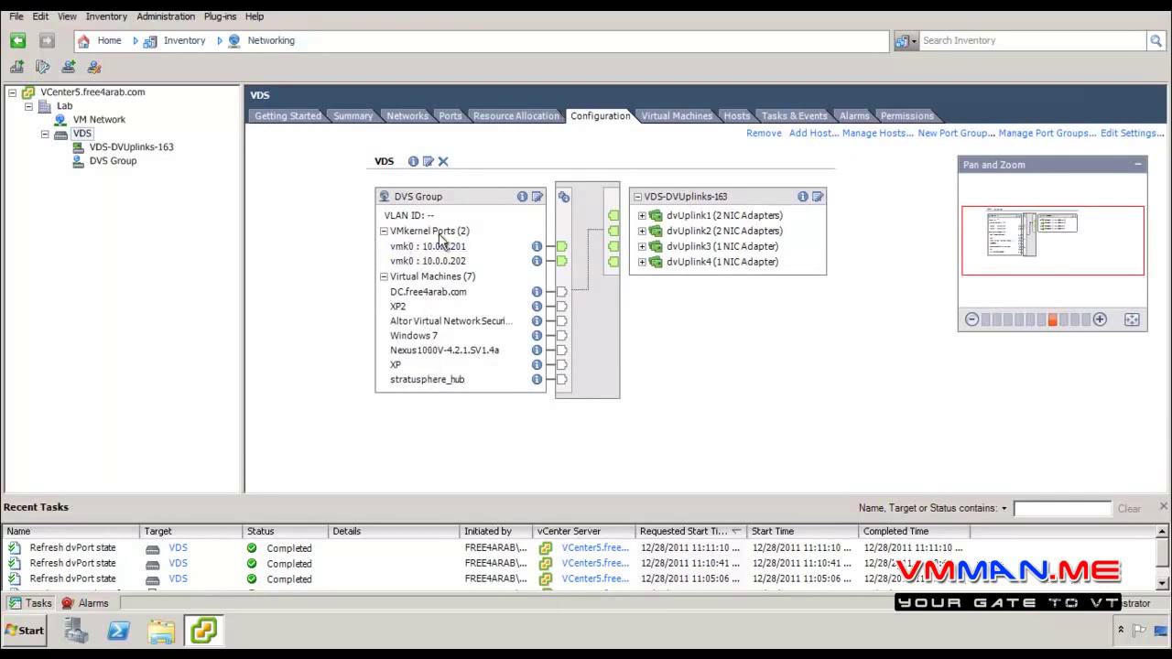
left_click(537, 247)
left_click(642, 216)
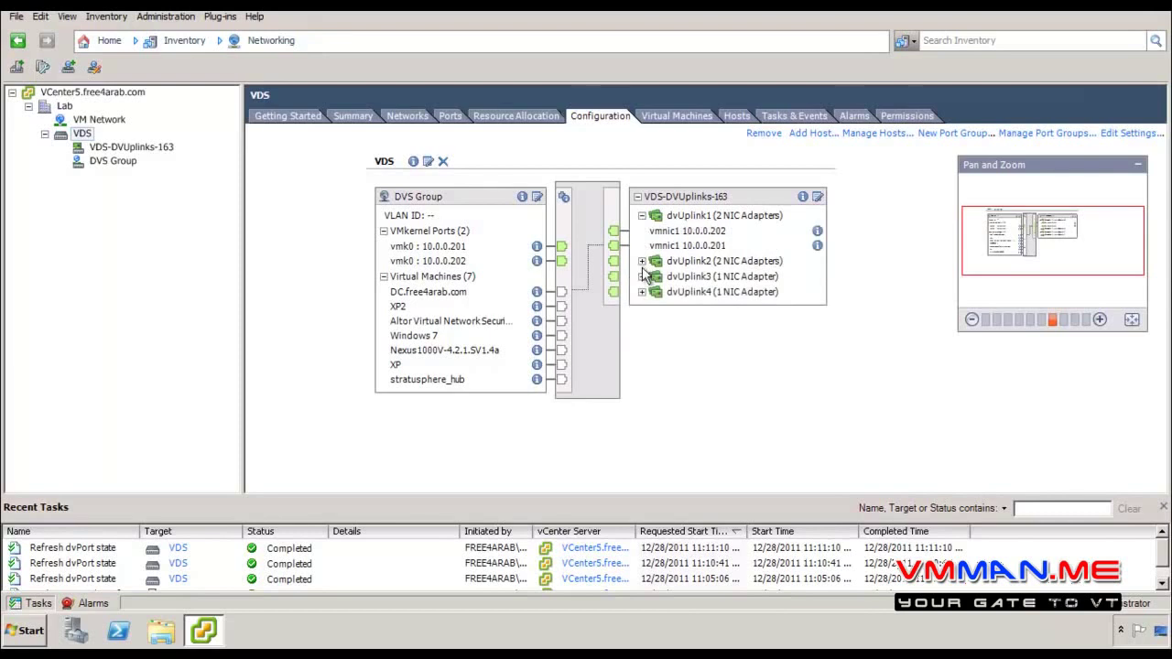
left_click(642, 261)
left_click(642, 307)
left_click(643, 338)
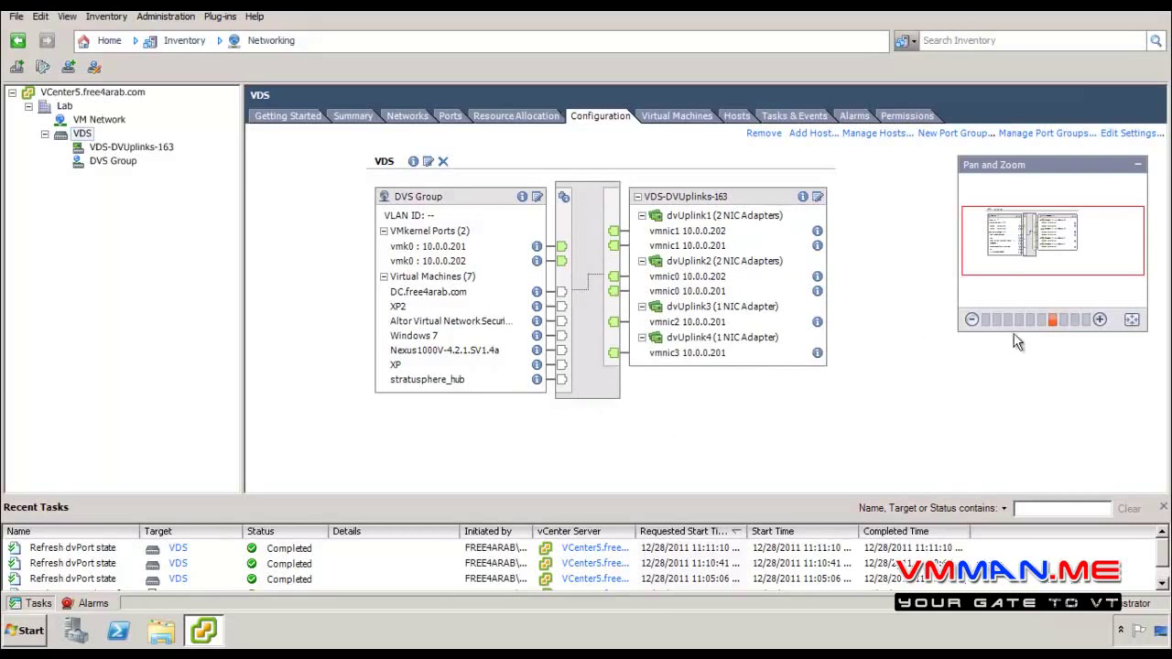
Inspect the Cisco Discovery Protocol details of vmnic0 on host 10.0.0.202 in the VDS configuration diagram
left_click(1068, 323)
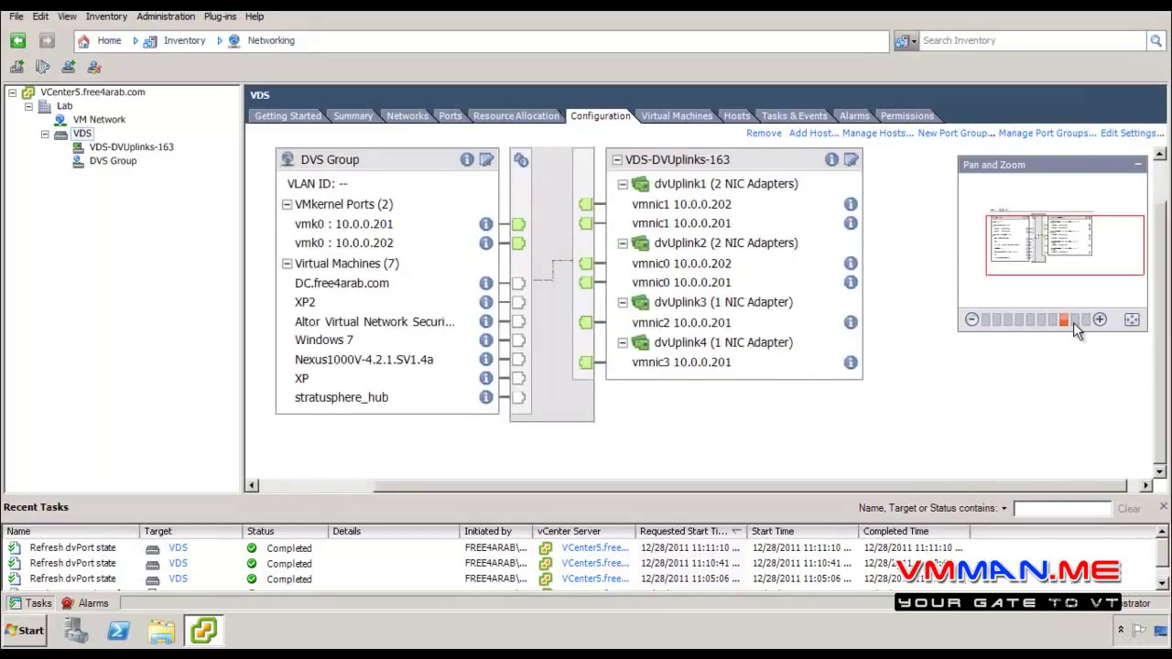
left_click(1074, 322)
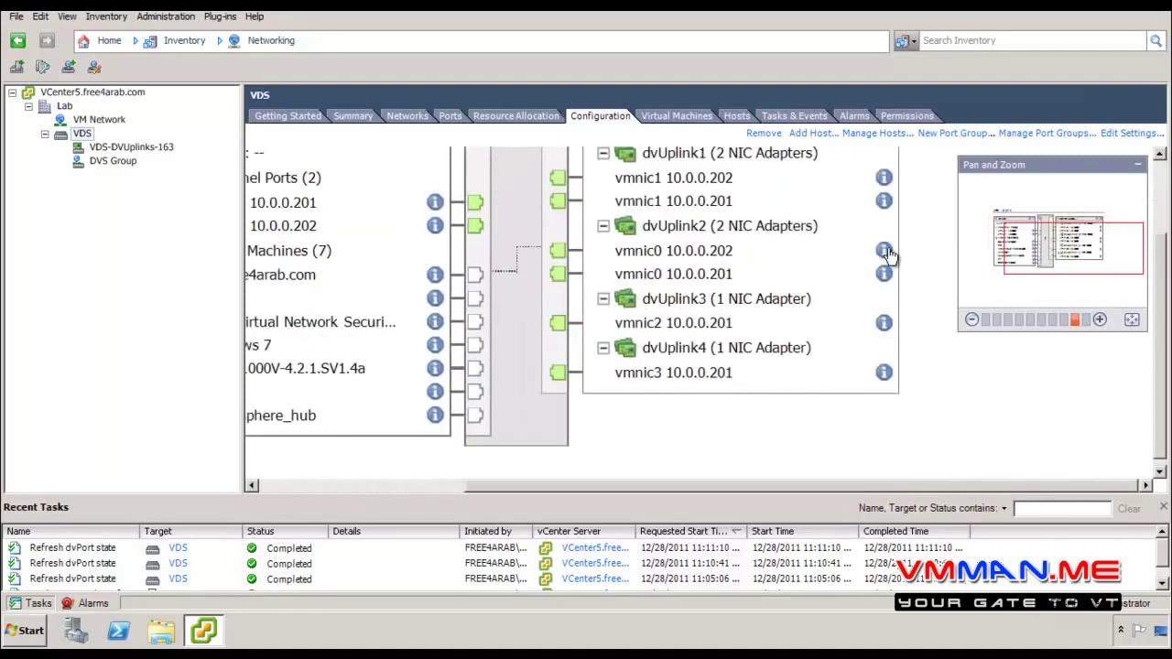
left_click(886, 251)
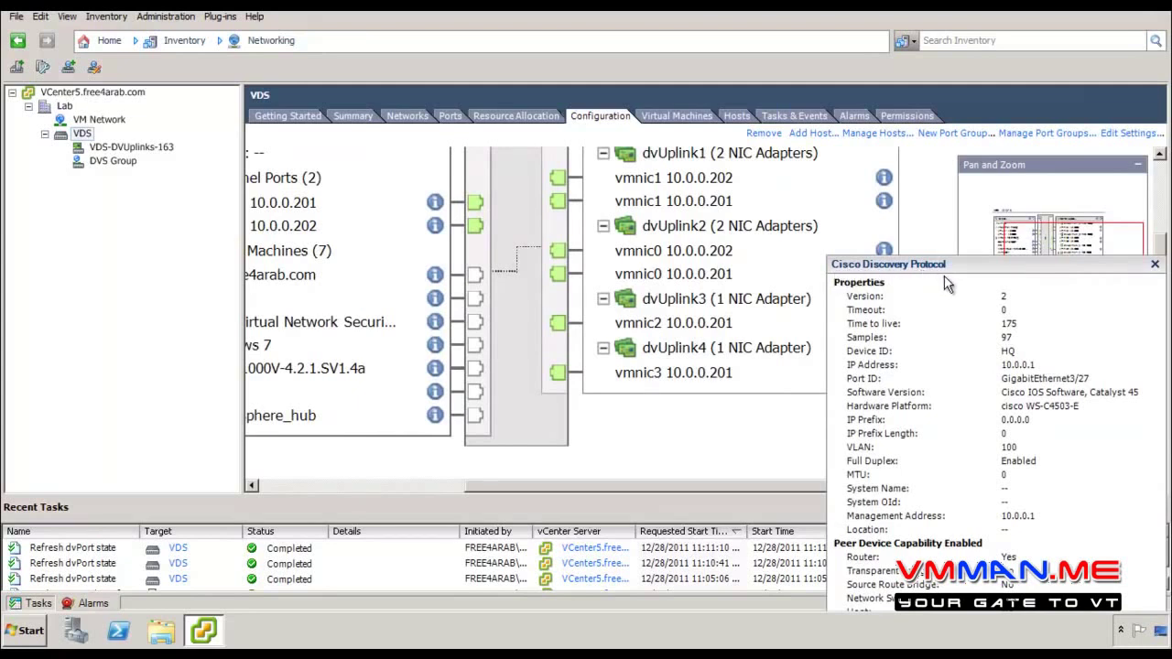
left_click(1156, 266)
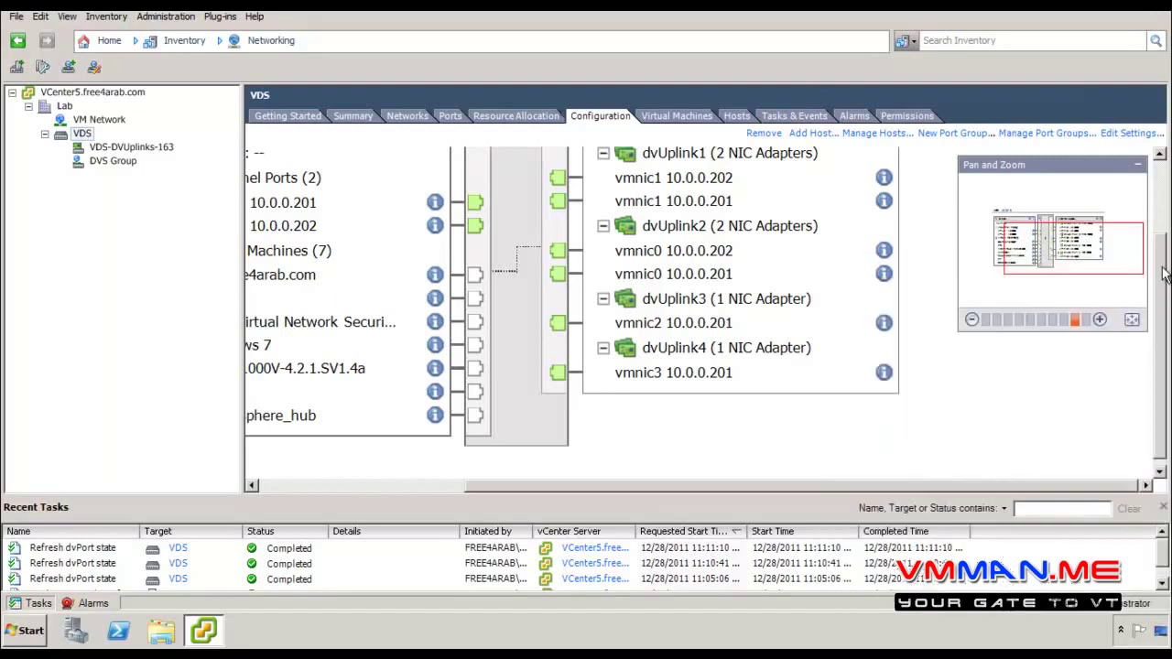
scroll(806, 303, "up", 2)
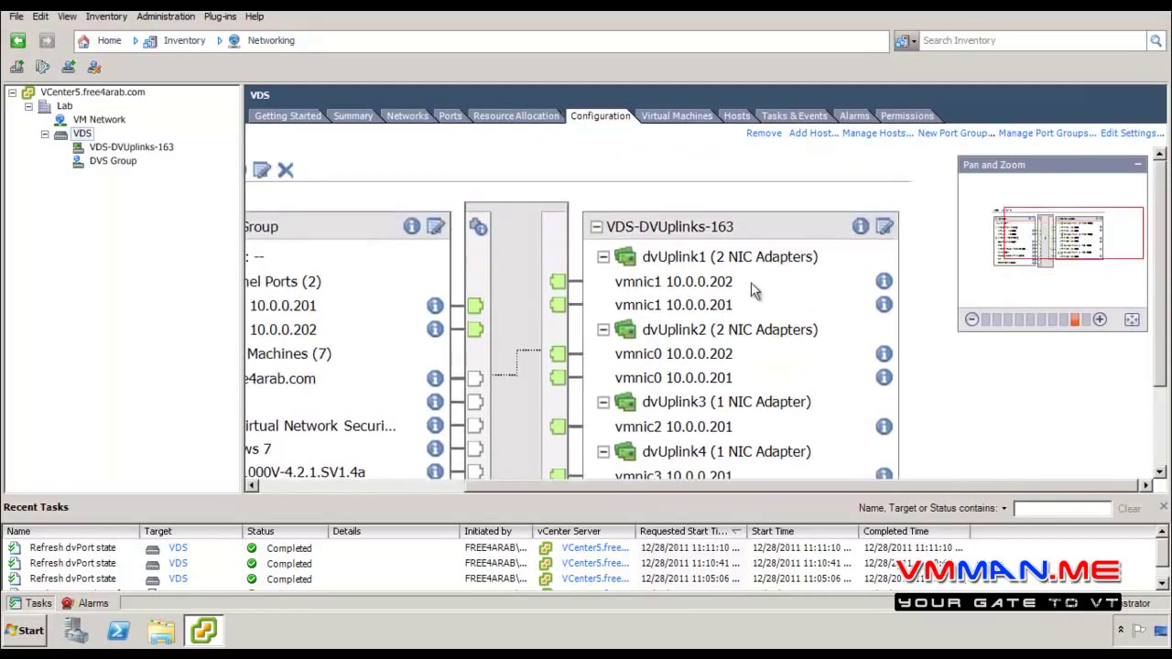
left_click(1031, 327)
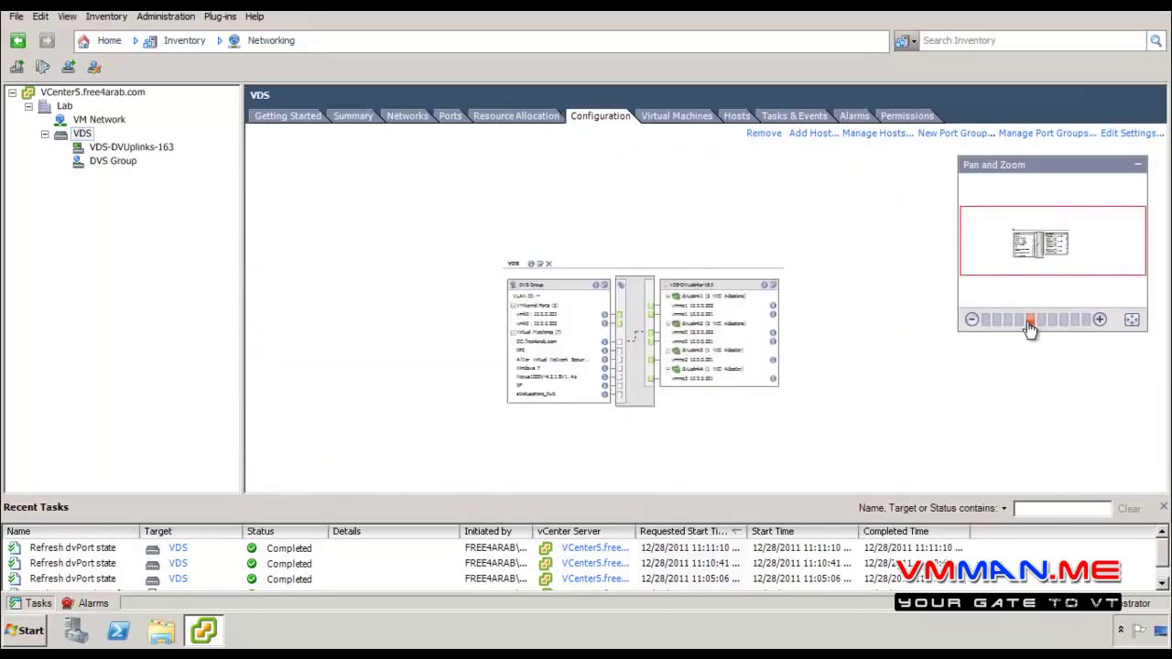
left_click(1044, 320)
left_click(1067, 321)
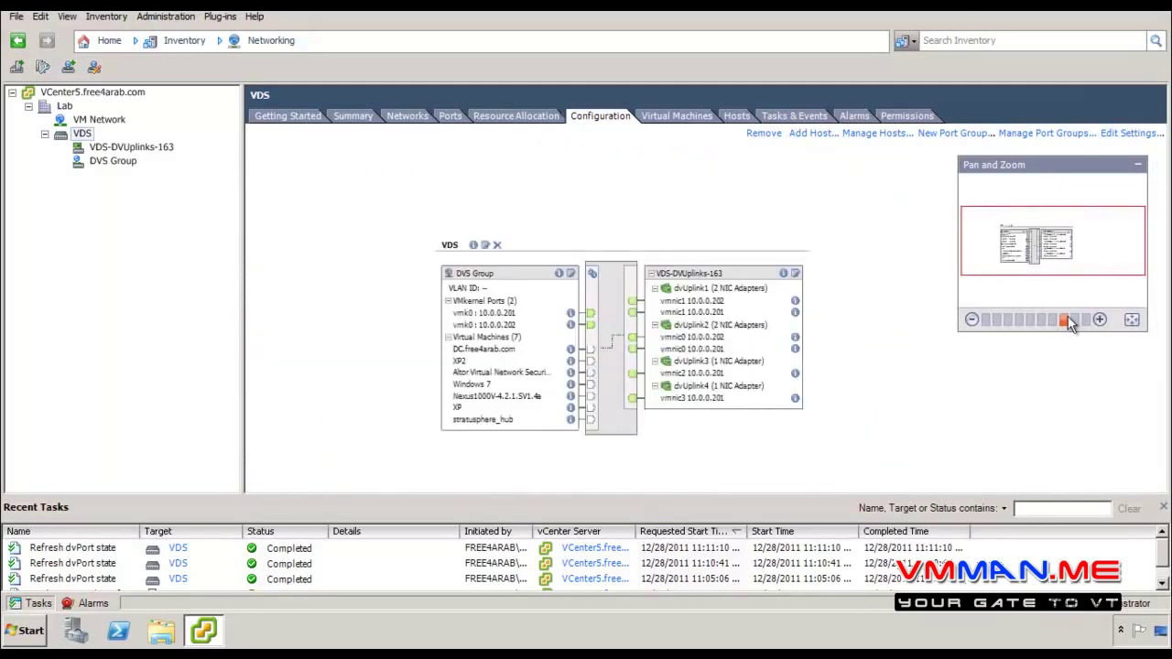
left_click(1053, 320)
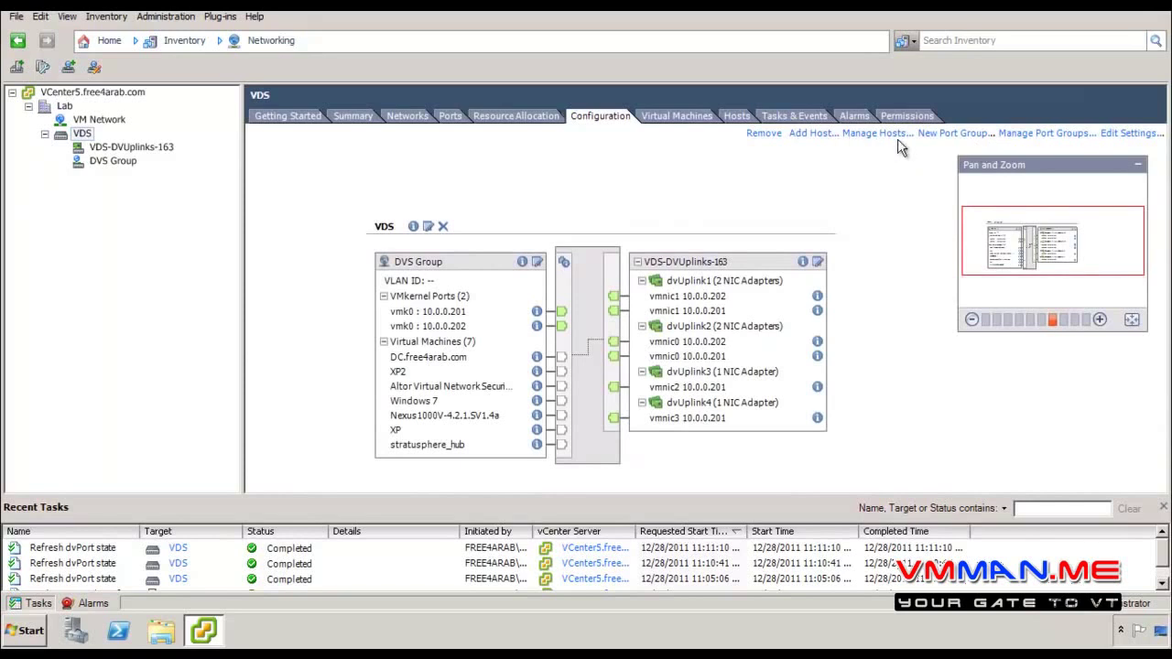
right_click(82, 136)
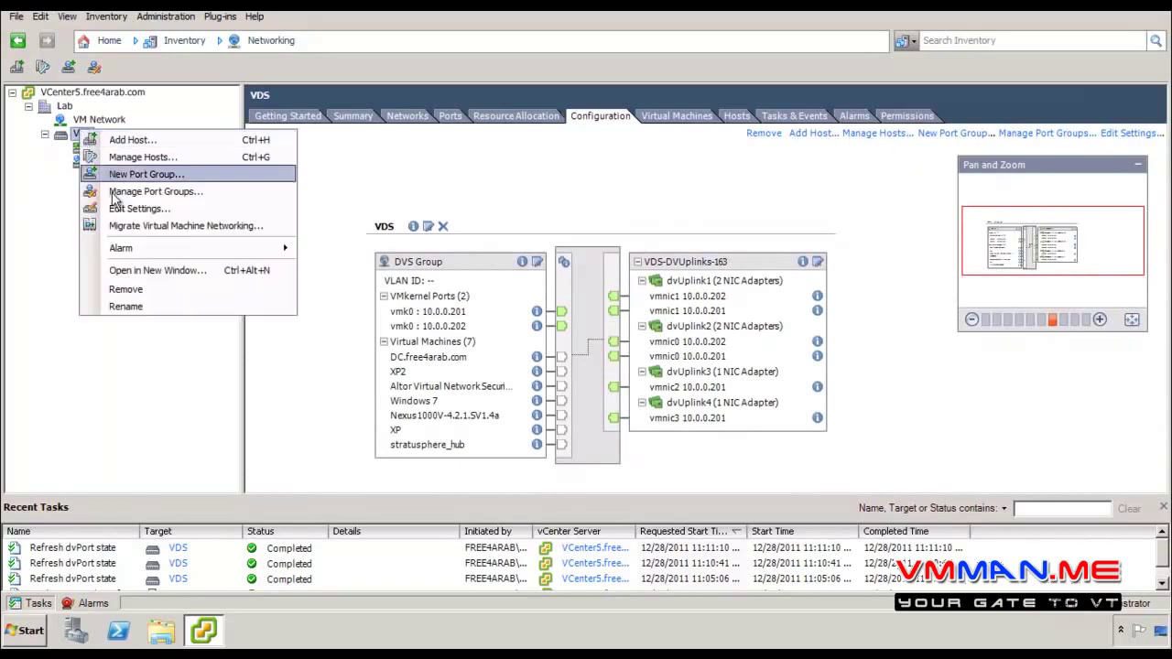
key("Escape")
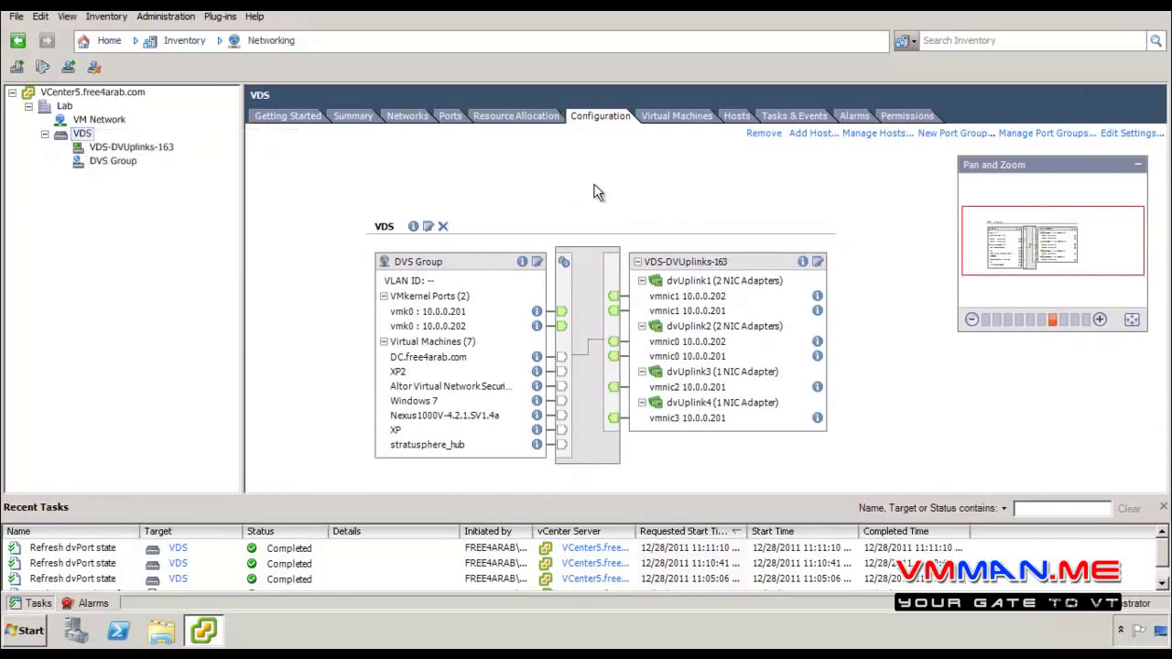
Review the virtual machines and hosts connected to the VDS switch
left_click(676, 115)
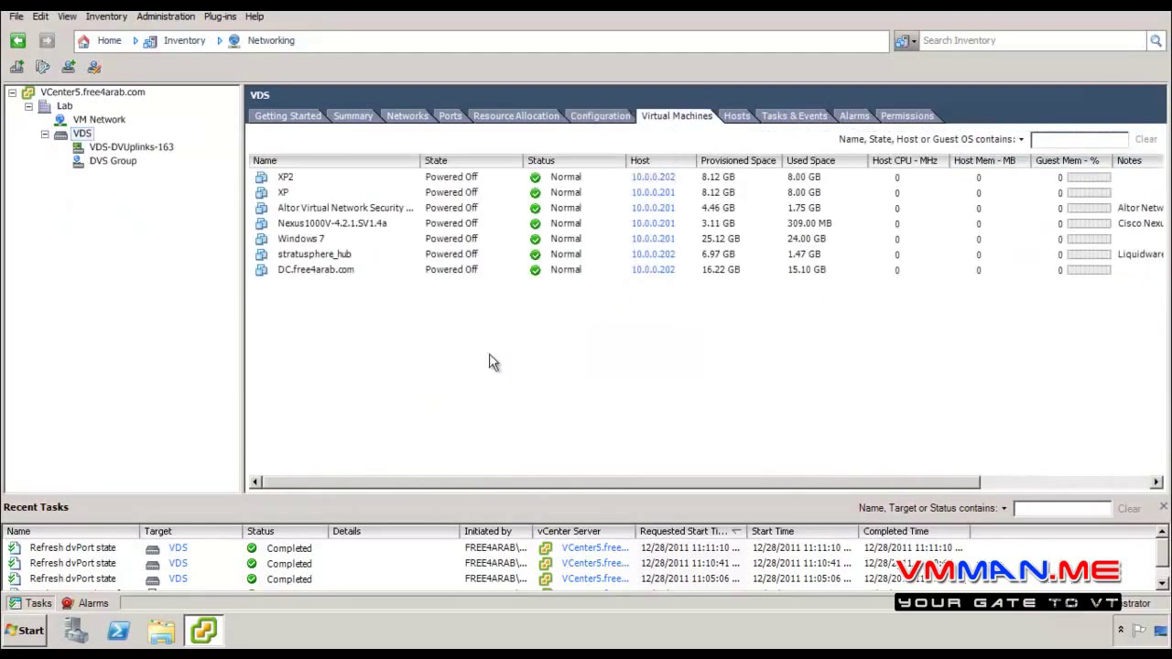
left_click_drag(389, 331, 337, 174)
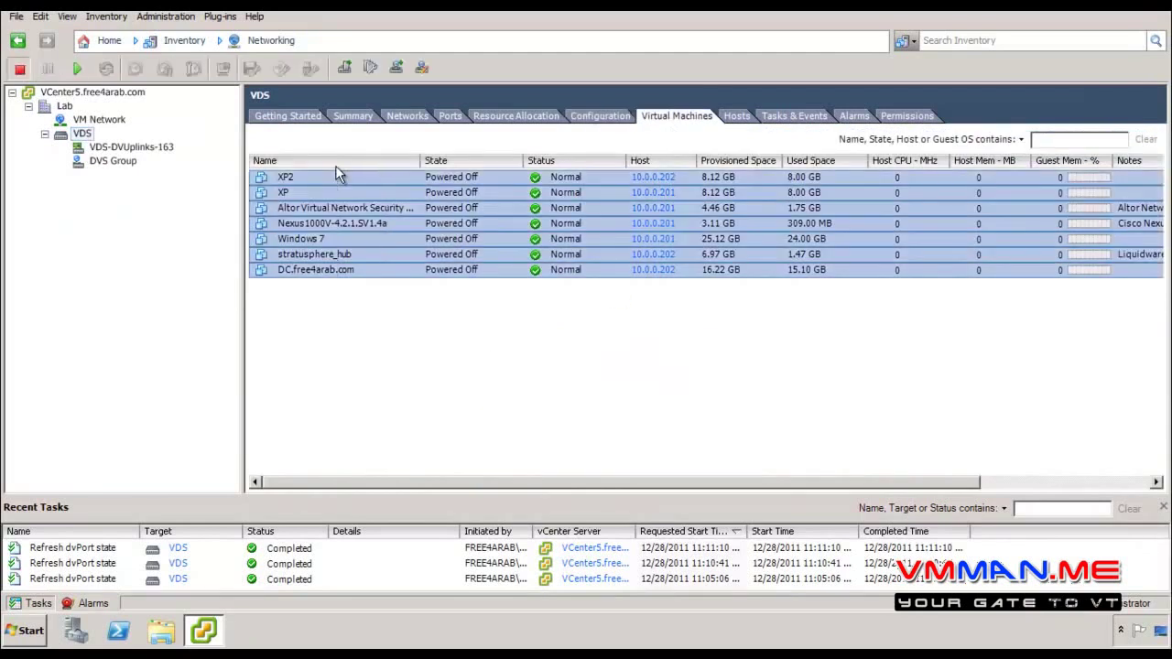
left_click_drag(69, 138, 83, 142)
left_click(737, 117)
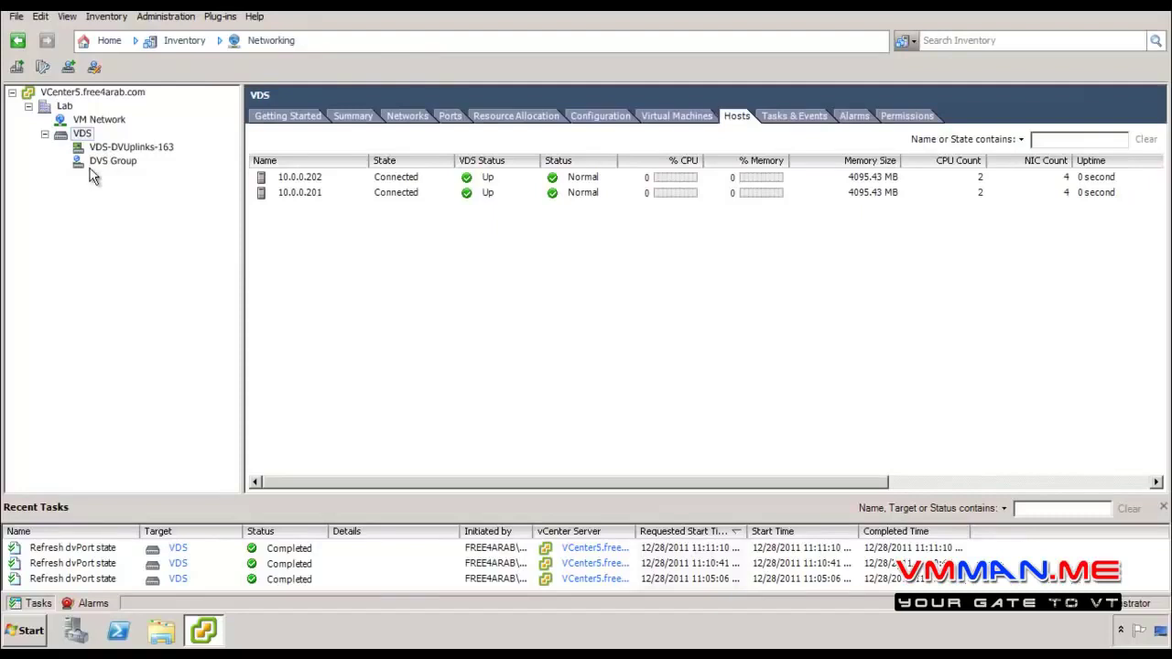
Open the VDS switch settings and review its general properties, uplink names and advanced properties without changing them
right_click(79, 138)
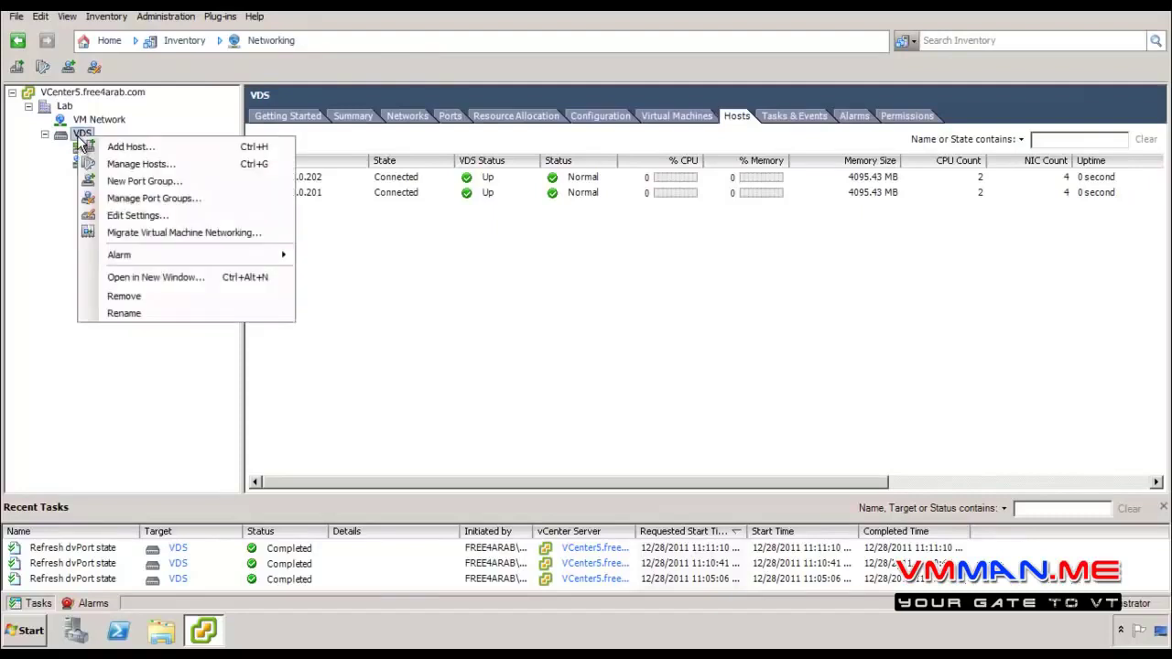
left_click(126, 214)
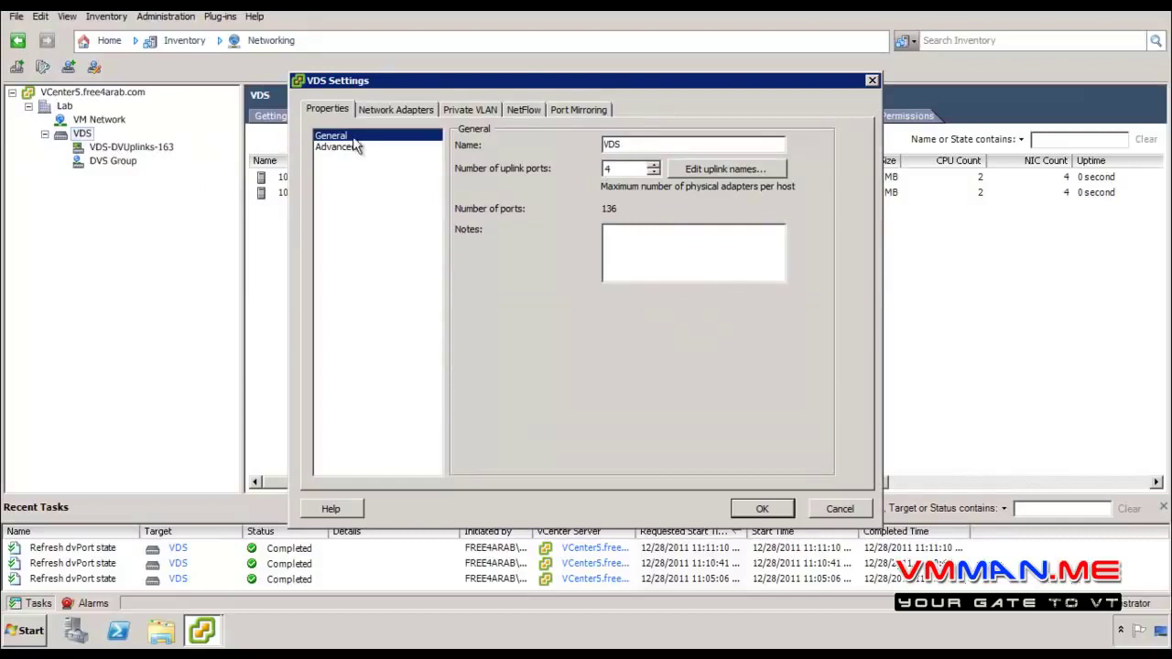
key("Tab")
key("Tab")
left_click(697, 168)
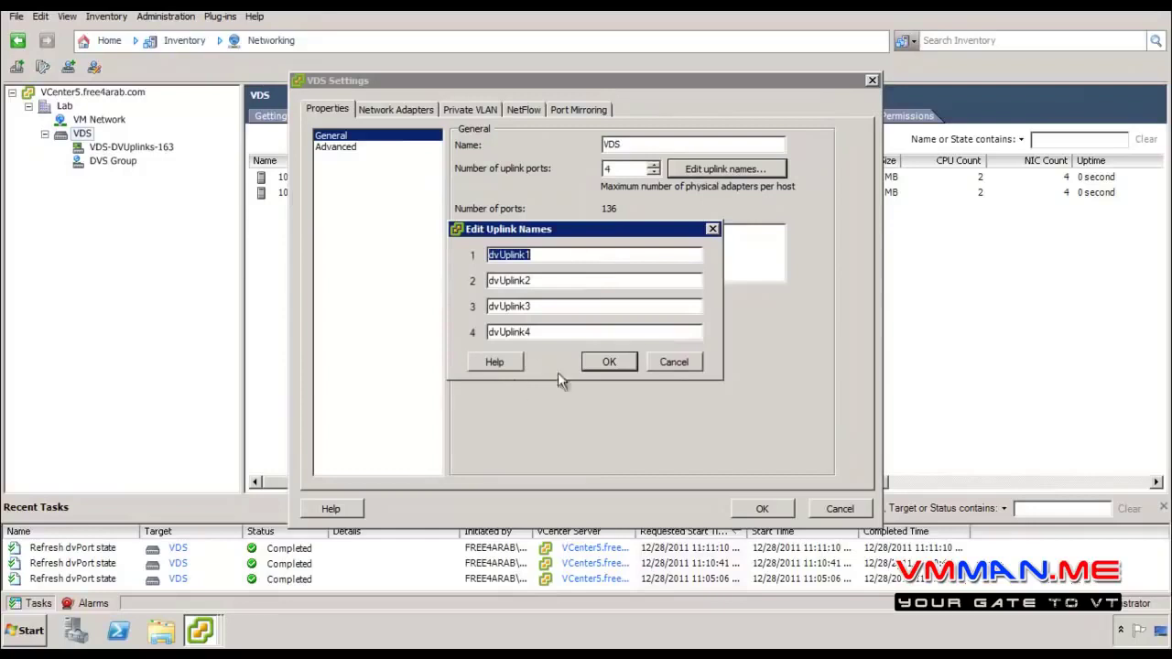
left_click(669, 364)
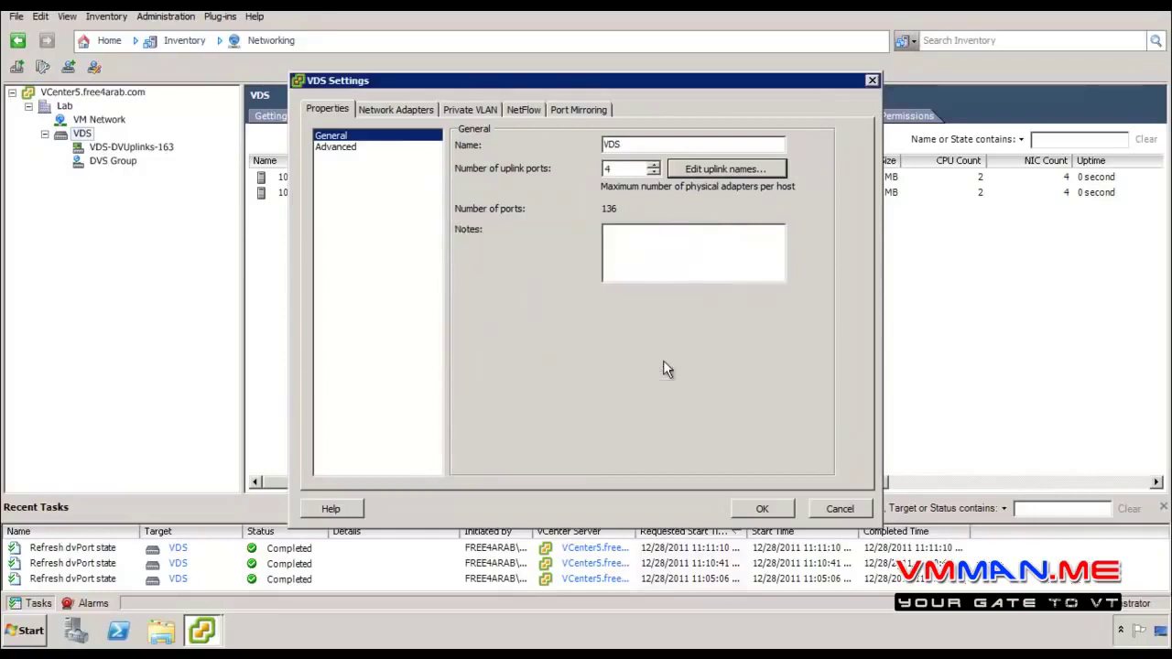
left_click(699, 262)
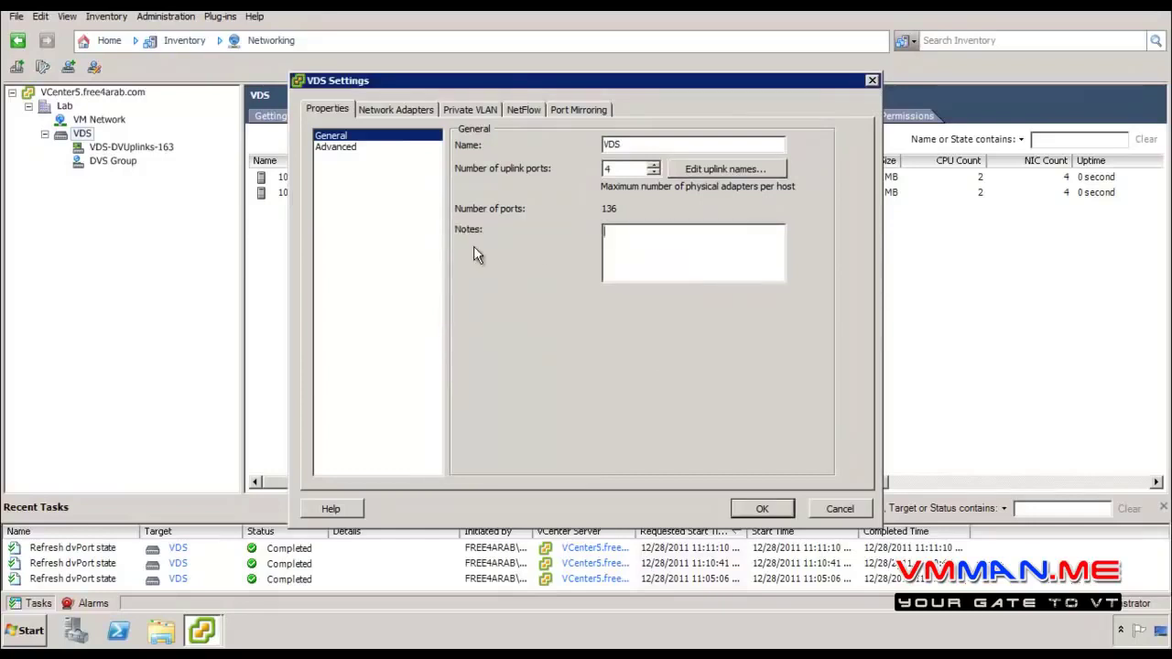
left_click(367, 148)
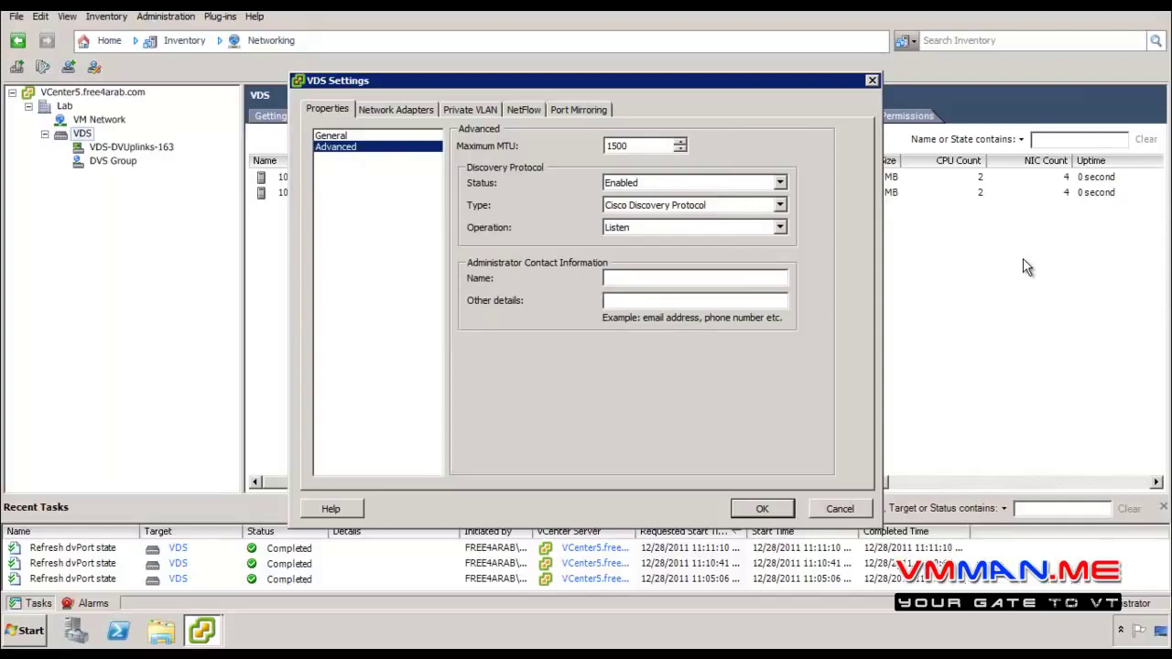
Review the available discovery protocol status, type and operation options in the VDS switch's advanced properties
left_click(629, 187)
left_click(629, 185)
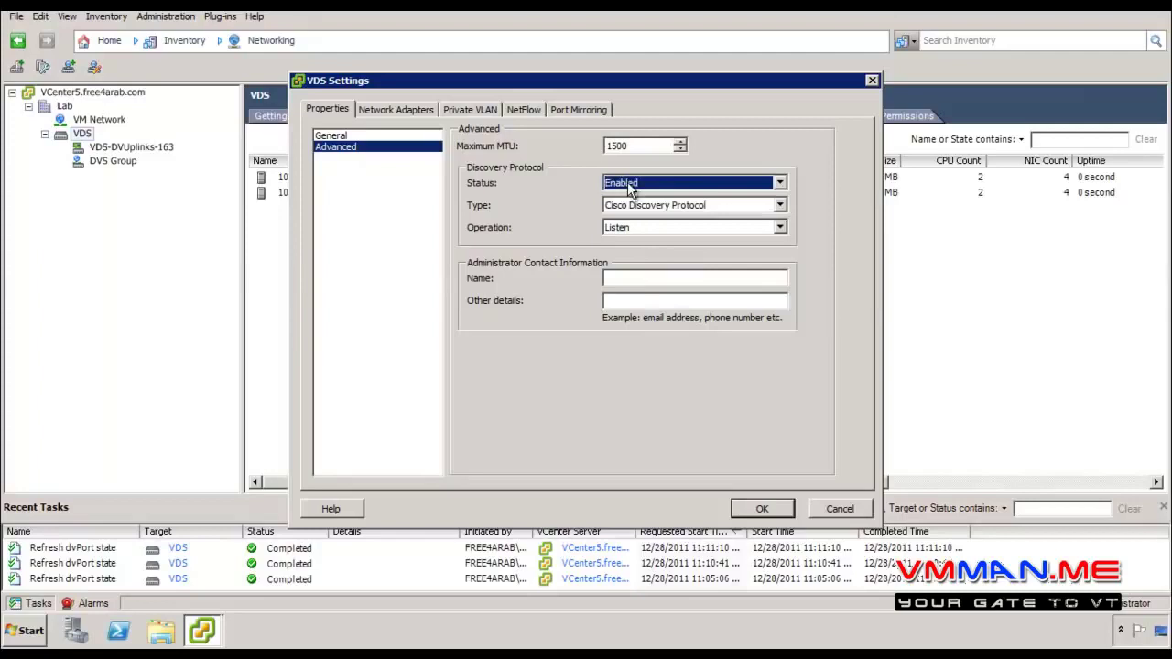
left_click(632, 207)
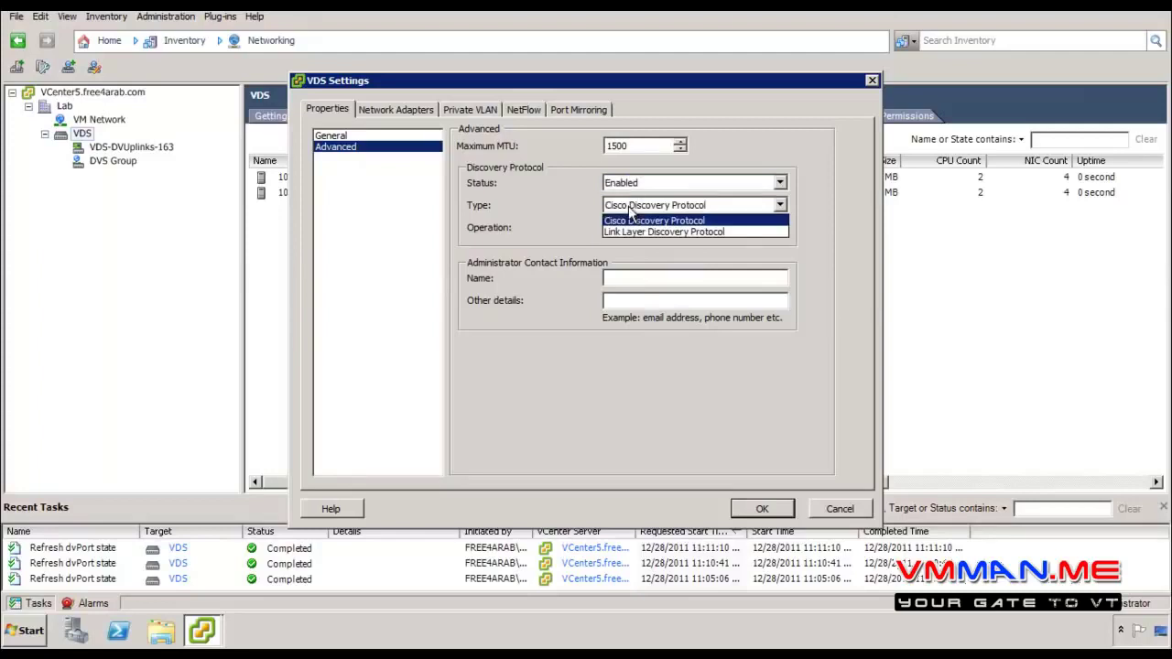
left_click(537, 248)
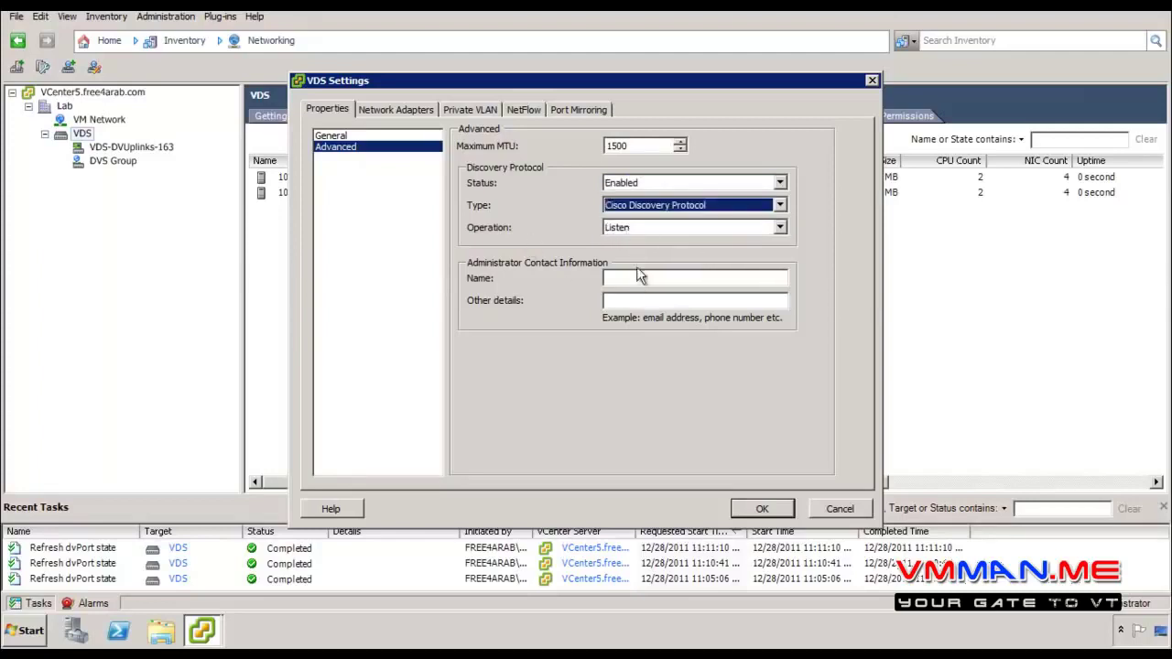
left_click(626, 225)
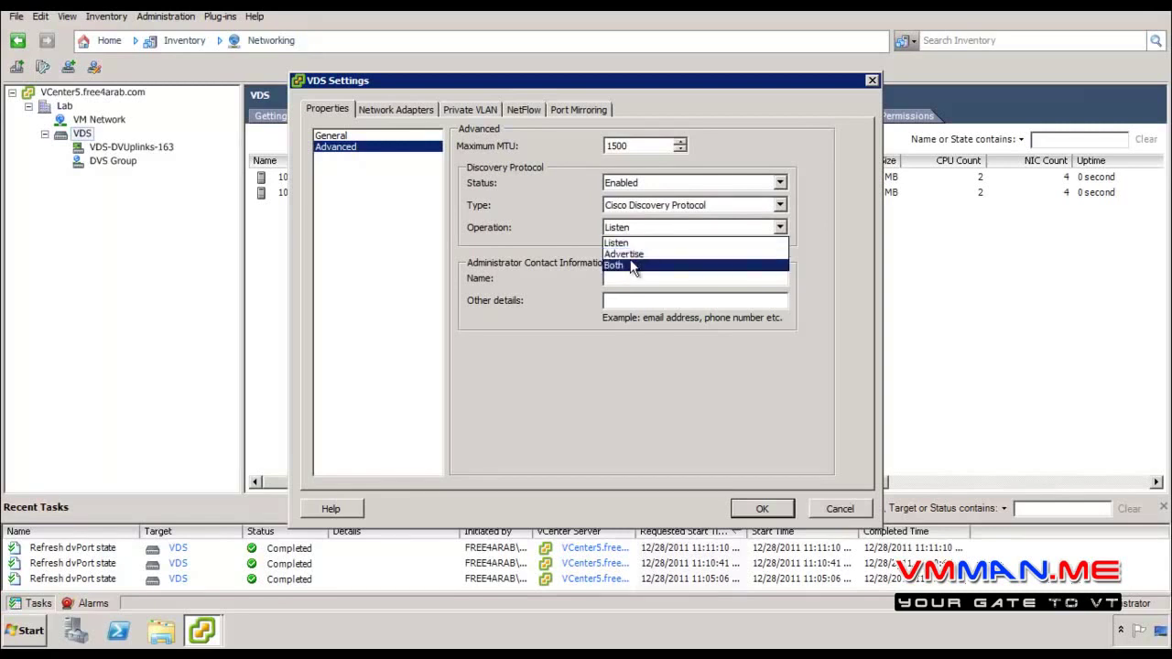
left_click(553, 255)
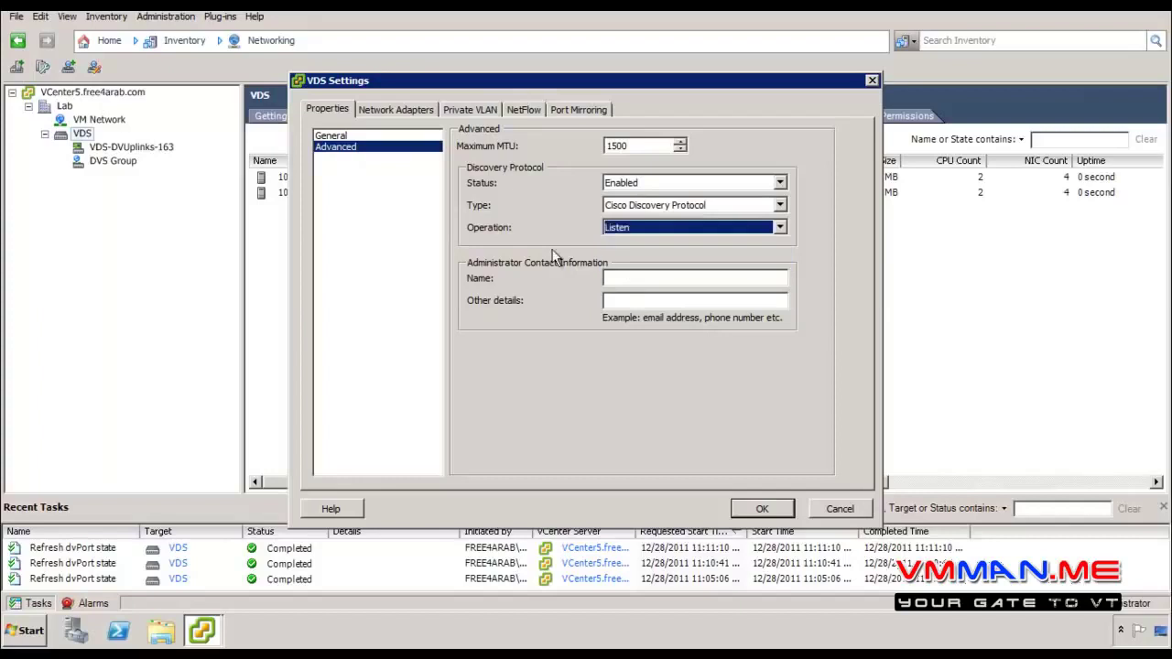
Set the discovery protocol's operation to Both in the VDS advanced properties and go to the administrator contact name
left_click(613, 231)
left_click(623, 265)
left_click(621, 278)
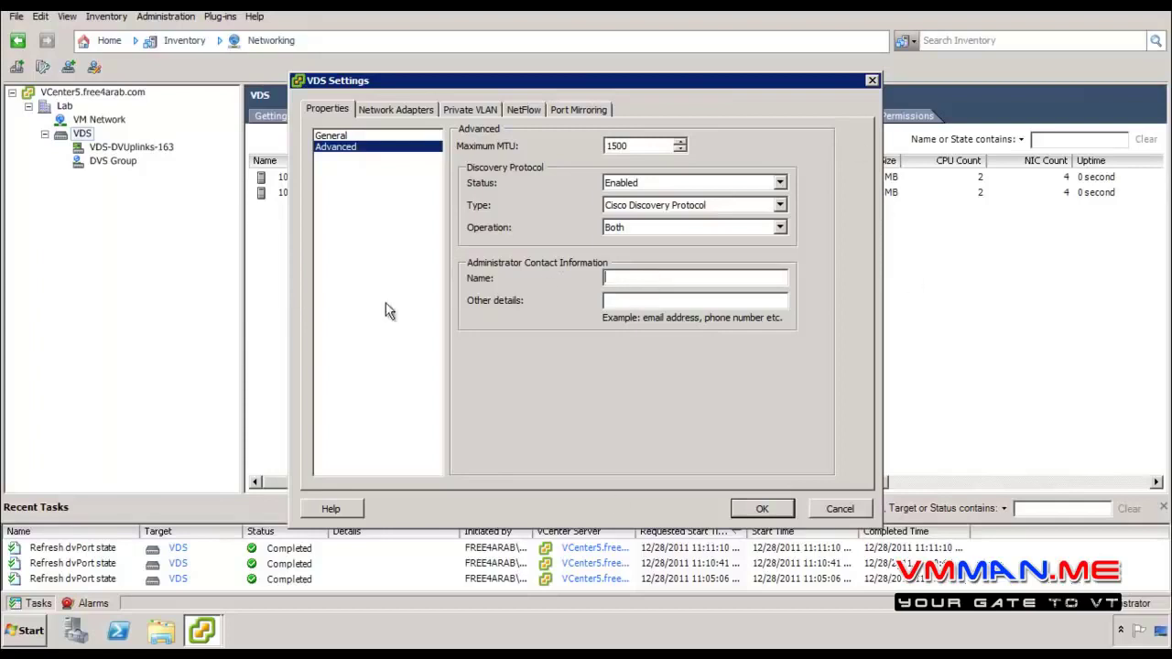
Compare the network adapter to uplink assignments of hosts 10.0.0.202 and 10.0.0.201 in the VDS settings
left_click(407, 111)
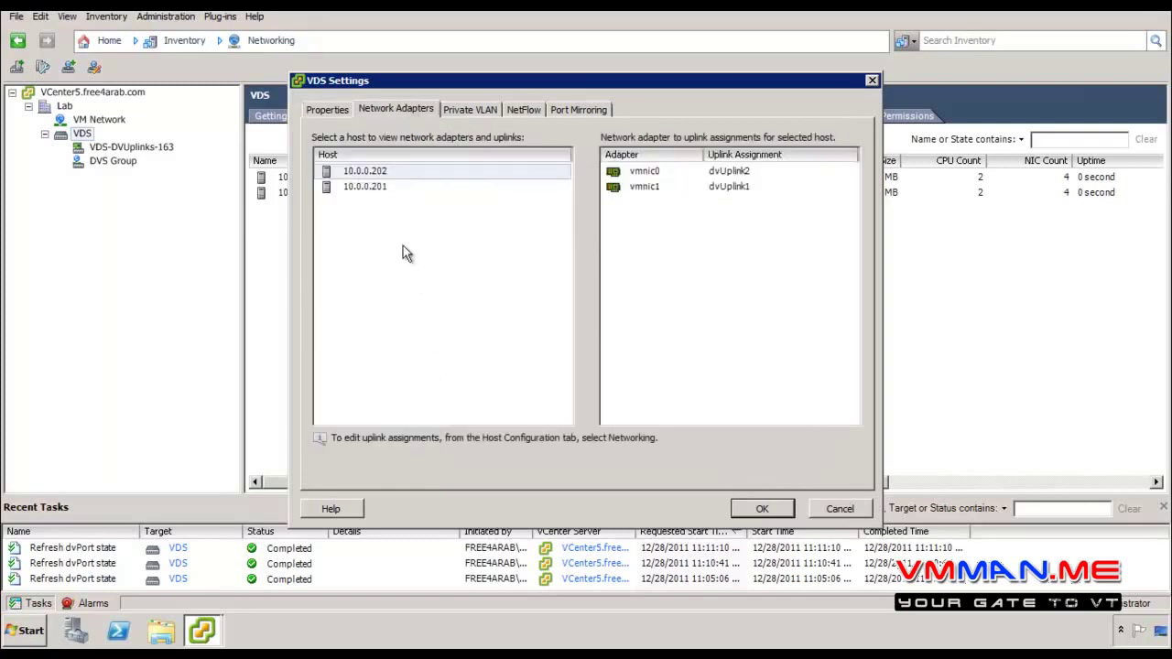
left_click(370, 184)
left_click(369, 174)
left_click(370, 186)
left_click(370, 174)
left_click(371, 183)
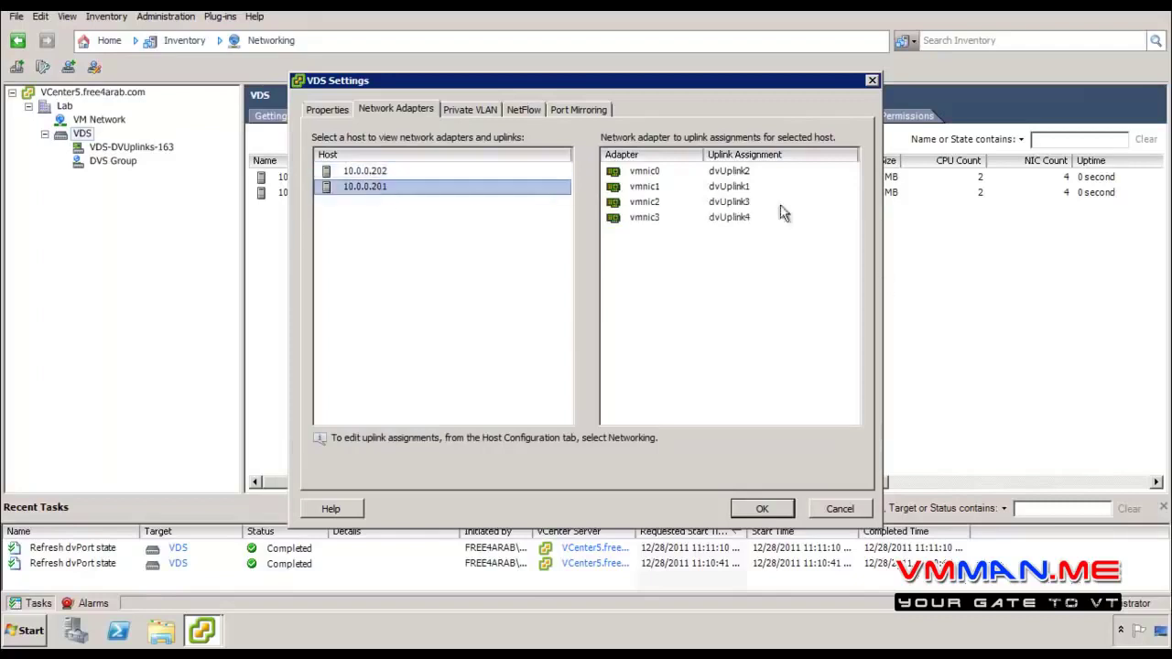
left_click(729, 187)
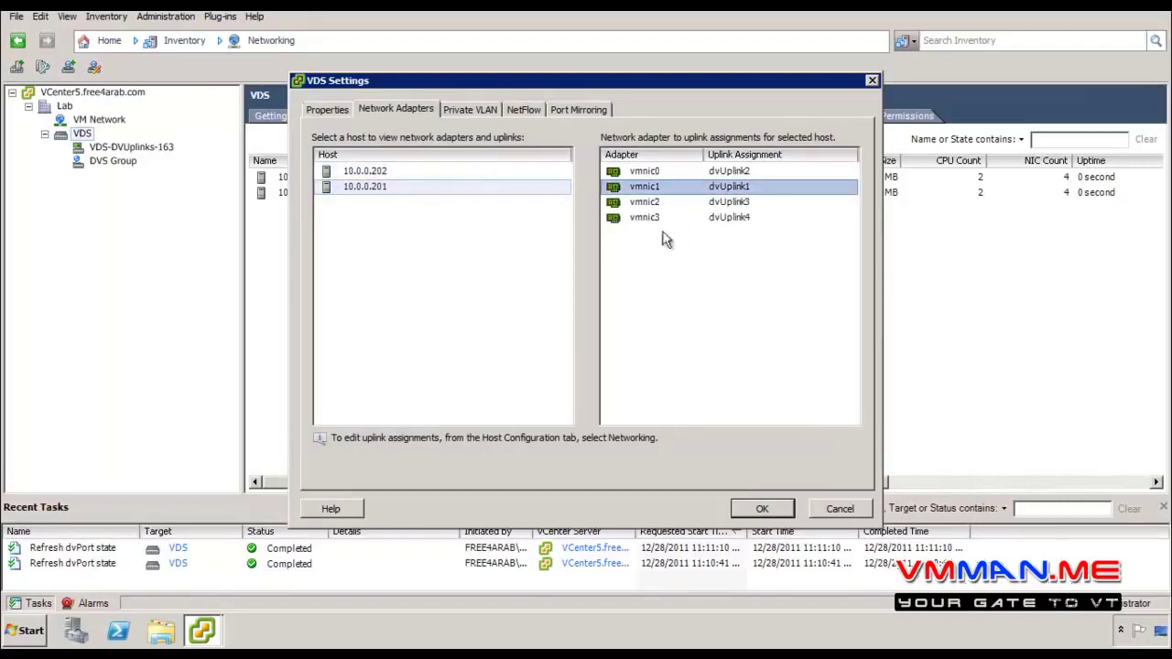
Review the VDS switch's private VLAN, NetFlow and port mirroring settings, and close the settings without saving
left_click(469, 110)
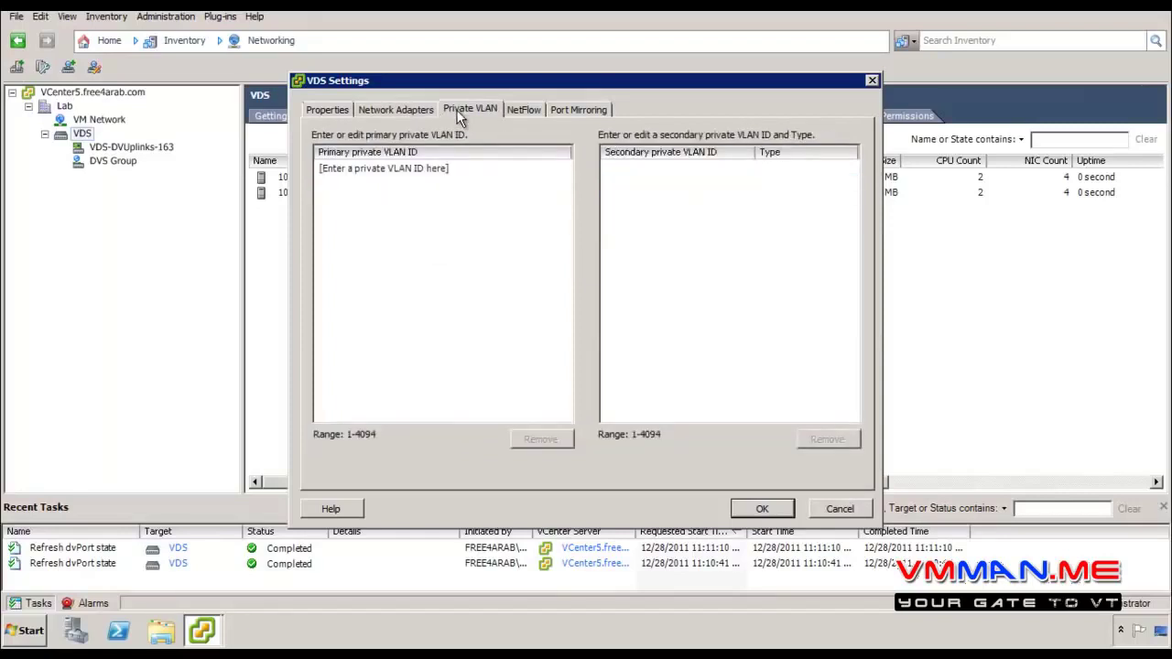
left_click(525, 111)
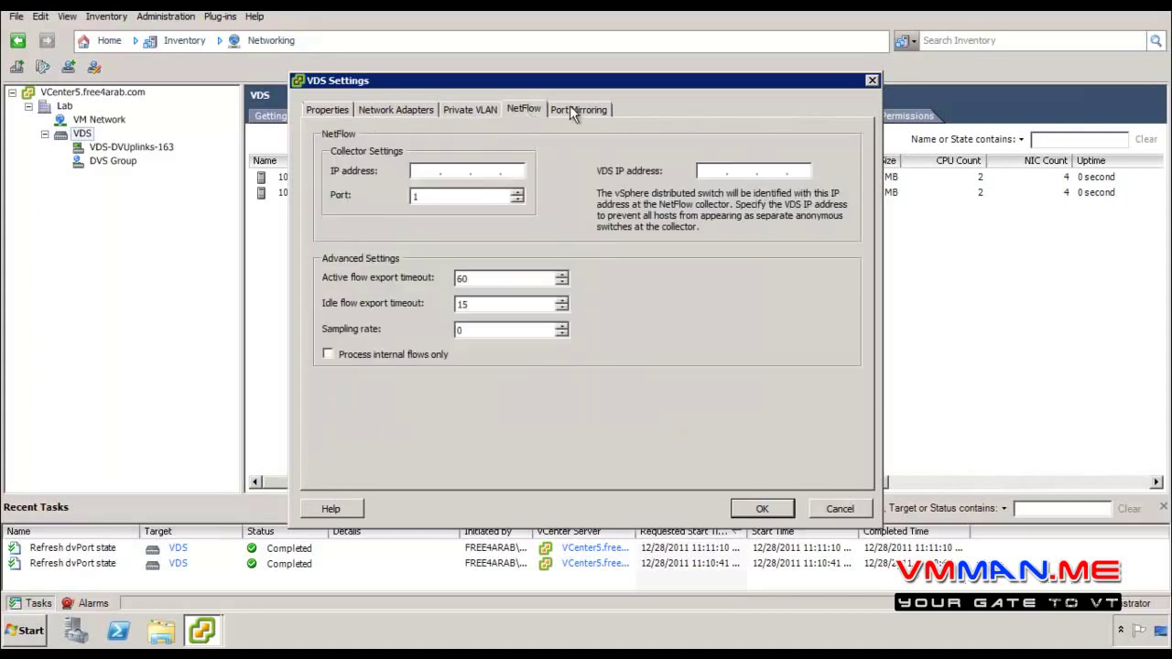
left_click(572, 109)
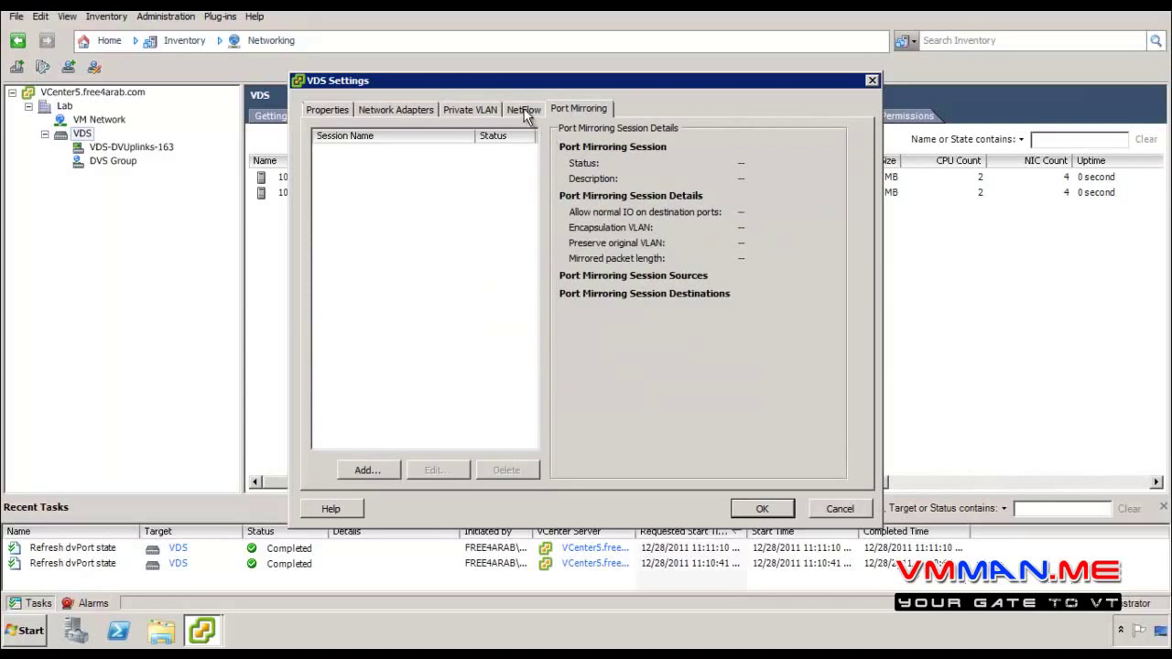
left_click(528, 112)
left_click(472, 107)
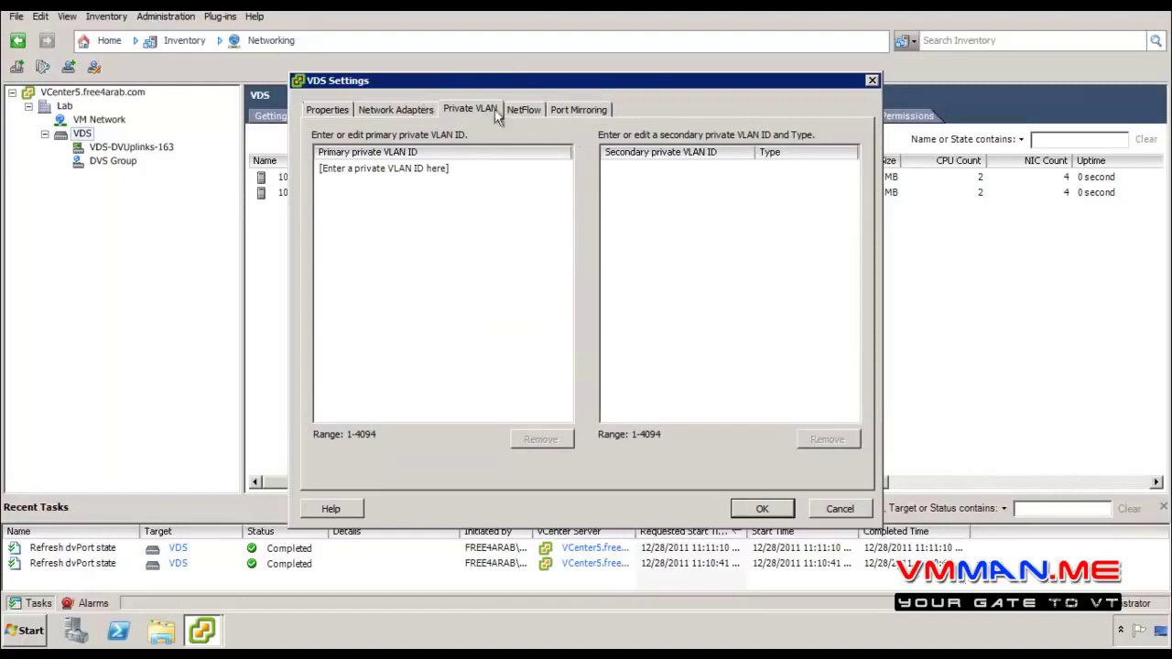
left_click(829, 509)
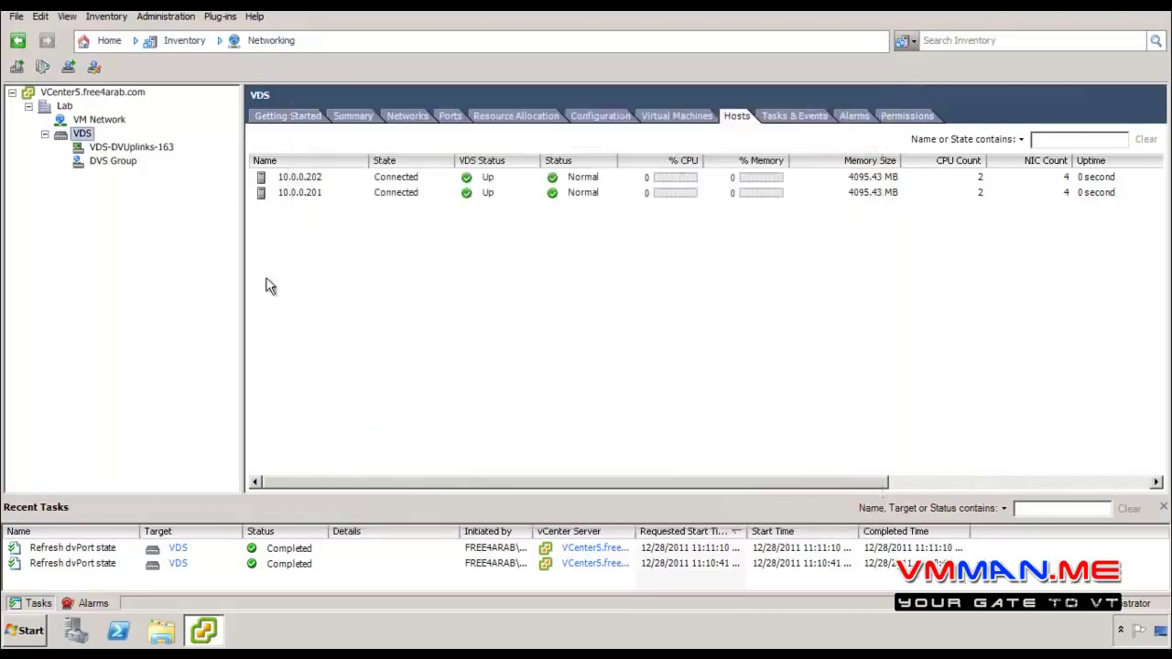
Open the VDS-DVUplinks-163 port group settings and review its general properties and the combined policies overview
right_click(115, 150)
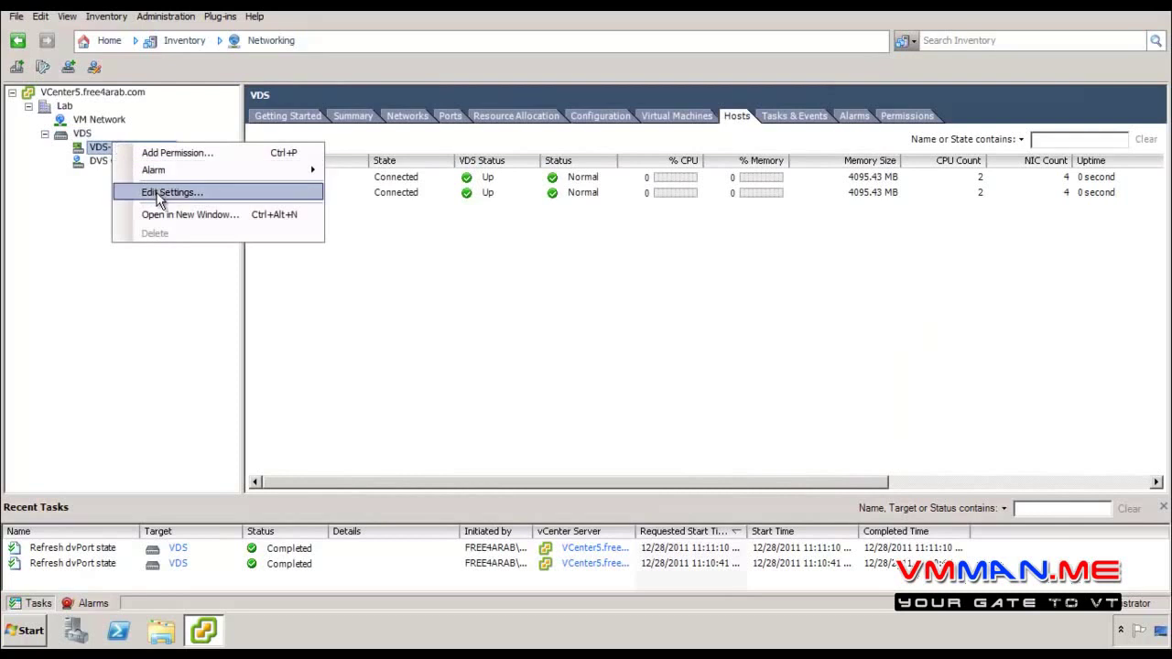
left_click(174, 192)
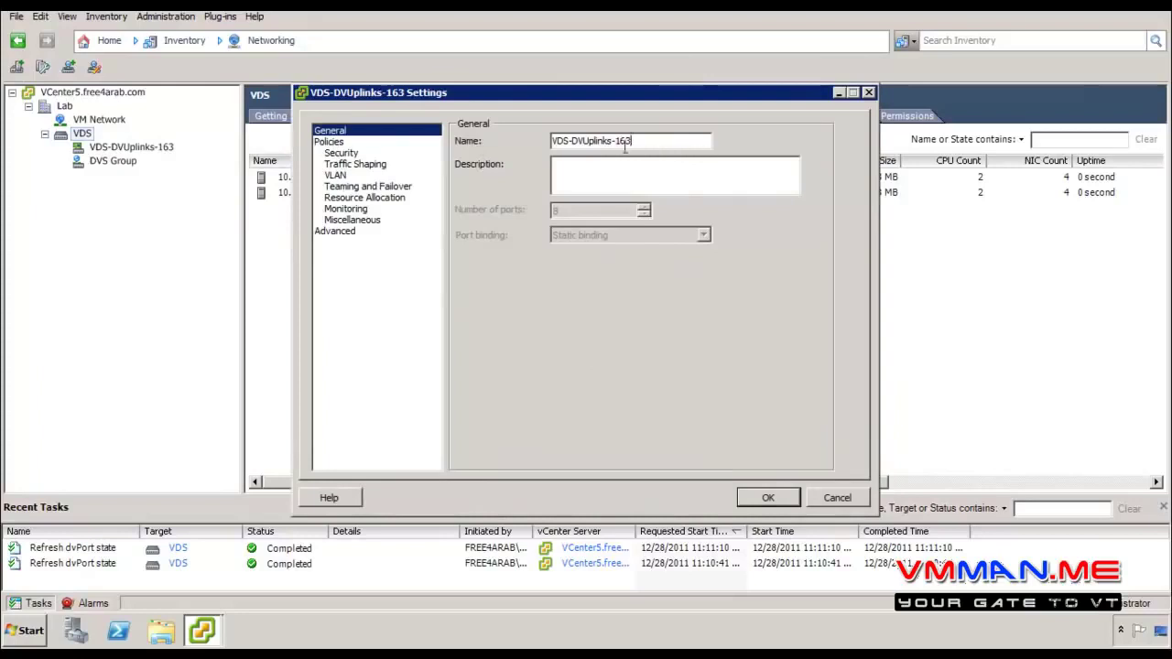
left_click_drag(667, 141, 492, 144)
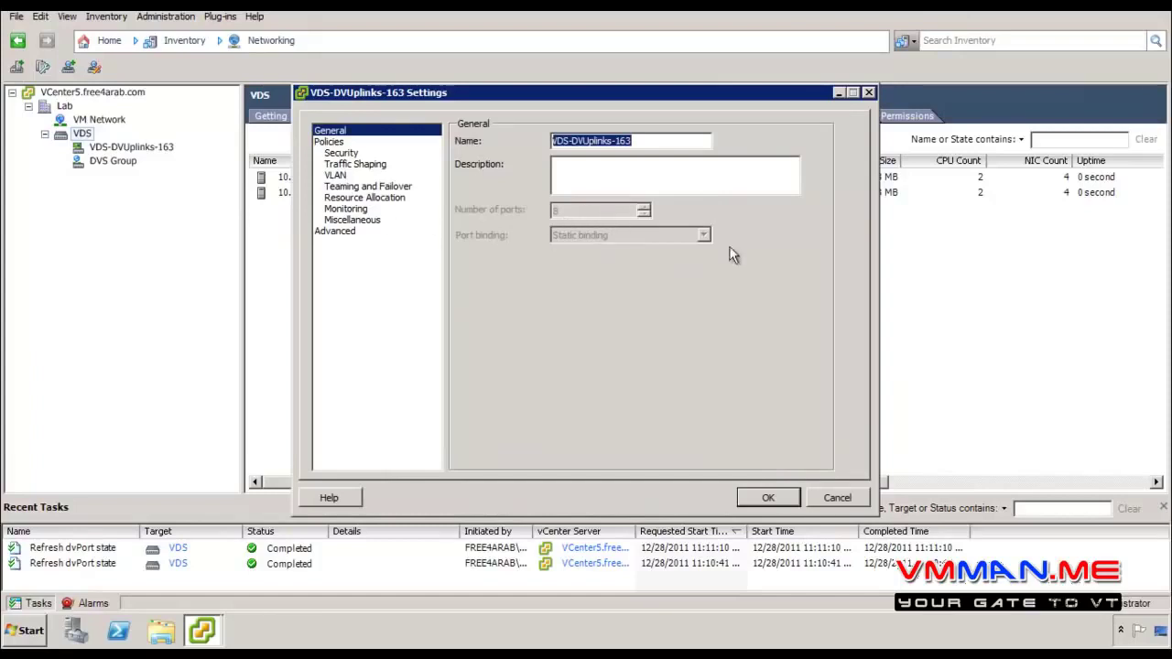
left_click(340, 143)
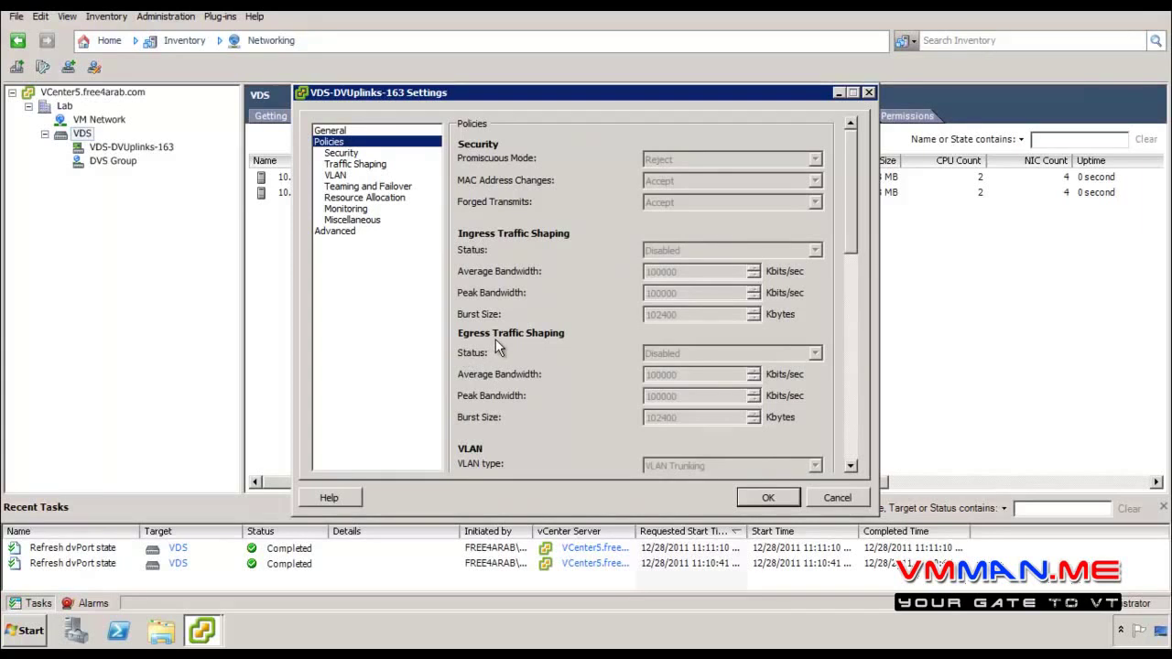
left_click_drag(851, 213, 850, 280)
left_click_drag(850, 276, 843, 311)
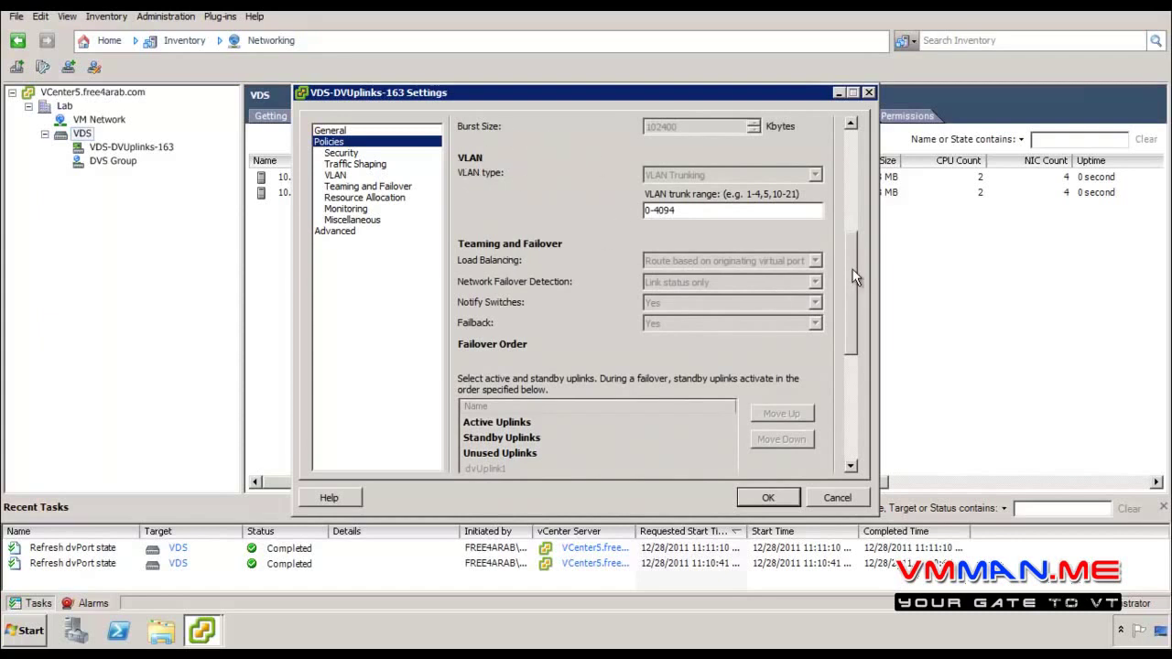
left_click_drag(854, 278, 851, 344)
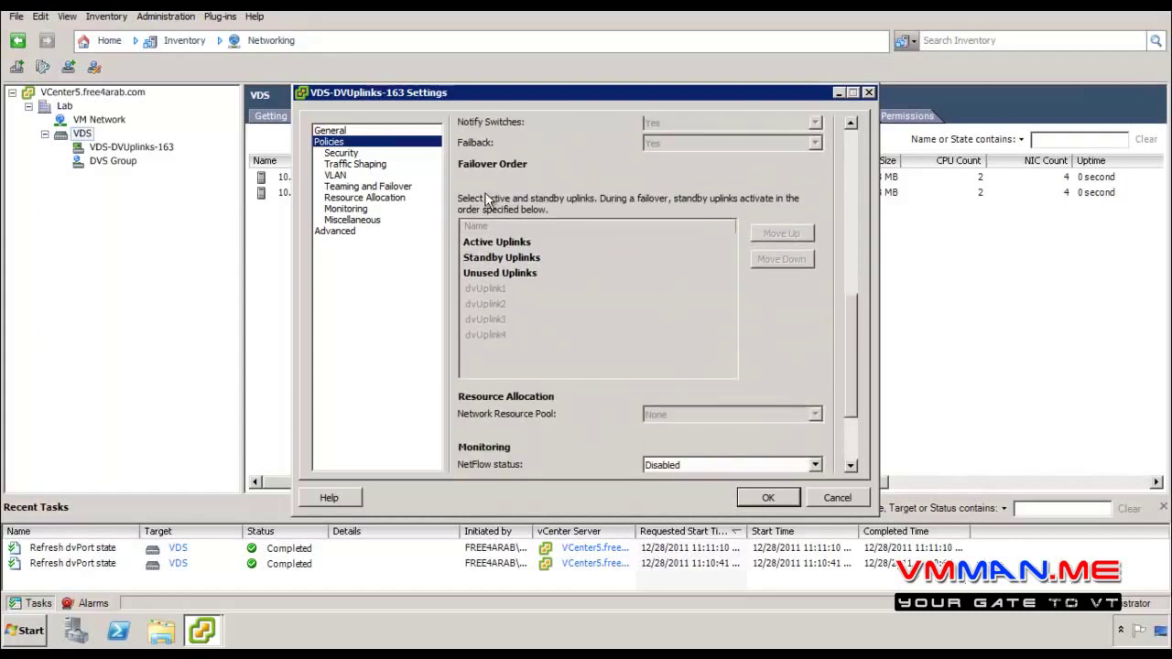
Examine each individual policy of VDS-DVUplinks-163, from security, traffic shaping and VLAN through teaming, resource allocation, monitoring and miscellaneous
left_click(360, 155)
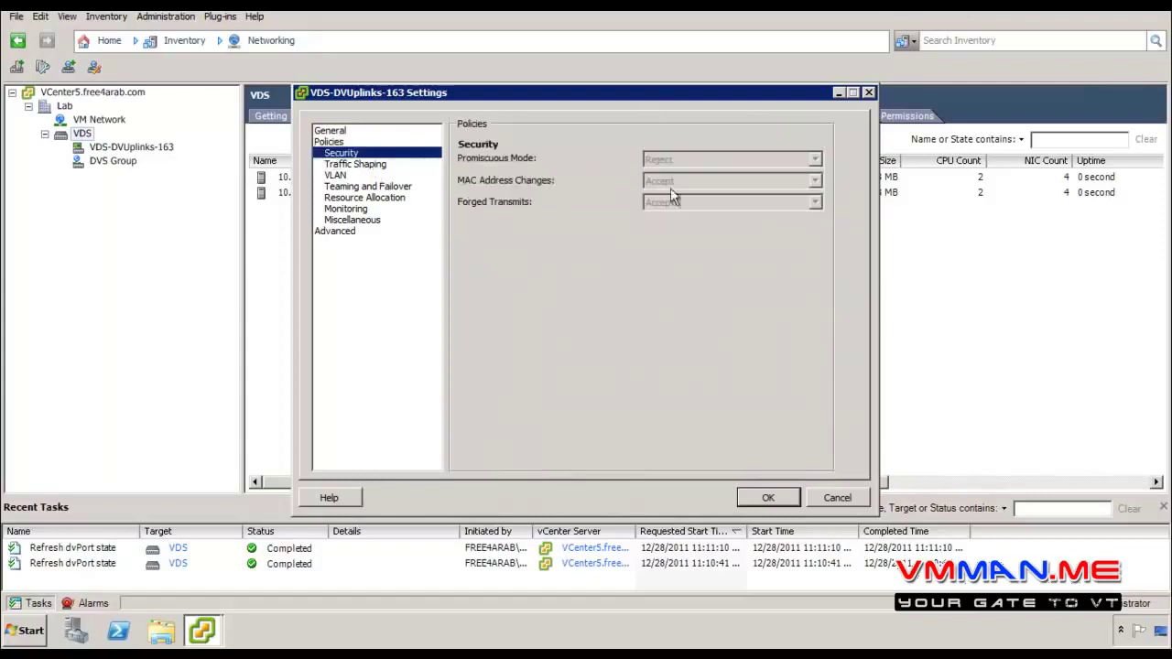
left_click(344, 164)
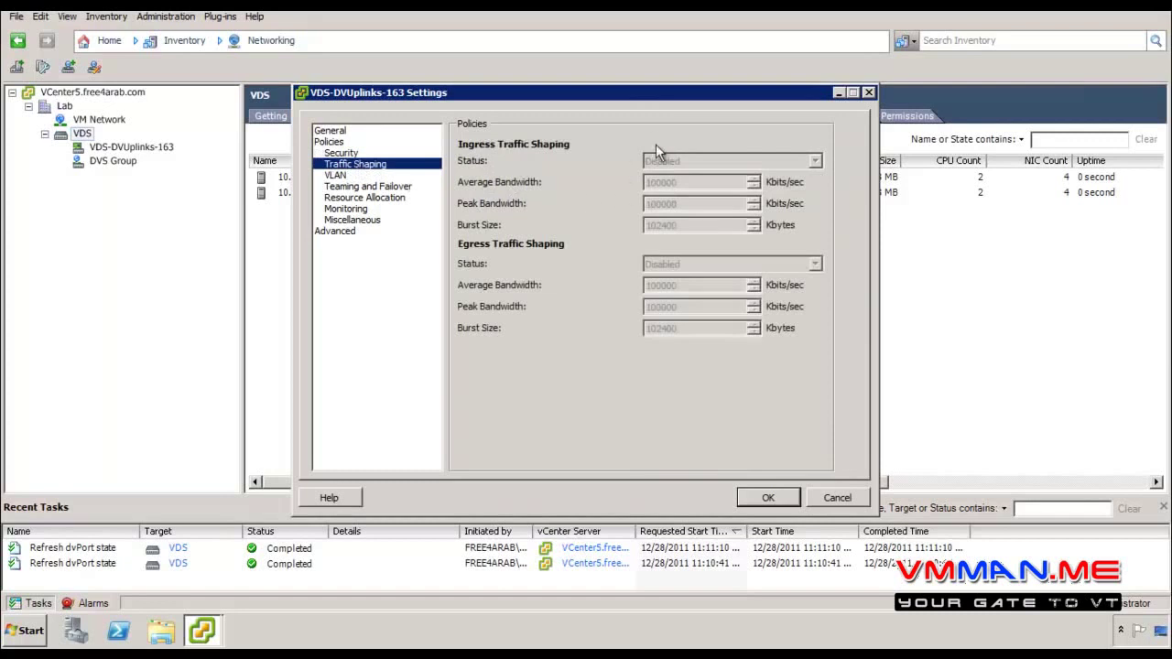
left_click(332, 176)
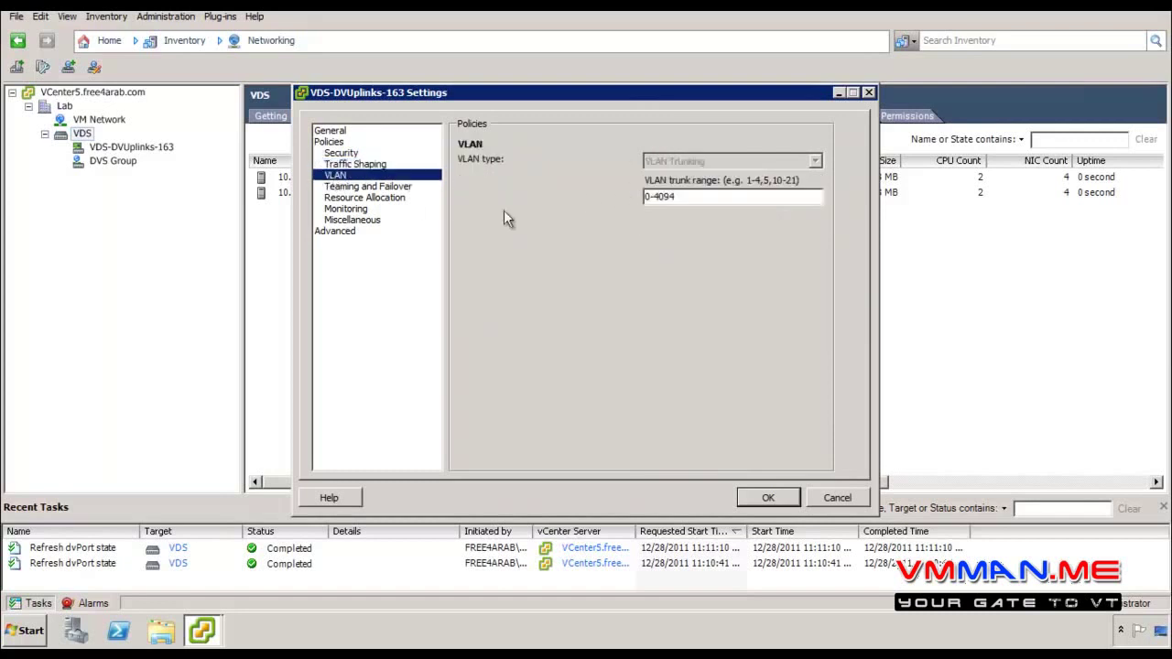
left_click(351, 187)
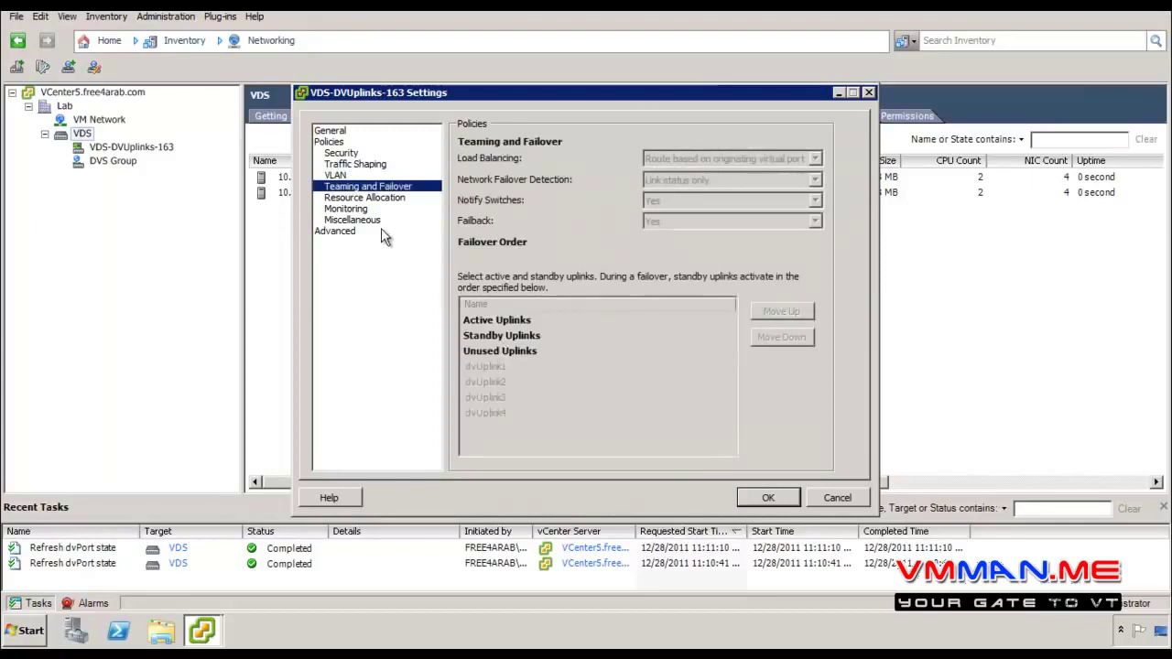
left_click(368, 198)
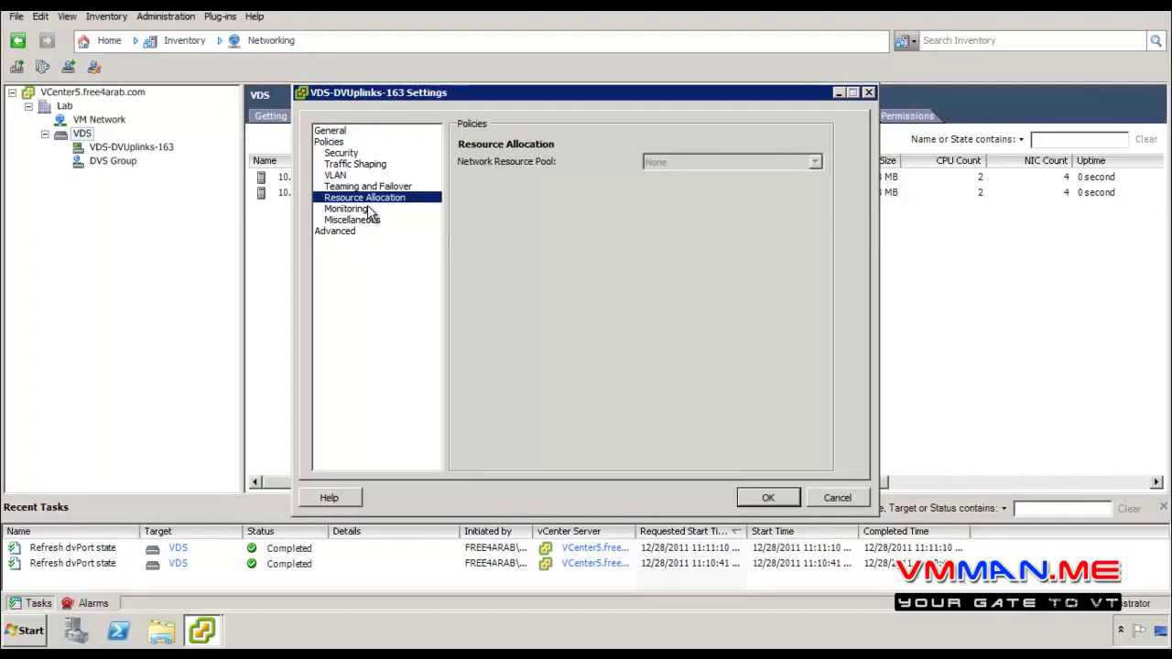
left_click(371, 220)
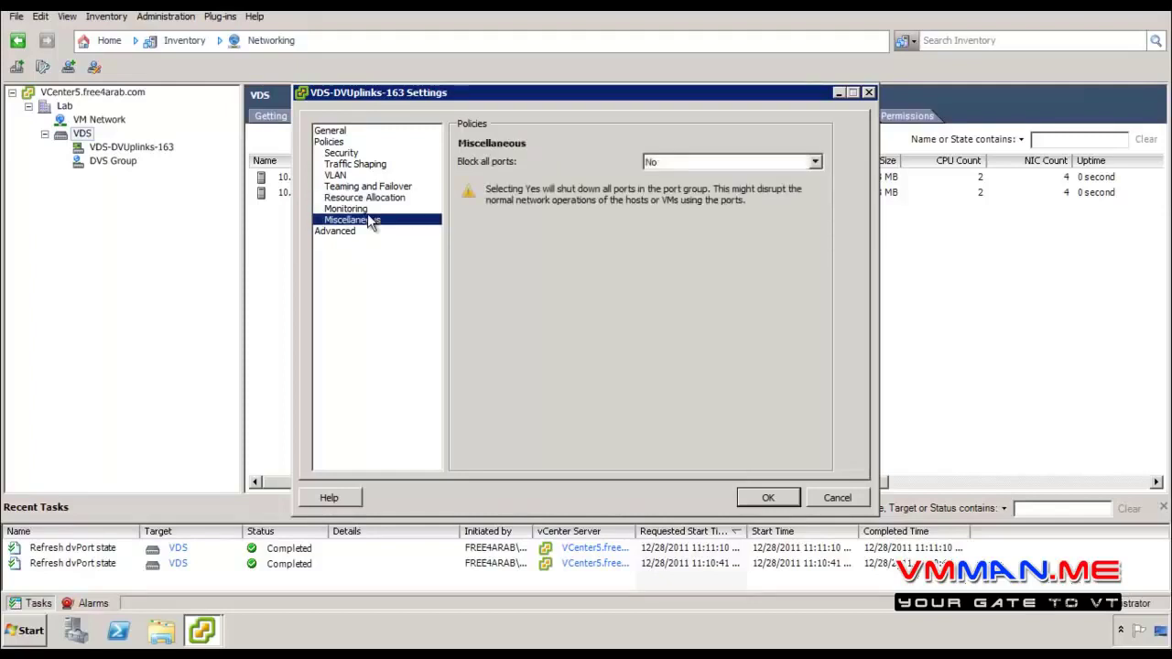
left_click(371, 199)
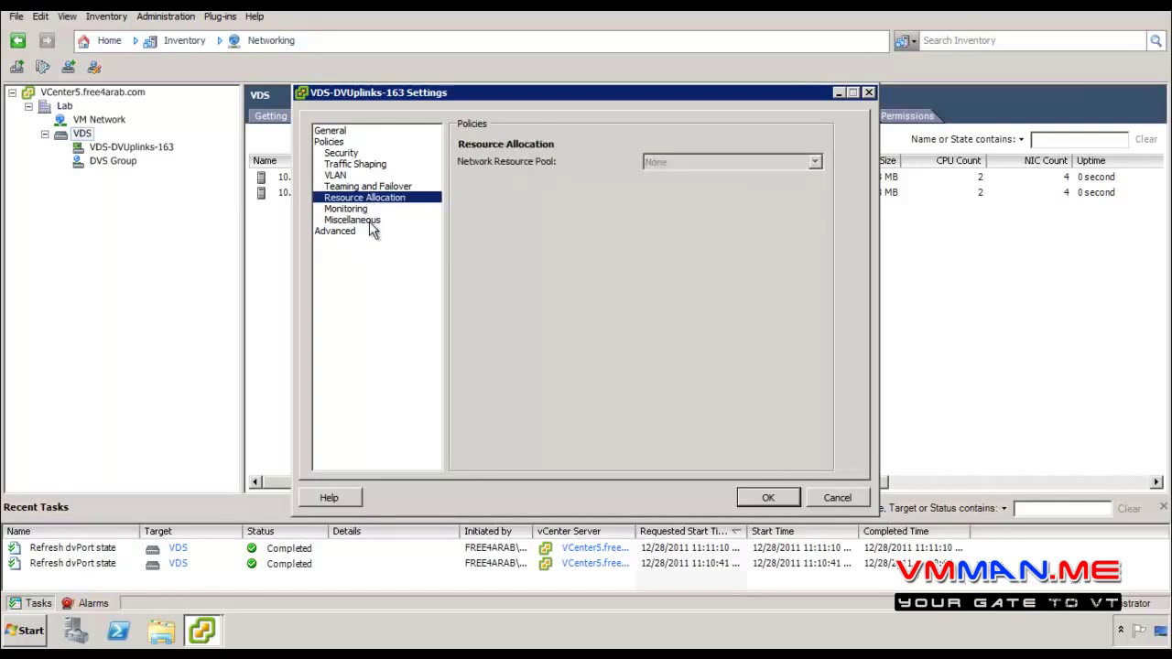
left_click(362, 209)
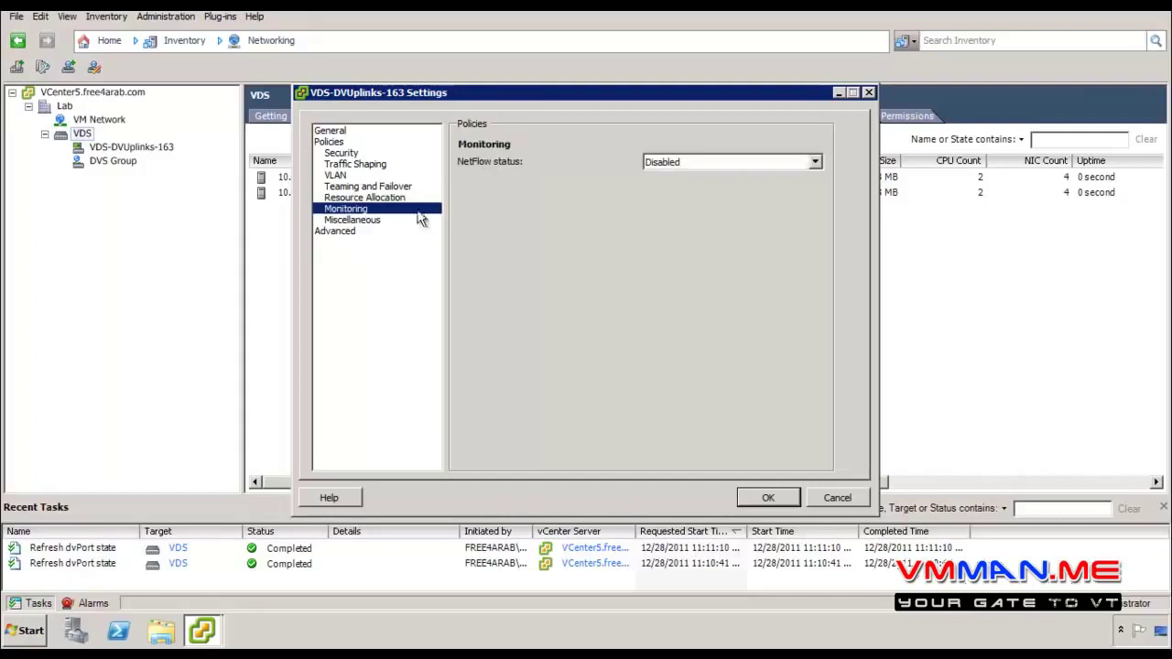
left_click(371, 220)
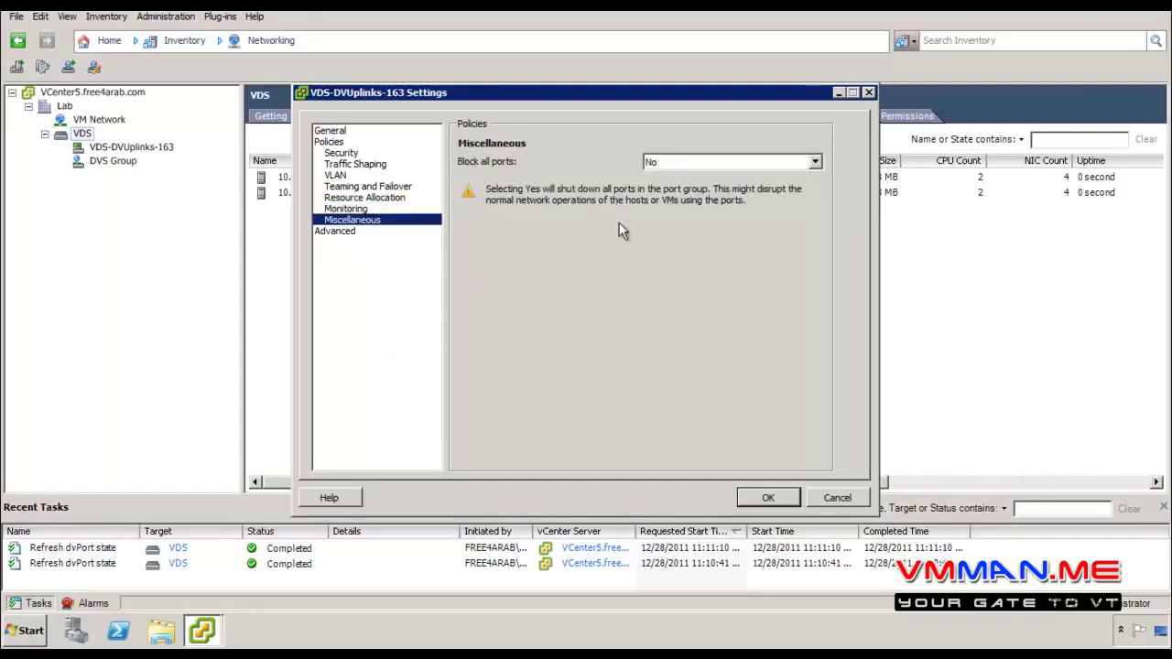
Try to block all ports of VDS-DVUplinks-163 by setting Block all ports to Yes, and check its advanced settings
left_click(656, 165)
left_click(662, 187)
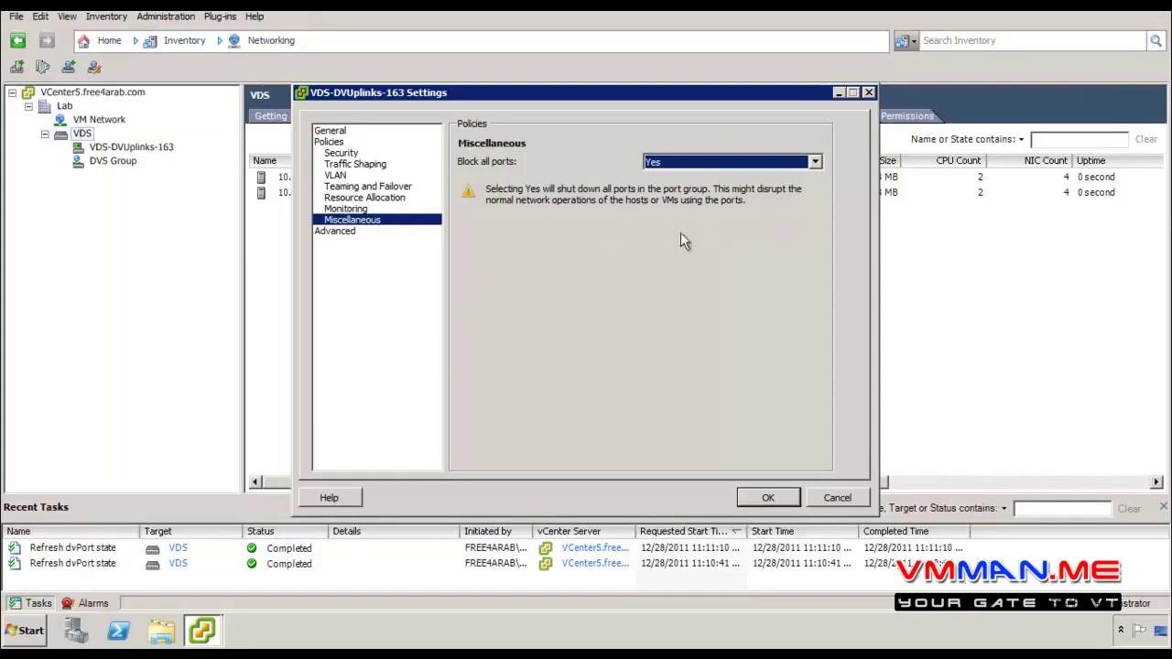
left_click(348, 234)
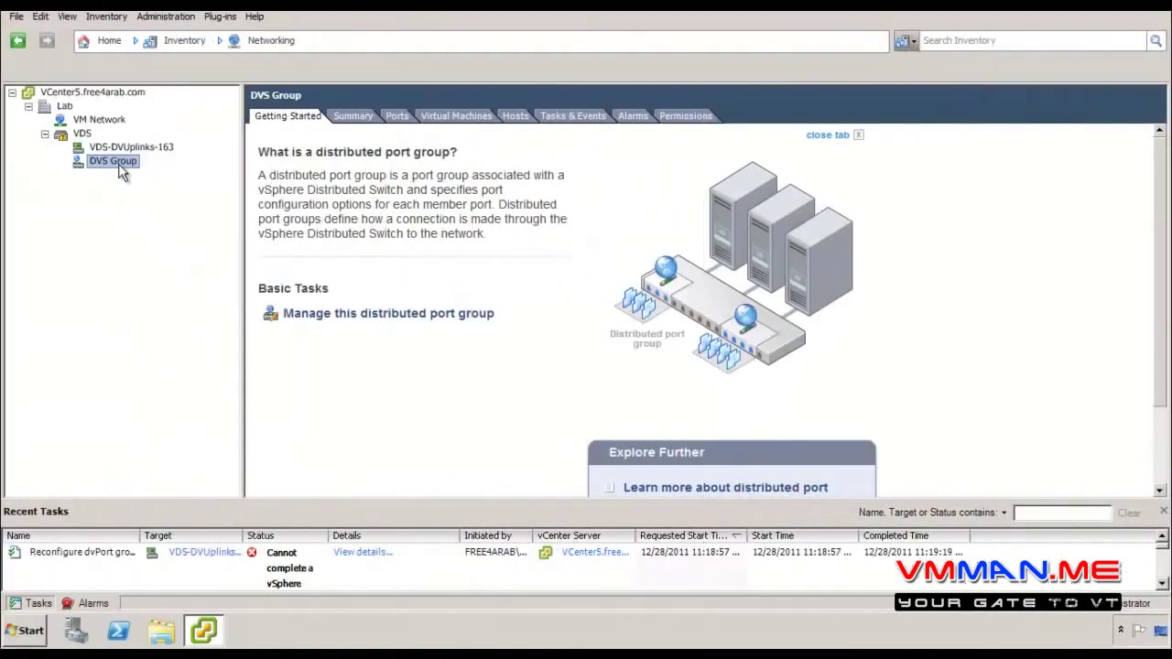
Open the DVS Group port group settings and examine its name, number of ports and available port binding types
right_click(122, 174)
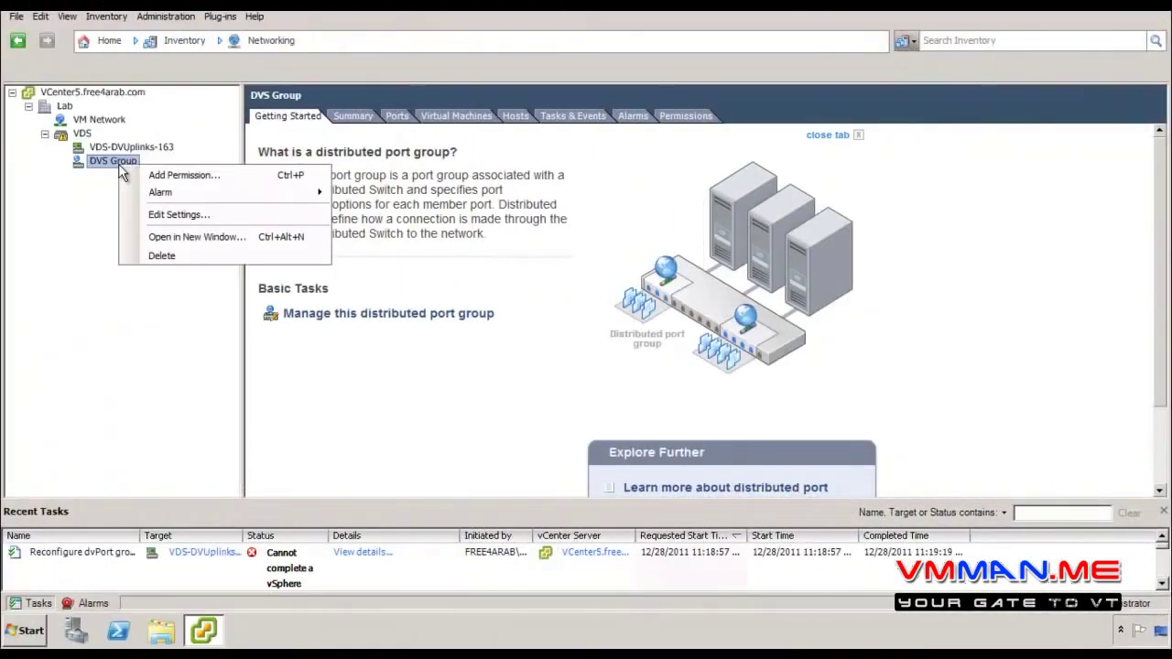
left_click(178, 214)
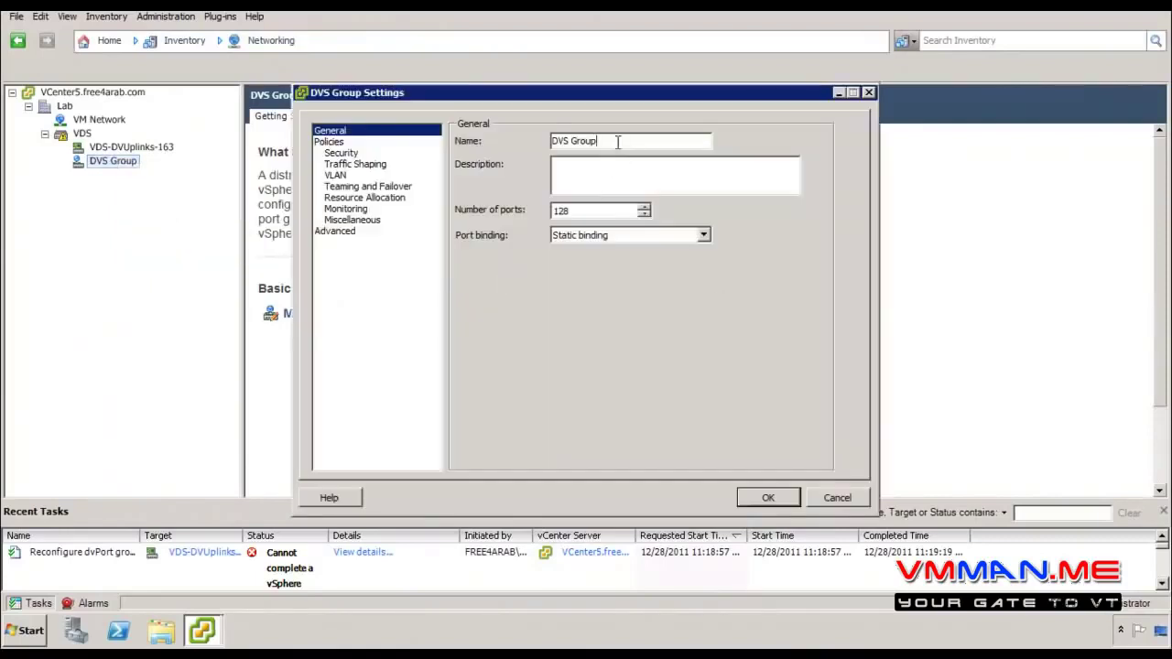
left_click_drag(610, 141, 528, 137)
left_click_drag(587, 210, 548, 210)
left_click(579, 237)
left_click(581, 240)
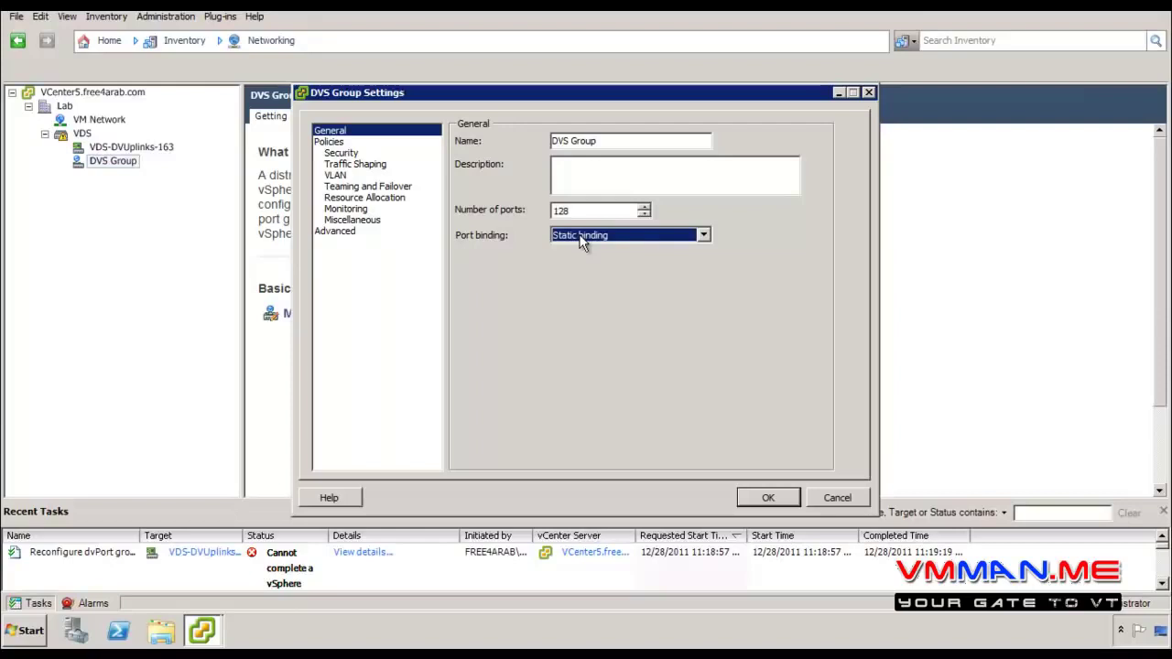
left_click(581, 240)
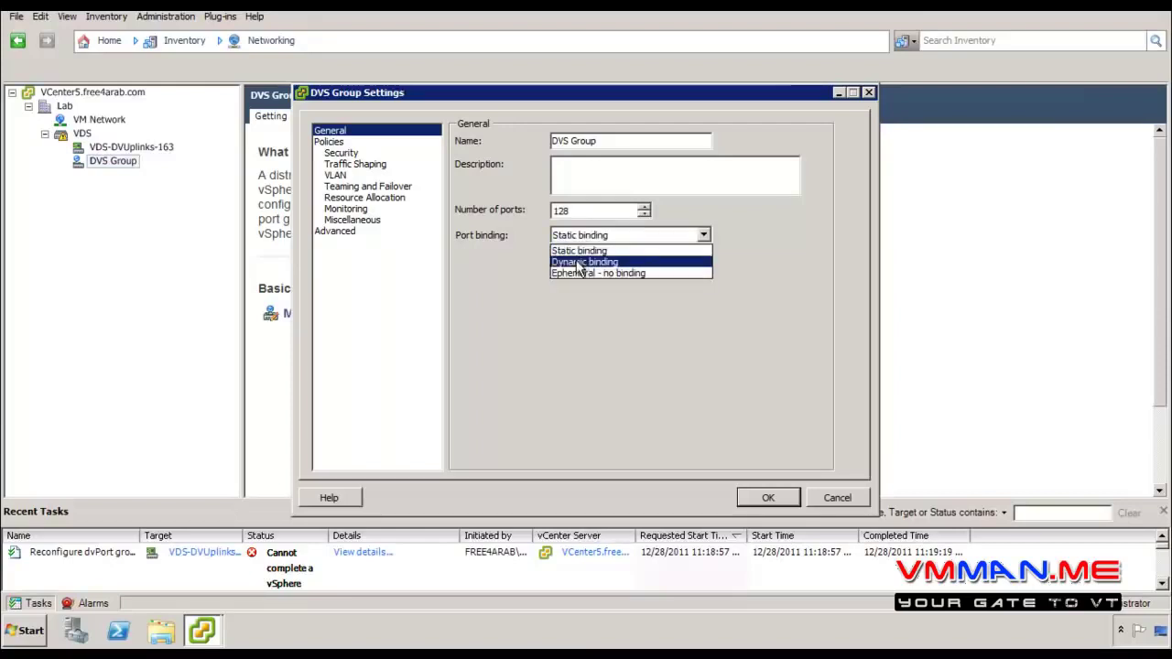
left_click(574, 236)
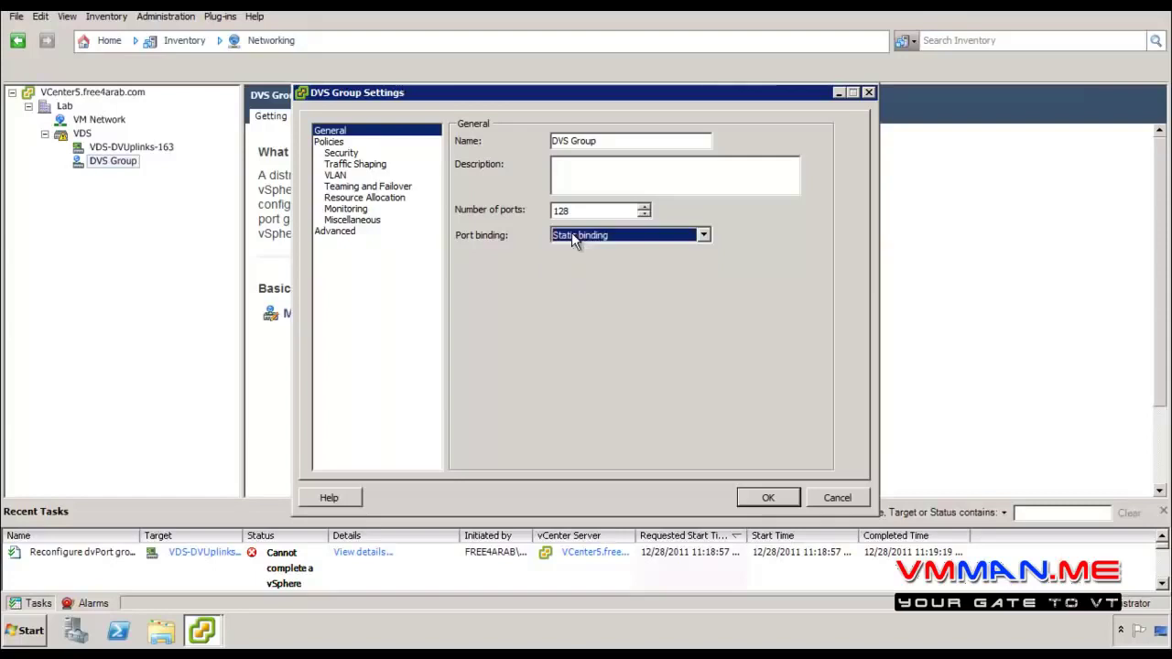
left_click(572, 235)
left_click(573, 235)
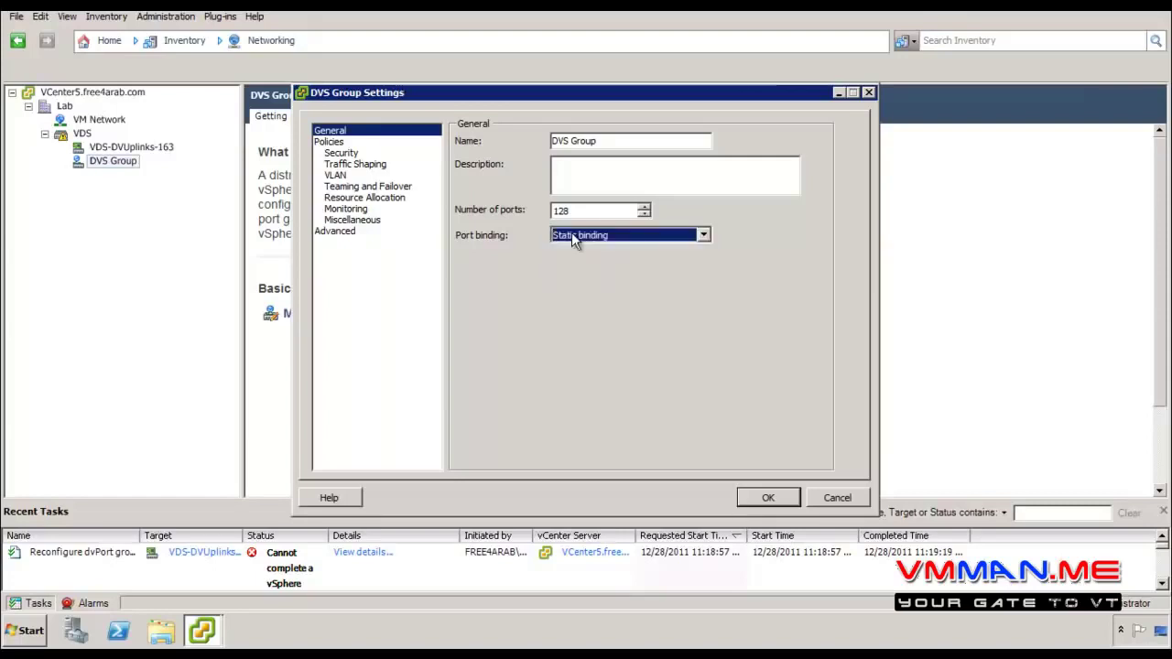
Review DVS Group's combined policies plus its security and VLAN policies, and close the settings without saving
left_click(330, 143)
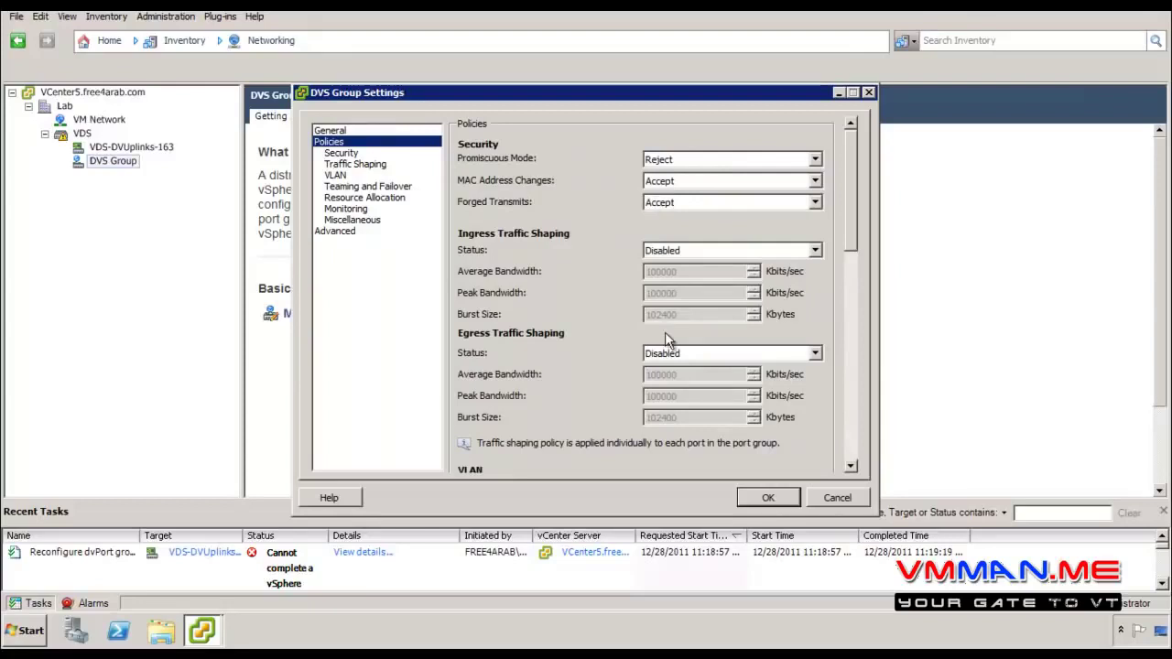
left_click(341, 153)
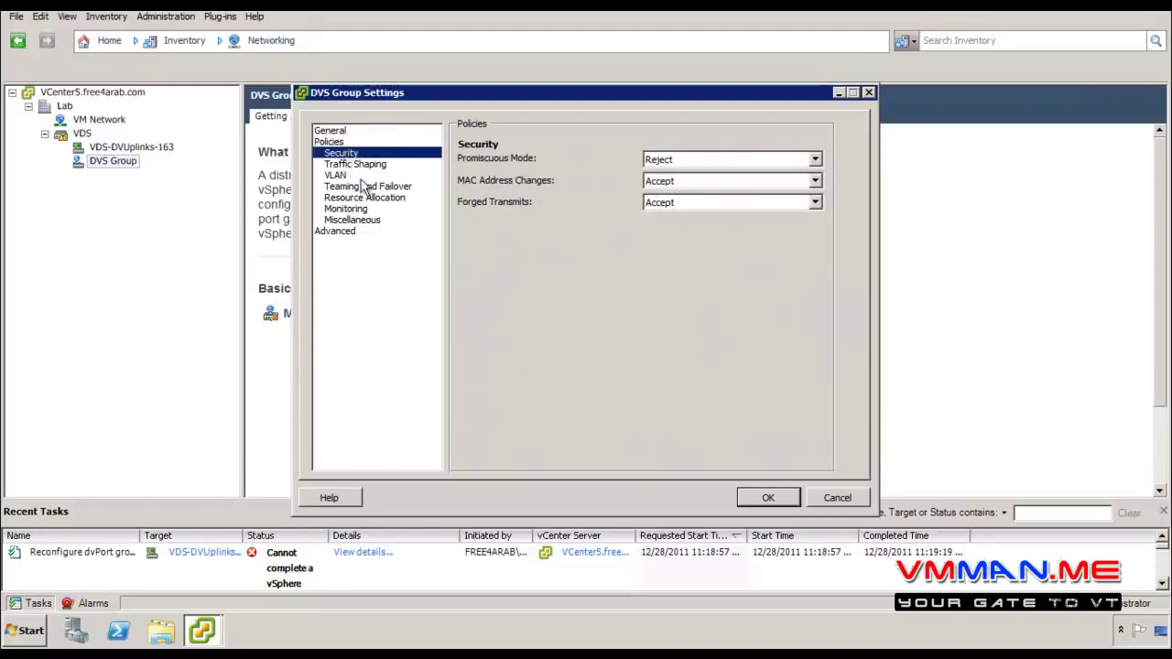
left_click(363, 175)
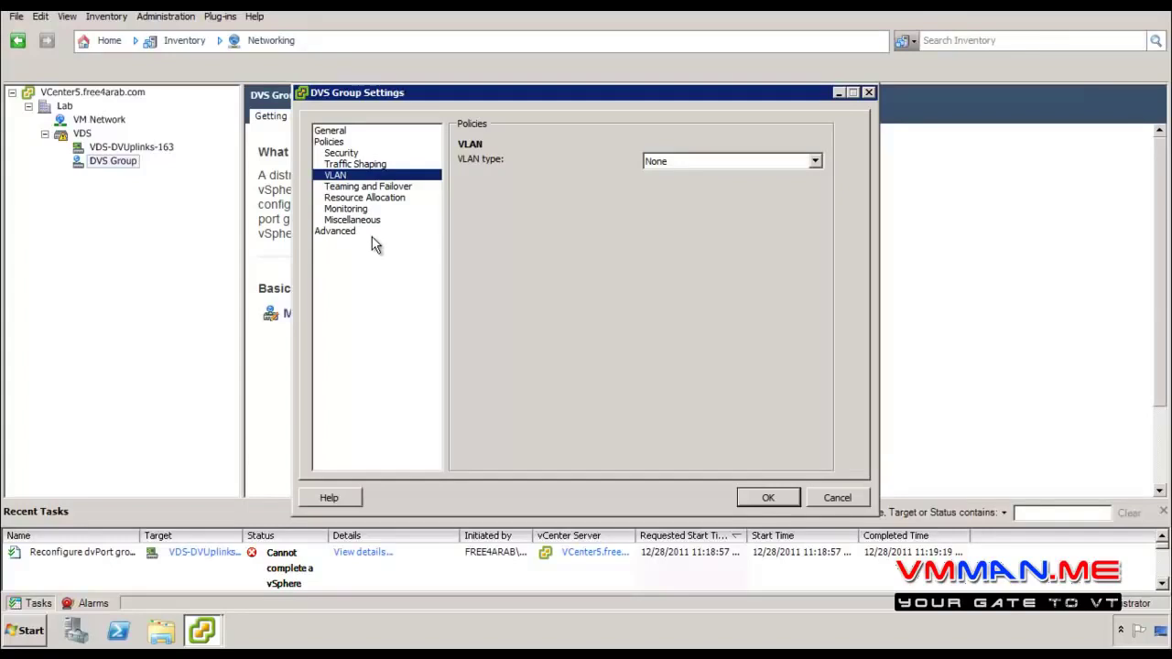
left_click(837, 497)
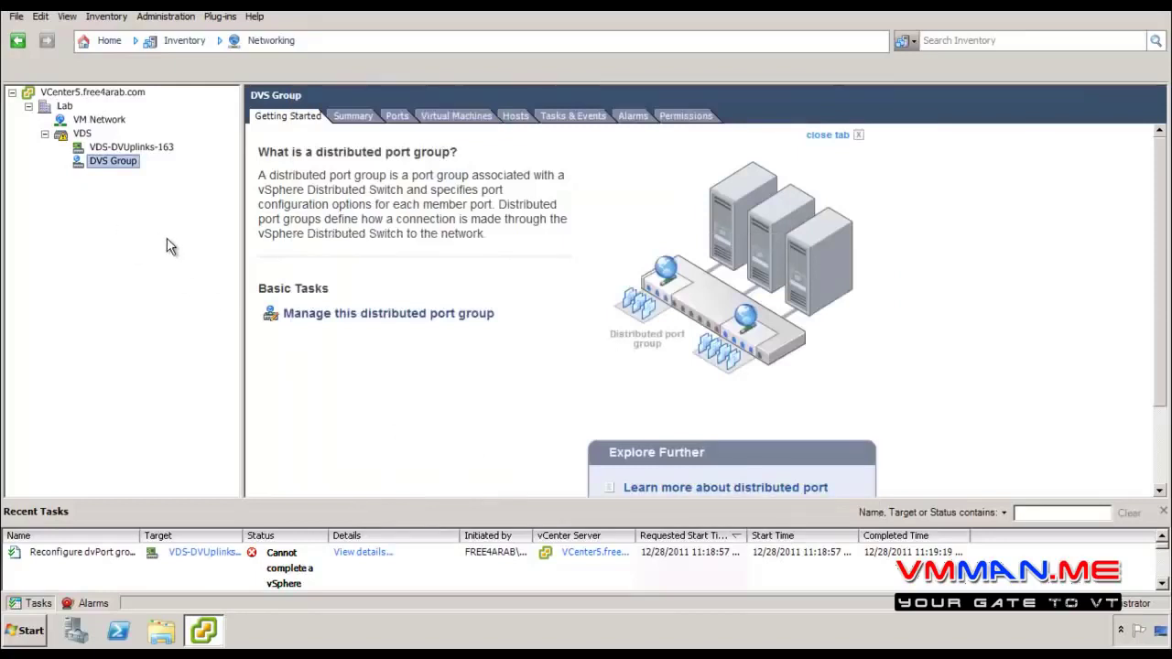
Look over the VDS switch, its VDS-DVUplinks-163 uplink group and DVS Group in the networking inventory
left_click(108, 150)
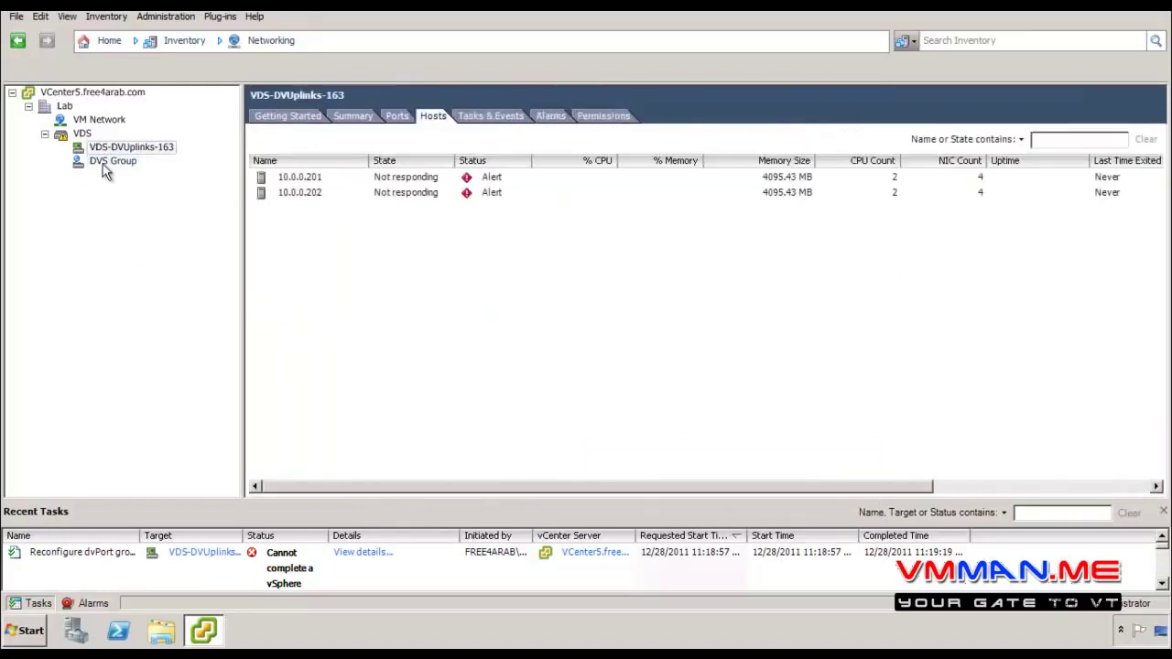
left_click(105, 168)
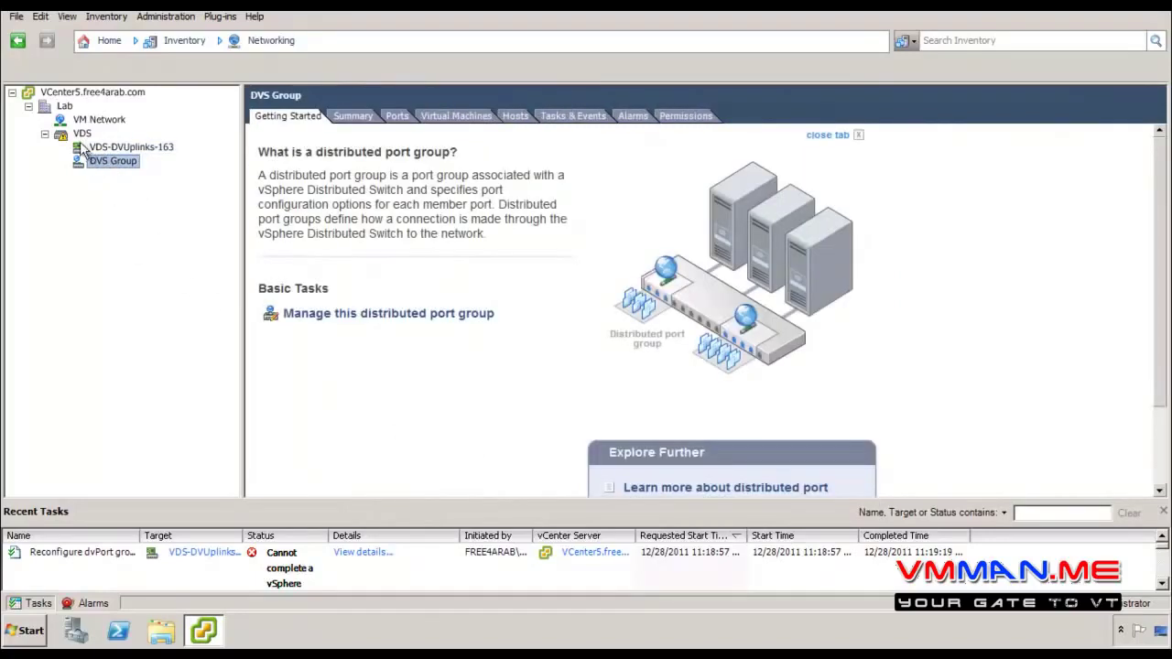
left_click(79, 136)
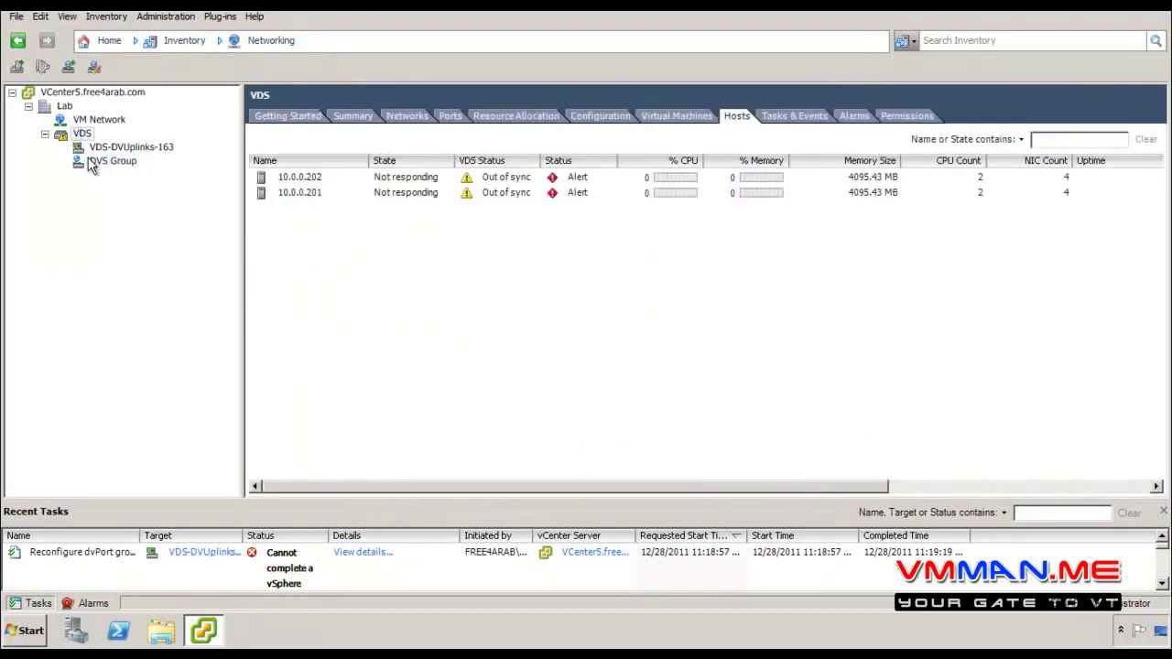
left_click(92, 148)
left_click(96, 161)
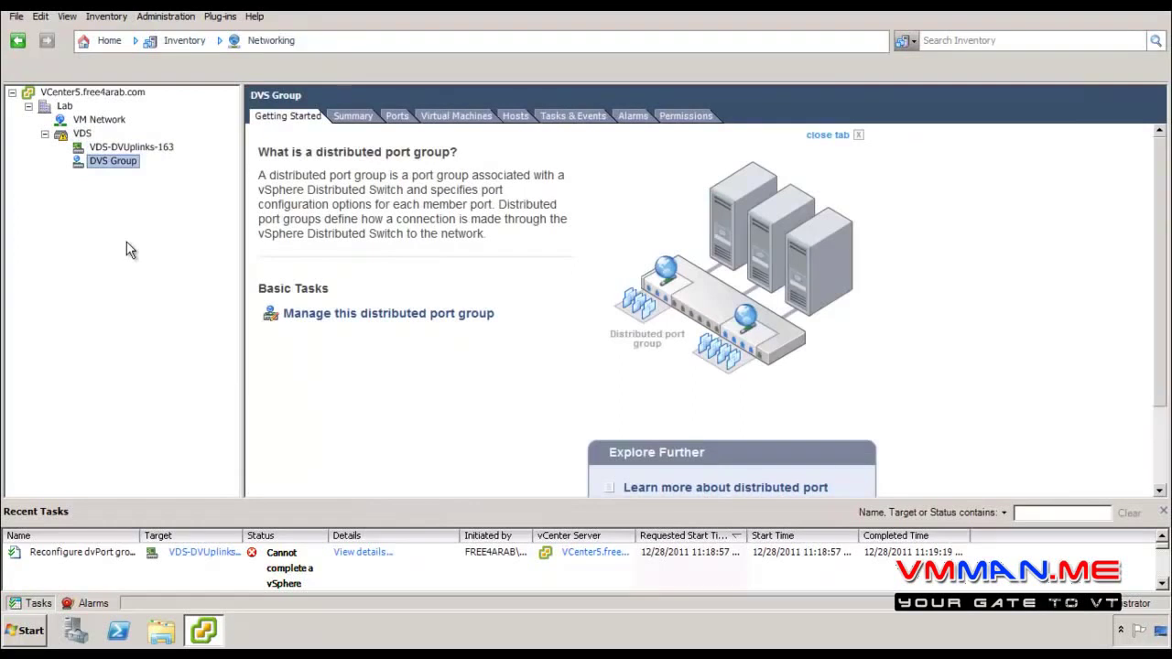
Examine DVS Group's summary, port list, connected virtual machines, member hosts, and tasks and events
left_click(353, 115)
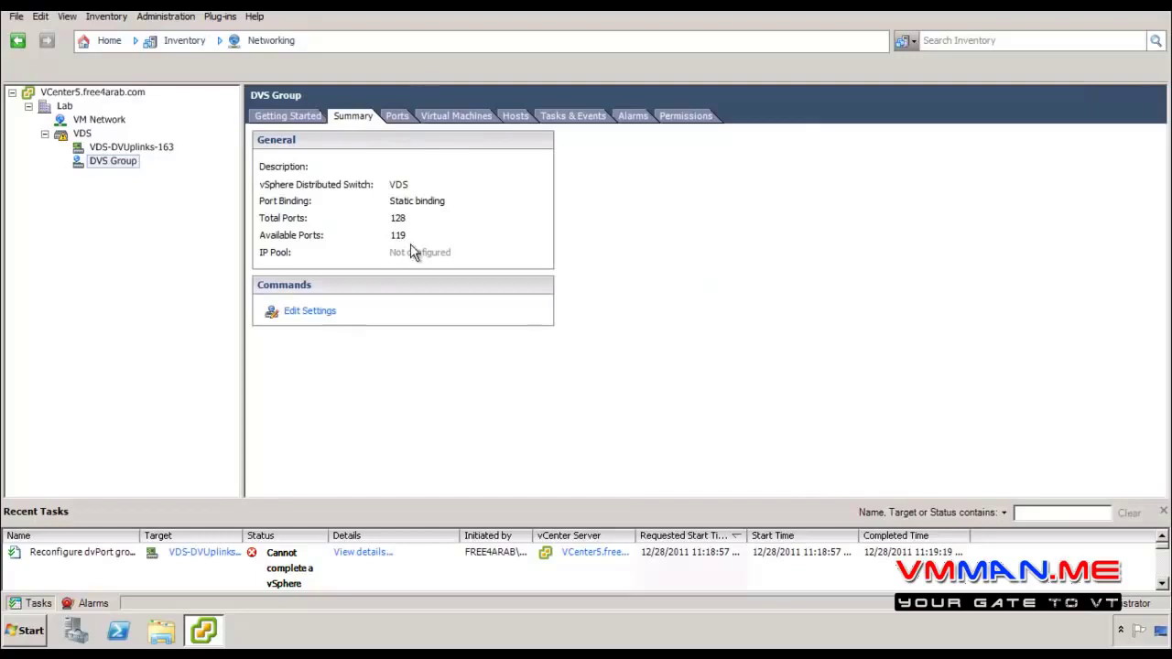
left_click(397, 116)
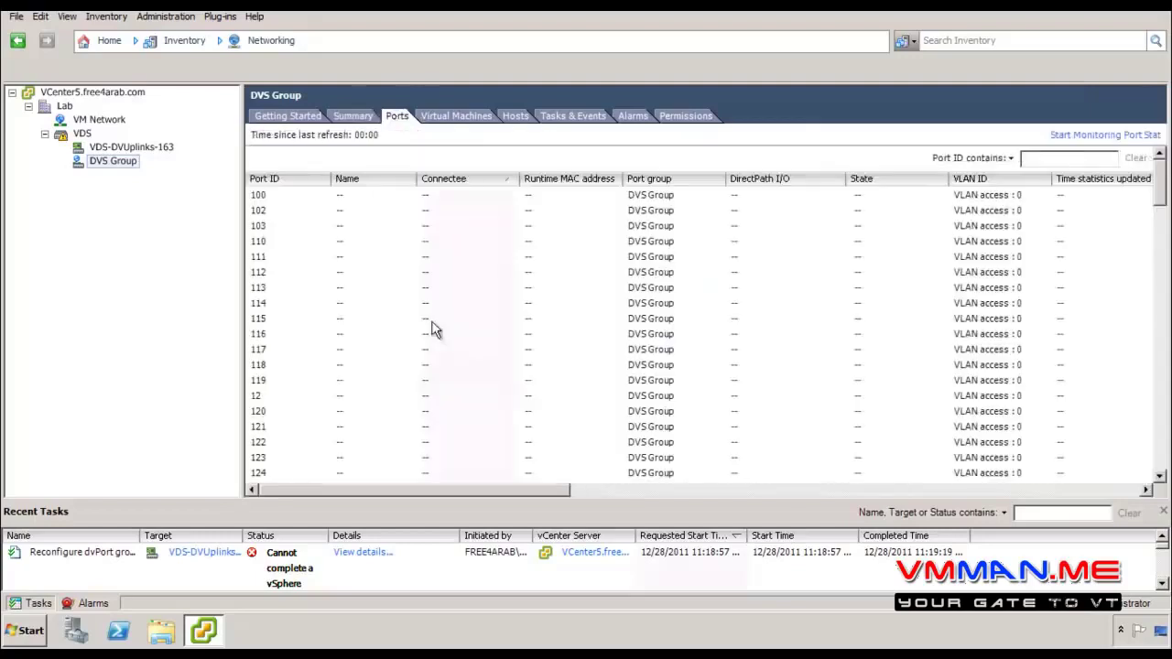
left_click(419, 309)
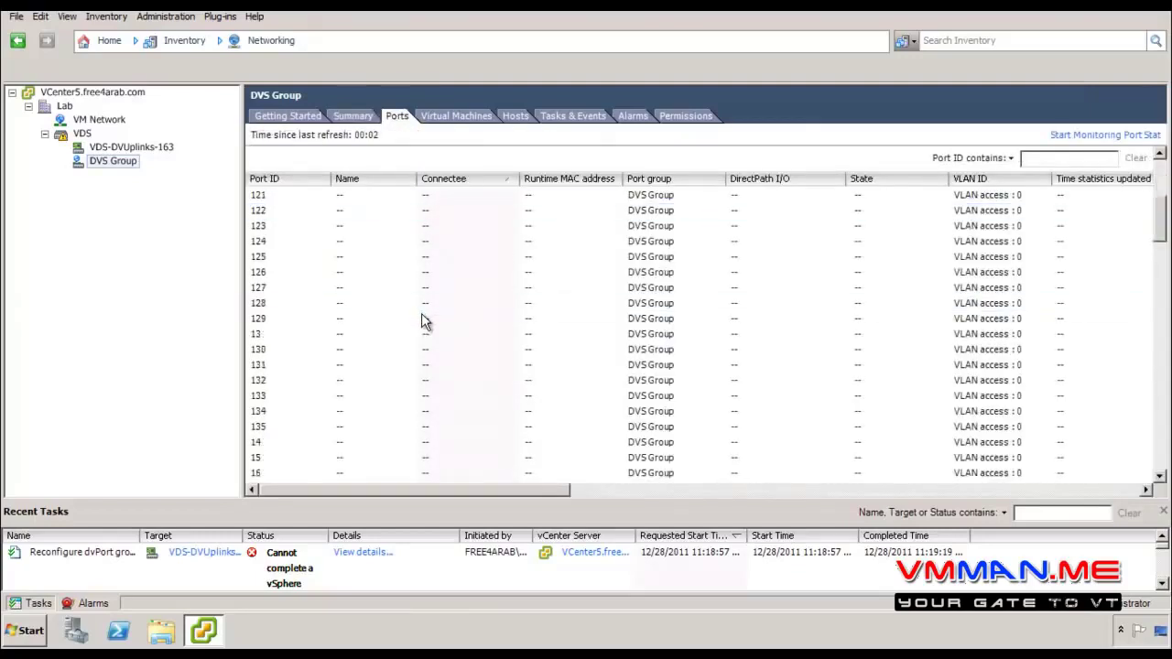
scroll(429, 316, "down", 1)
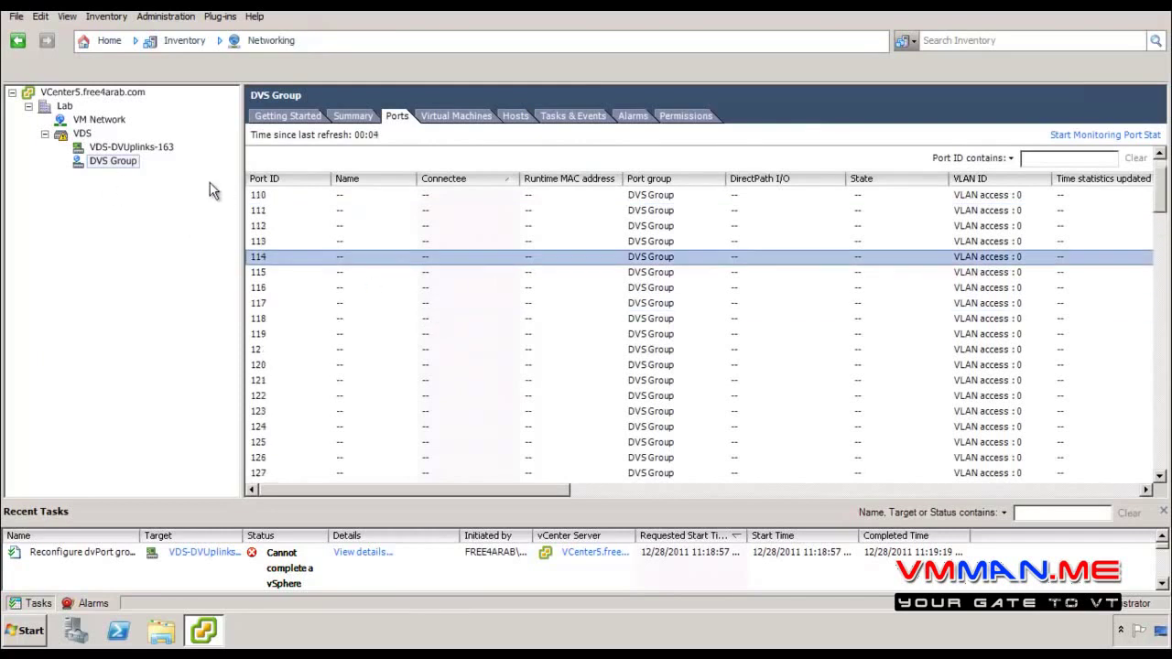
left_click(468, 117)
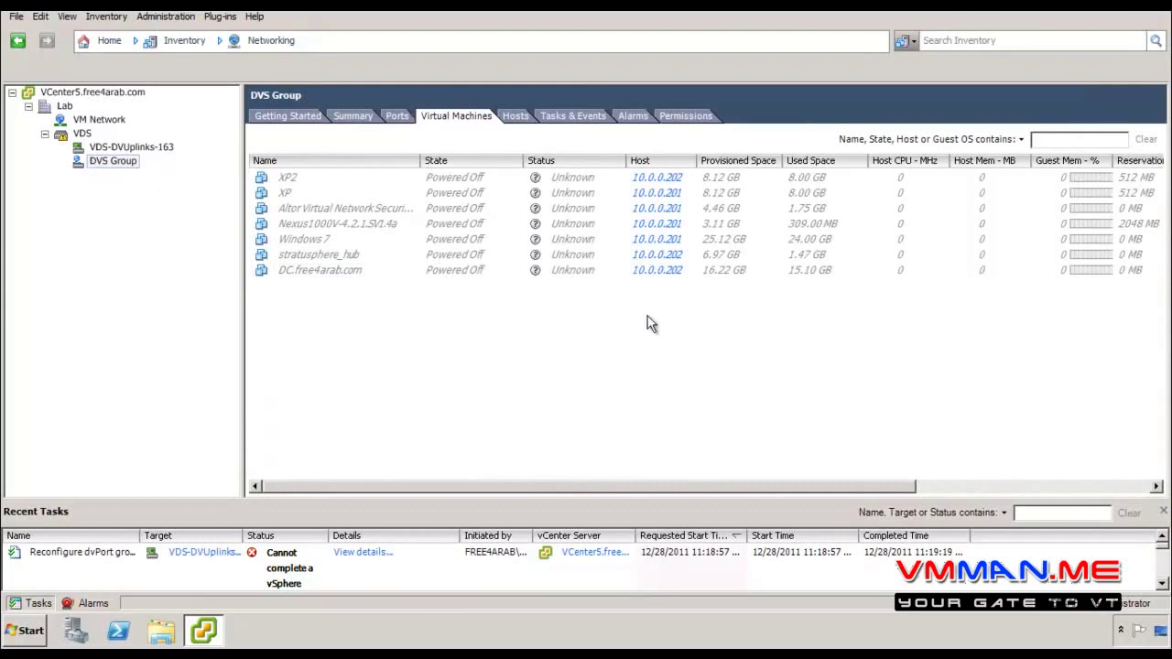
left_click(514, 117)
left_click_drag(401, 244, 355, 187)
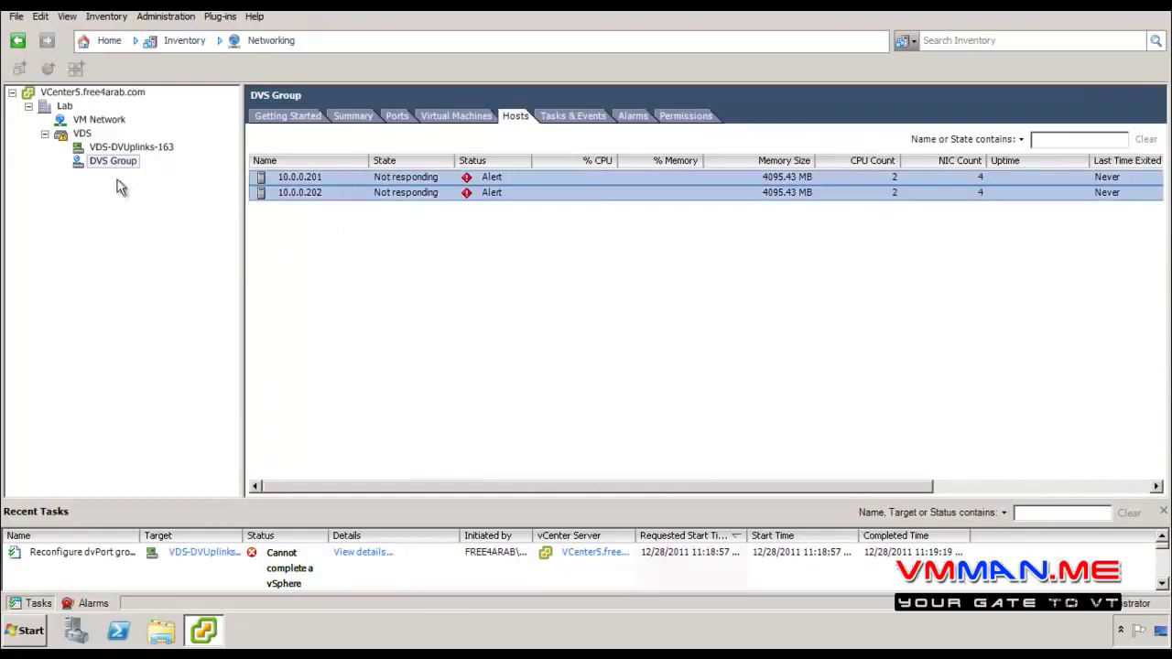
left_click(588, 118)
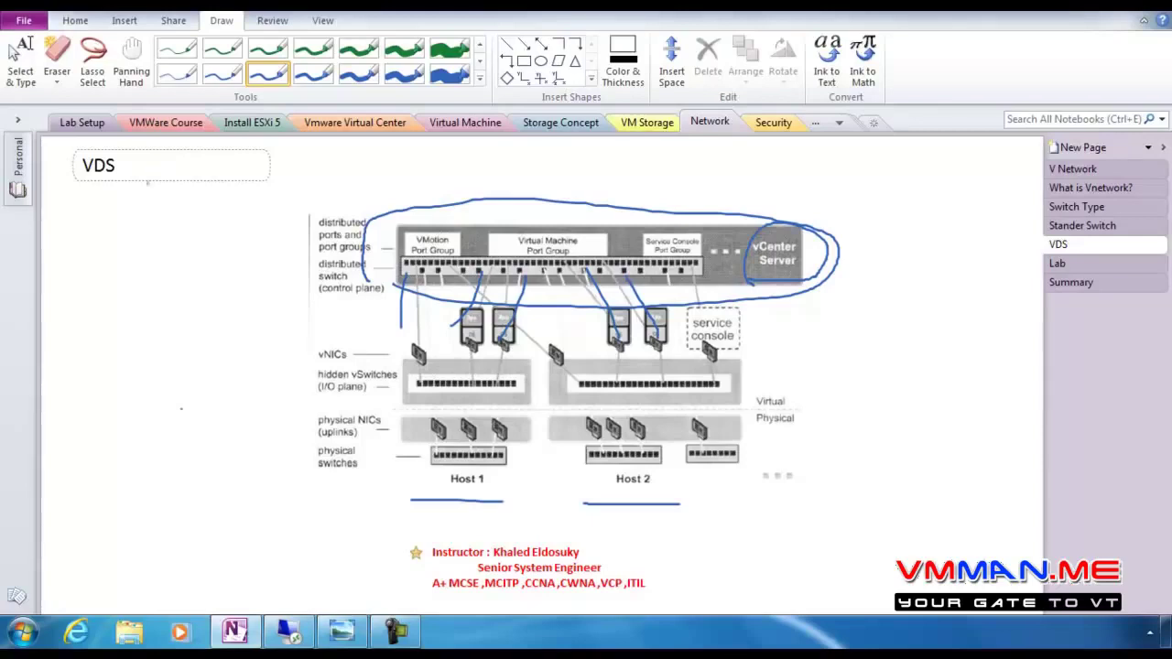
Switch to the OneNote course notebook and show the Summary page of the Network section
left_click(1077, 282)
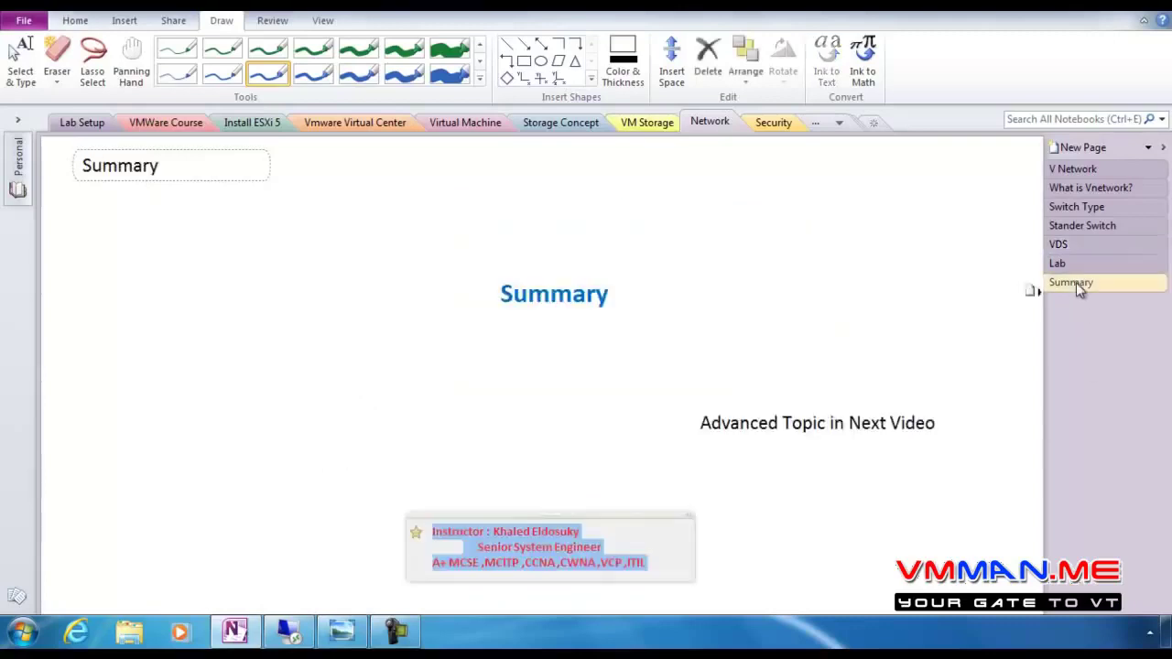
key("Escape")
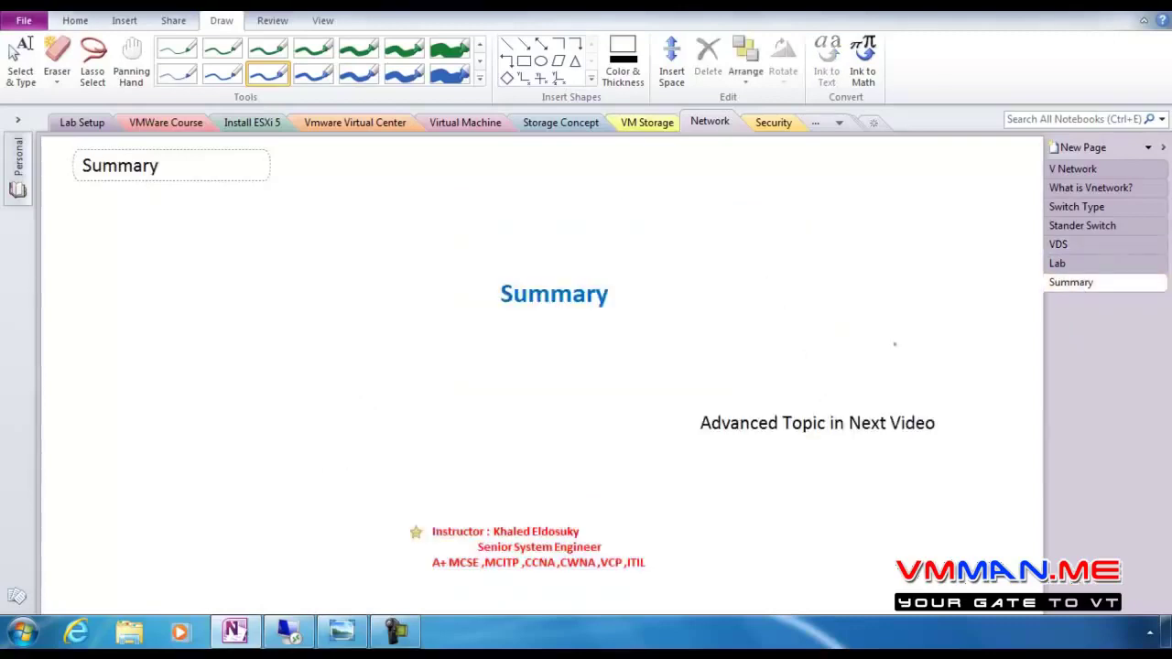